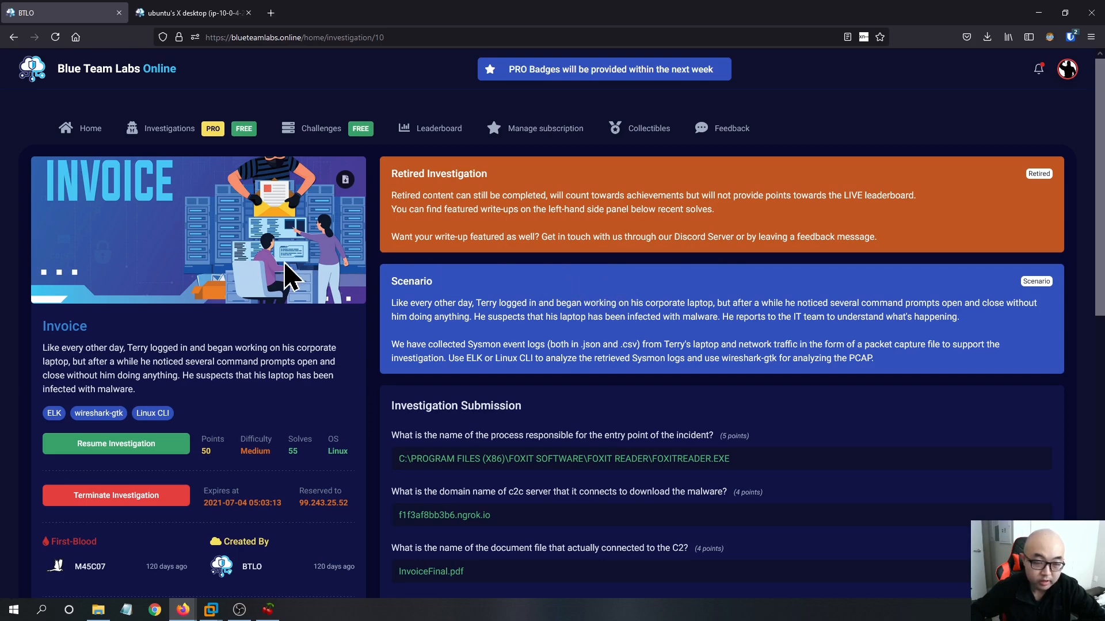
Read the Invoice investigation's scenario and submission questions, highlighting the sentence on using ELK, Linux CLI and wireshark-gtk.
scroll(400, 311, "down", 2)
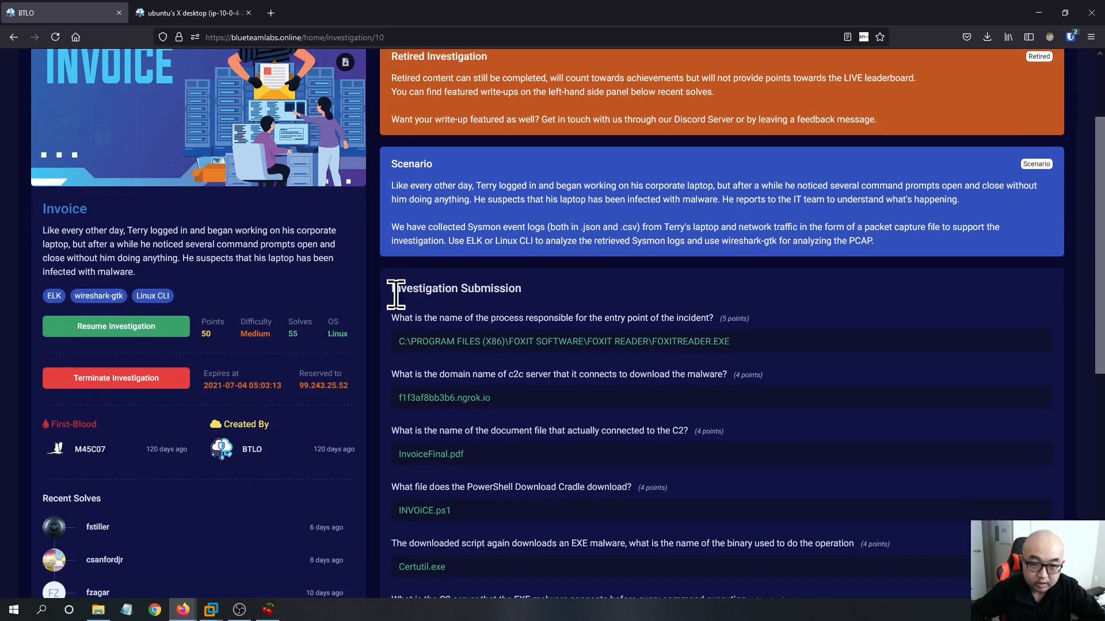
scroll(222, 264, "up", 2)
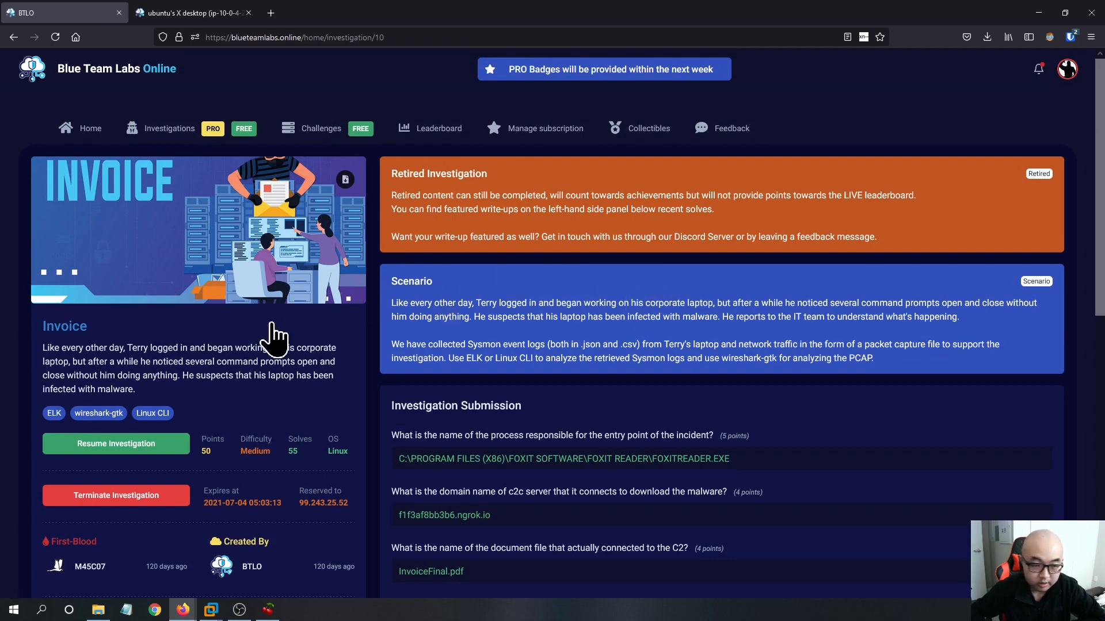
scroll(172, 394, "down", 1)
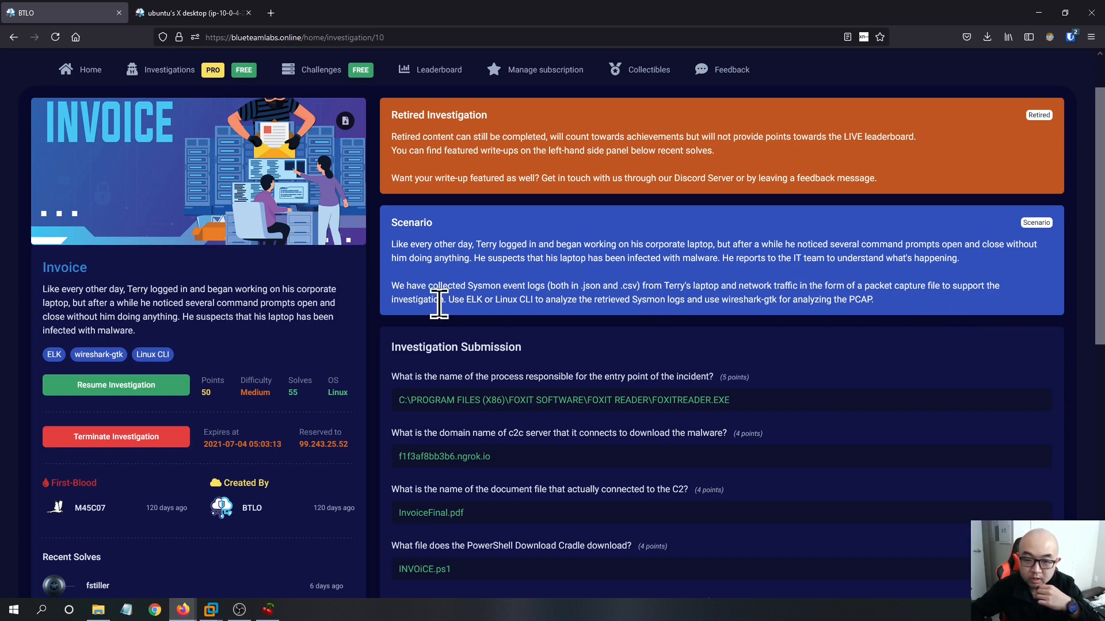
left_click_drag(446, 300, 873, 302)
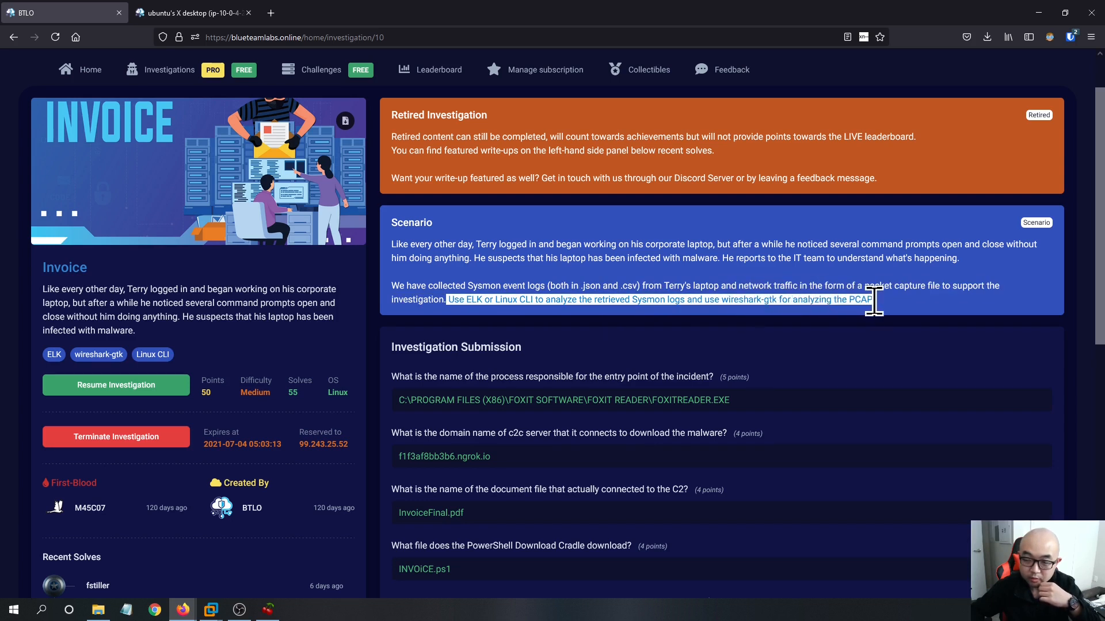
left_click(892, 334)
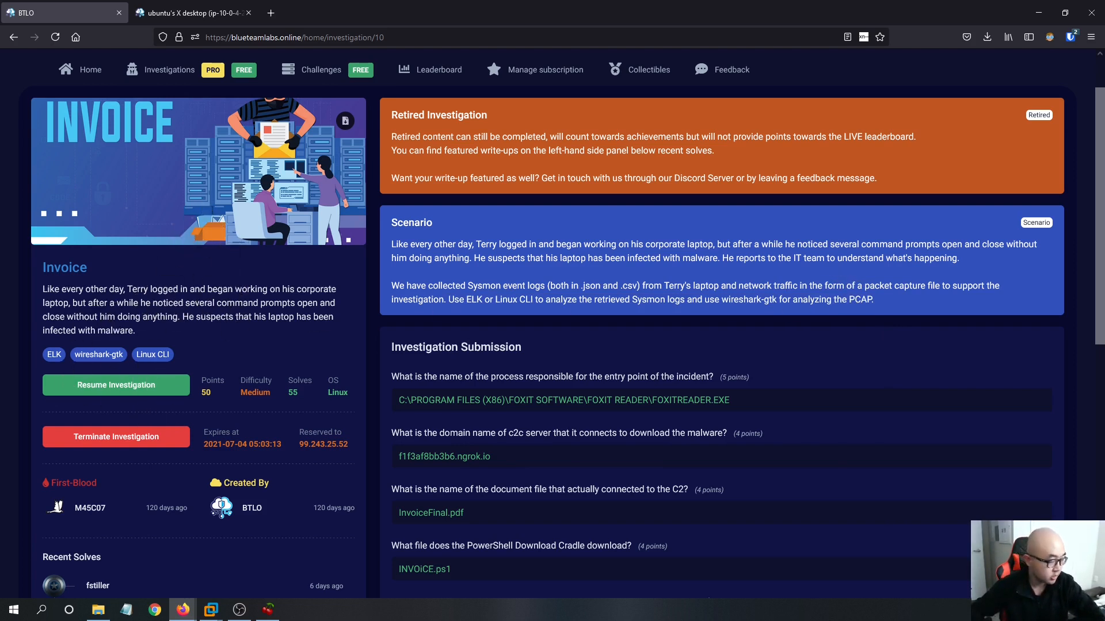
left_click(218, 8)
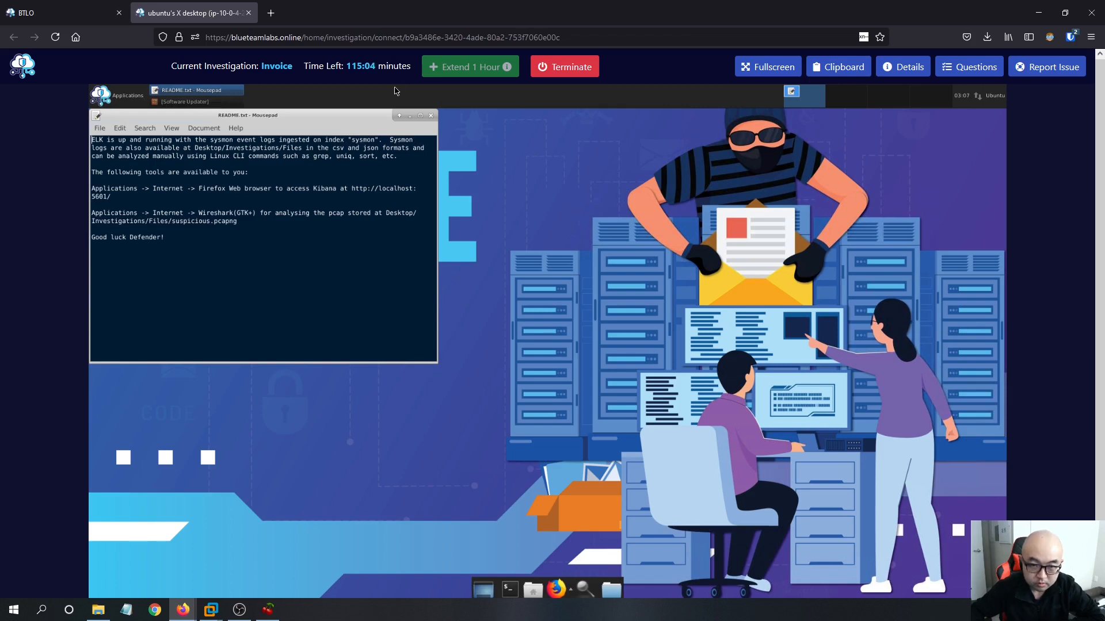
left_click(423, 115)
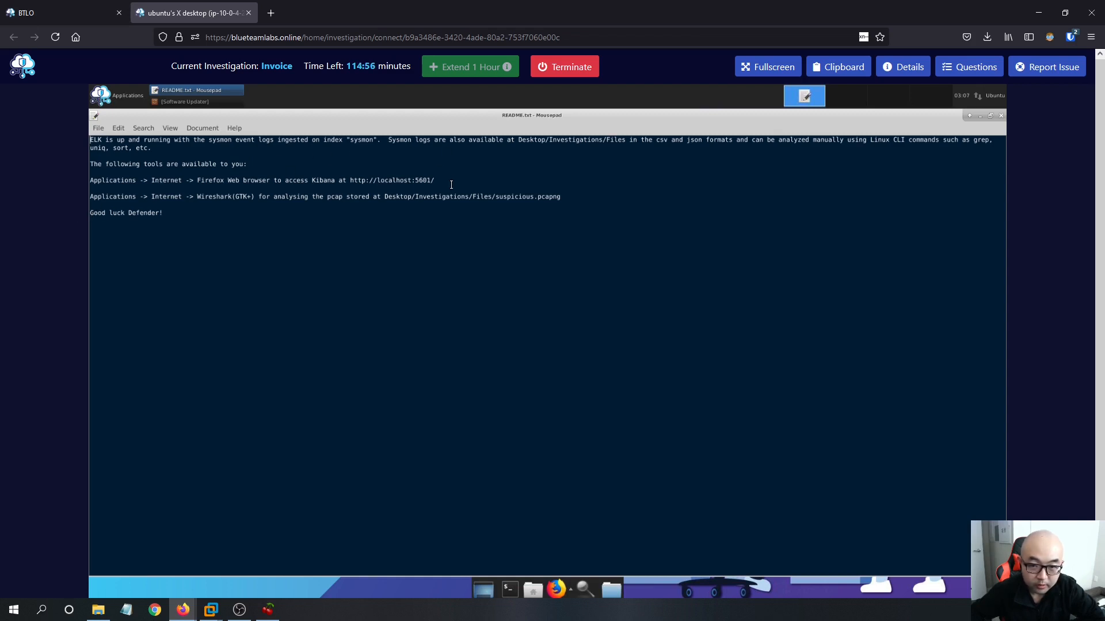
right_click(354, 183)
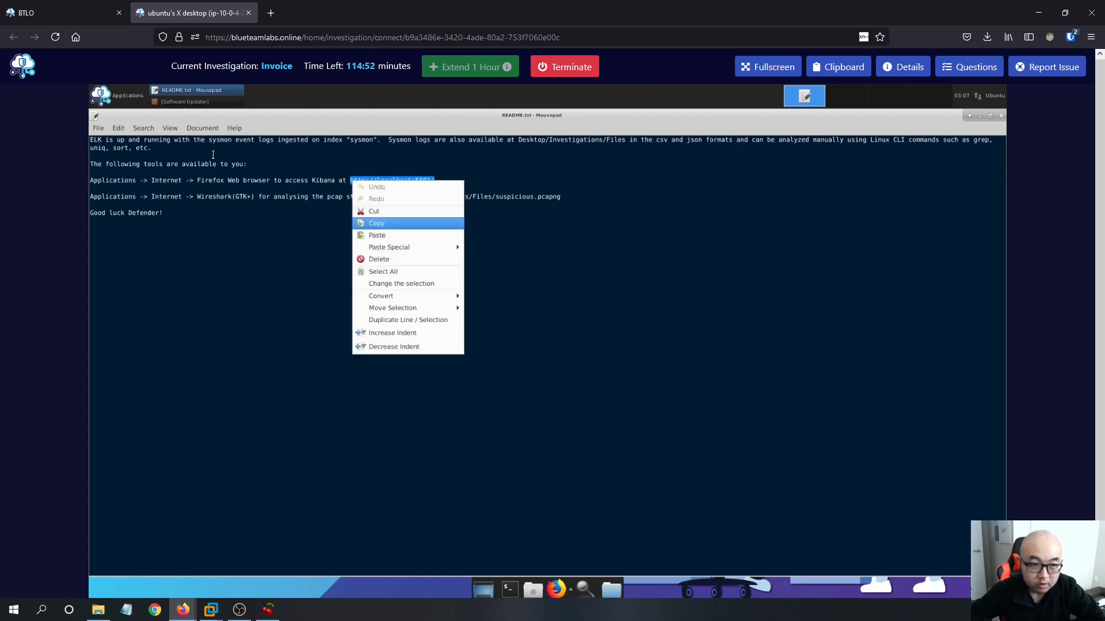
left_click(376, 223)
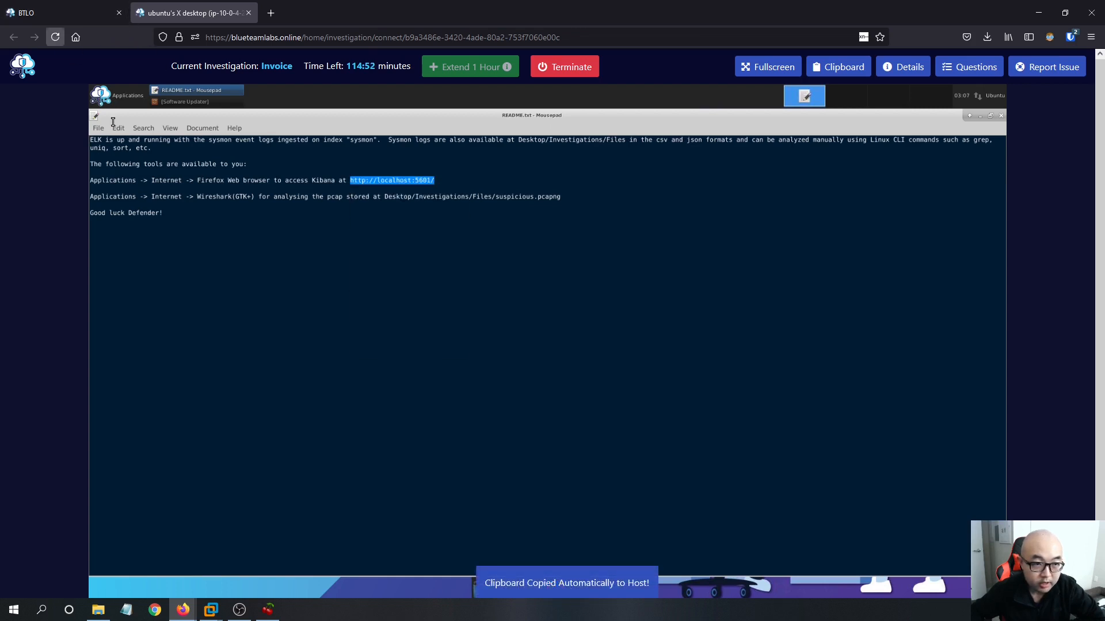
left_click(124, 93)
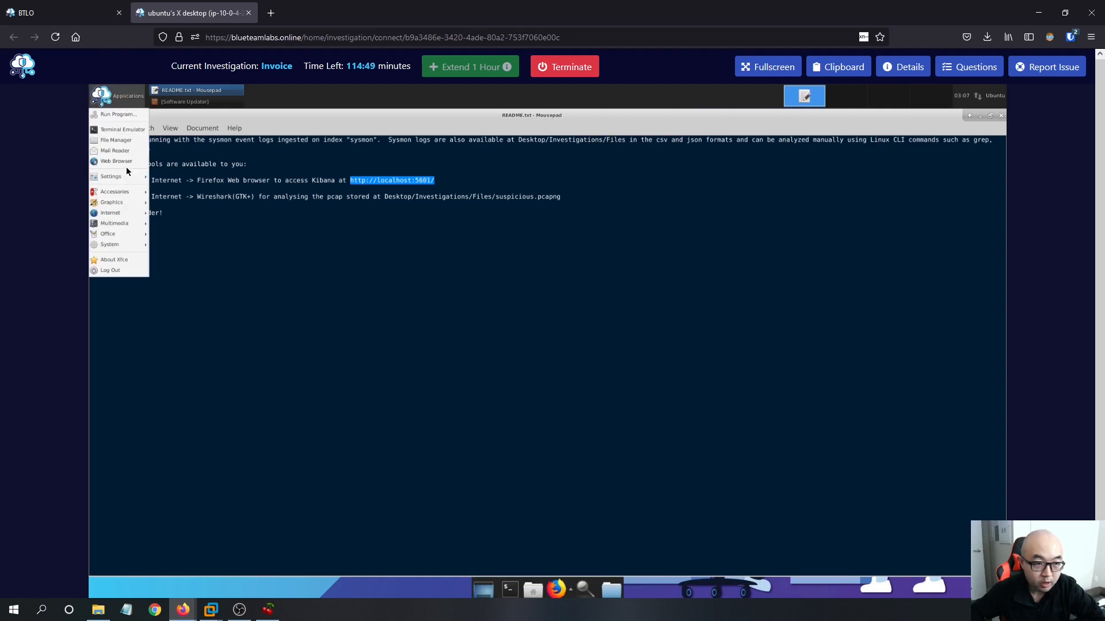
left_click(128, 161)
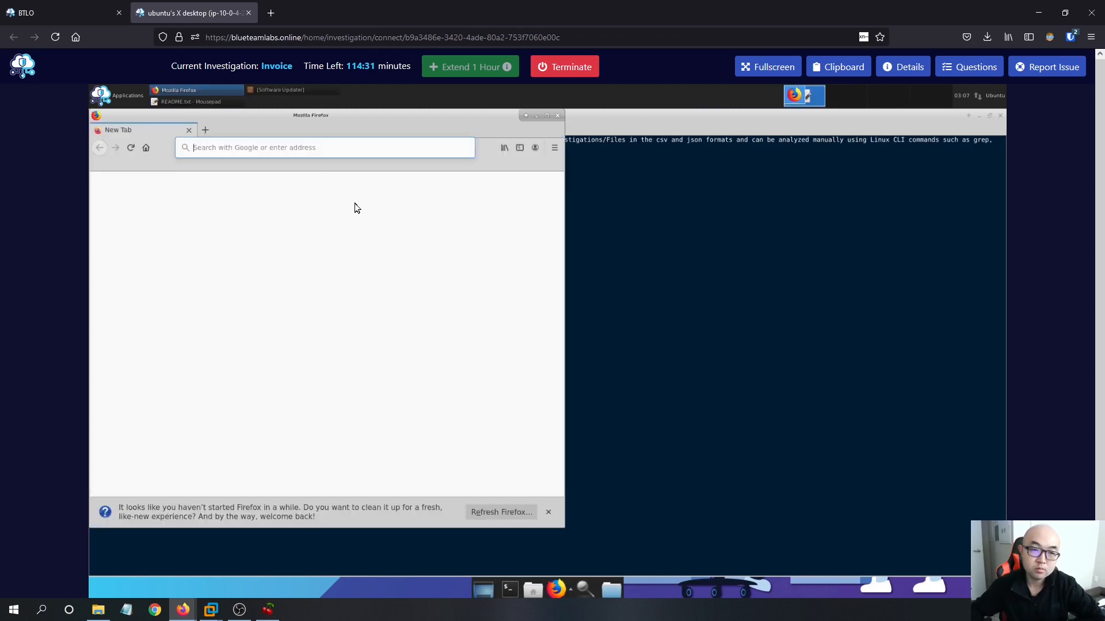
left_click(321, 148)
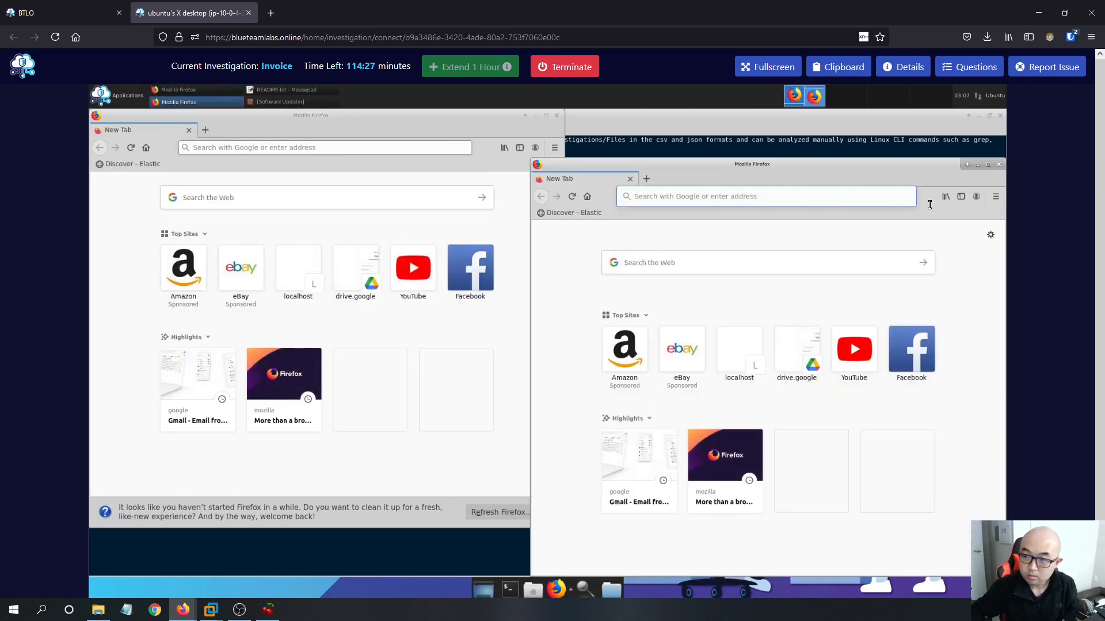
left_click(999, 165)
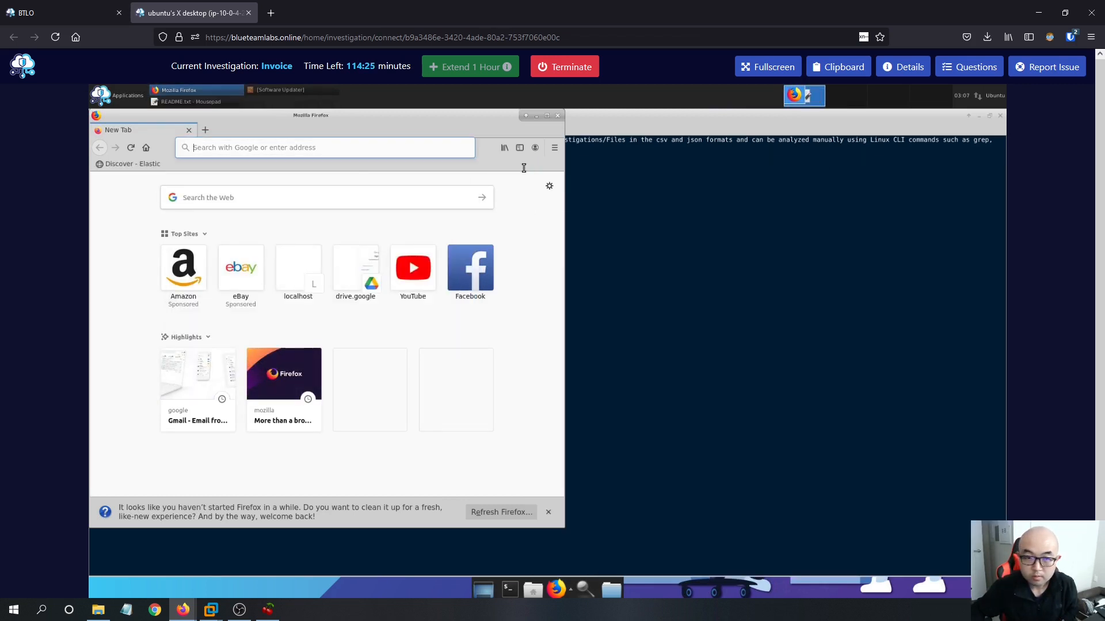
left_click(352, 153)
key("ctrl+v")
key("Return")
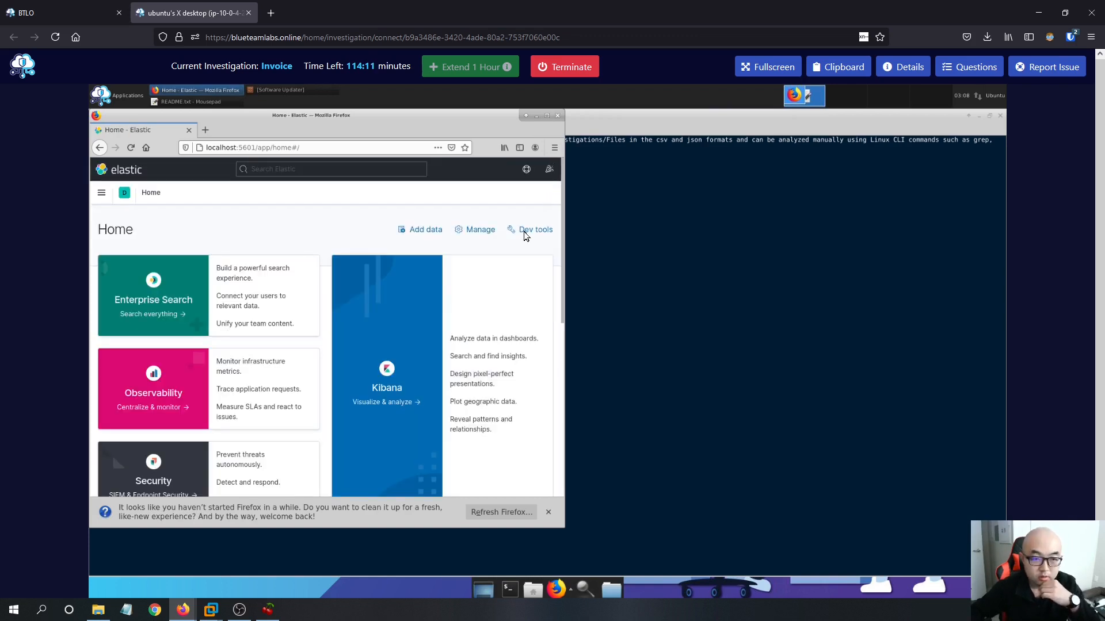
left_click(547, 118)
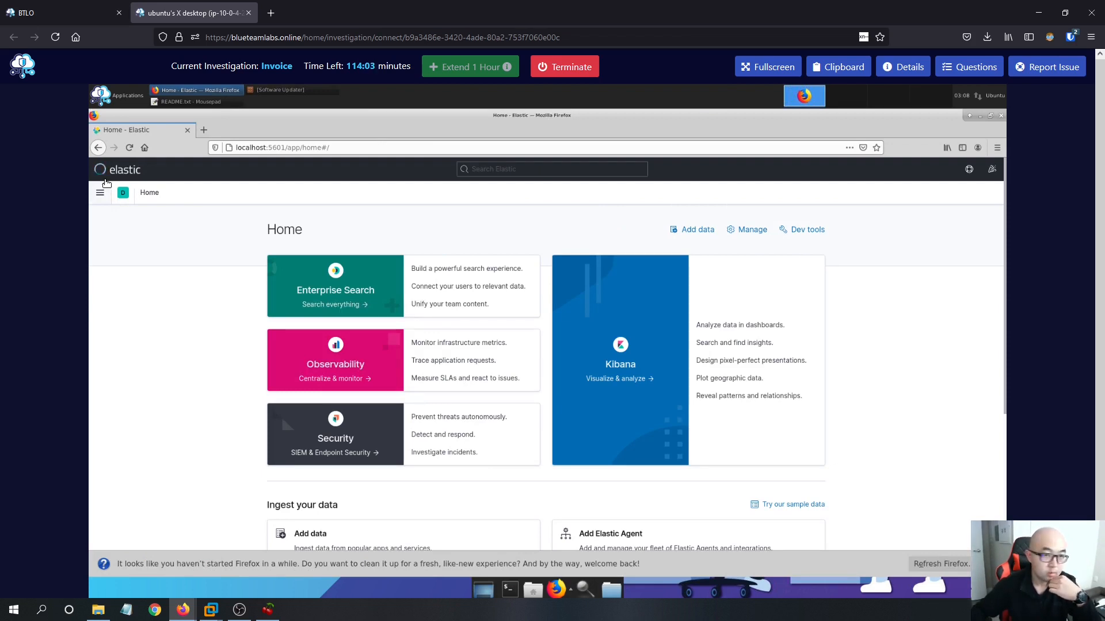
Review the submission questions on the Invoice investigation page and return to the lab desktop.
left_click(73, 21)
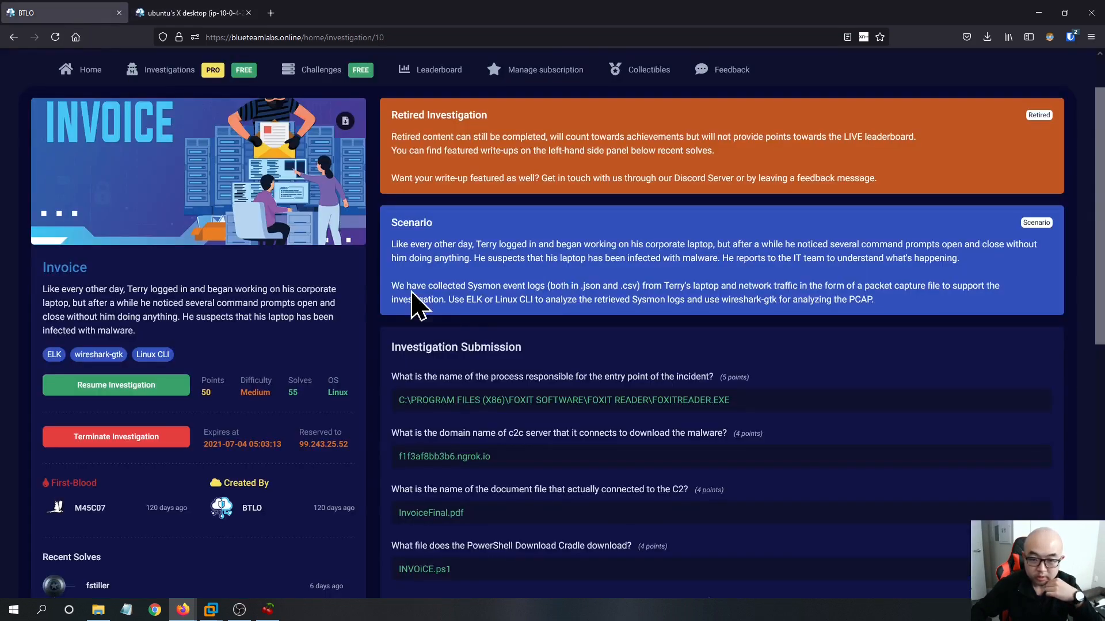
scroll(493, 395, "down", 1)
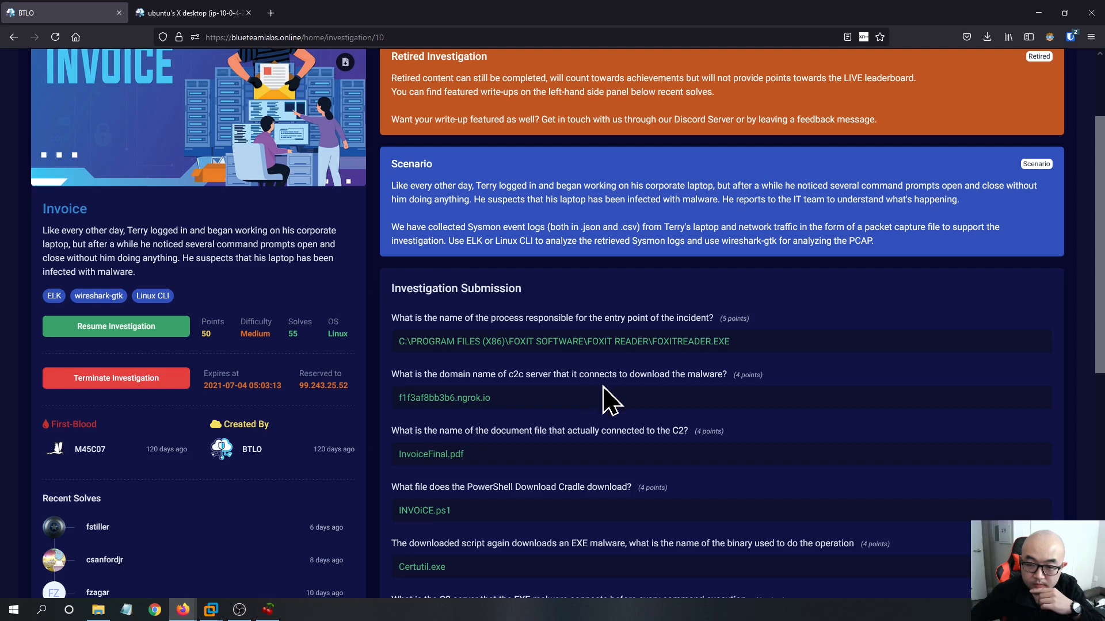
left_click(214, 7)
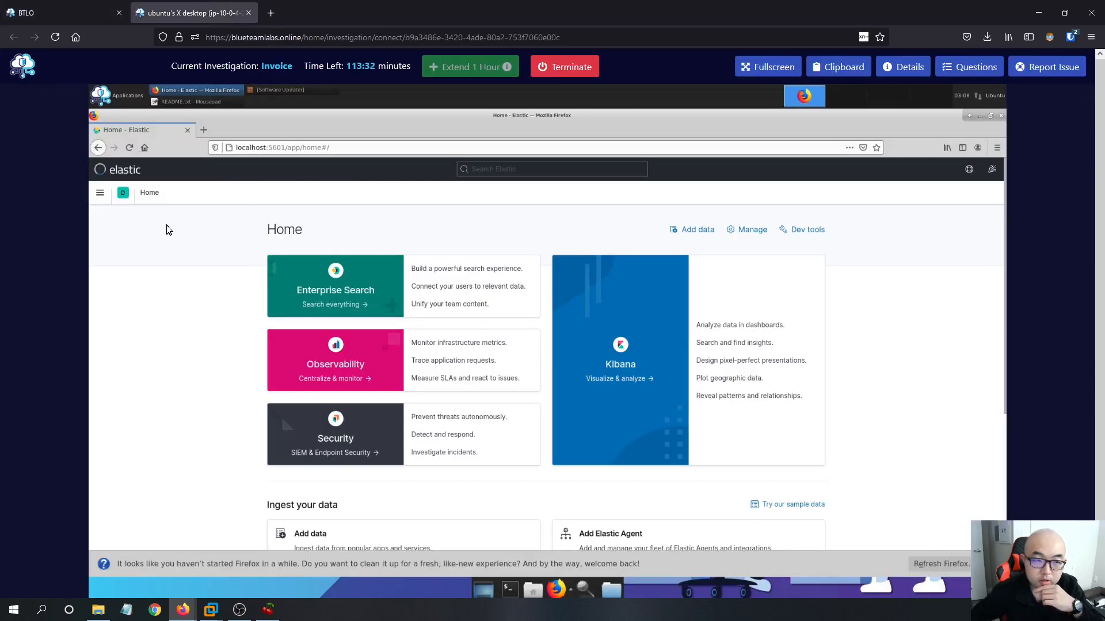
Open Discover in Elastic and set the sysmon time range to start 15 months ago.
left_click(95, 195)
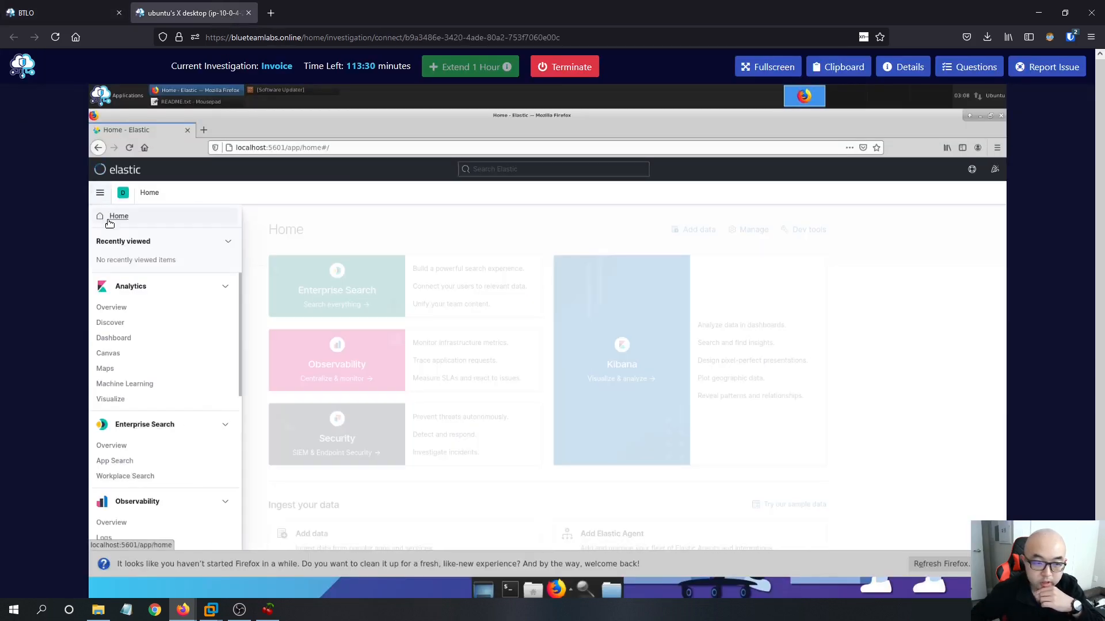
left_click(109, 322)
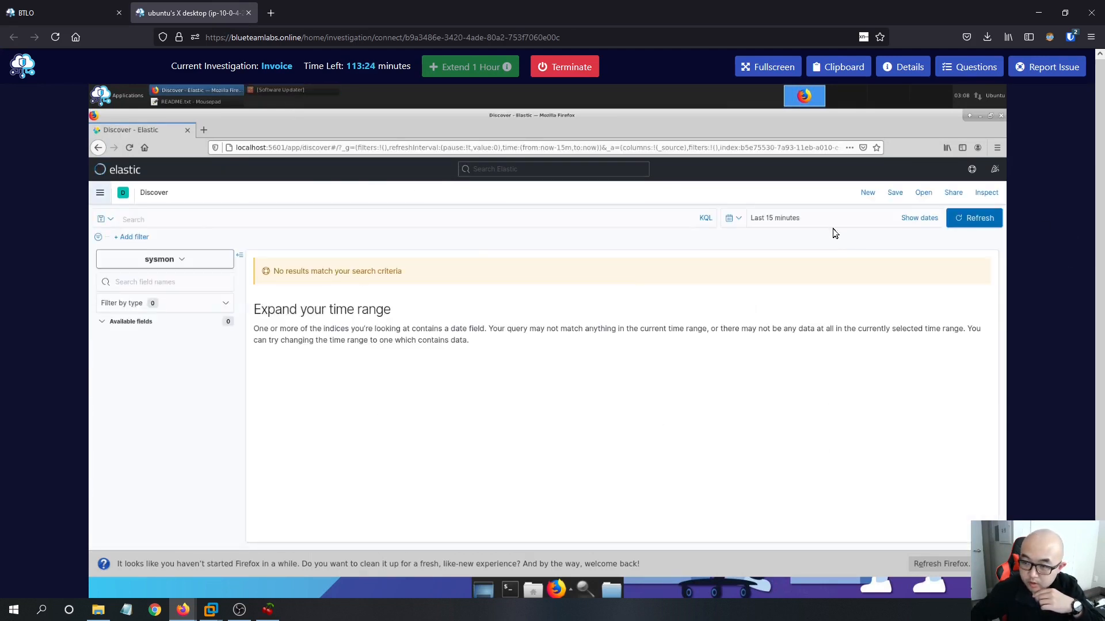
left_click(795, 219)
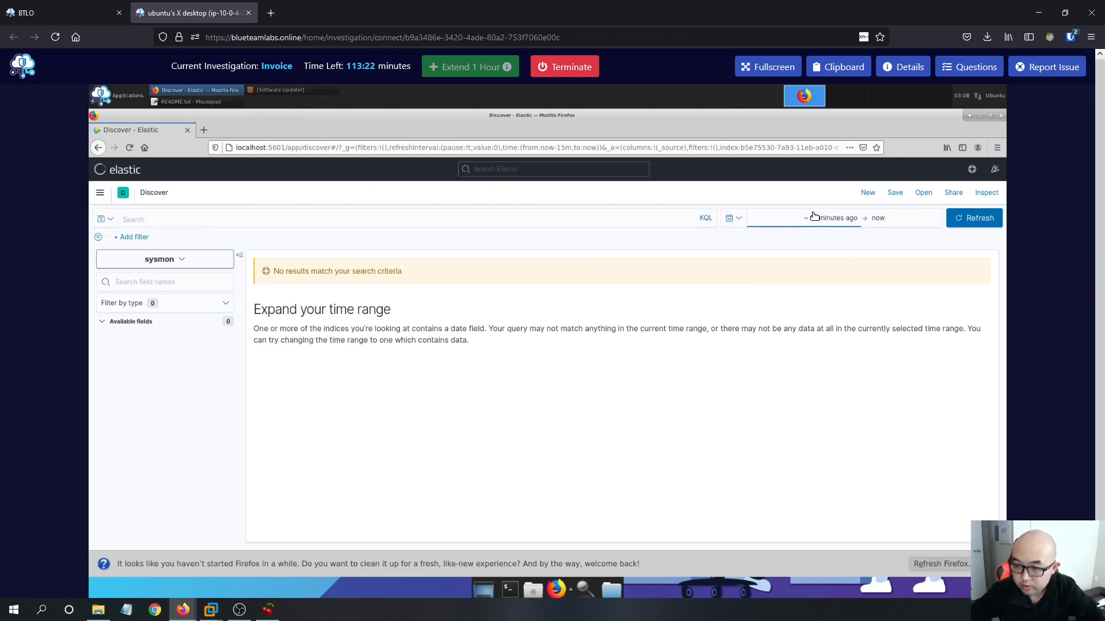
left_click(816, 218)
left_click(865, 263)
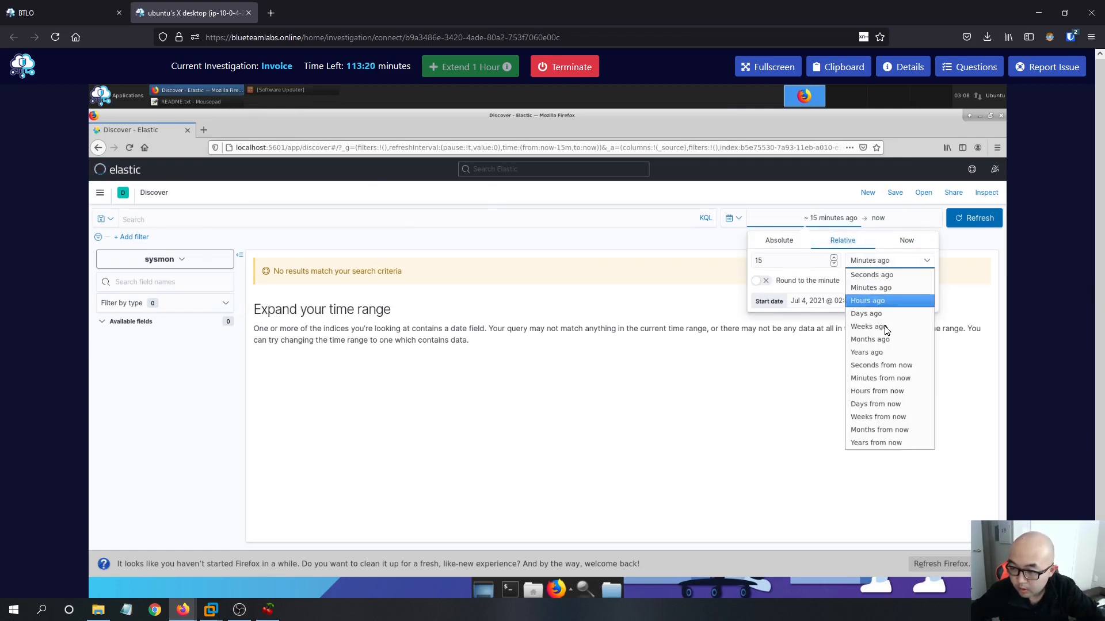
left_click(873, 339)
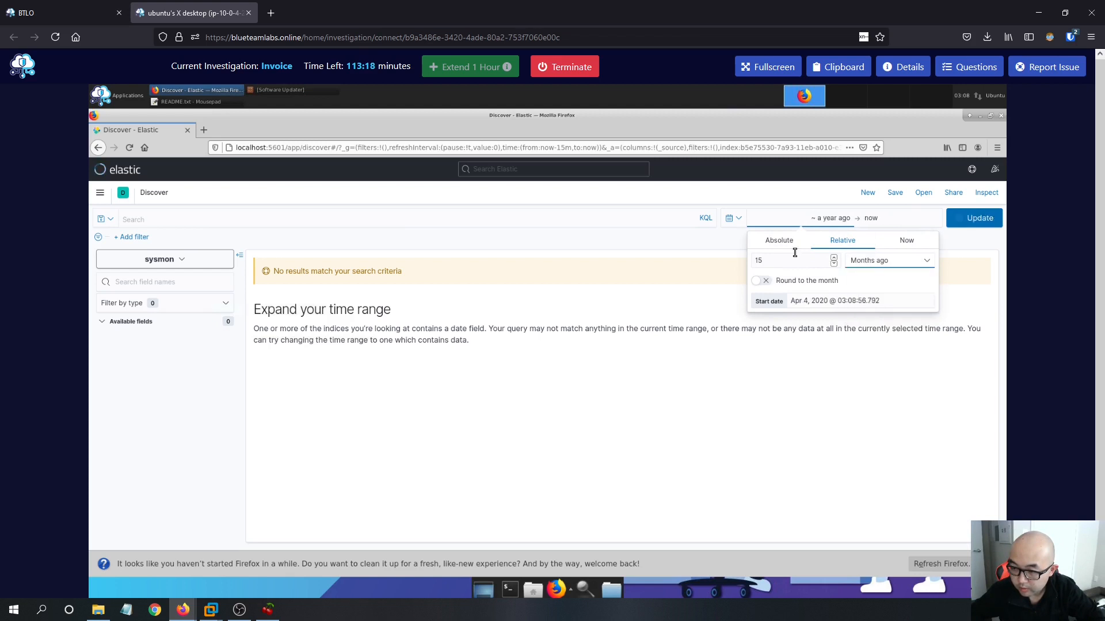
left_click(978, 222)
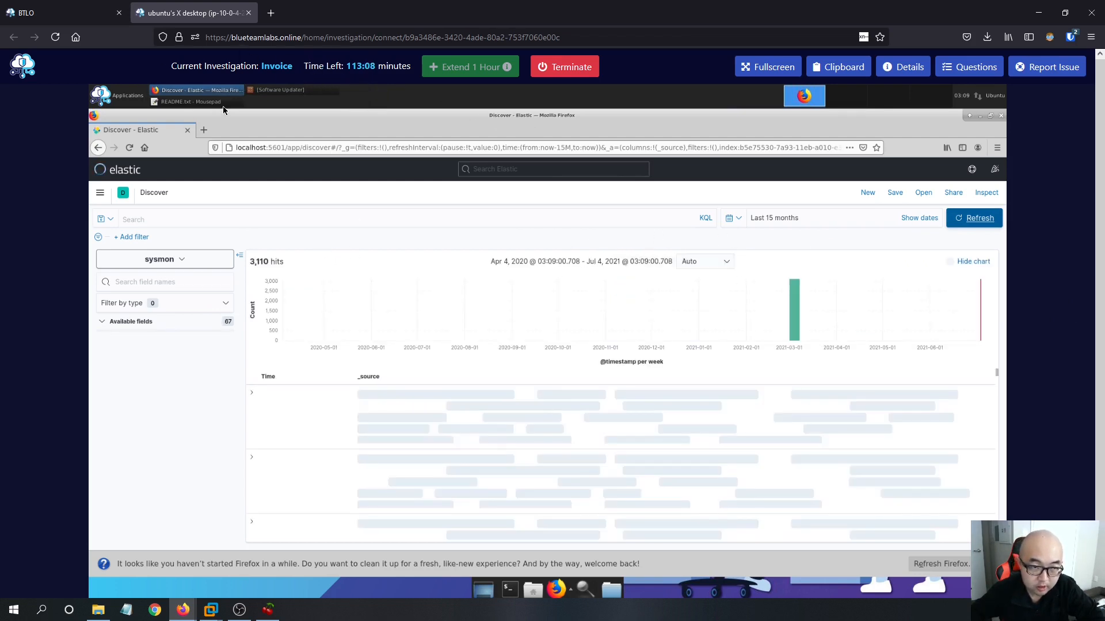
Check README.txt for the packet capture's location, and minimize both the README and browser windows.
left_click(191, 102)
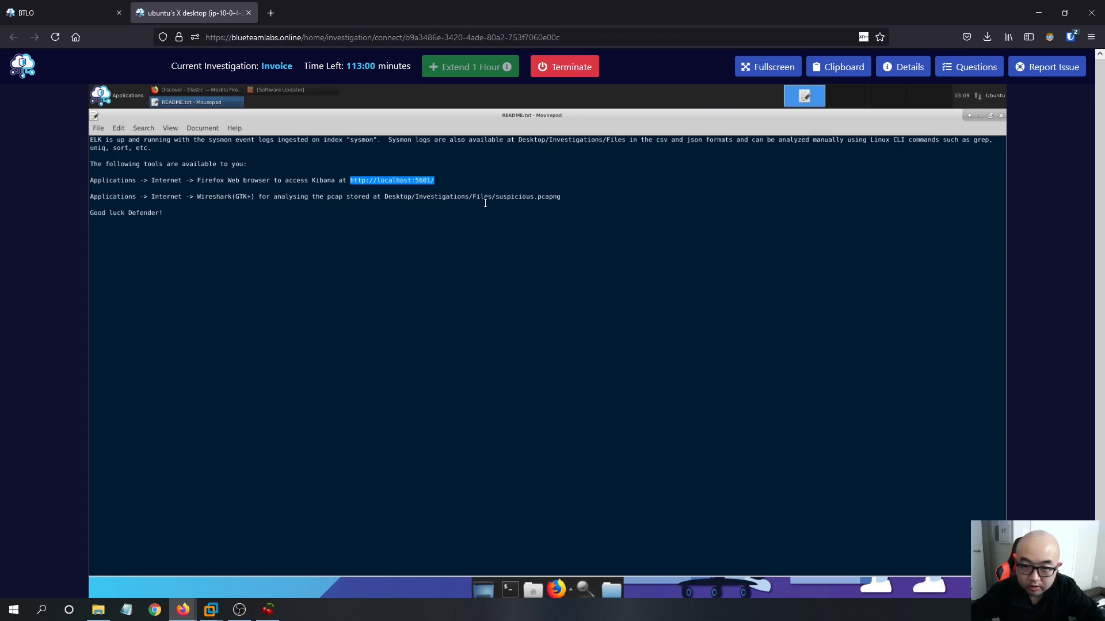
left_click(981, 117)
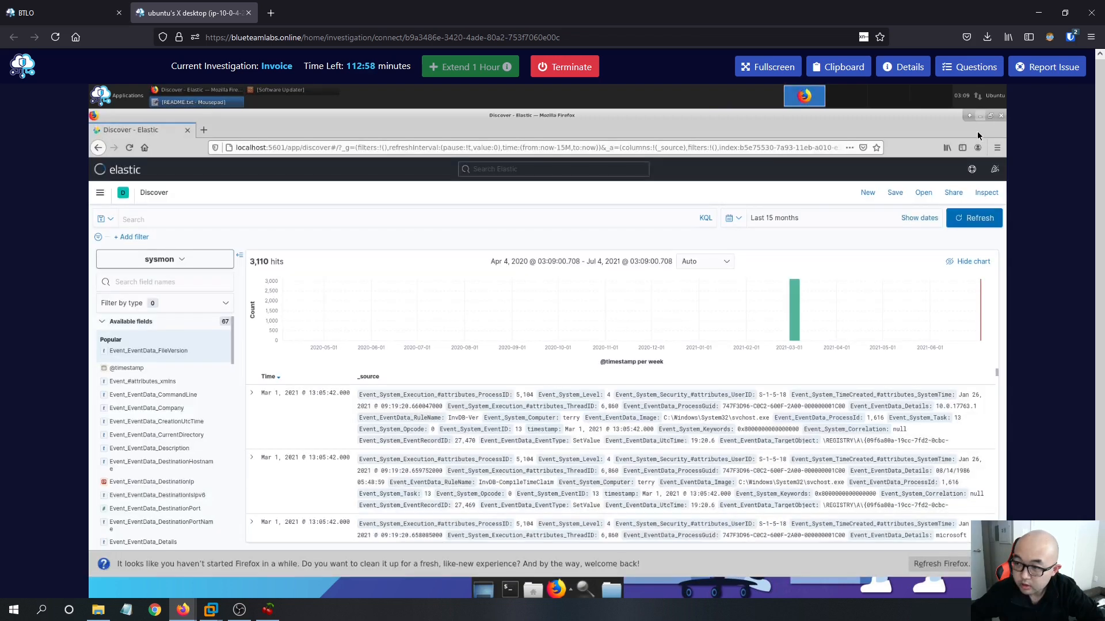
left_click(980, 115)
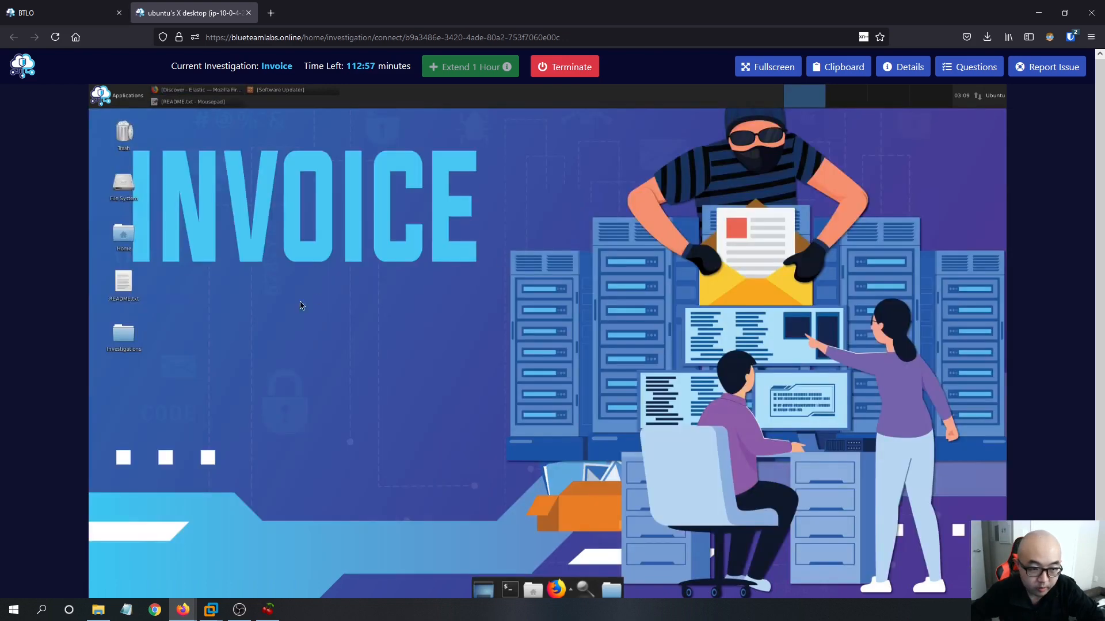
Browse the desktop's Investigations folder, checking the Tools folder and opening the Files folder.
double_click(120, 333)
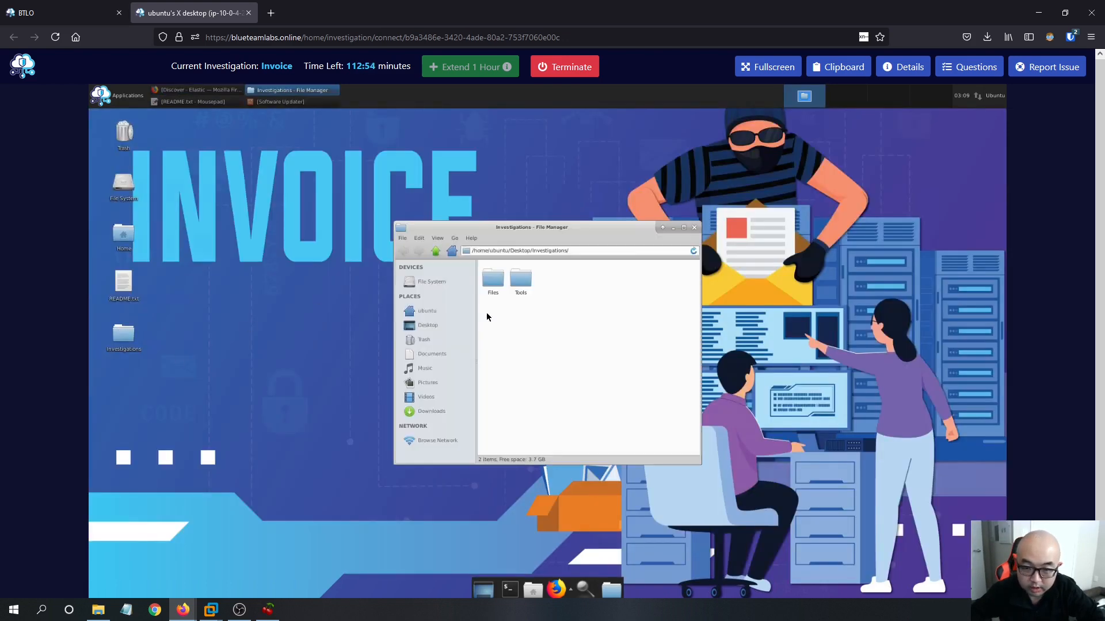
double_click(521, 282)
left_click(434, 251)
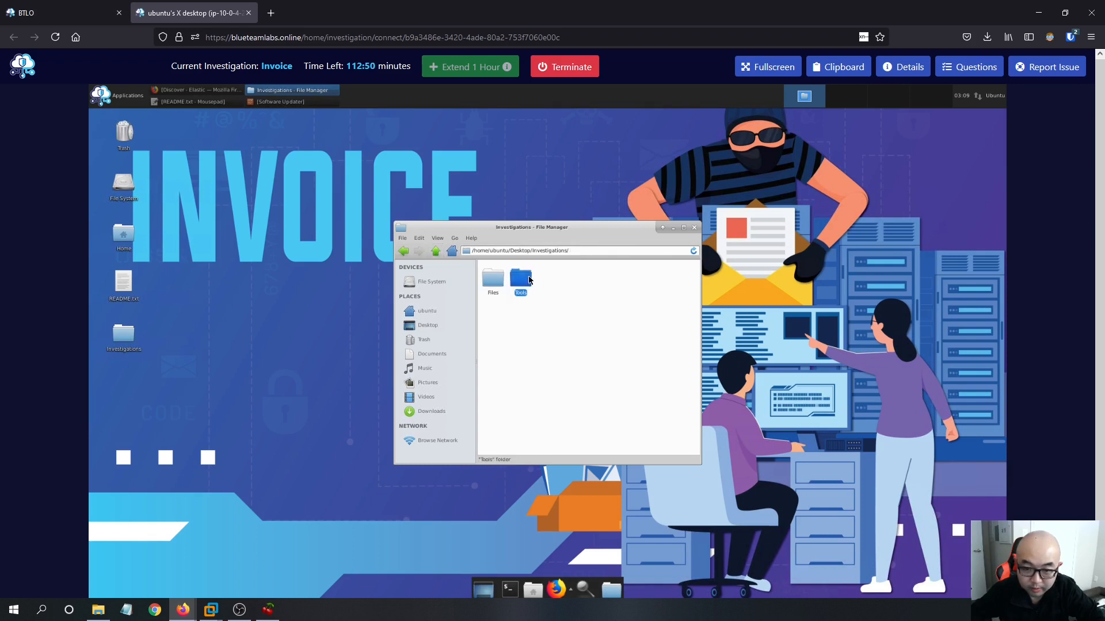
left_click(494, 282)
double_click(493, 280)
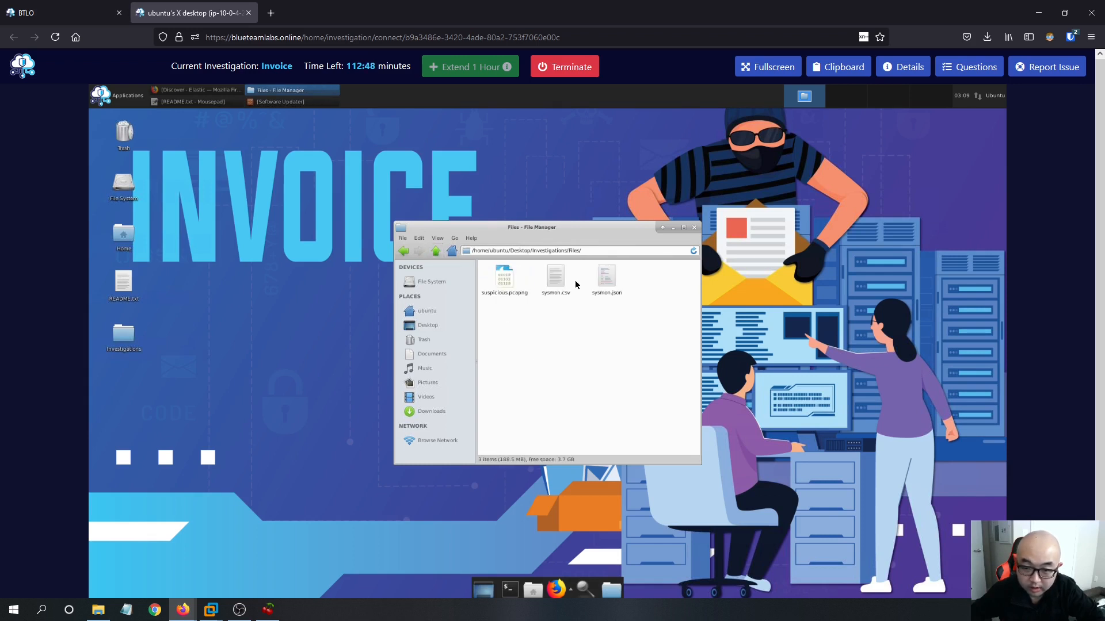
Open suspicious.pcapng from the Files folder with Wireshark (GTK+).
left_click(502, 281)
right_click(502, 281)
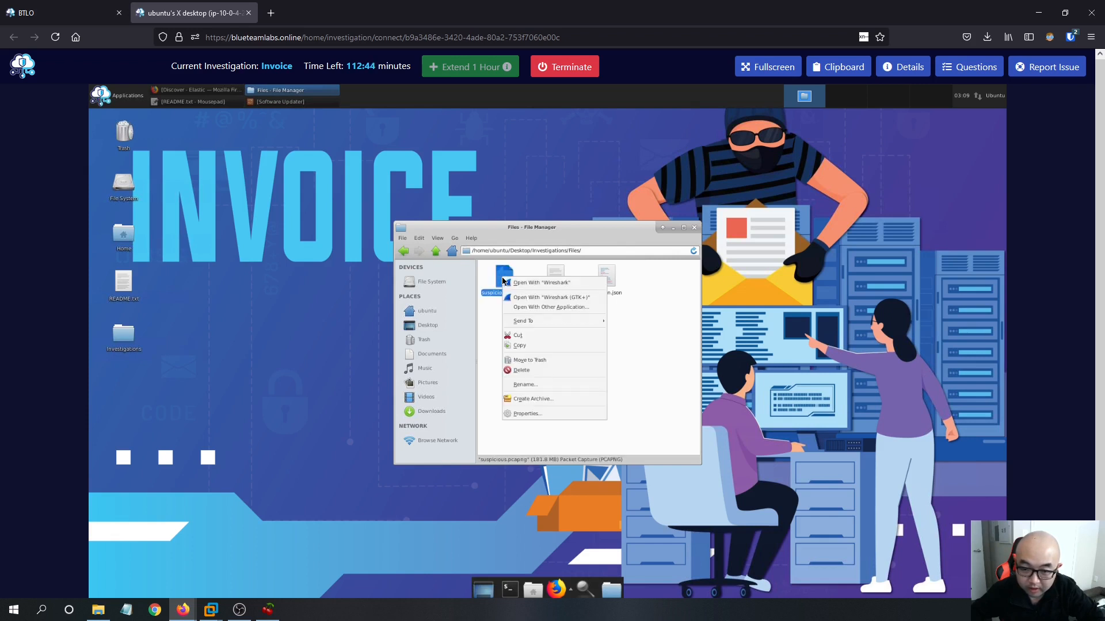
left_click(525, 303)
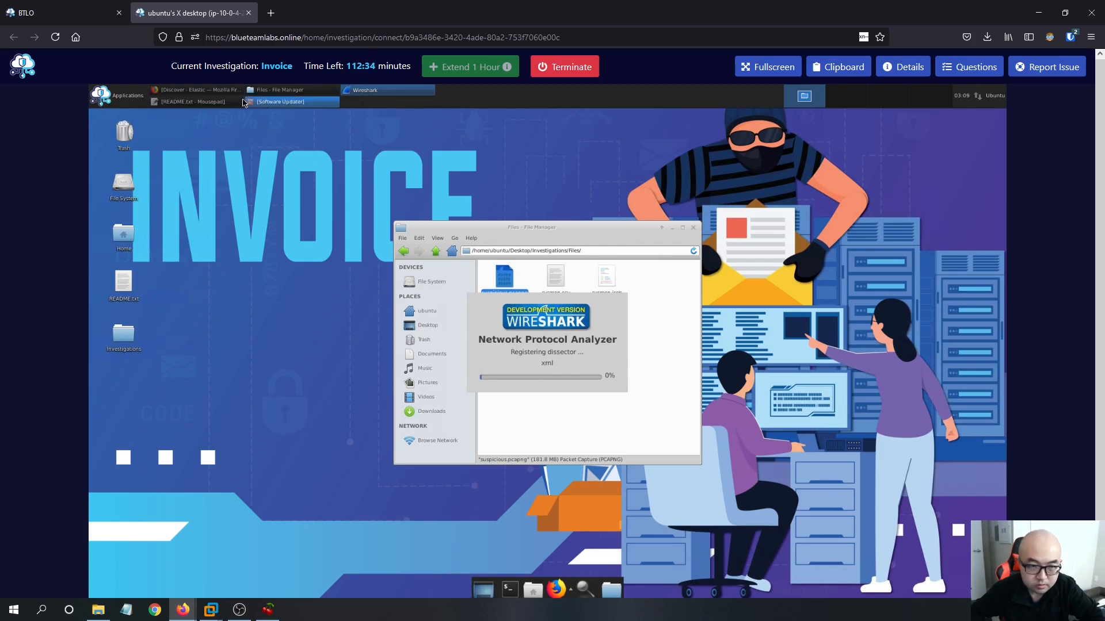
Return to the sysmon events in Discover and look through the suggested search fields without applying a query.
left_click(194, 91)
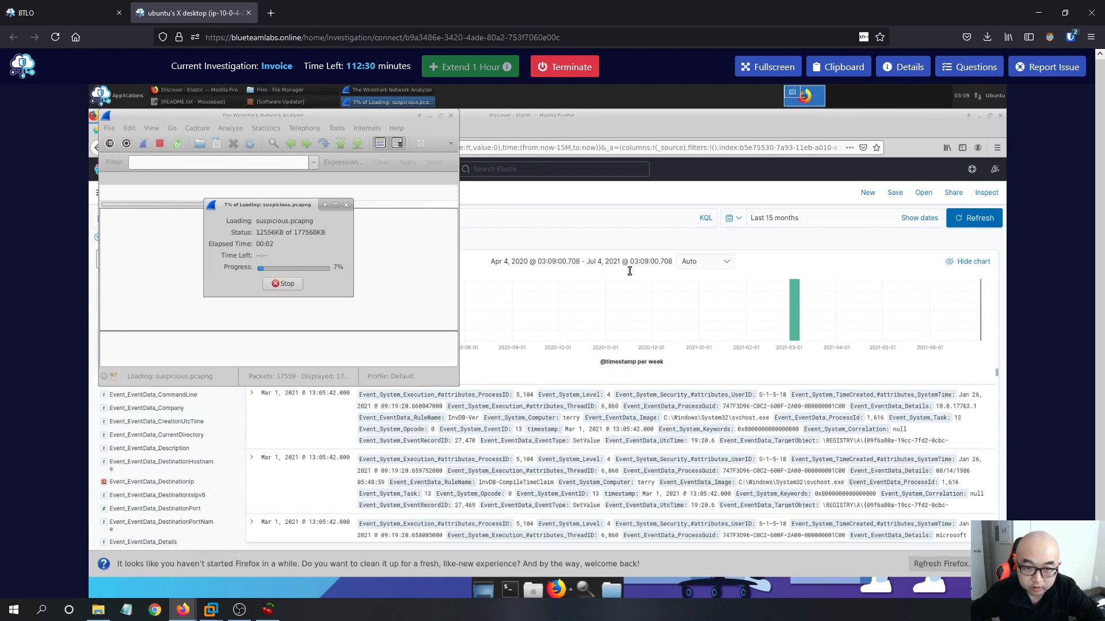
left_click(582, 221)
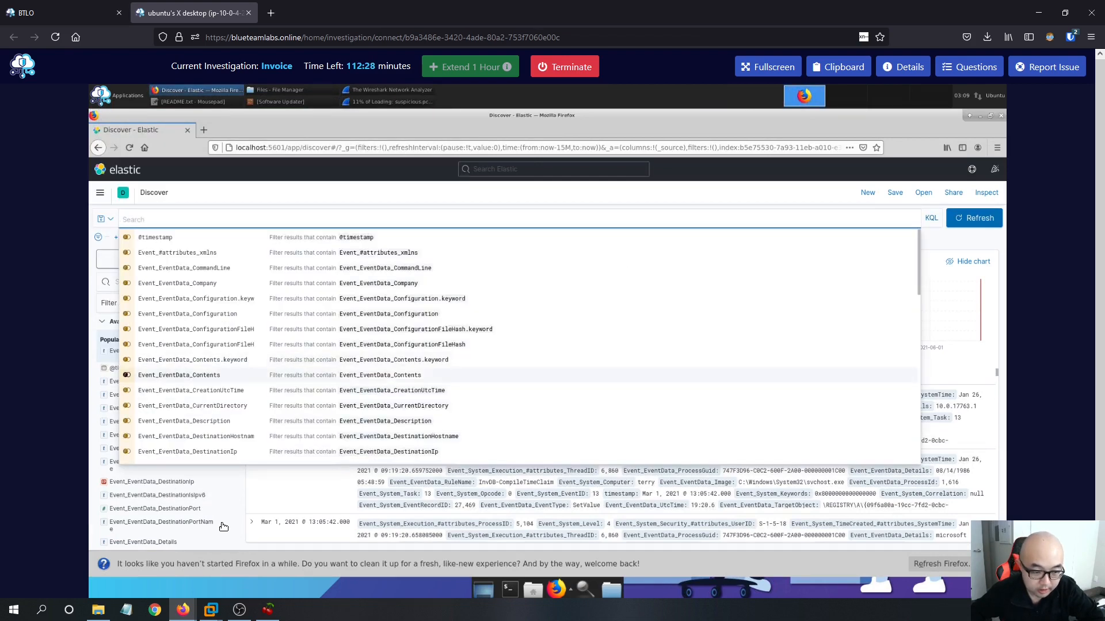
left_click(251, 165)
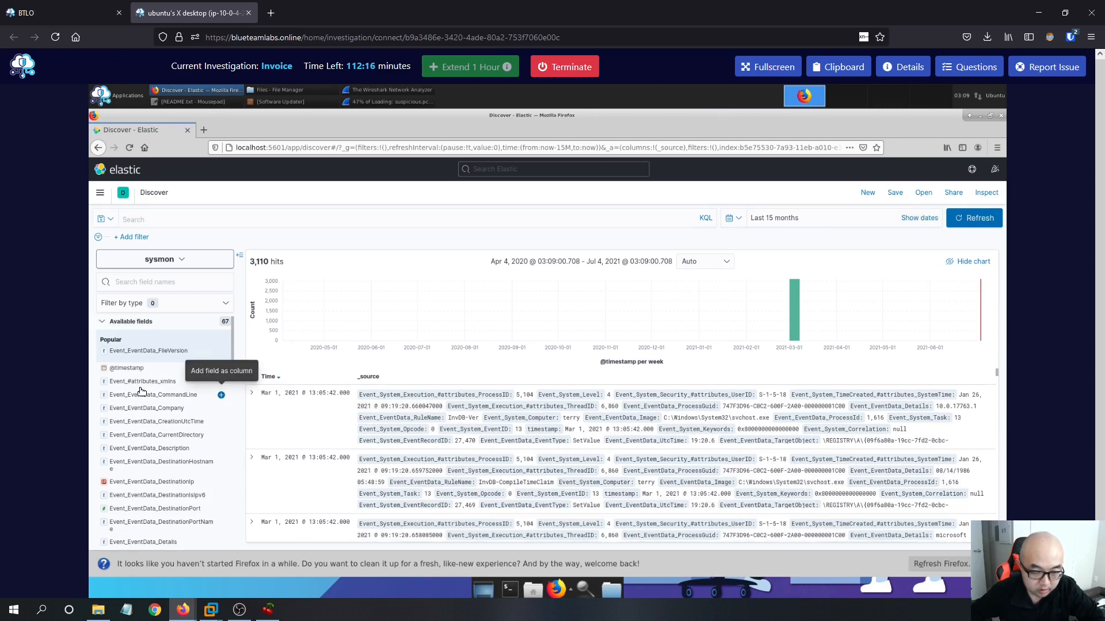
Add the Event_EventData_CommandLine field as a column and examine the command lines of the listed sysmon events.
left_click(221, 395)
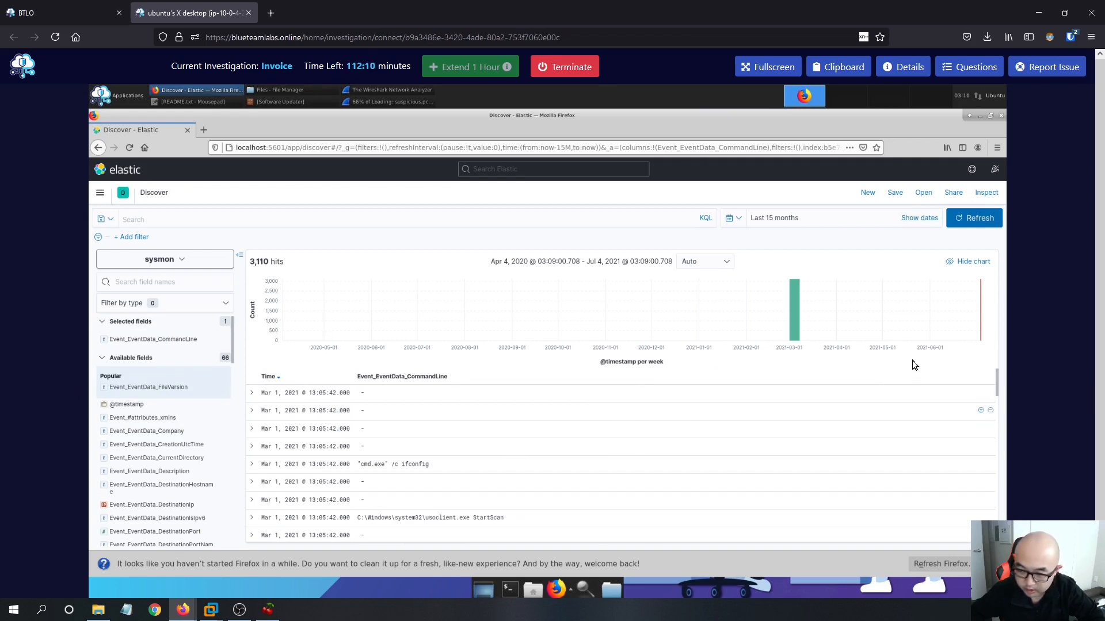
scroll(430, 419, "down", 3)
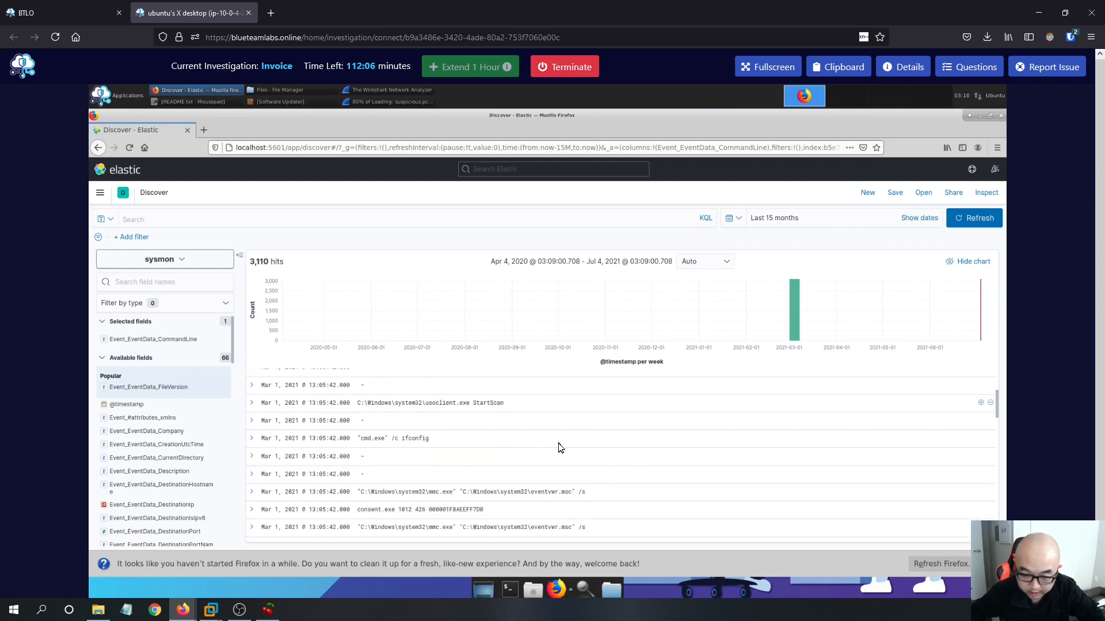
scroll(561, 447, "down", 3)
scroll(587, 446, "down", 3)
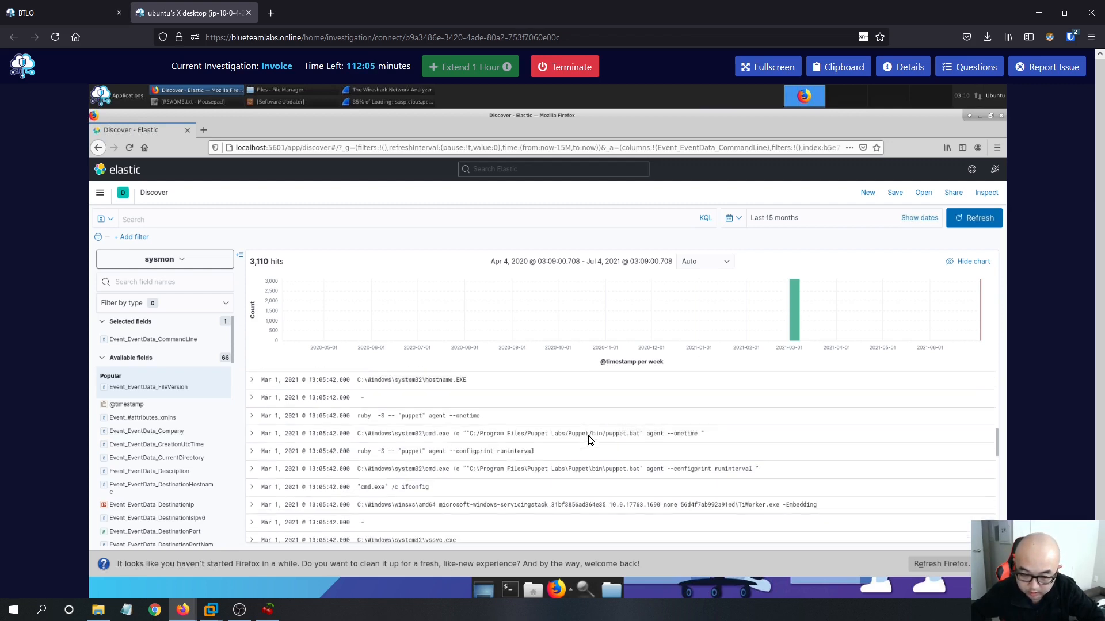
scroll(602, 436, "down", 5)
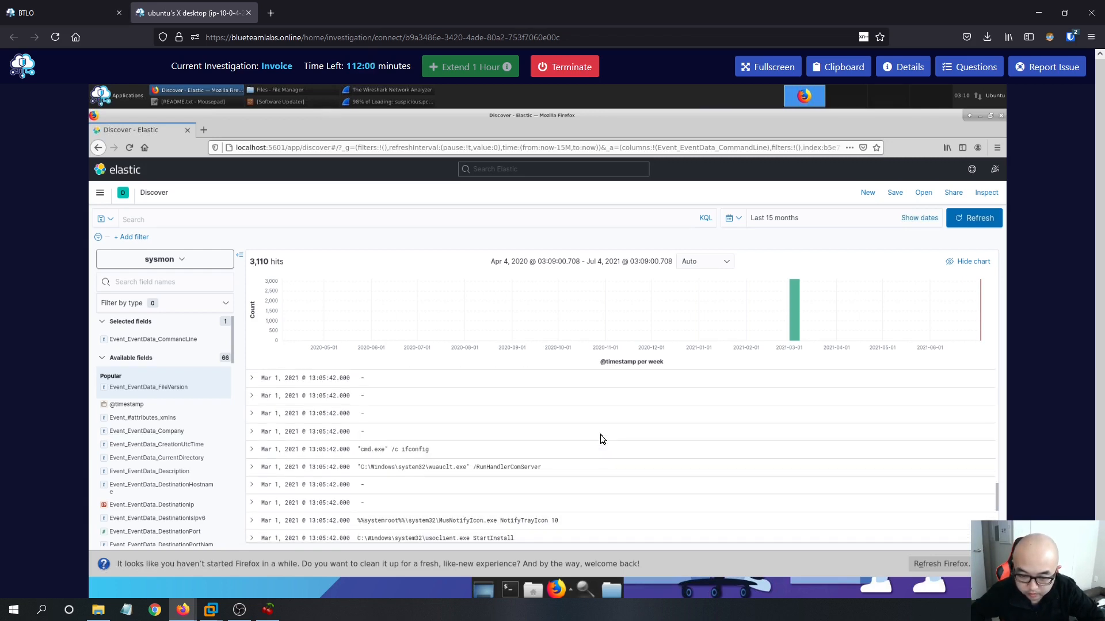
scroll(599, 434, "down", 2)
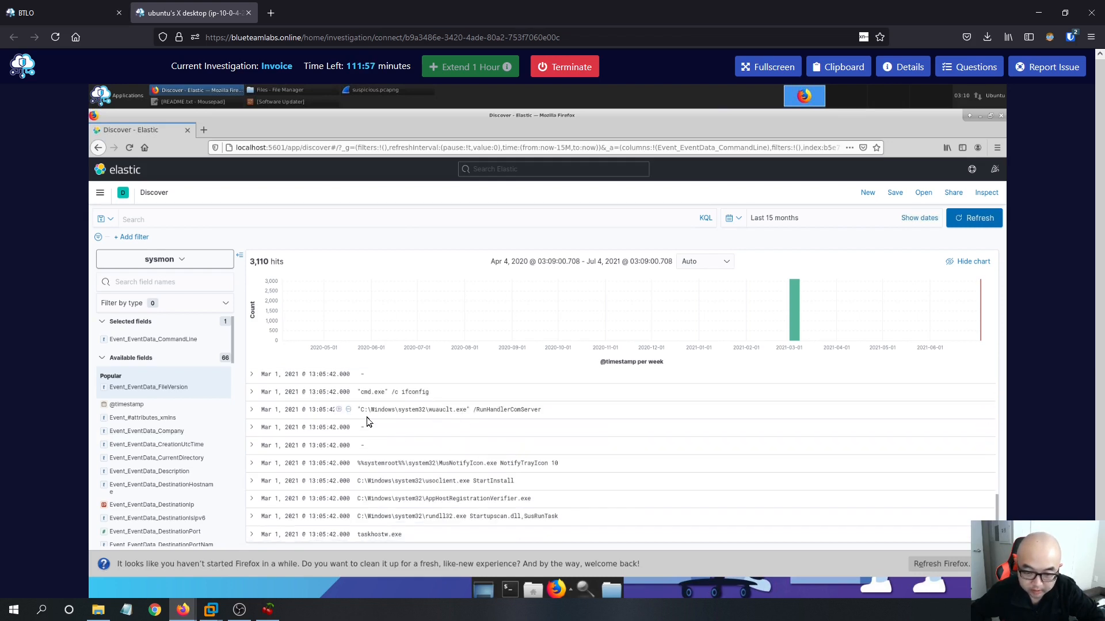
scroll(490, 409, "down", 4)
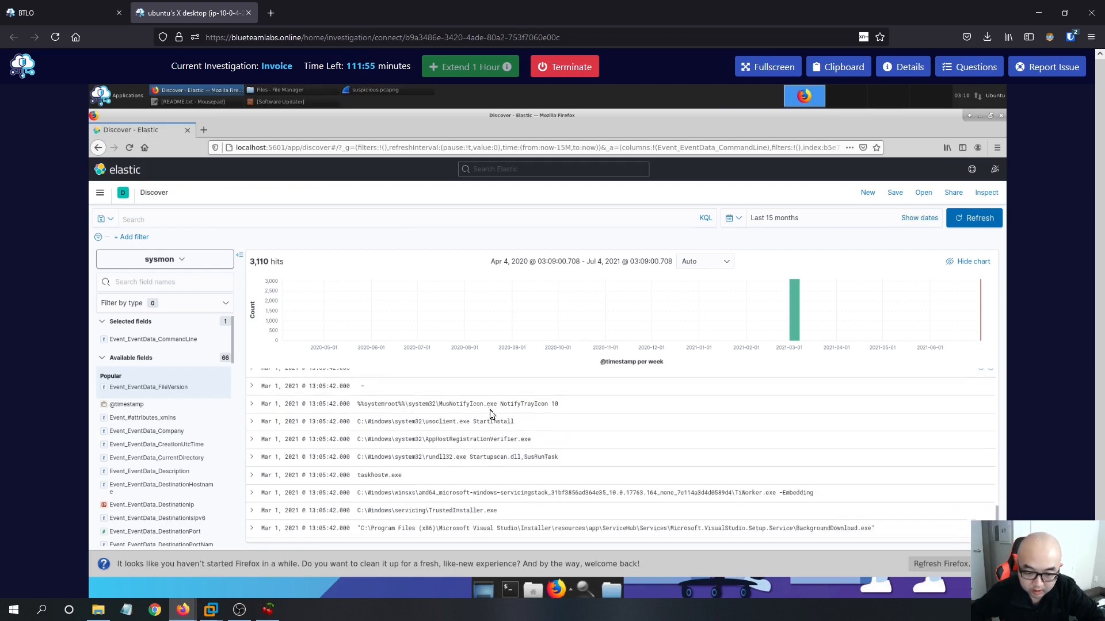
scroll(492, 412, "down", 3)
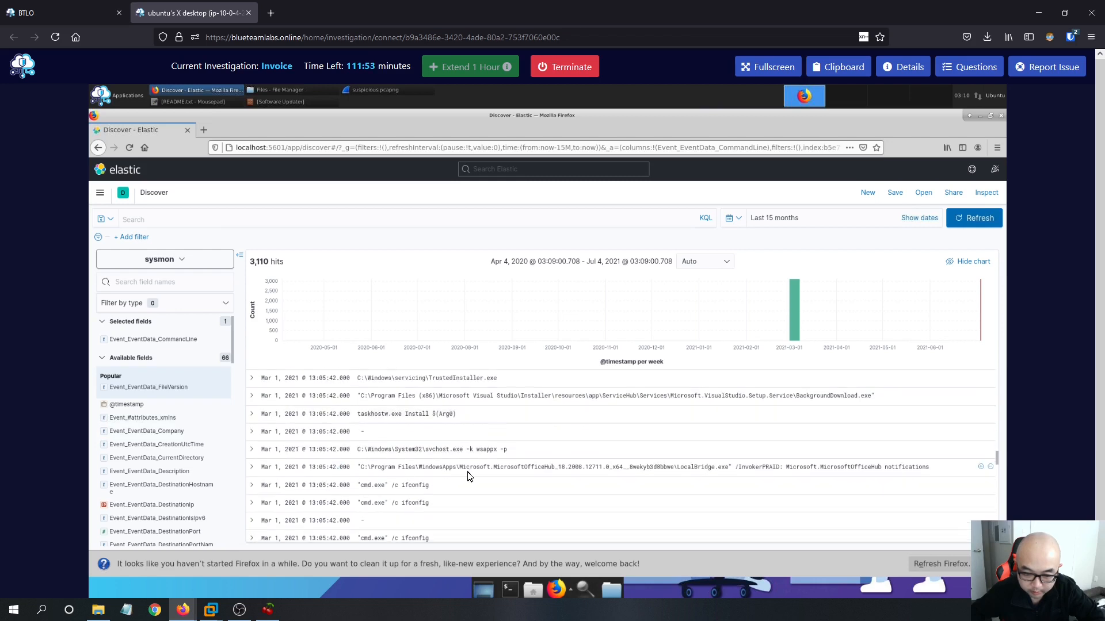
scroll(443, 493, "down", 6)
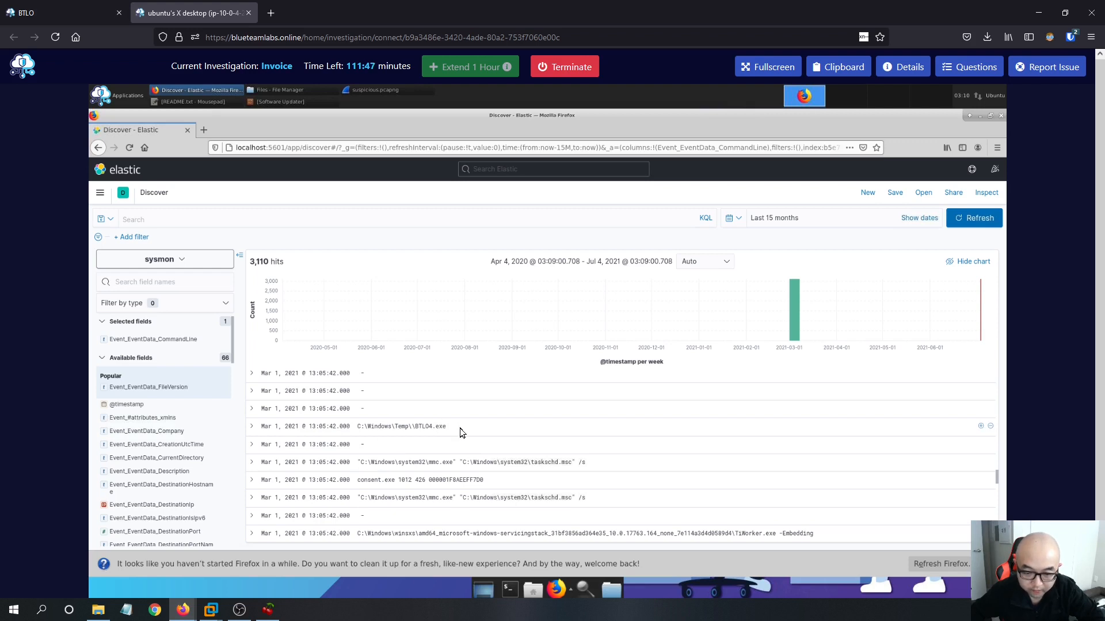
scroll(541, 454, "down", 3)
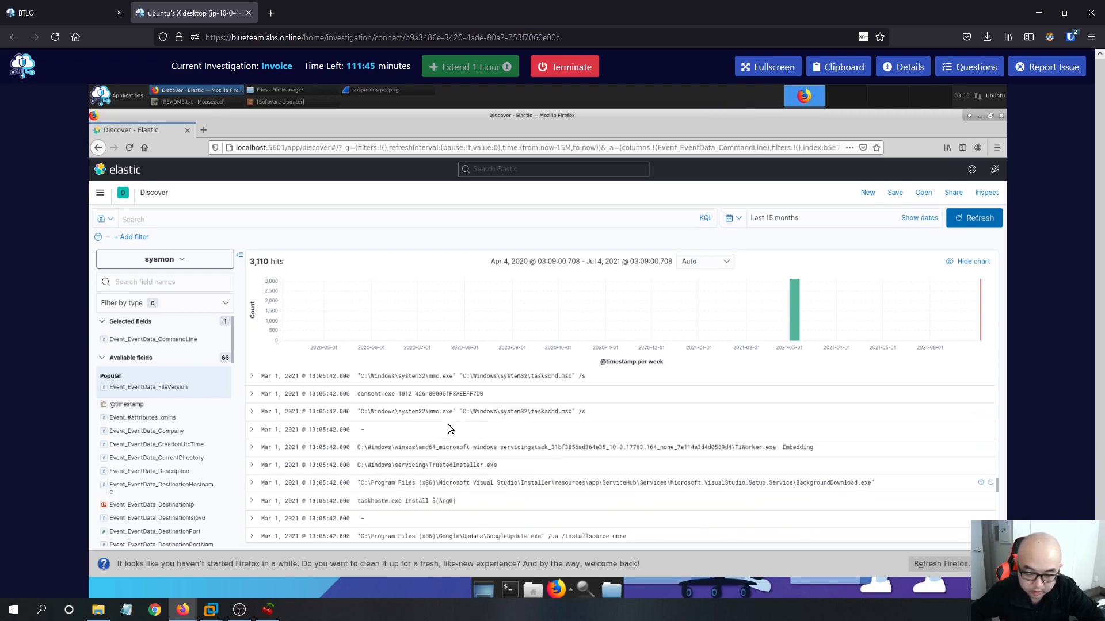
scroll(558, 447, "down", 2)
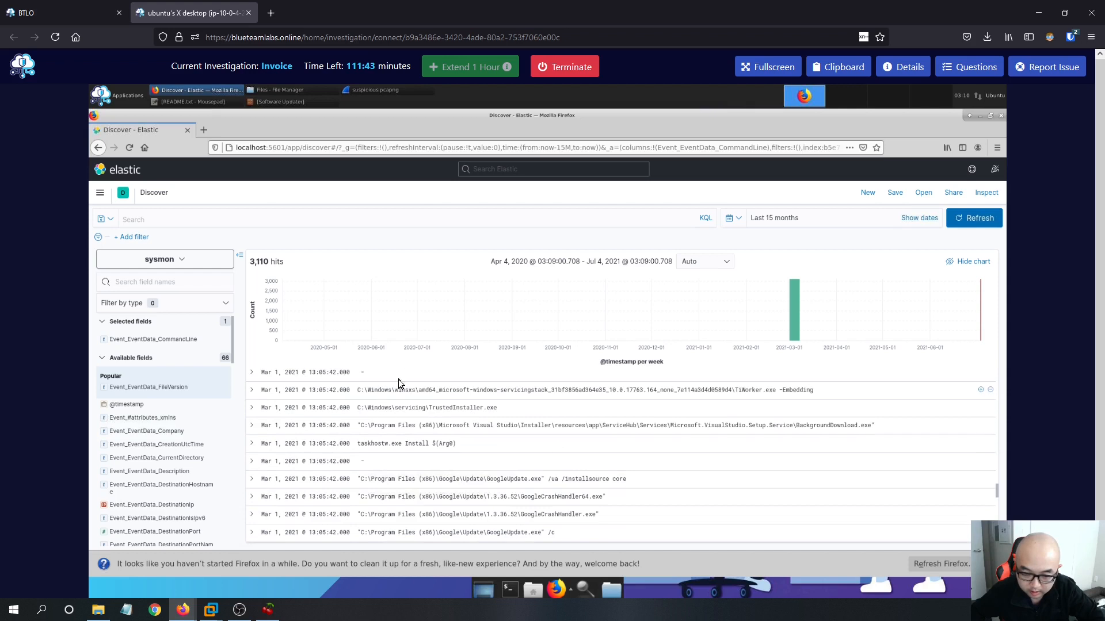
scroll(545, 404, "down", 5)
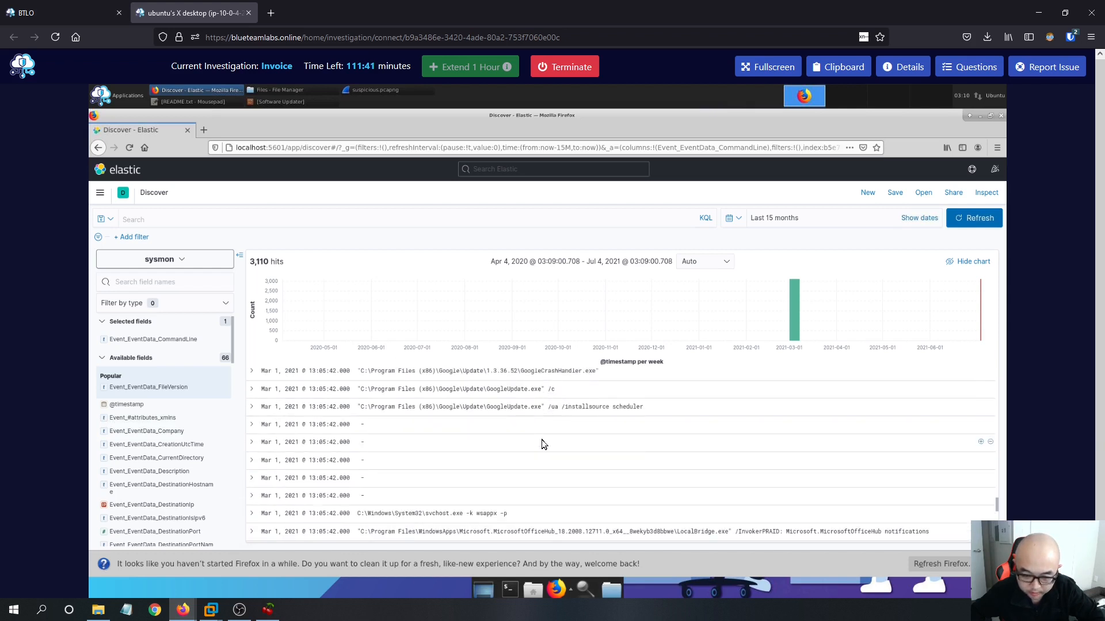
scroll(541, 440, "down", 6)
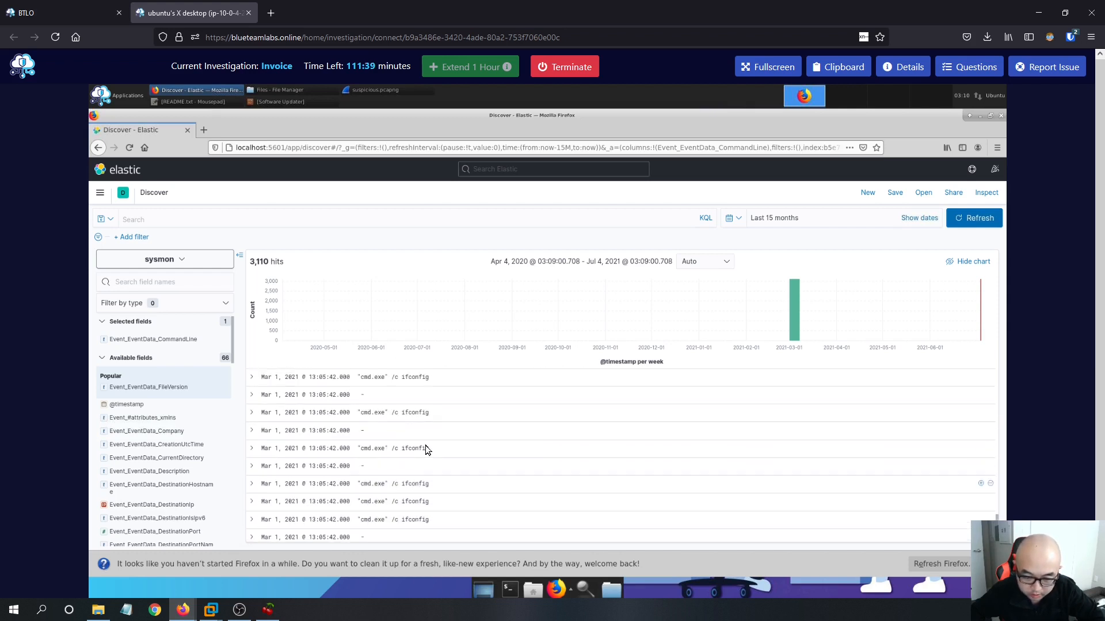
scroll(426, 450, "down", 1)
scroll(437, 457, "down", 5)
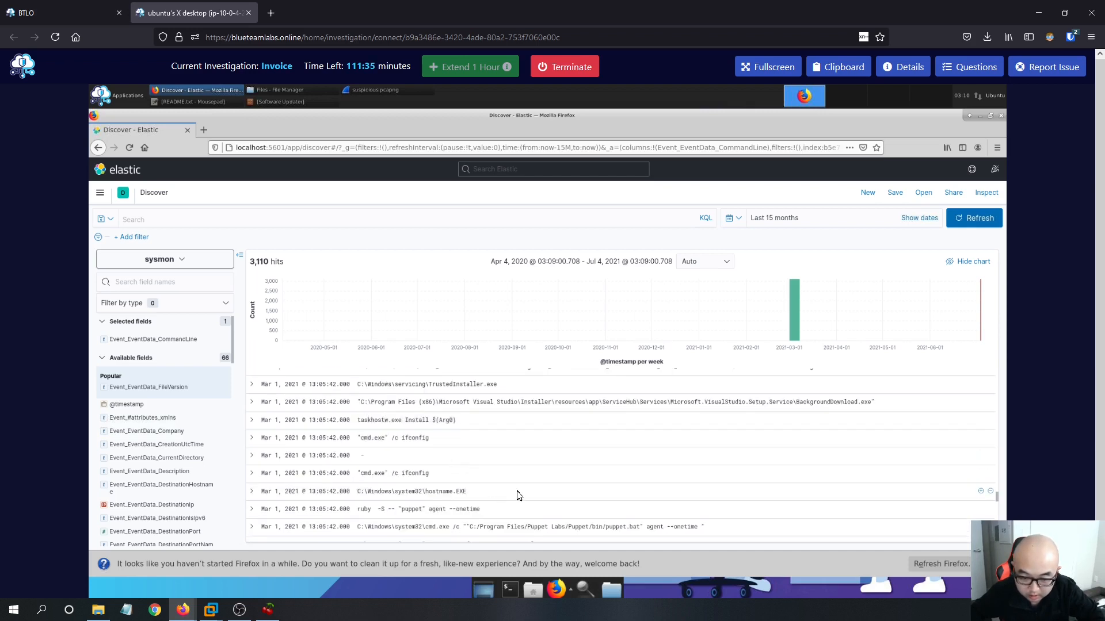
scroll(529, 478, "down", 5)
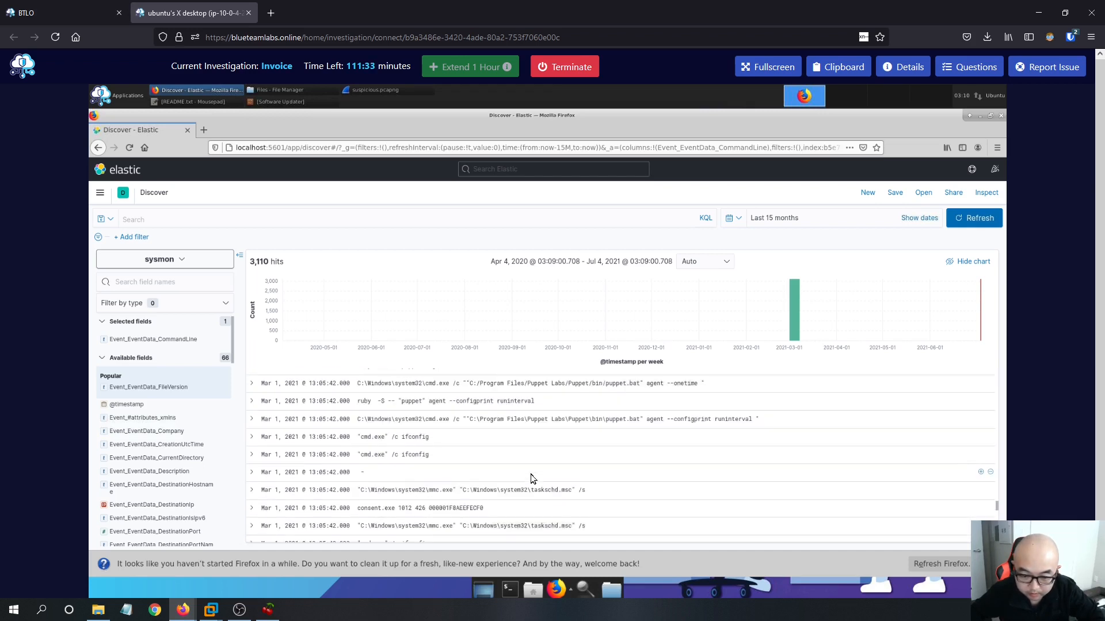
scroll(530, 474, "down", 5)
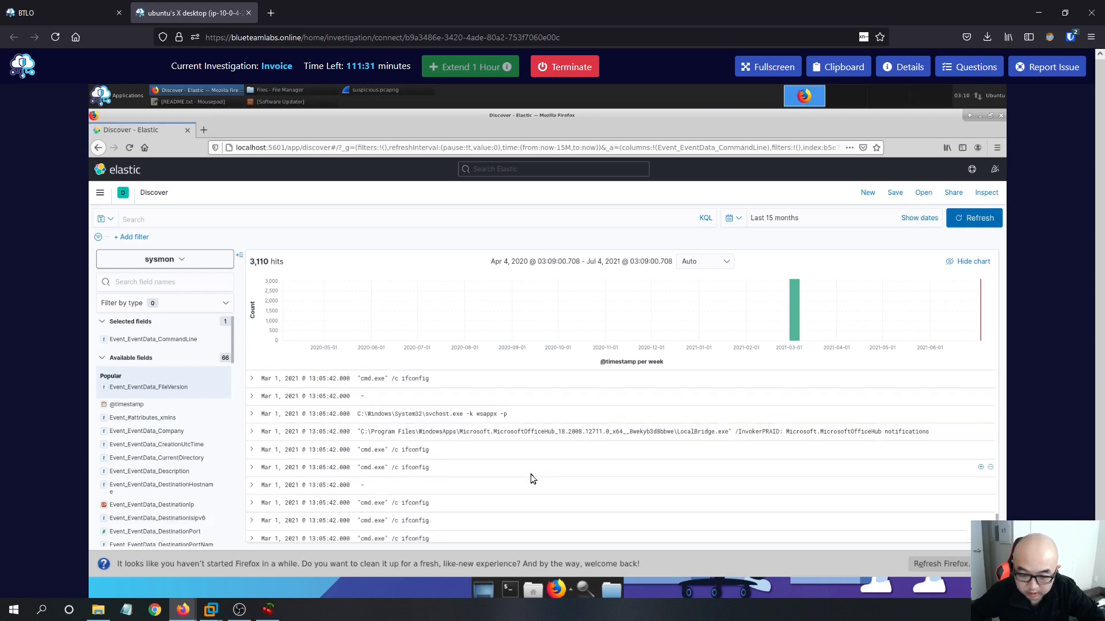
scroll(530, 475, "down", 3)
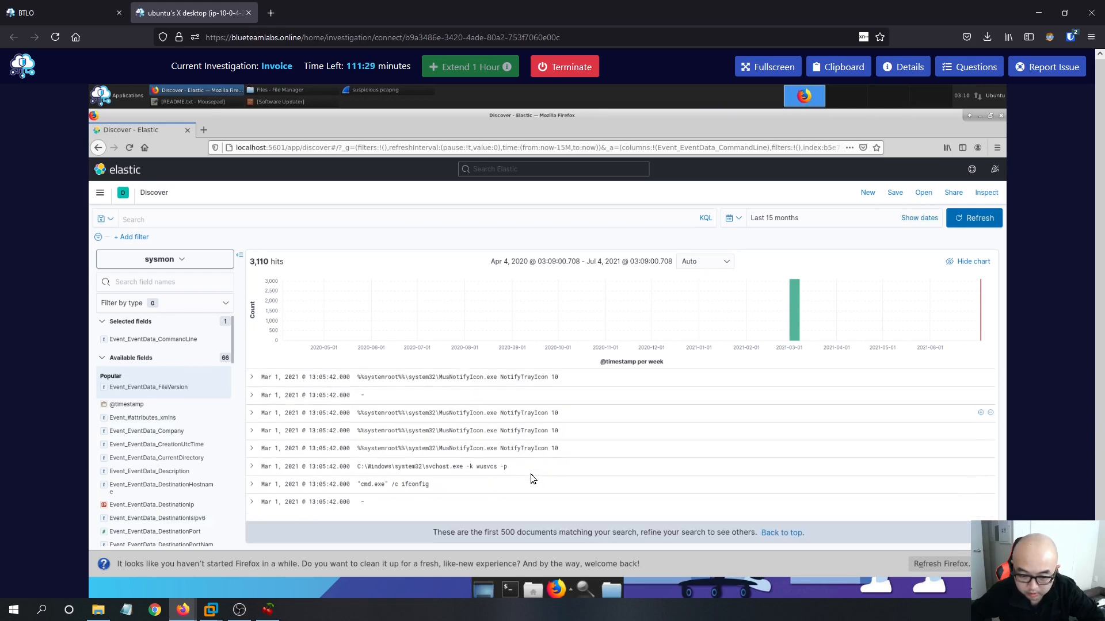
Review the first question on the BTLO Invoice page and copy FOXITREADER from its answer.
left_click(63, 12)
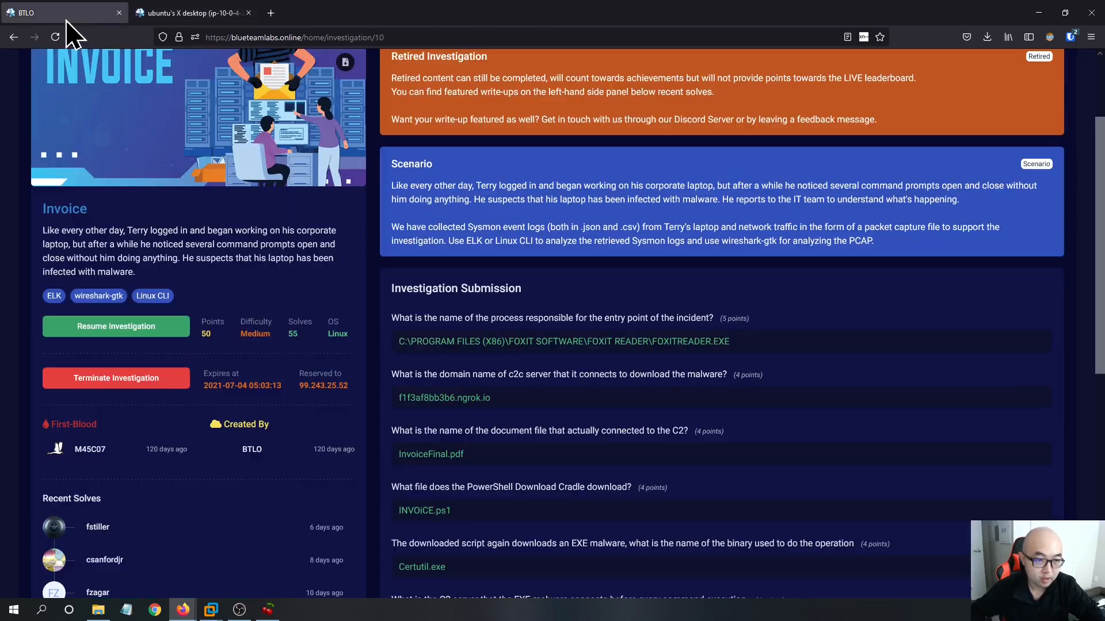
scroll(773, 313, "up", 2)
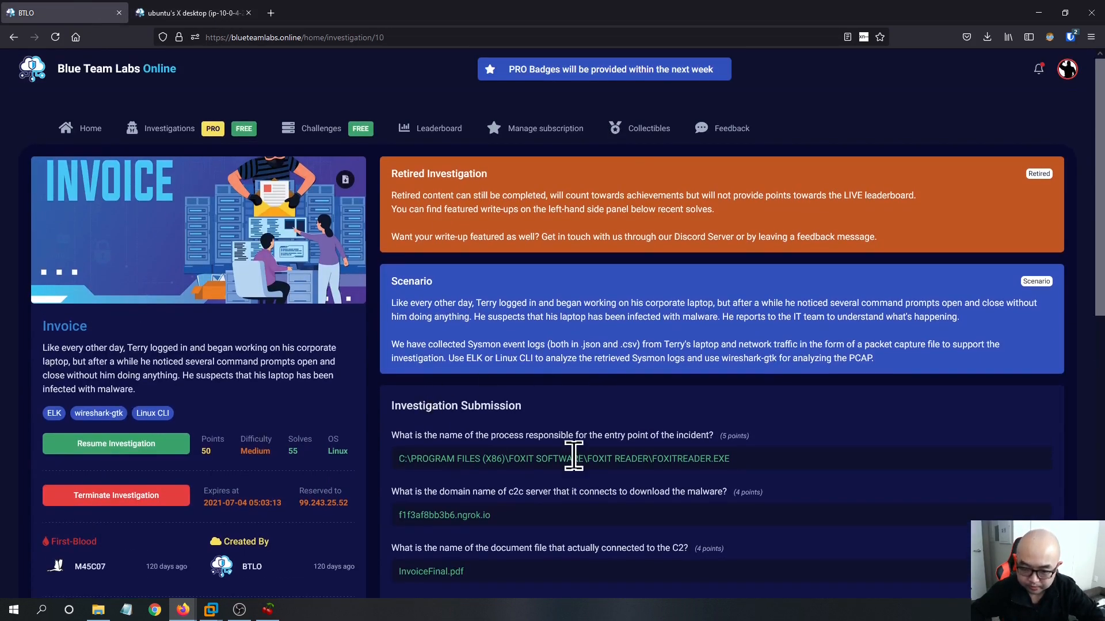
scroll(476, 431, "down", 3)
left_click_drag(395, 281, 695, 313)
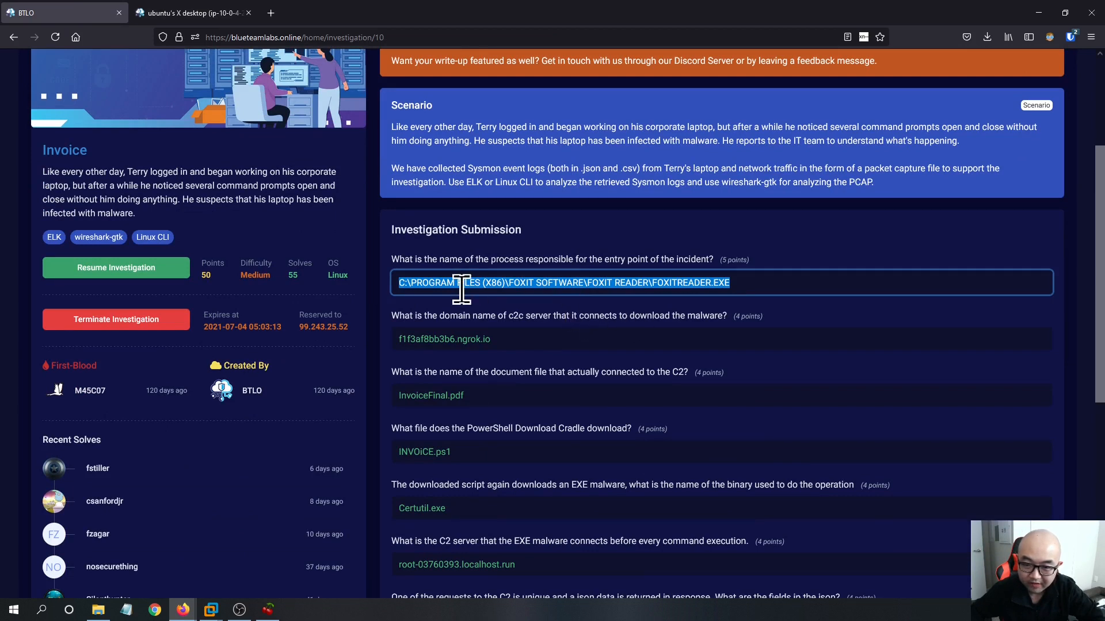
left_click(759, 282)
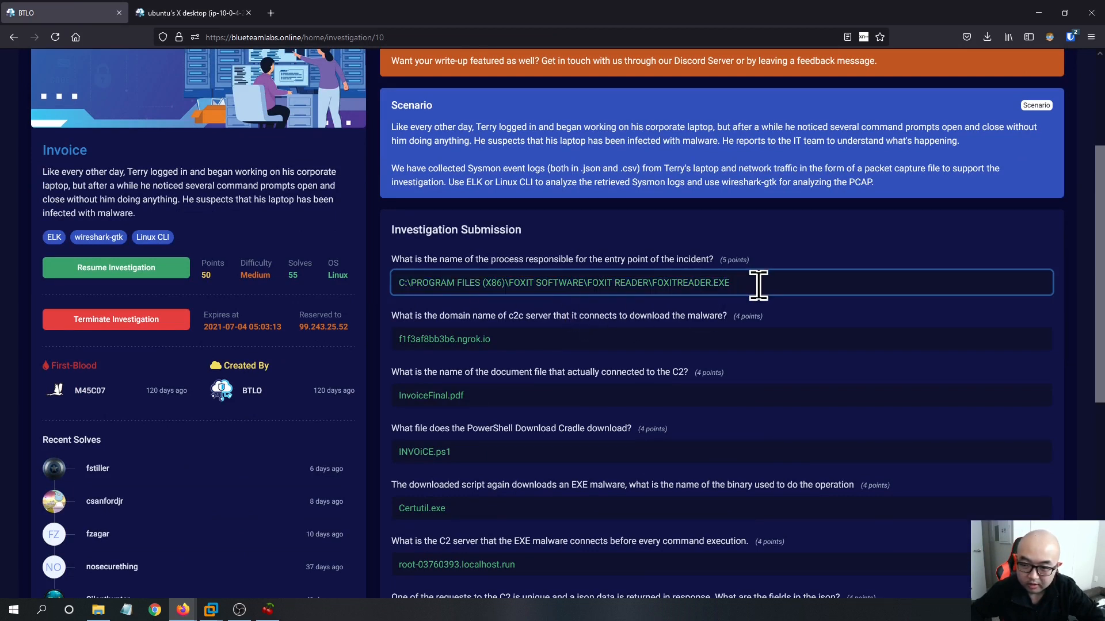
left_click_drag(758, 282, 653, 283)
left_click(678, 285)
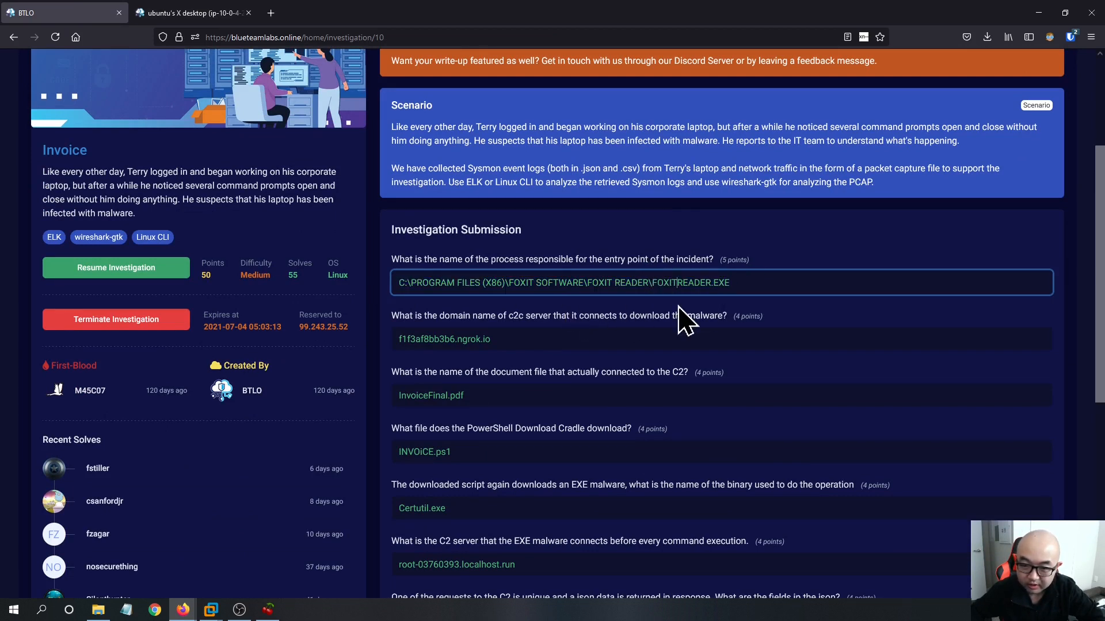
left_click_drag(654, 282, 710, 284)
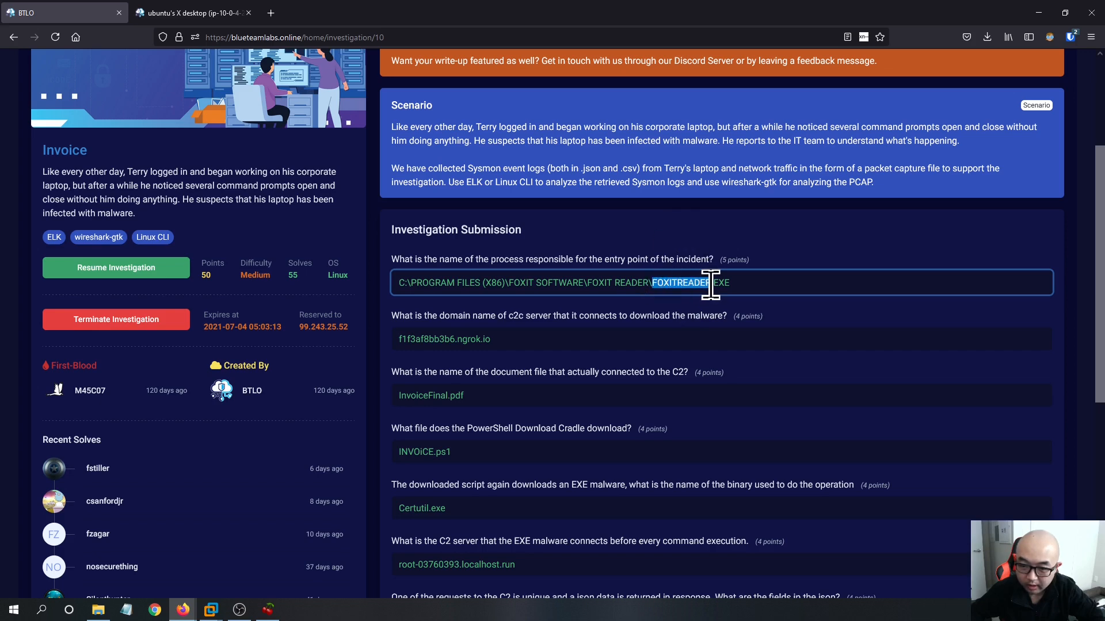
right_click(711, 285)
left_click(726, 347)
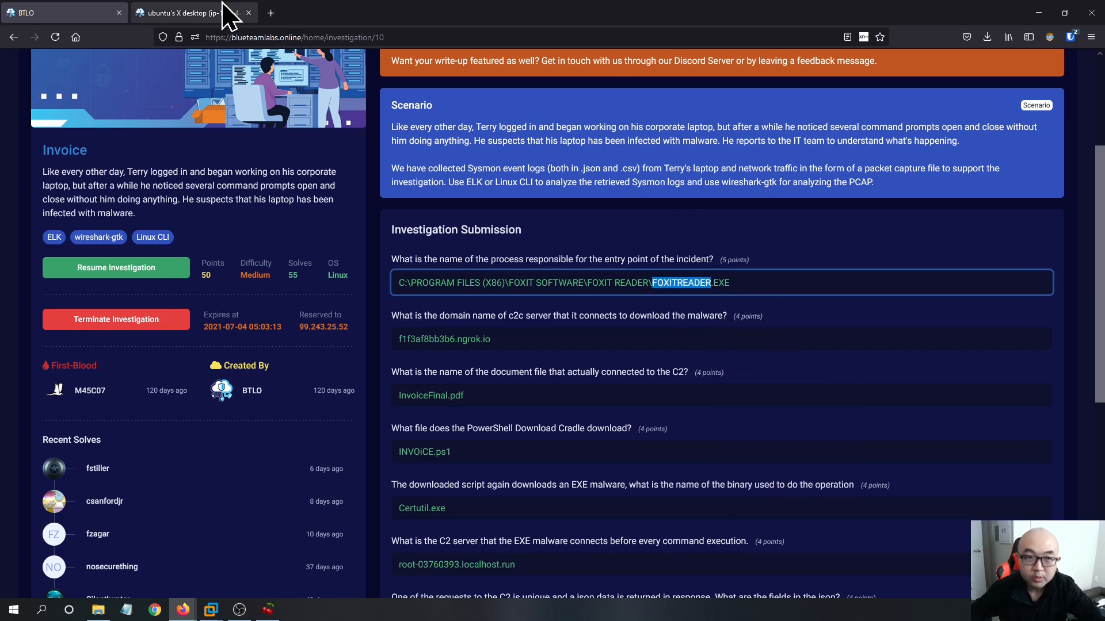
Search the web for FOXITREADER in a new tab and open Foxit's free PDF reader result.
left_click(270, 12)
key("ctrl+v")
key("Return")
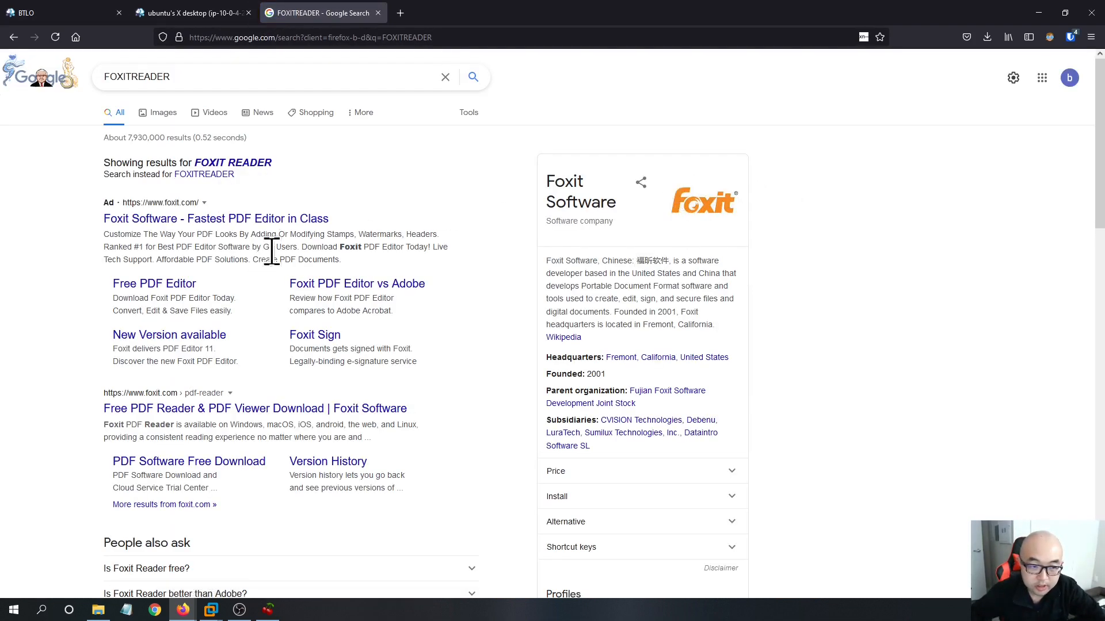
scroll(274, 409, "down", 1)
scroll(274, 410, "down", 2)
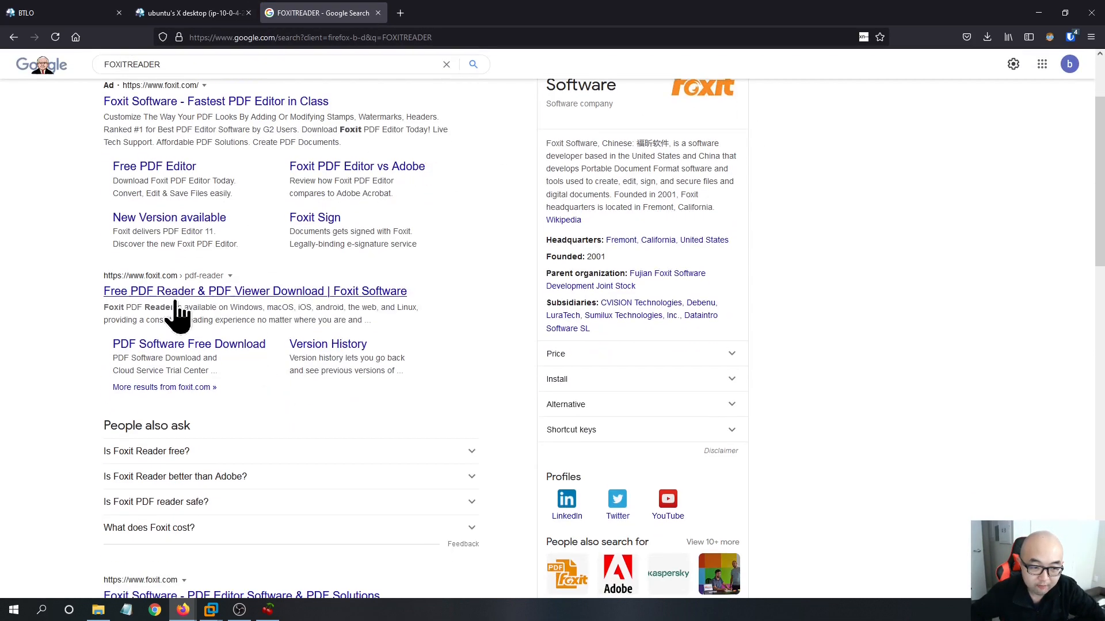
left_click(322, 293)
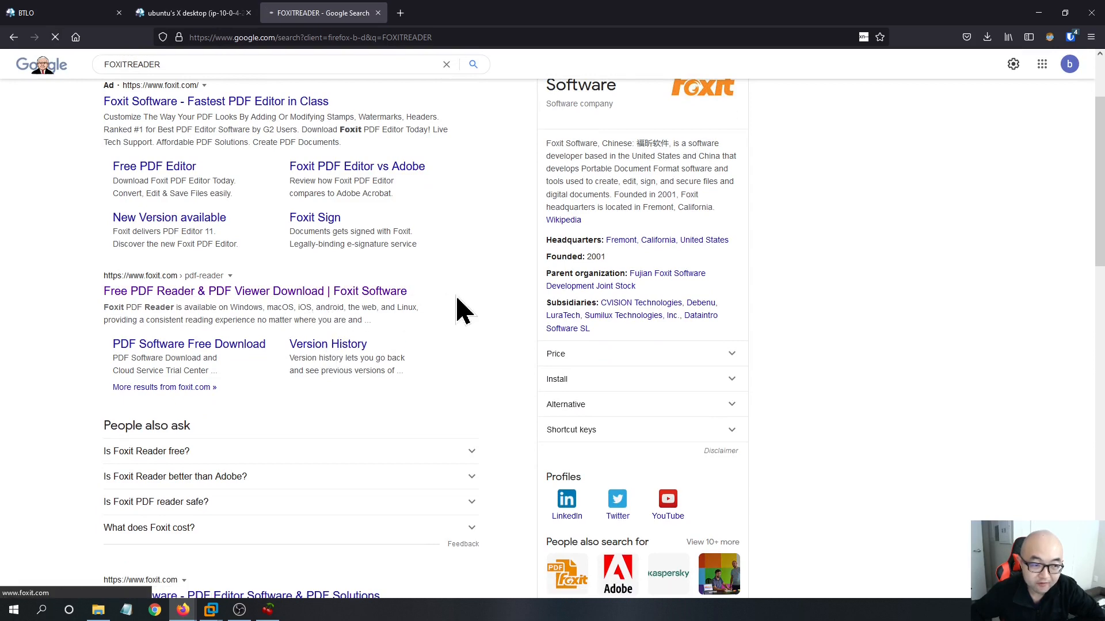
Examine the Foxit PDF Reader page's product introduction and feature overview.
left_click(162, 18)
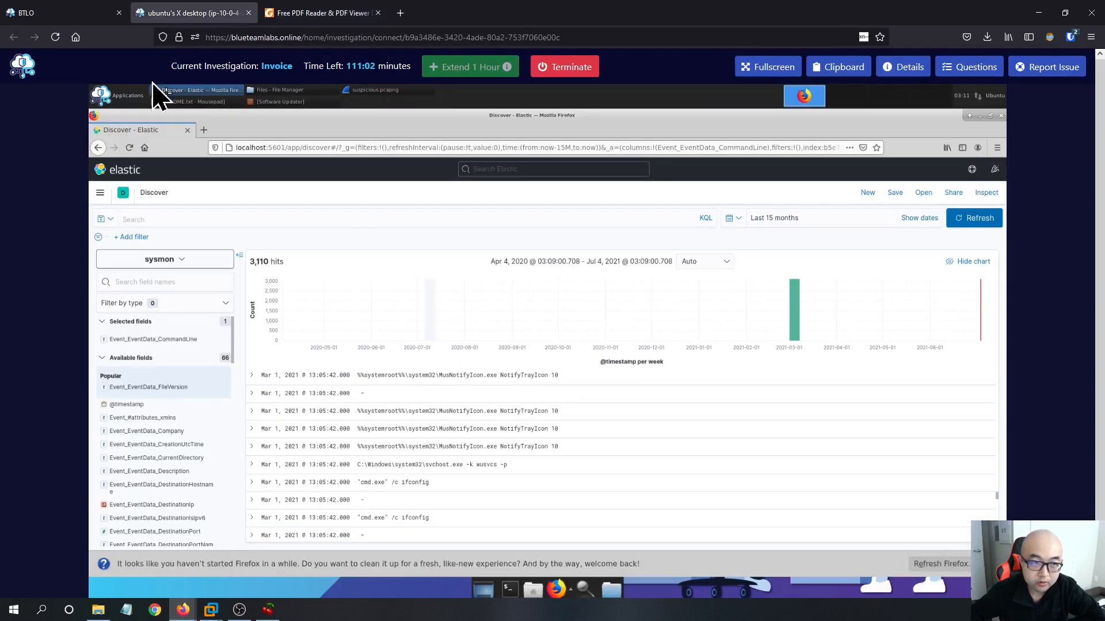
left_click(339, 12)
scroll(821, 353, "down", 2)
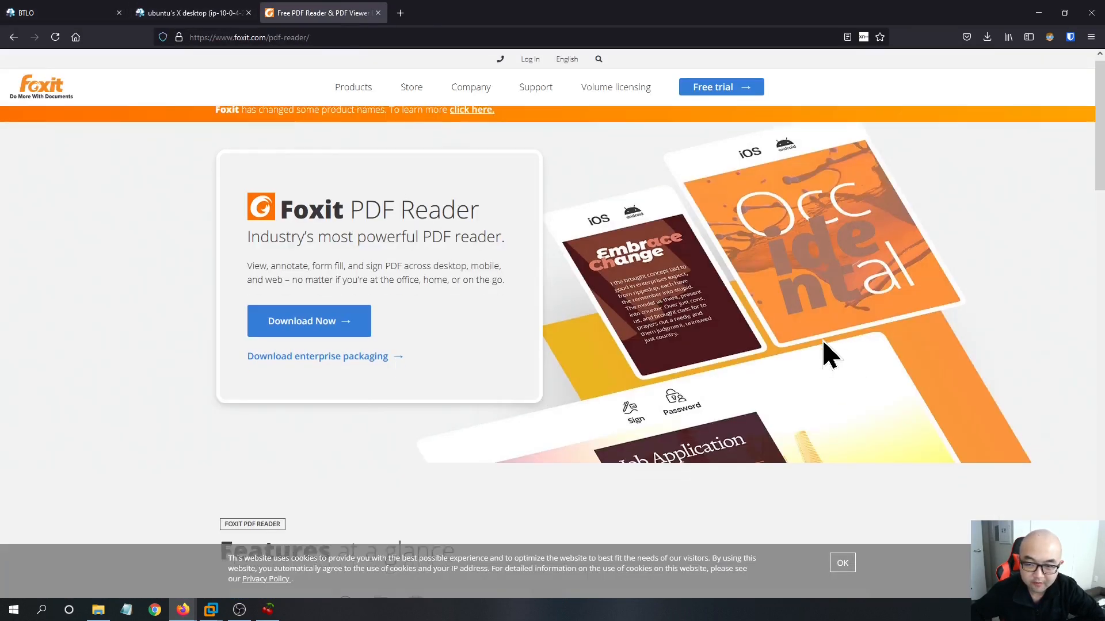
scroll(572, 371, "down", 3)
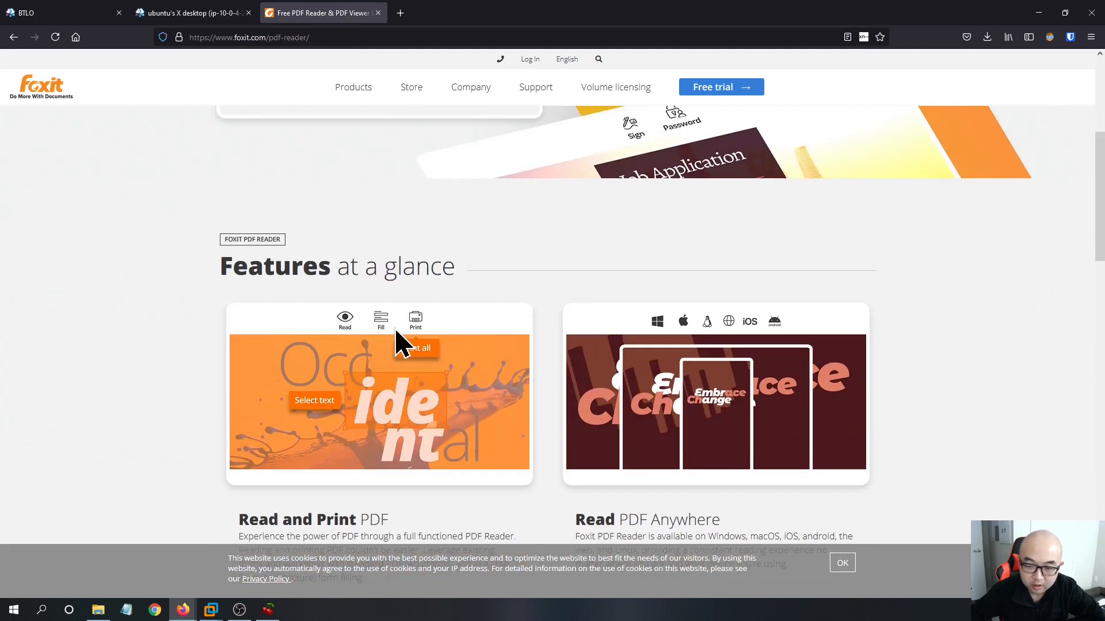
Return to Kibana Discover and search the sysmon events for foxit.
left_click(172, 13)
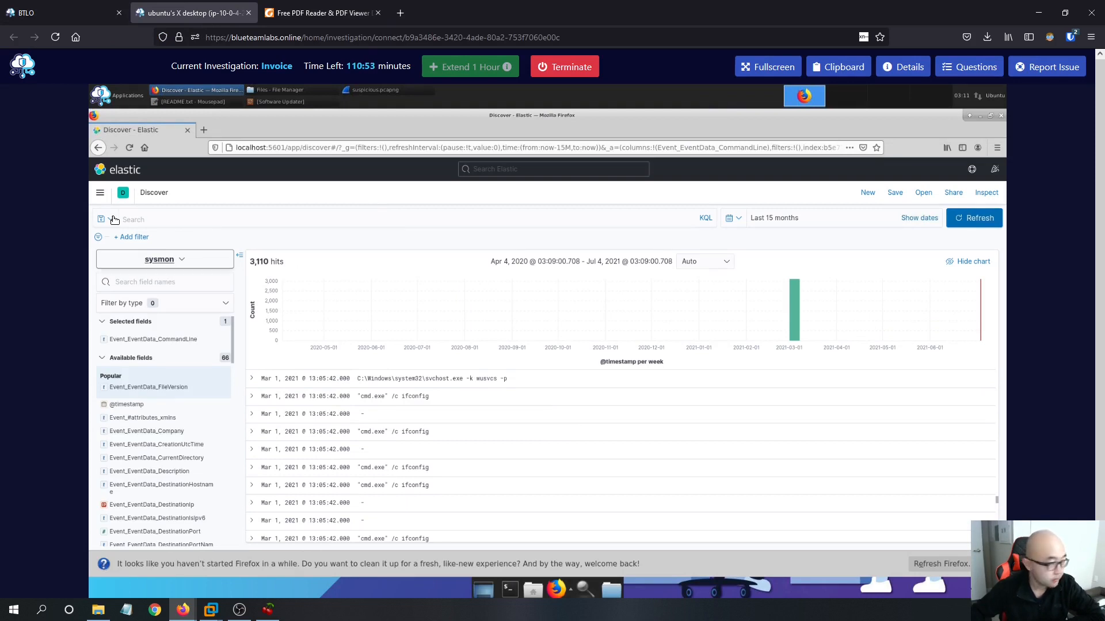
left_click(206, 221)
type("f")
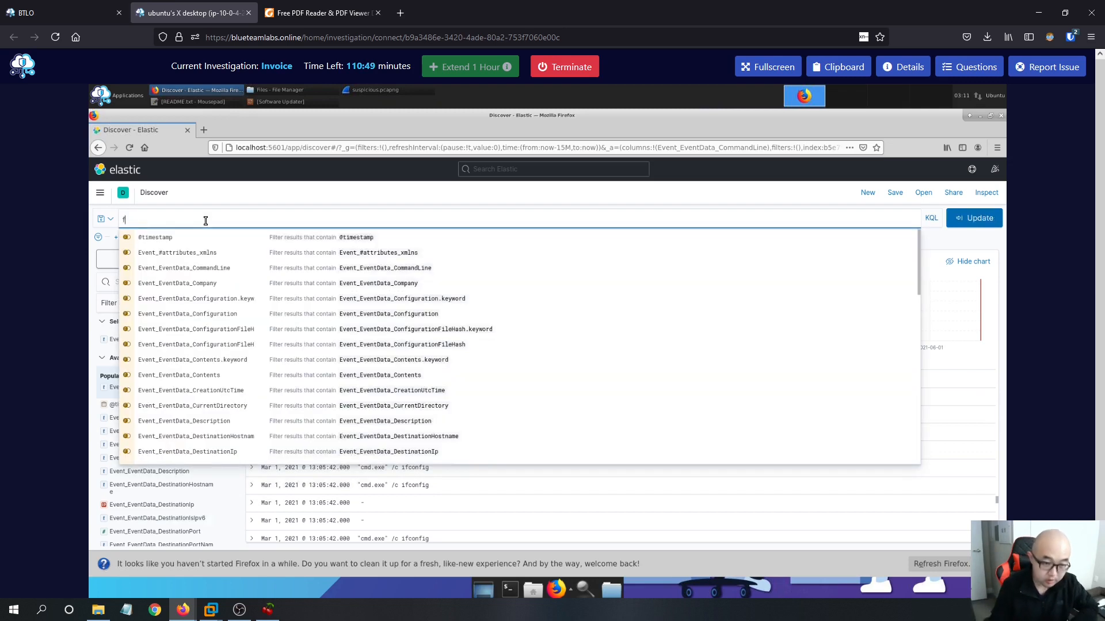
type("oxit")
key("Return")
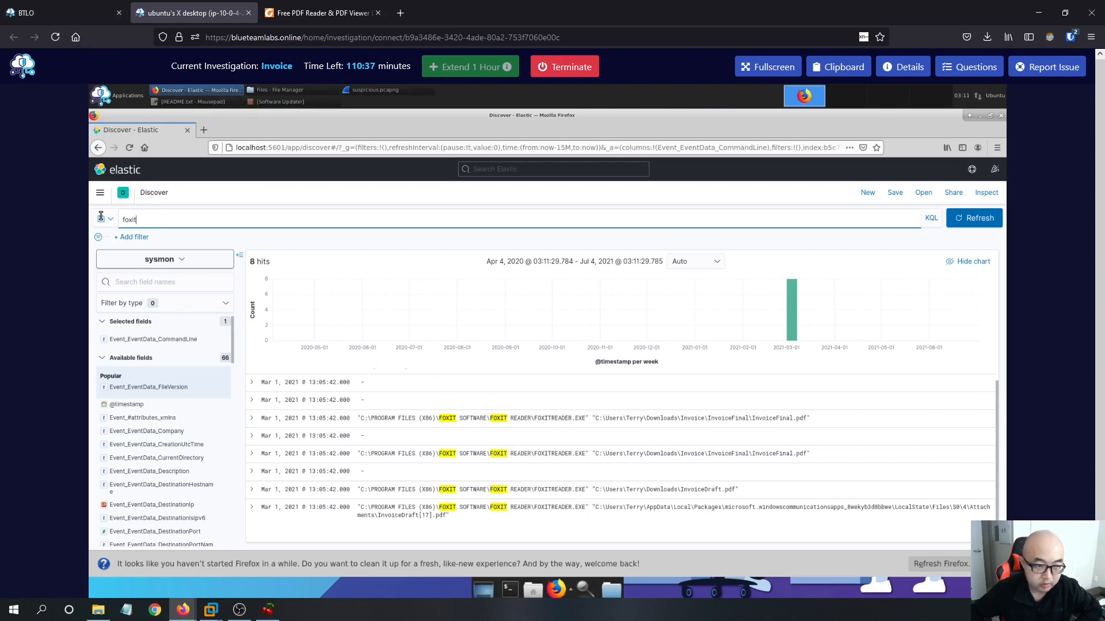
Search the sysmon events for pdf, recheck the questions on the BTLO page, and return to the Discover results.
type("pdf")
key("Return")
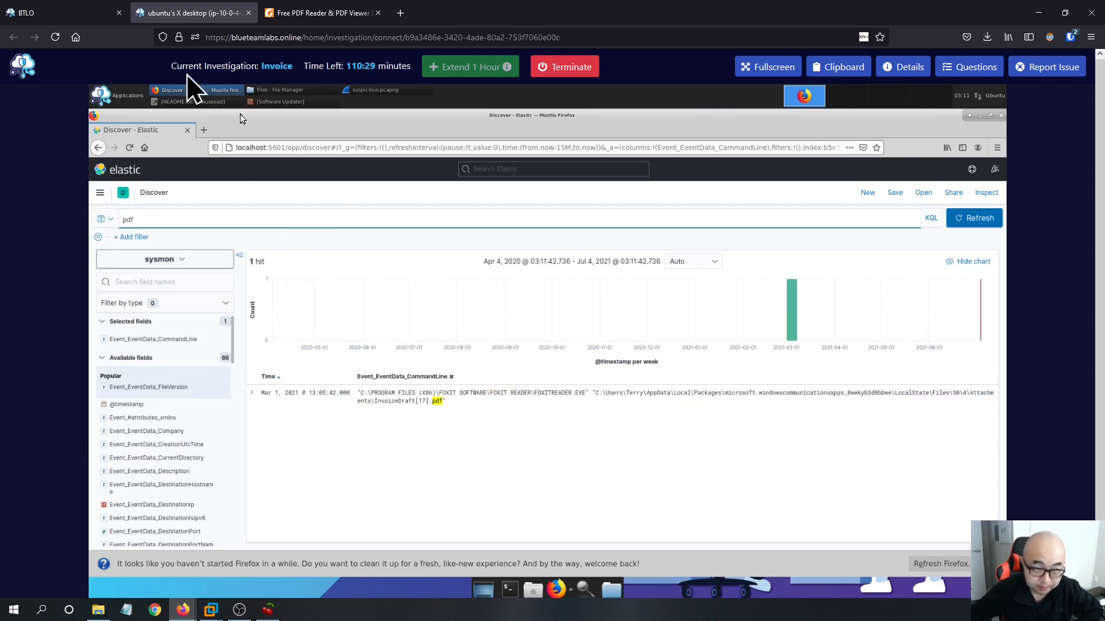
left_click(26, 13)
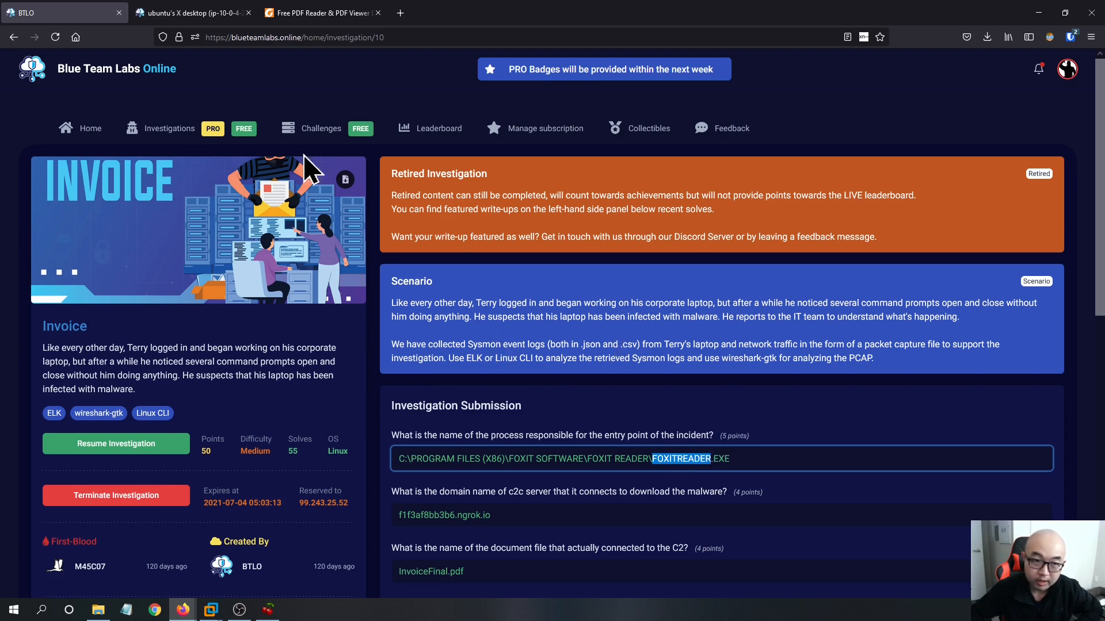
left_click(190, 12)
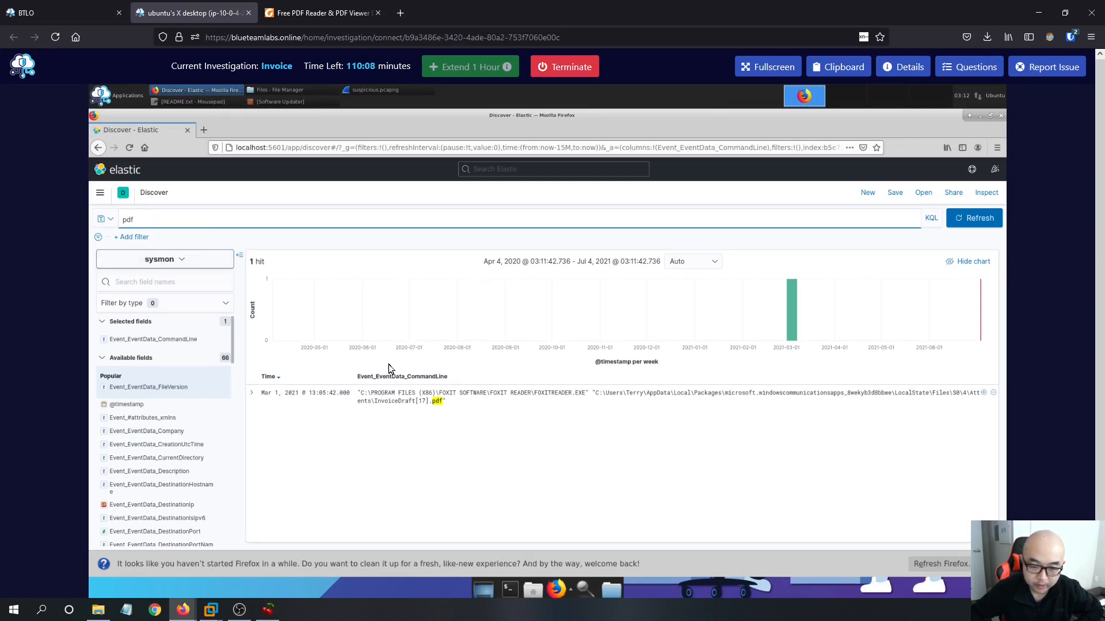
Expand the Foxit Reader pdf event in Discover and reread the entry-point question on the BTLO page.
left_click(252, 395)
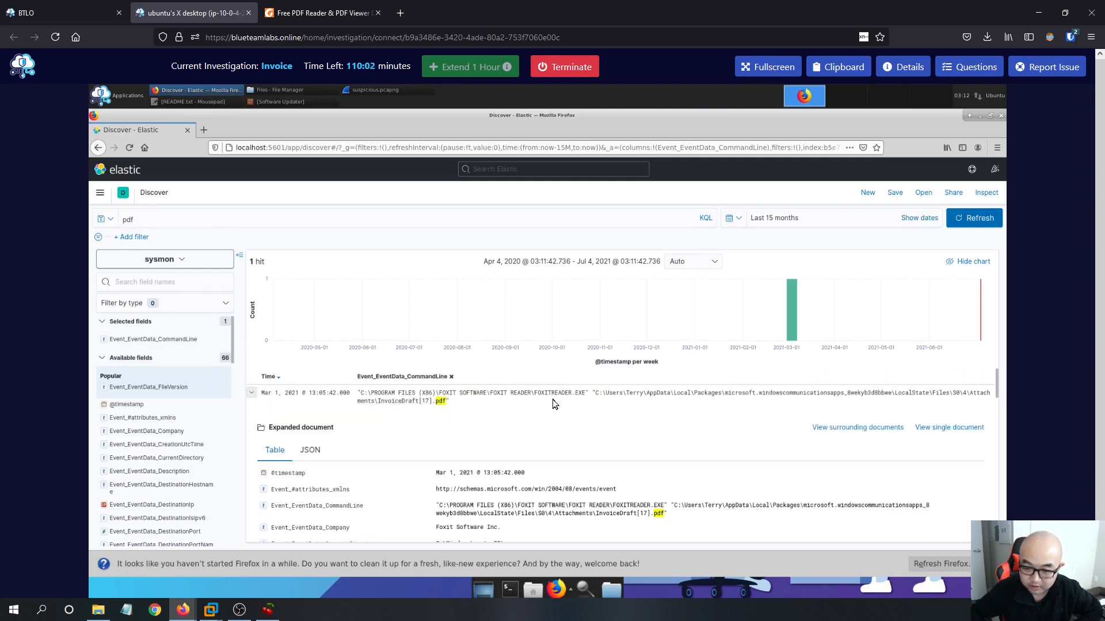
left_click(95, 14)
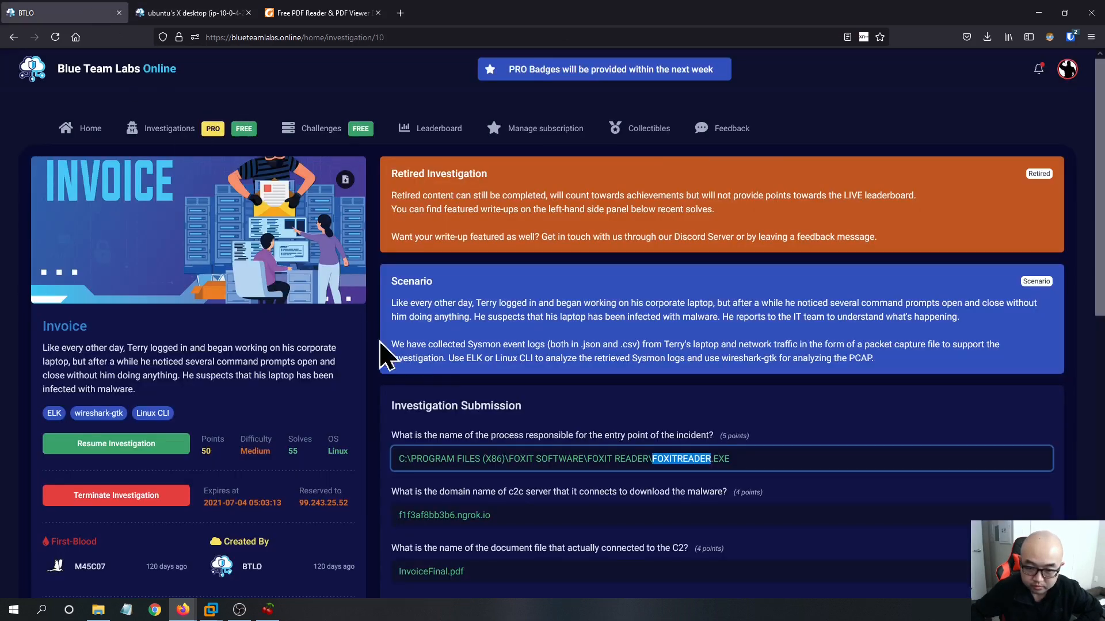
scroll(449, 406, "down", 1)
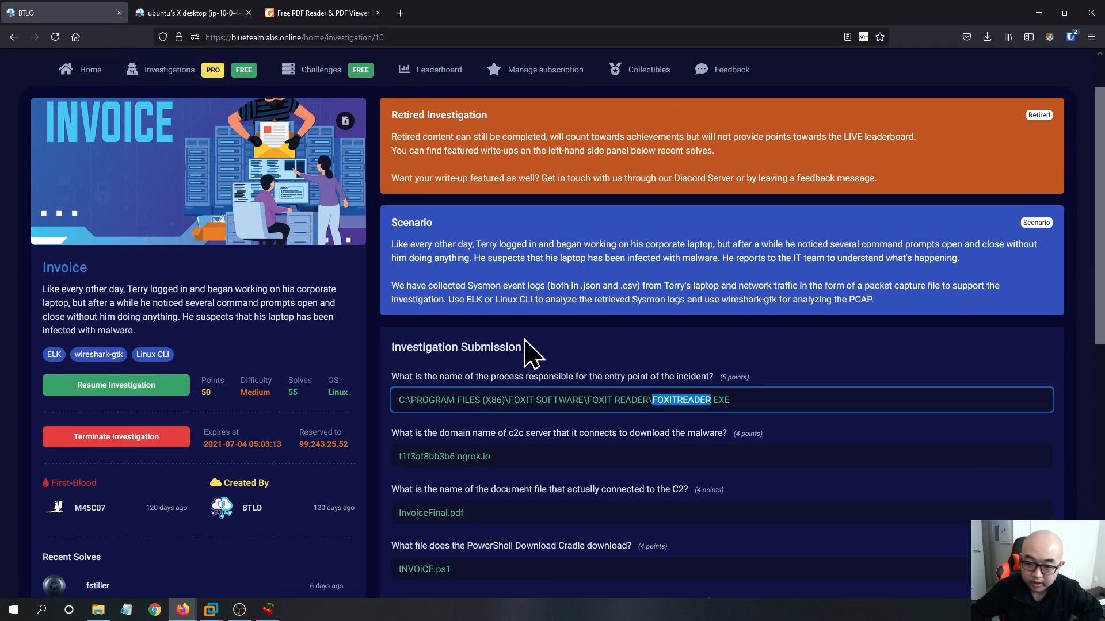
Highlight the FOXITREADER.EXE path in the Kibana event's command line and look through the available sysmon fields.
left_click(214, 14)
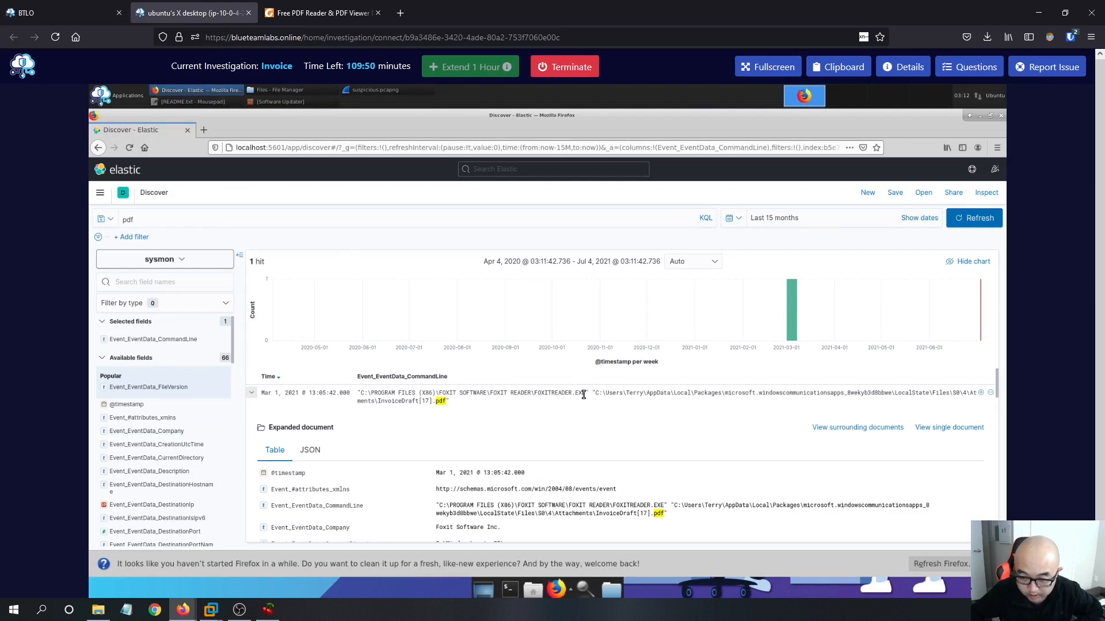
left_click_drag(585, 393, 356, 395)
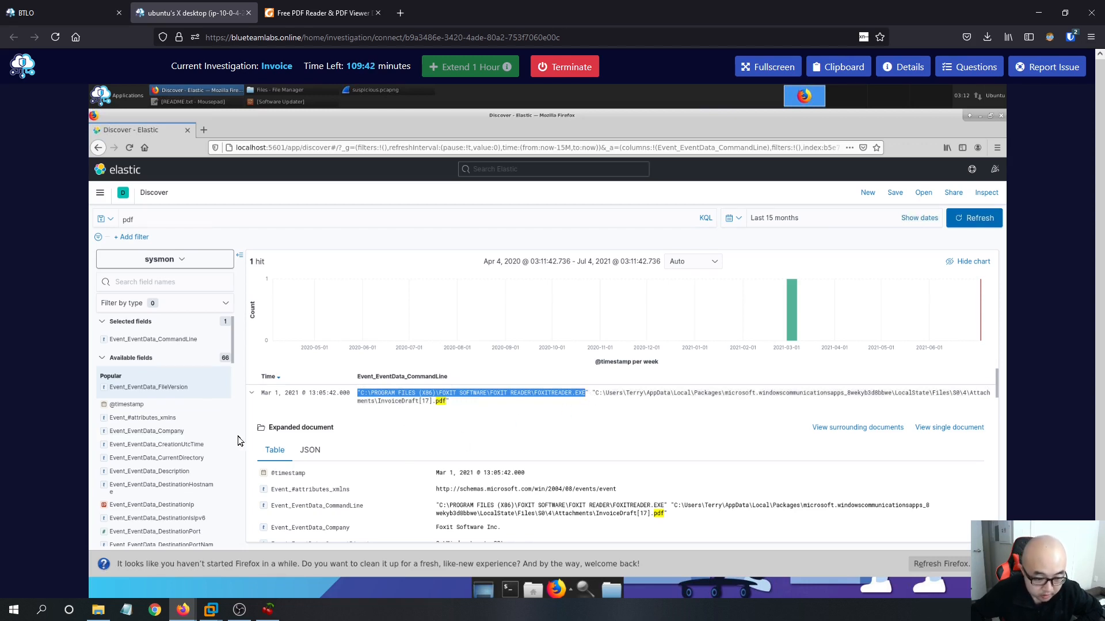
scroll(191, 439, "down", 5)
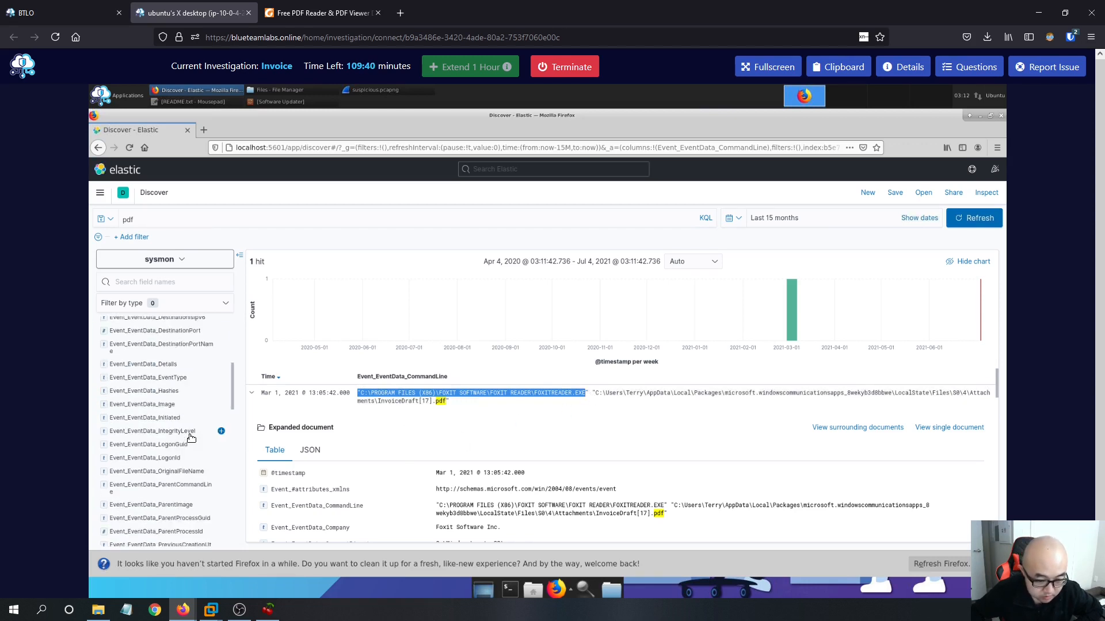
scroll(191, 438, "down", 1)
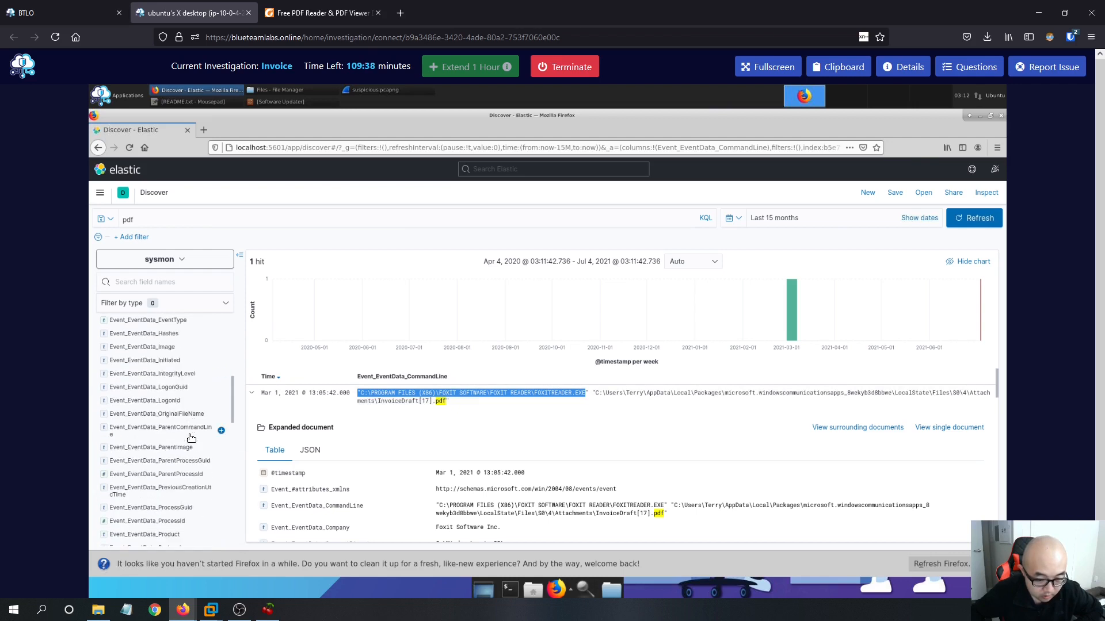
scroll(179, 521, "down", 2)
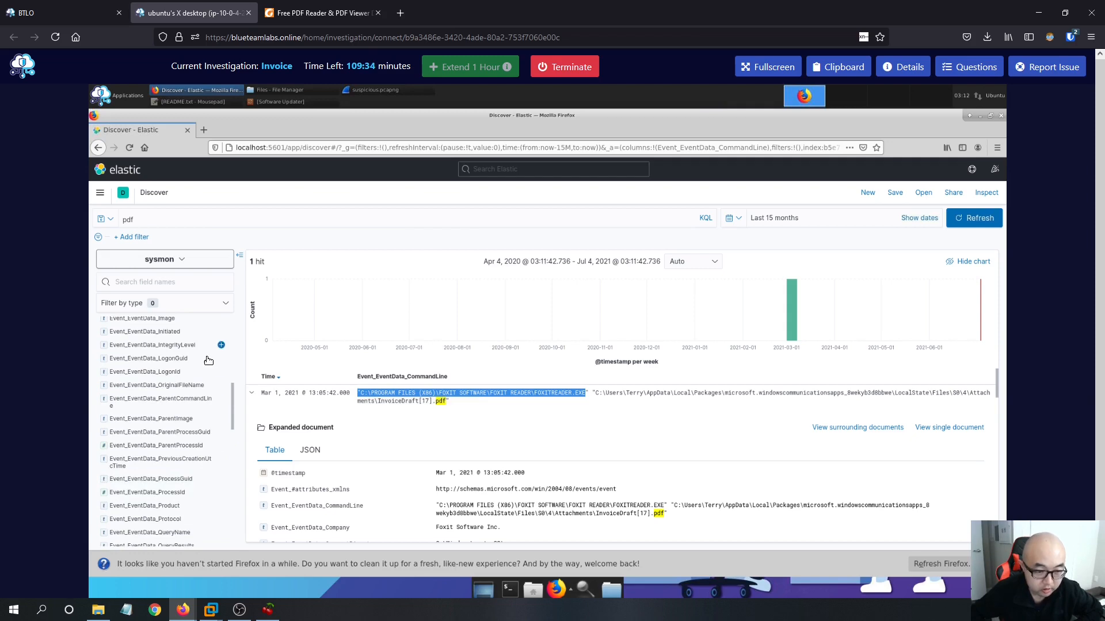
Read the BTLO question about the domain name of the c2c server used to download the malware.
left_click(81, 10)
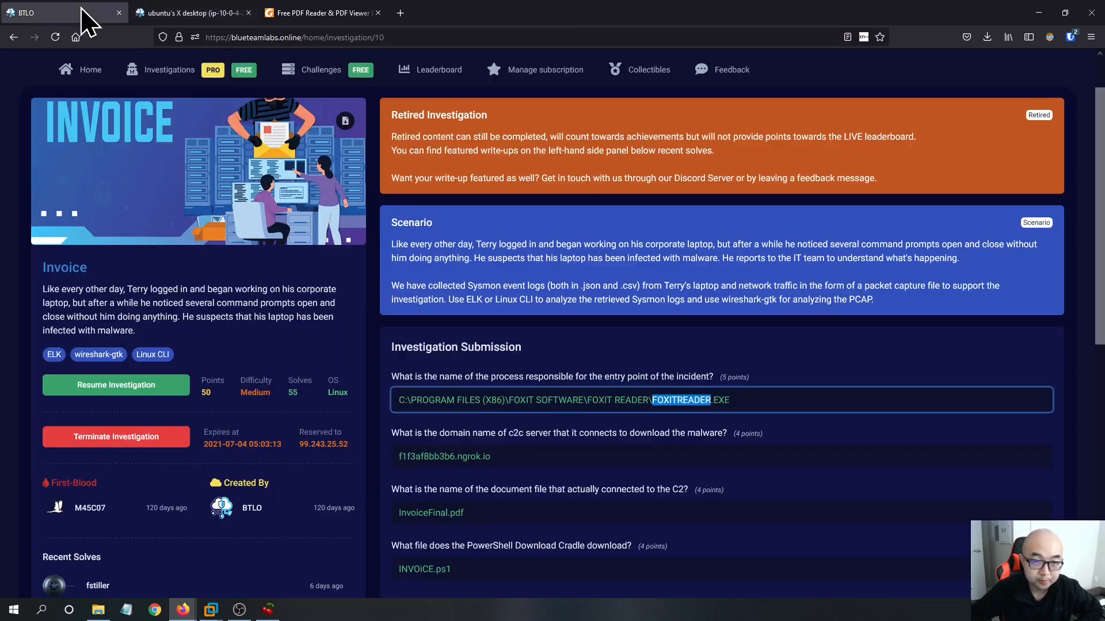
scroll(546, 368, "down", 2)
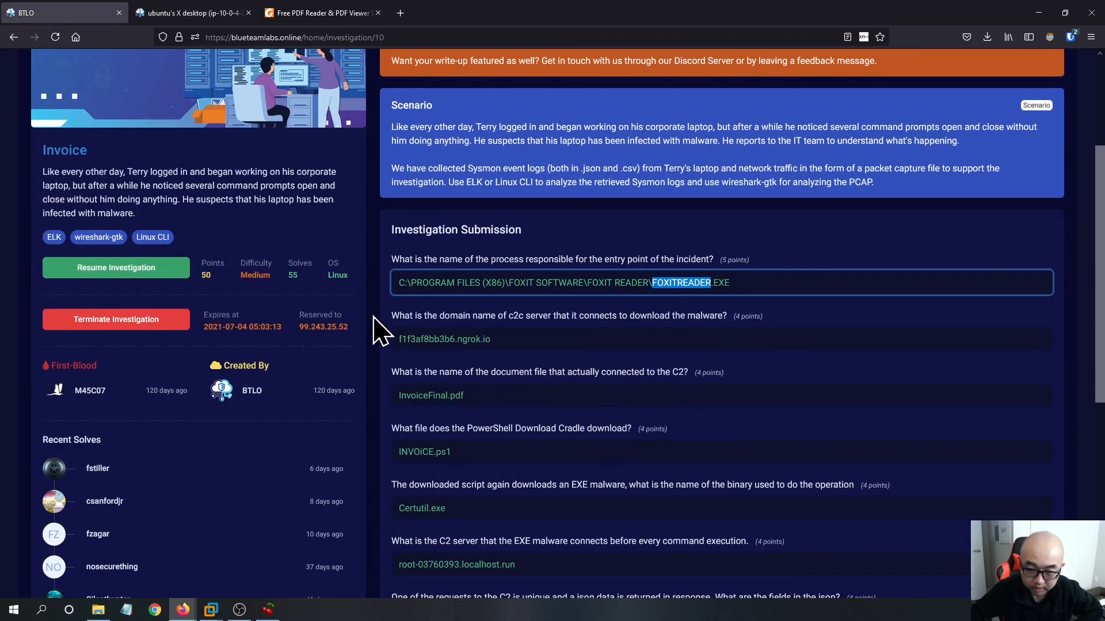
left_click_drag(375, 317, 693, 340)
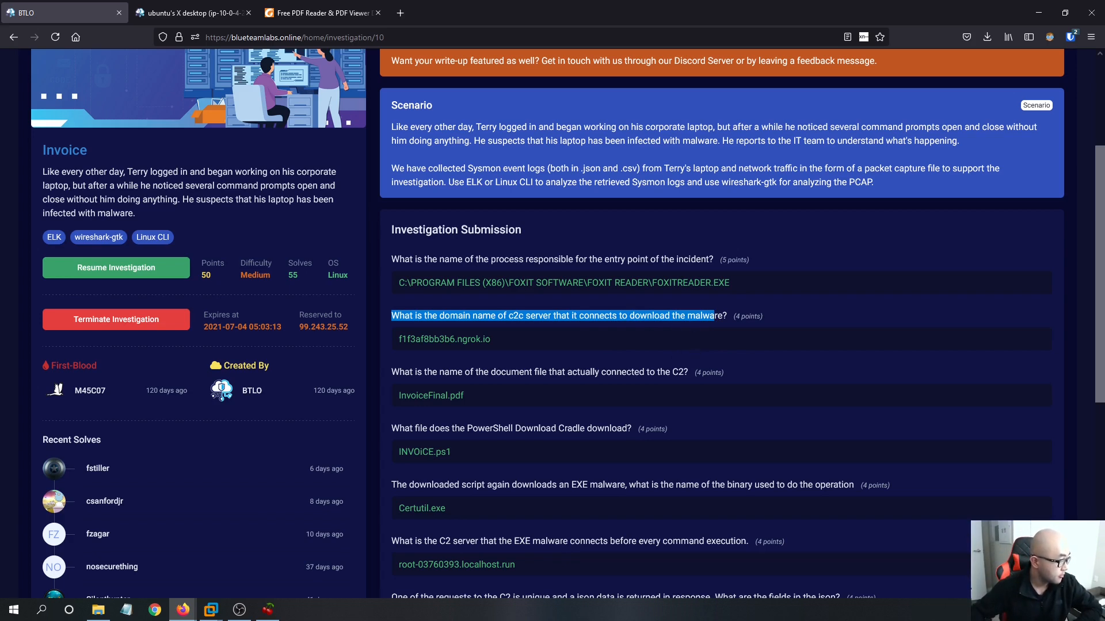
Switch to suspicious.pcapng in Wireshark on the lab desktop, maximize its window and apply the display filter http.
left_click(229, 10)
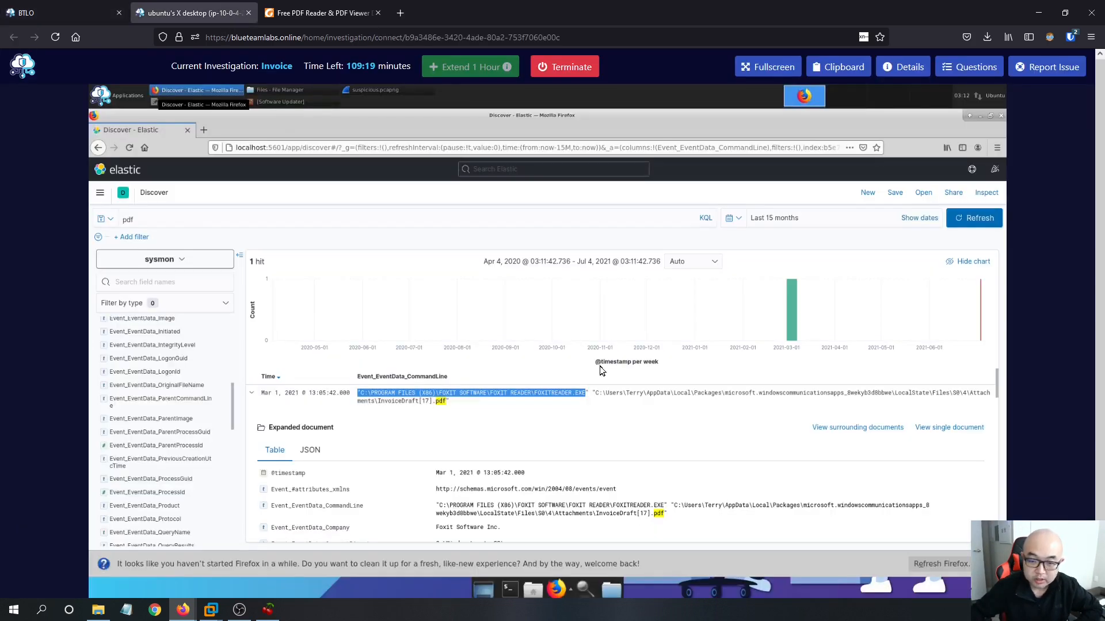
left_click(372, 93)
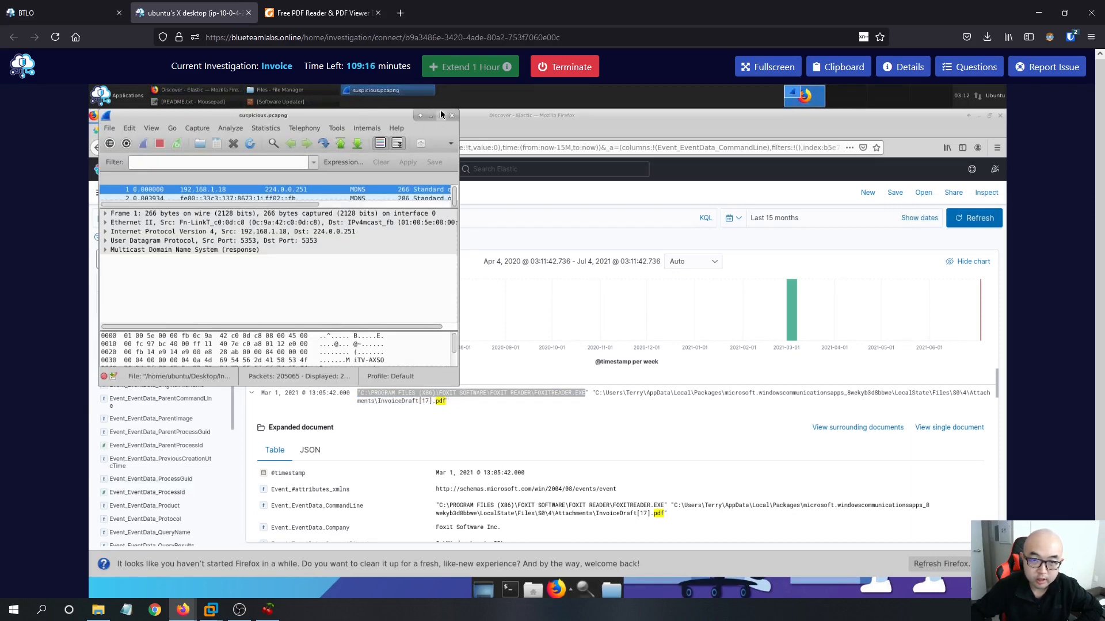
left_click(442, 114)
left_click(280, 162)
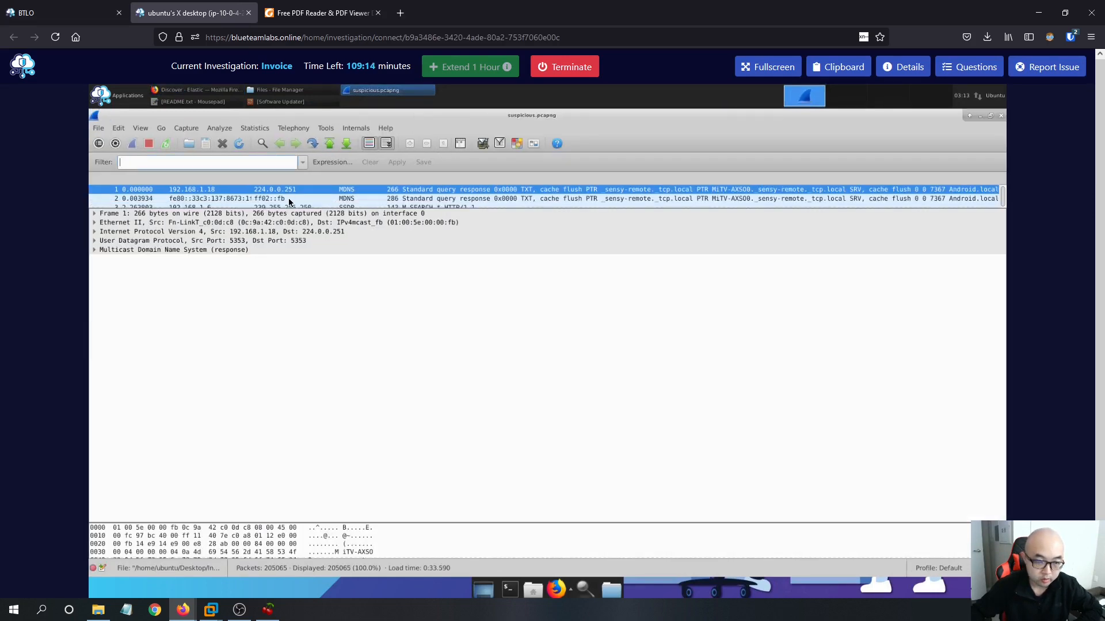
type("http")
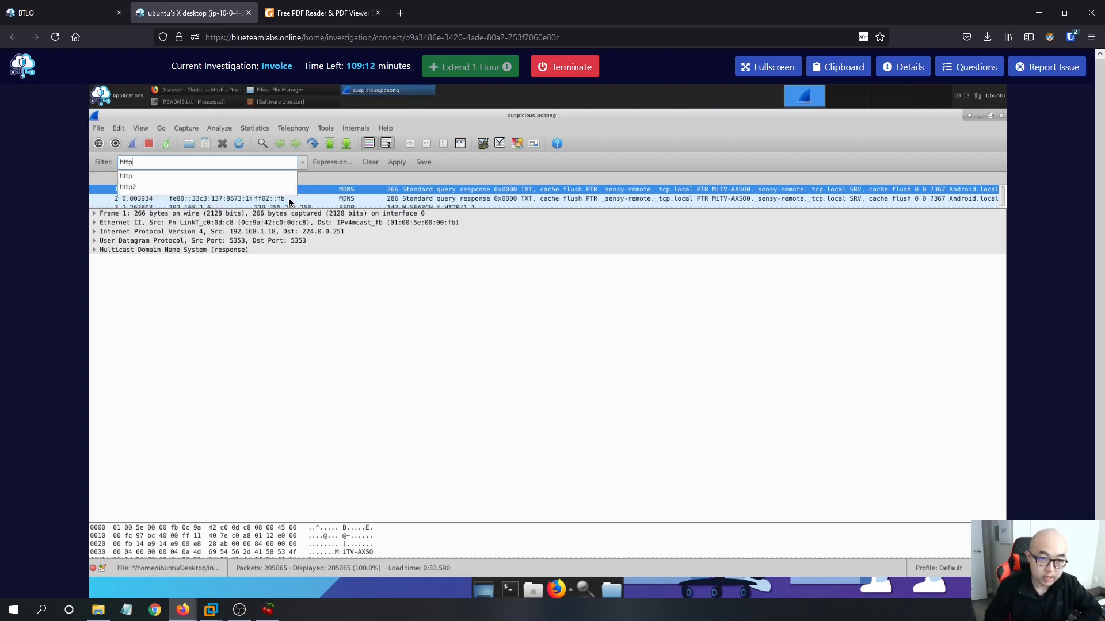
key("Return")
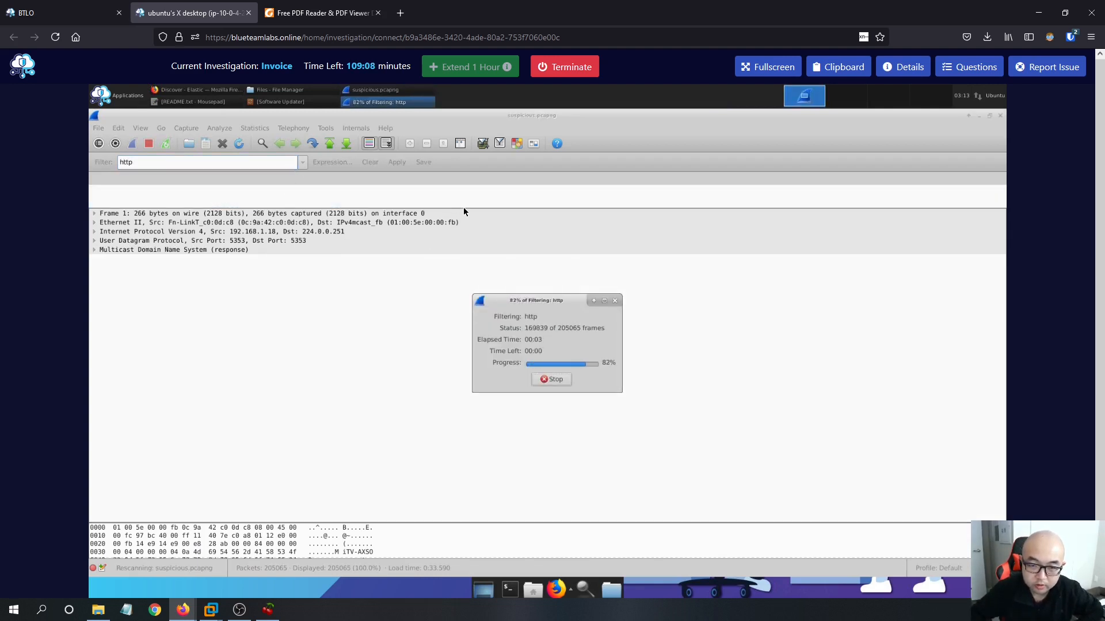
Enlarge the packet list pane so more of the filtered HTTP packets fit above the packet details.
left_click_drag(464, 208, 475, 371)
scroll(474, 244, "down", 2)
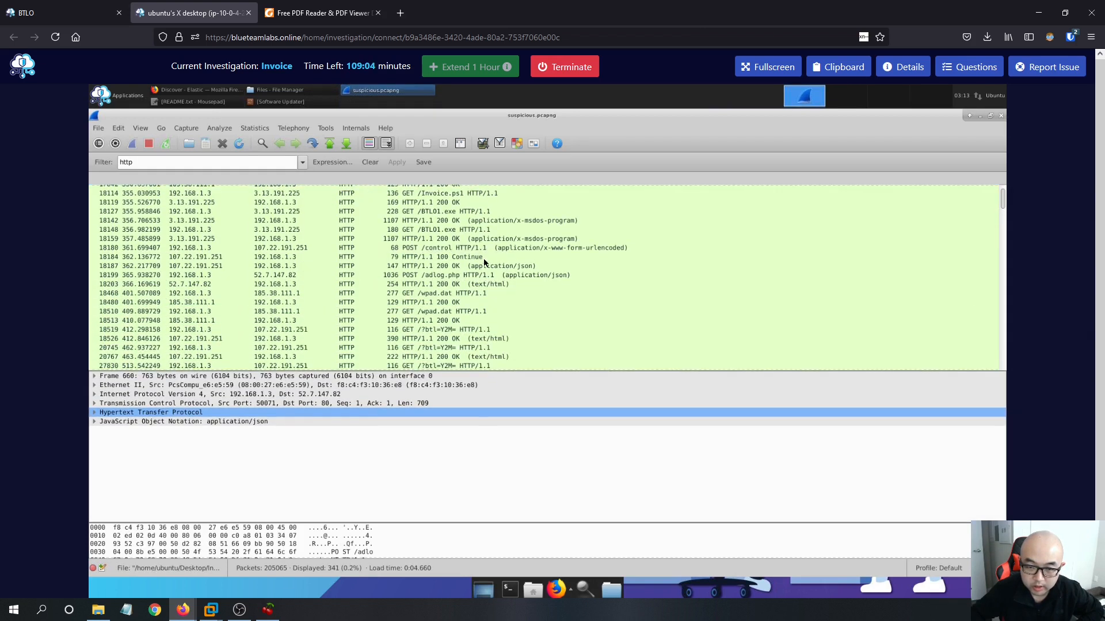
scroll(447, 265, "up", 2)
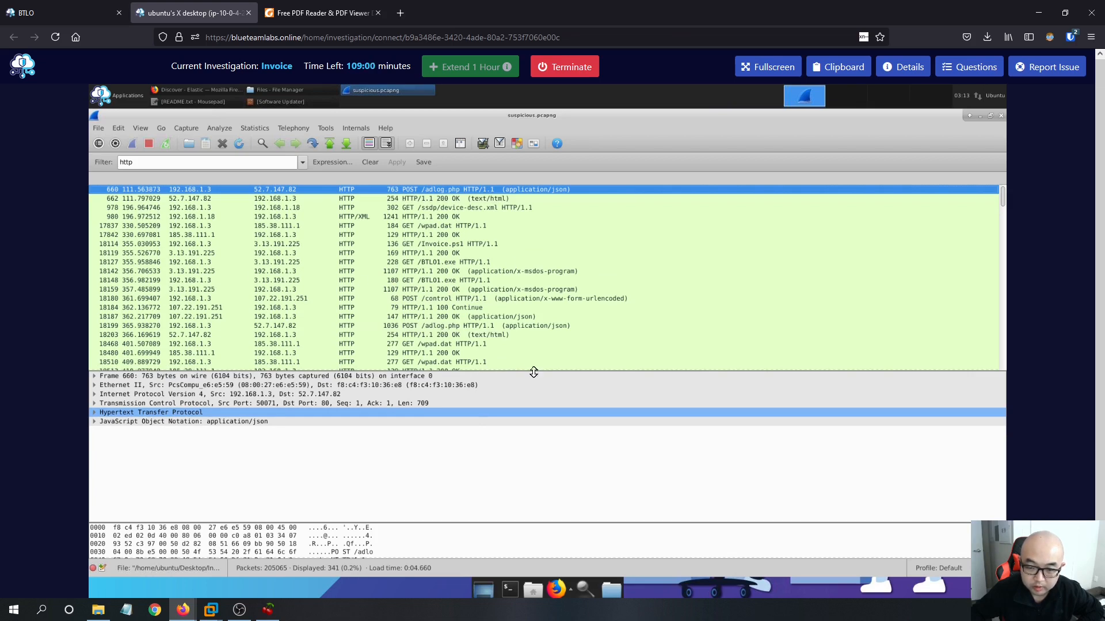
left_click_drag(534, 372, 539, 410)
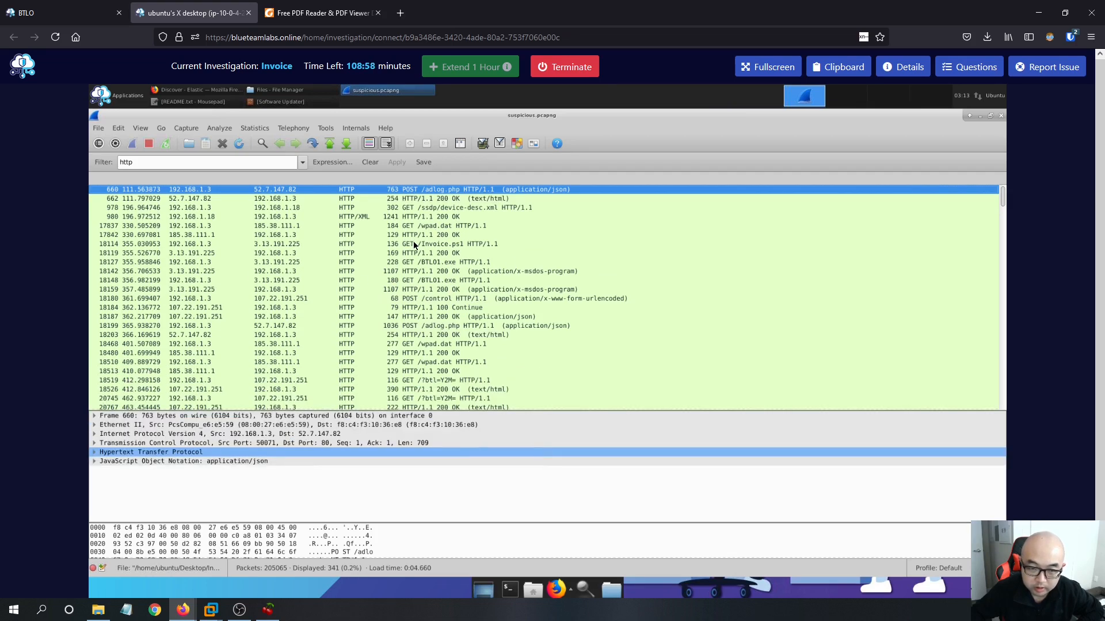
Inspect the GET /Invoice.ps1 request in frame 18114 and the GET /?btl=Y2M= request in frame 18519.
left_click(130, 245)
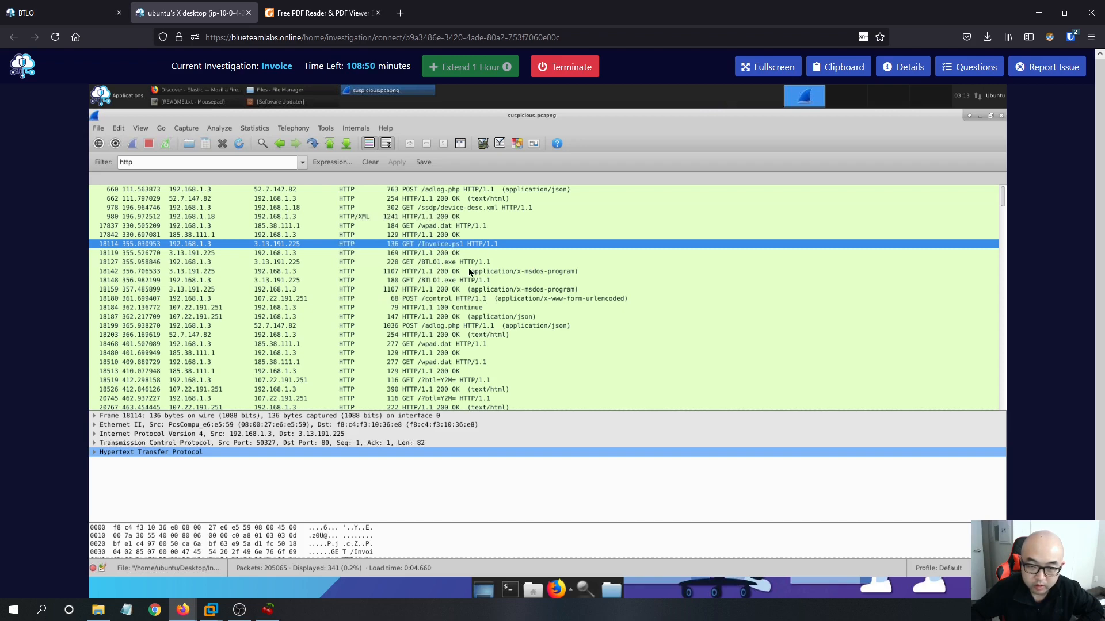
scroll(493, 324, "down", 1)
scroll(495, 320, "down", 2)
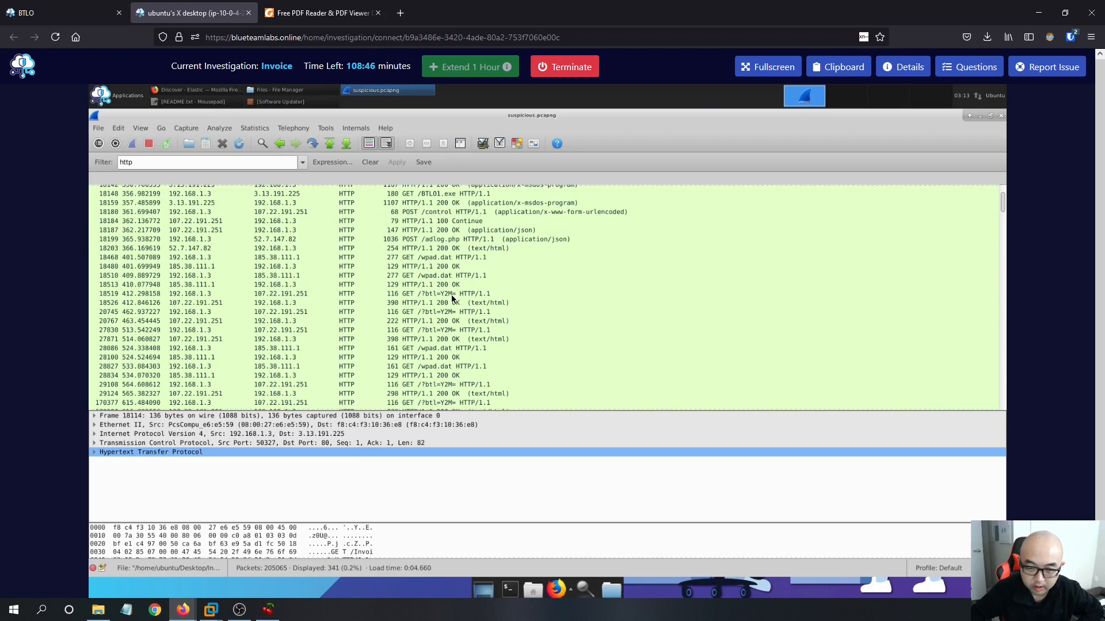
left_click(425, 294)
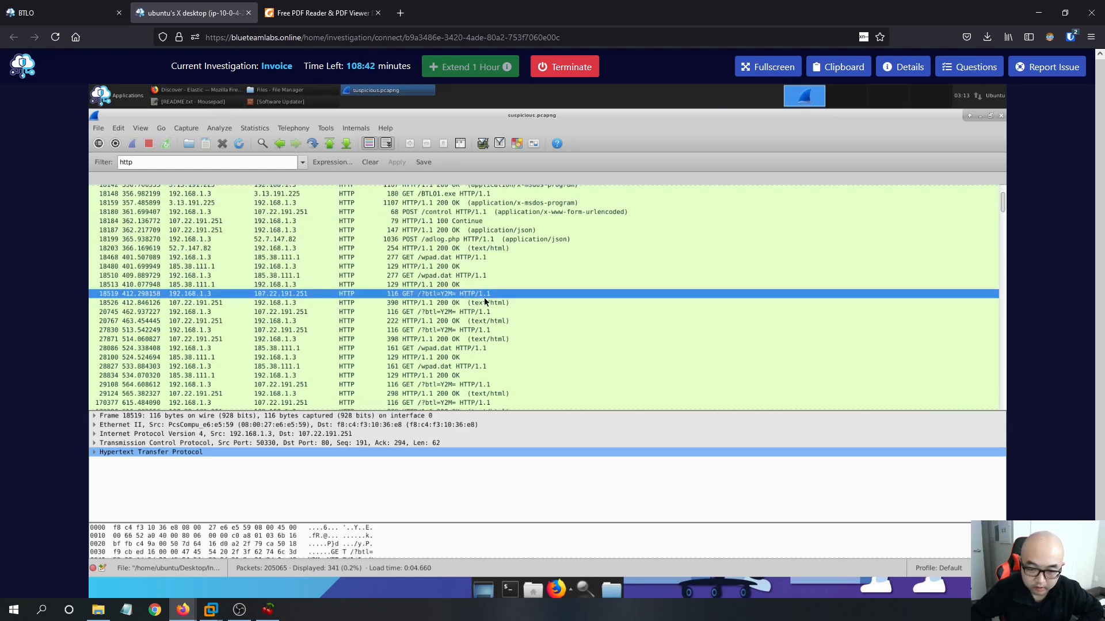
Examine the rest of the HTTP packet list for recurring /?btl= requests and other traffic to external addresses.
scroll(484, 299, "down", 5)
scroll(484, 300, "down", 3)
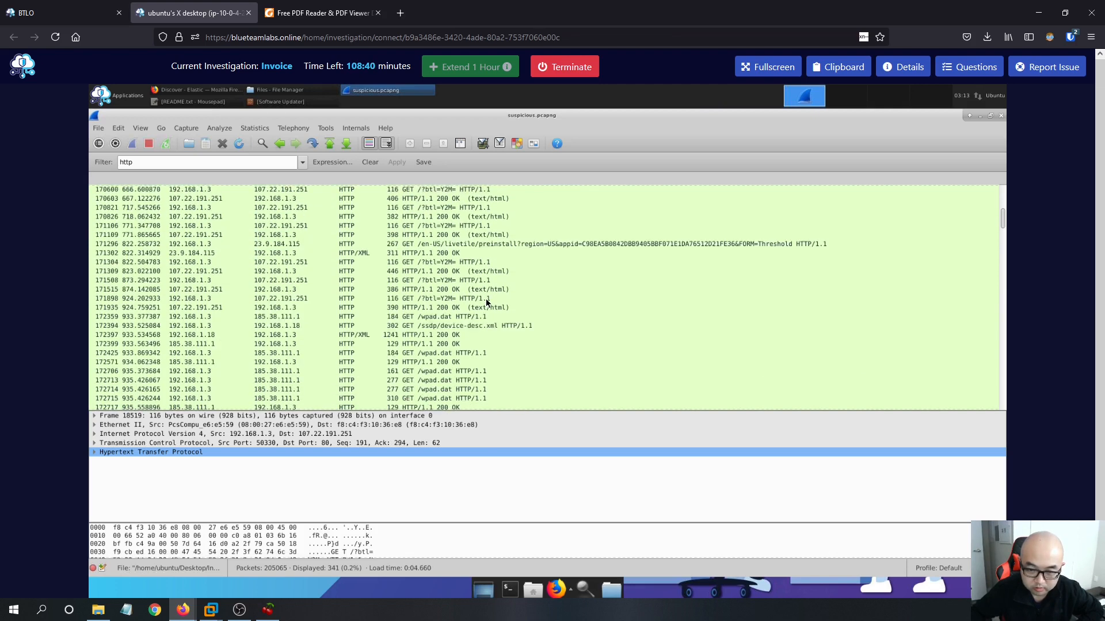
scroll(486, 302, "down", 1)
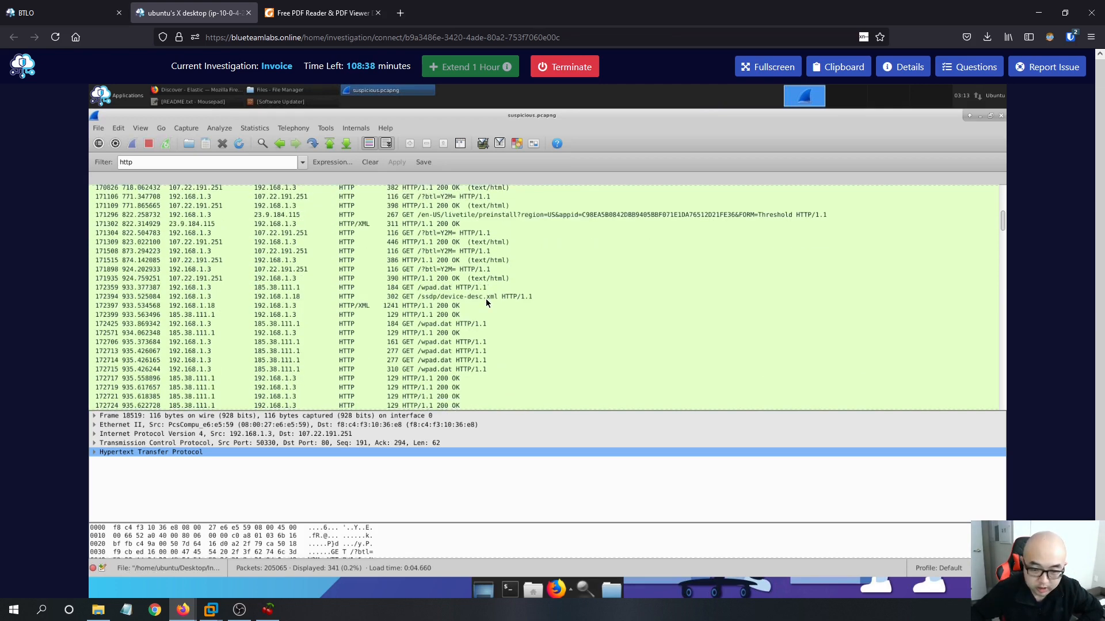
scroll(486, 300, "down", 20)
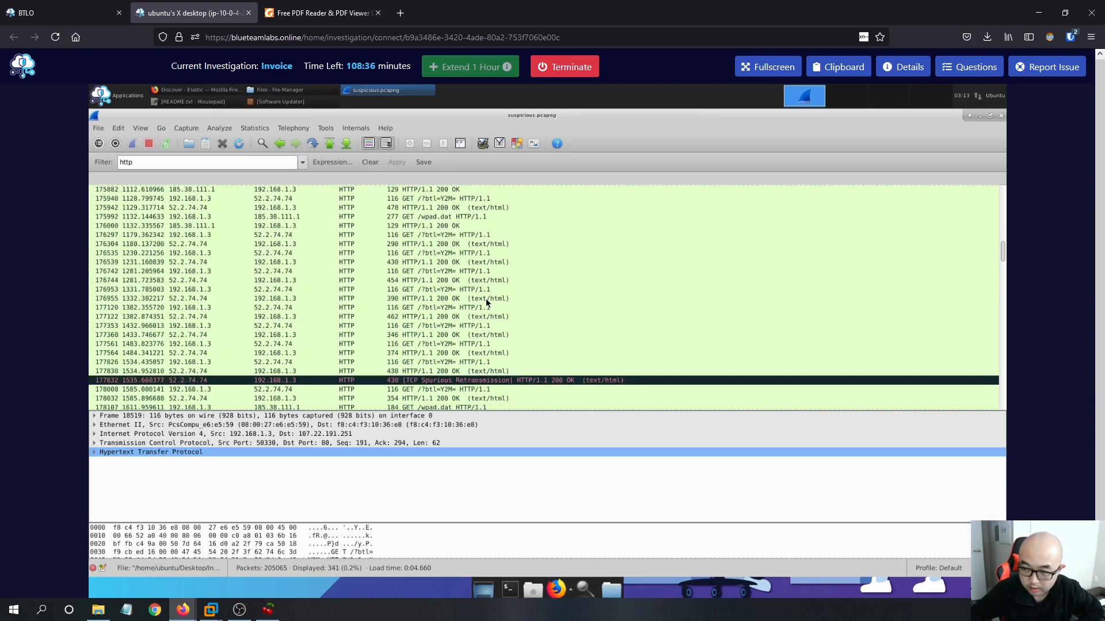
scroll(487, 301, "down", 12)
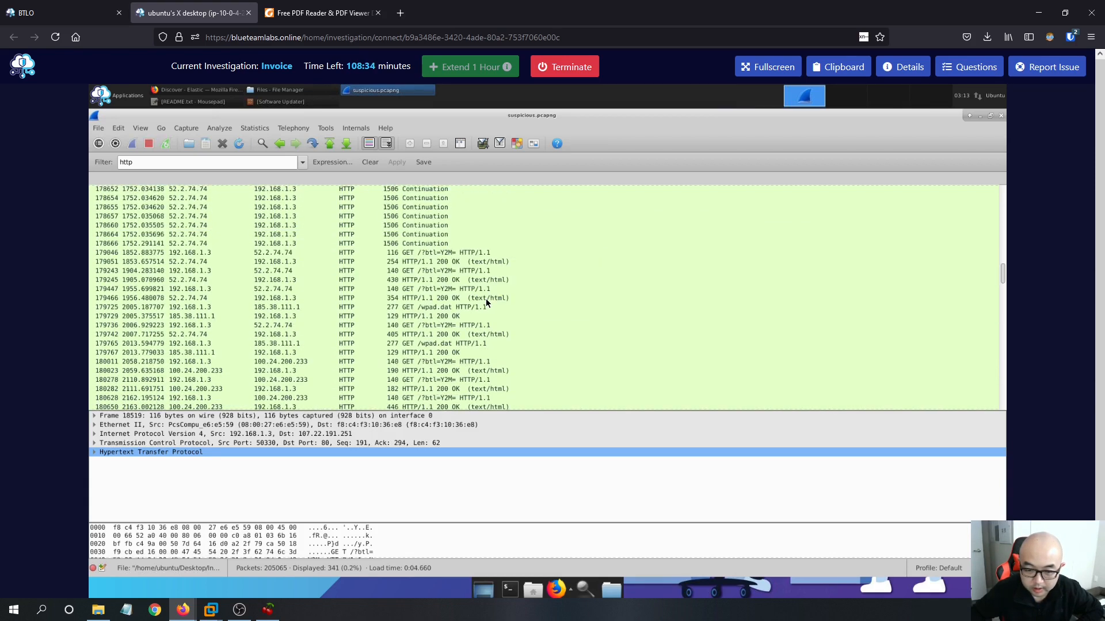
scroll(485, 298, "down", 15)
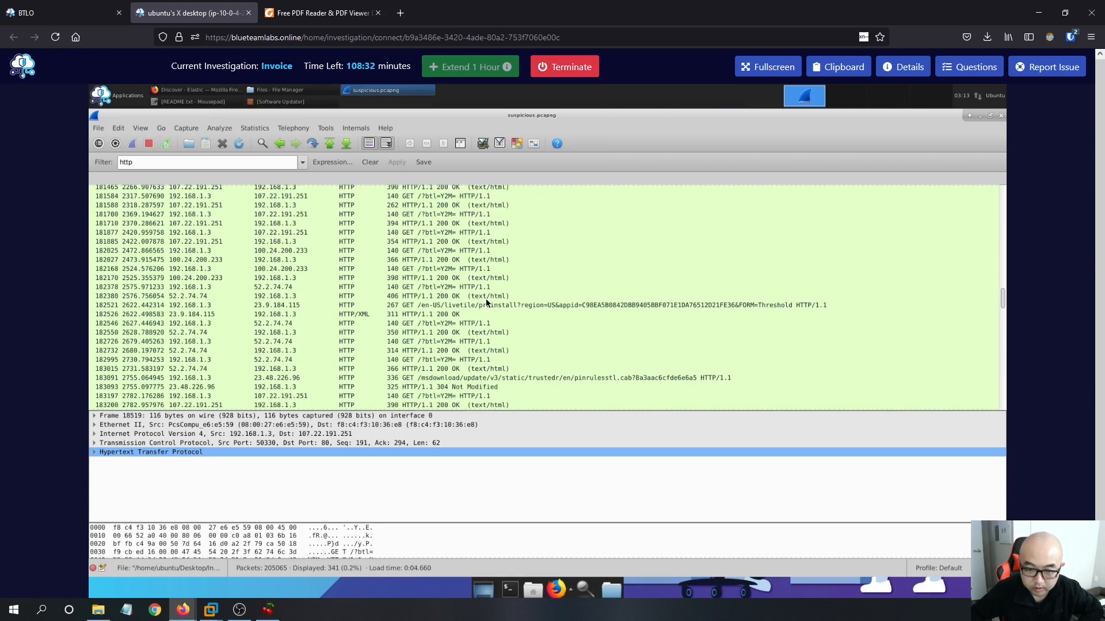
scroll(485, 299, "down", 9)
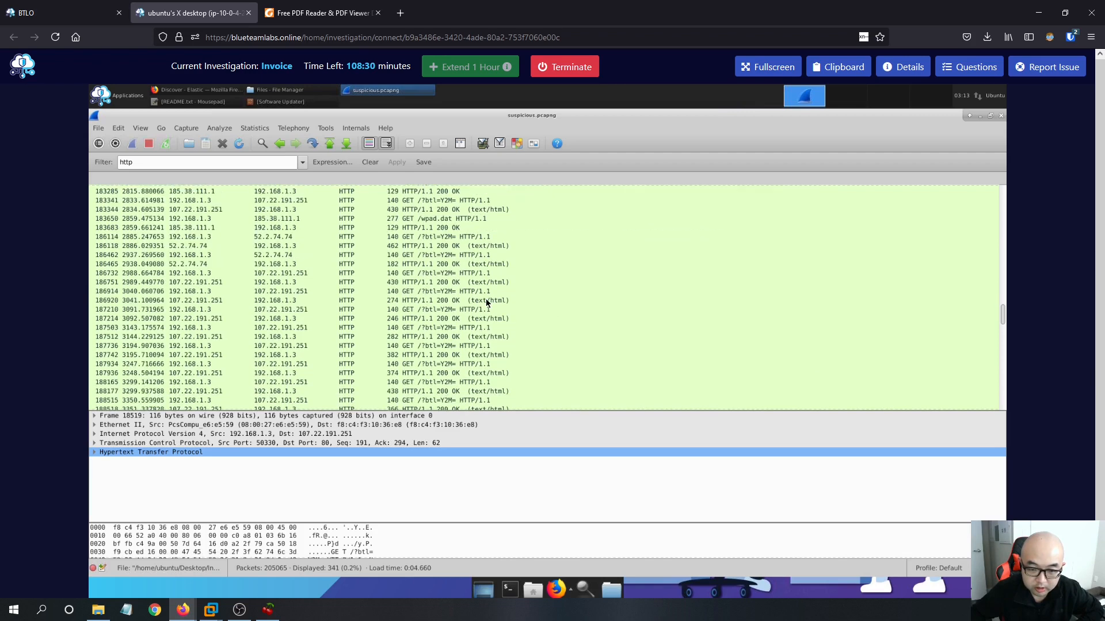
scroll(485, 298, "down", 9)
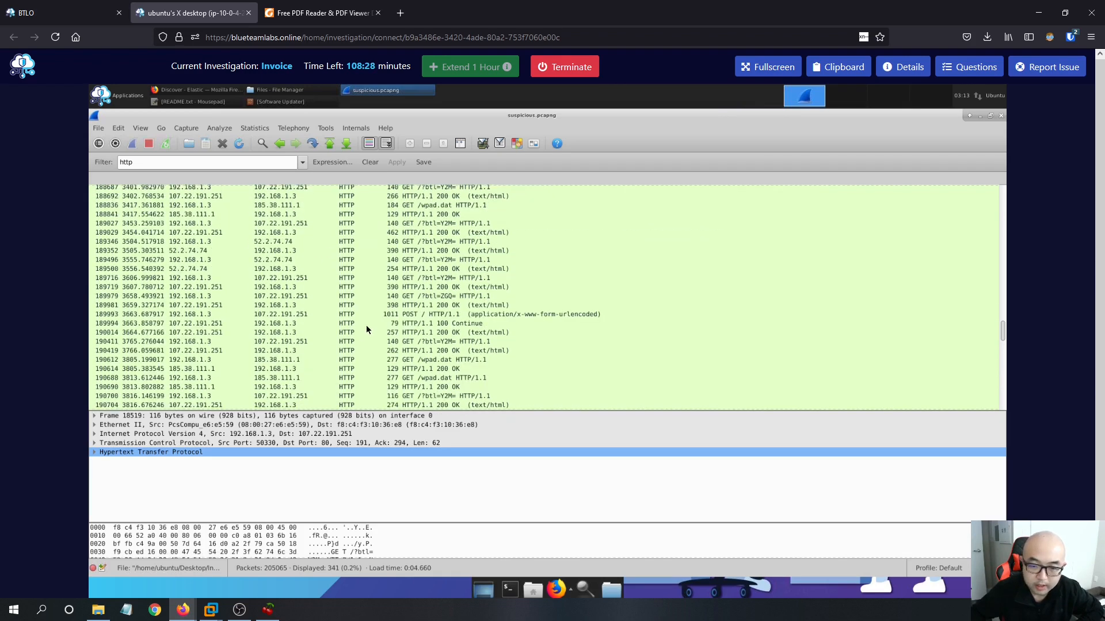
Enable name resolution for the transport layer and check the addresses in the HTTP packet list.
left_click(138, 130)
mouse_move(200, 240)
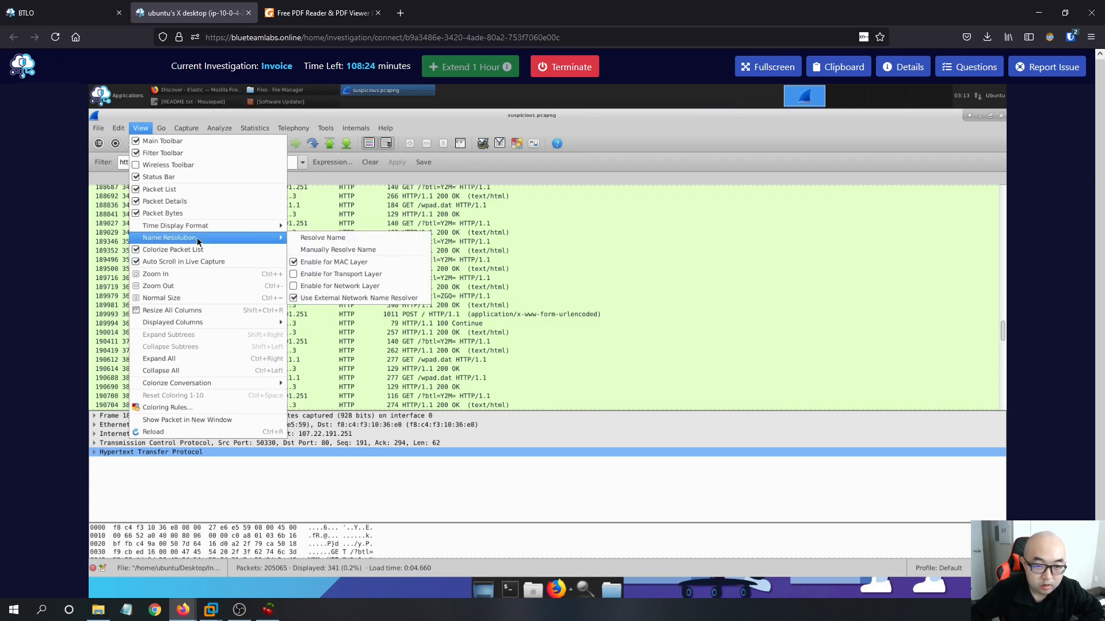
left_click(345, 285)
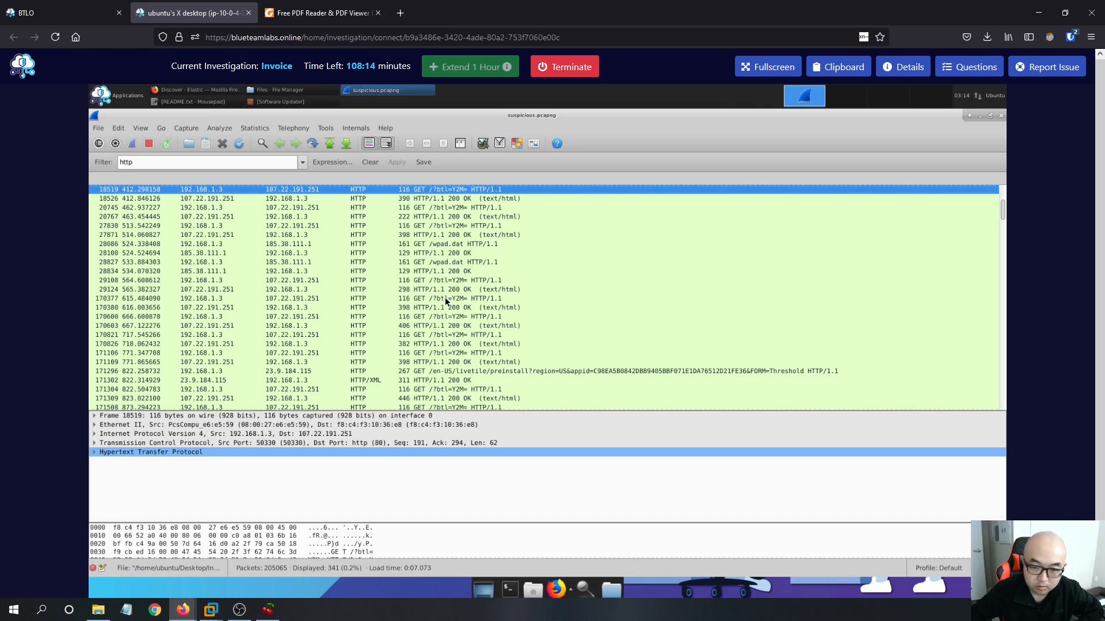
scroll(449, 299, "down", 4)
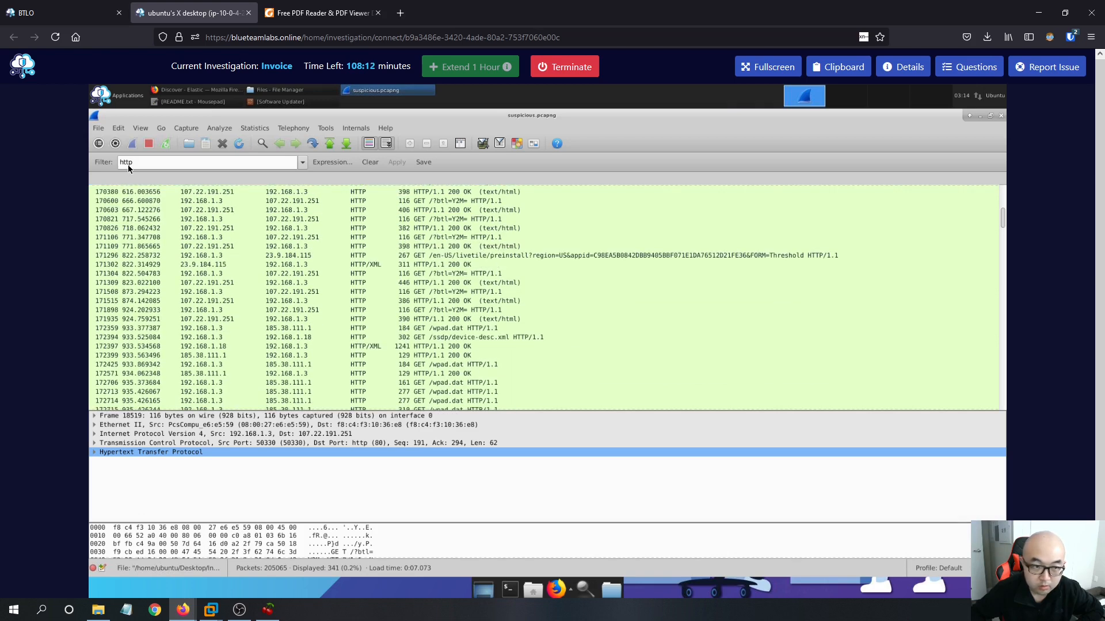
Enable network layer name resolution so the packet list shows host names instead of IP addresses.
left_click(140, 128)
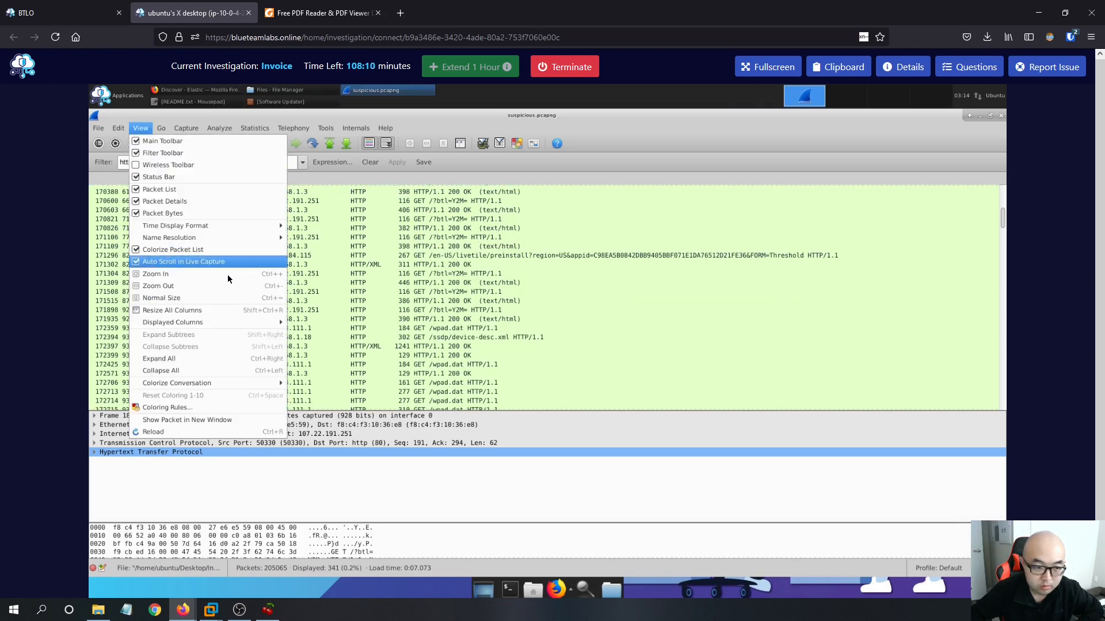
mouse_move(248, 237)
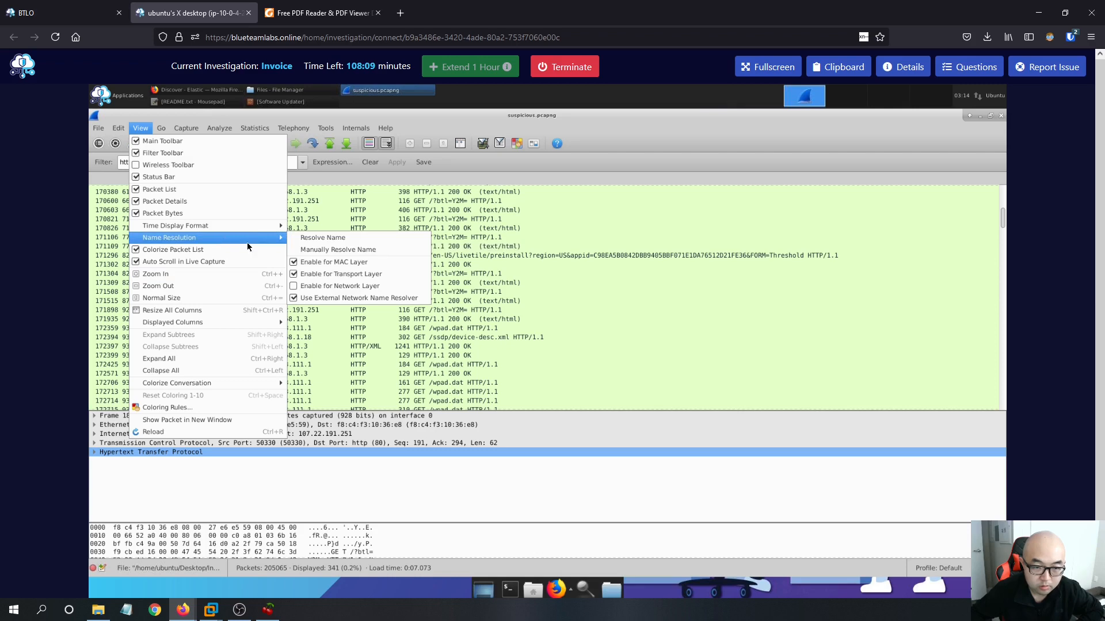
left_click(421, 298)
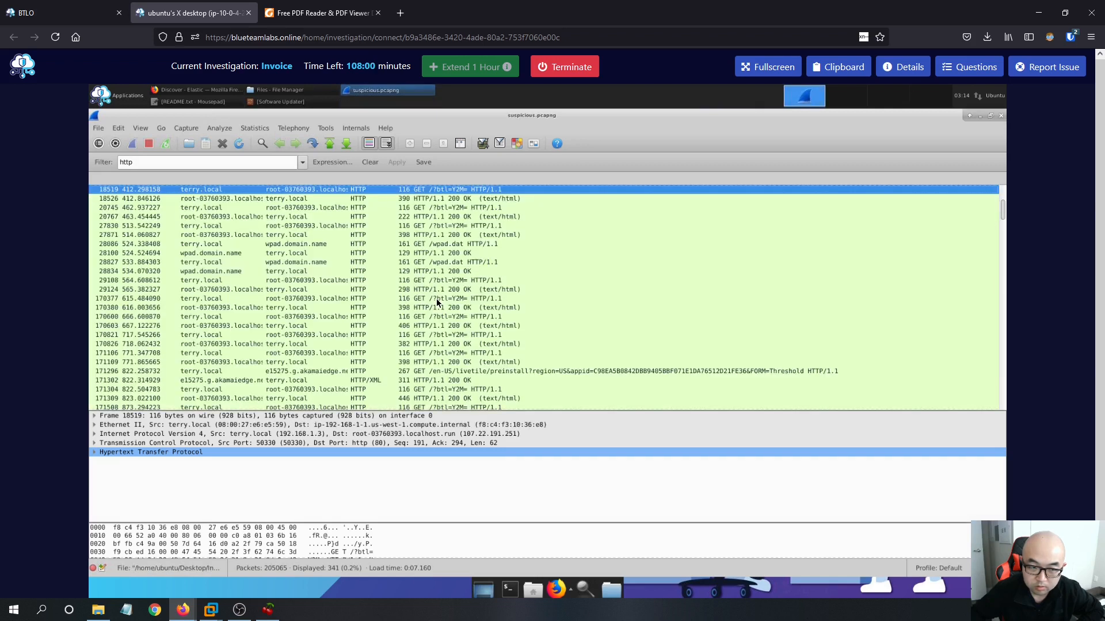
Examine the resolved host names in the HTTP packet list, following the repeated /?btl= requests and their destinations.
scroll(439, 304, "down", 4)
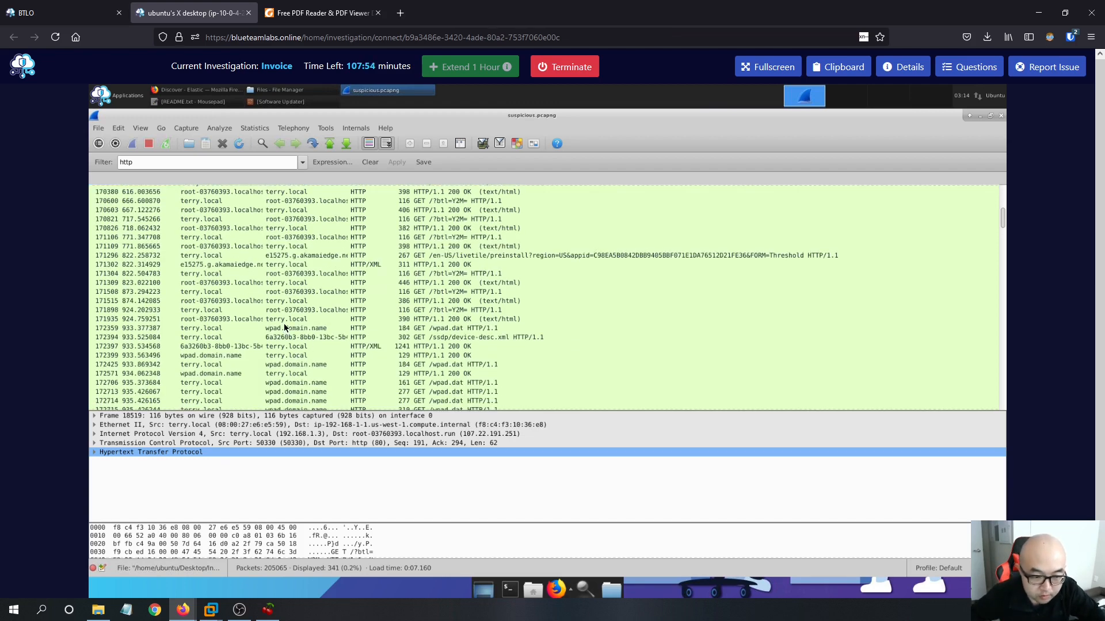
scroll(284, 324, "down", 4)
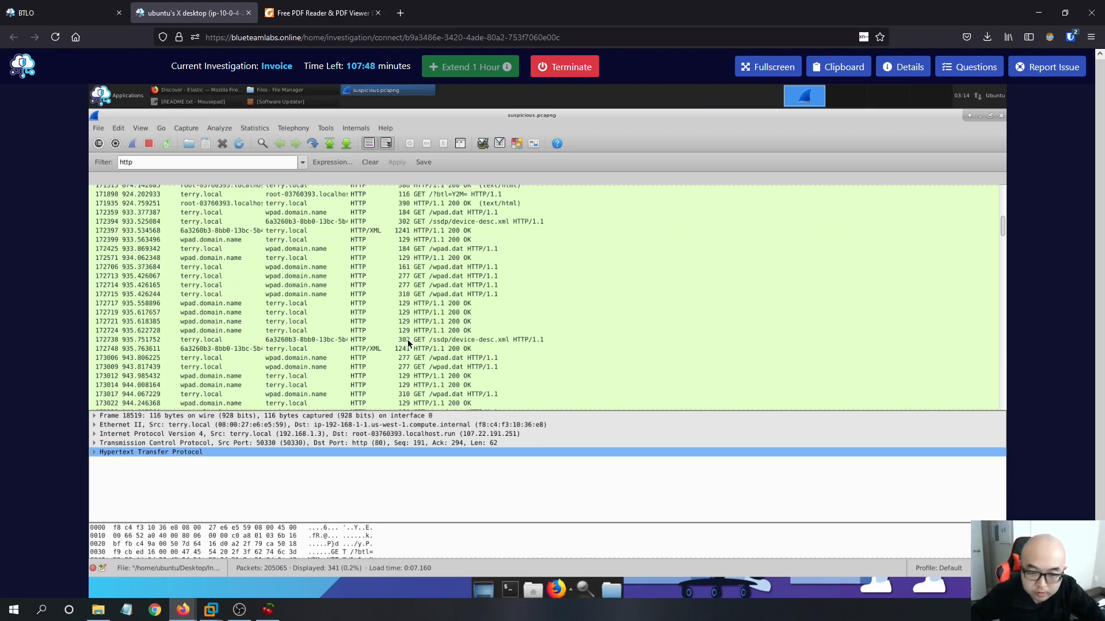
scroll(436, 324, "down", 3)
scroll(517, 365, "down", 7)
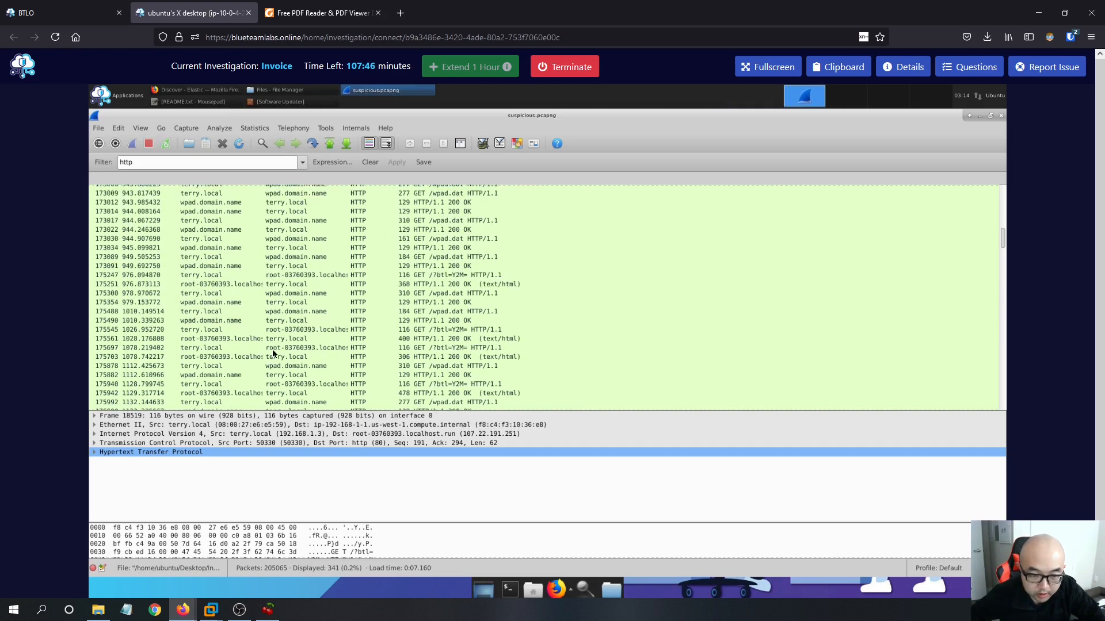
scroll(484, 347, "down", 8)
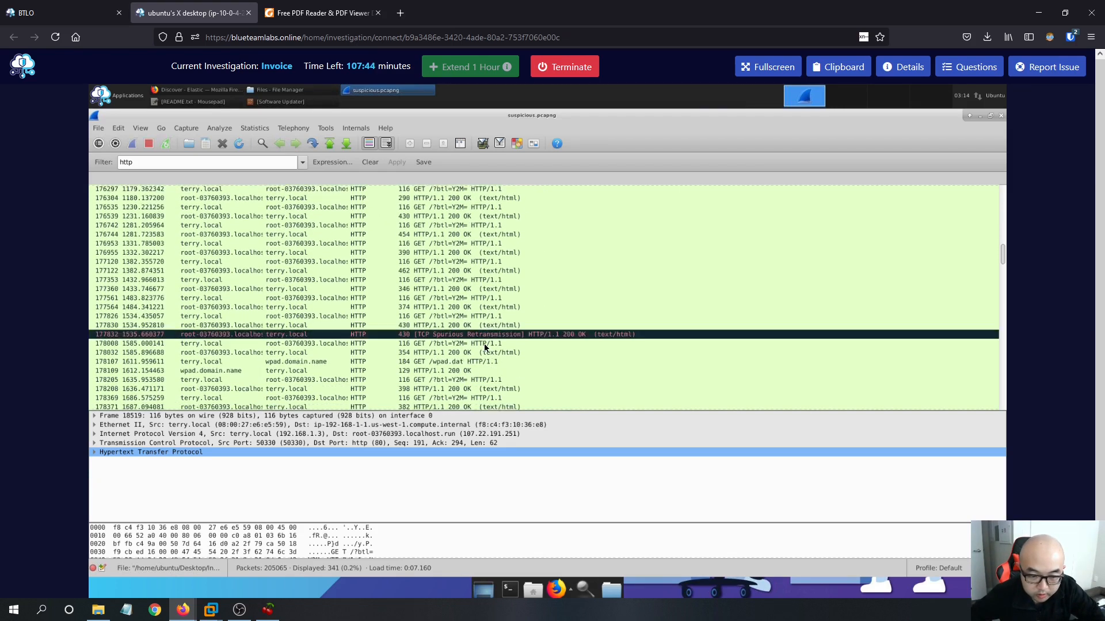
scroll(484, 348, "down", 4)
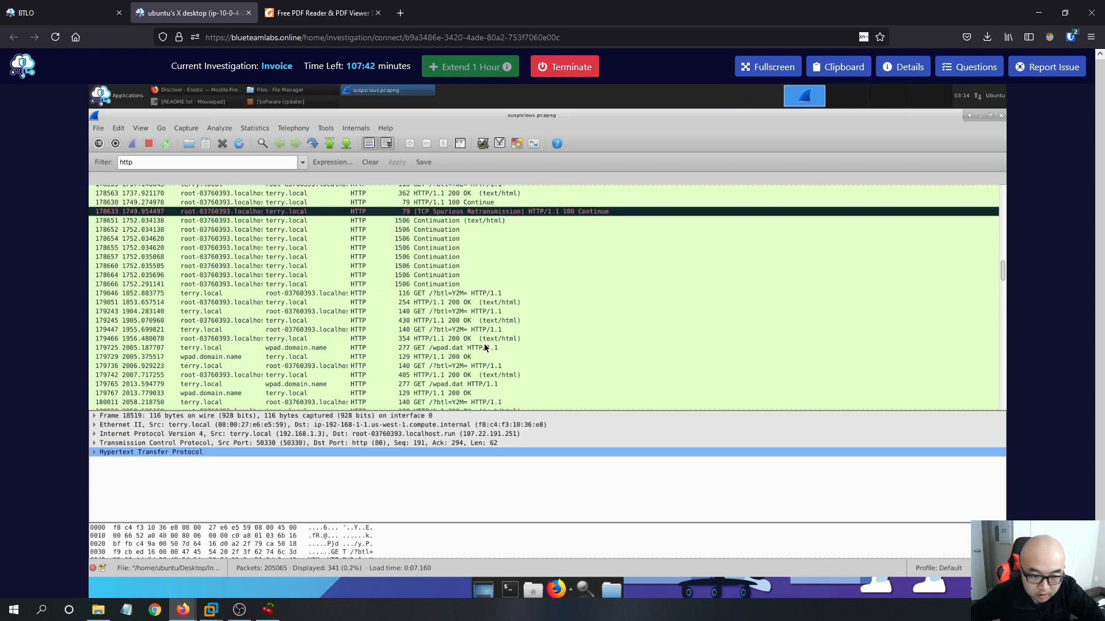
scroll(485, 347, "down", 2)
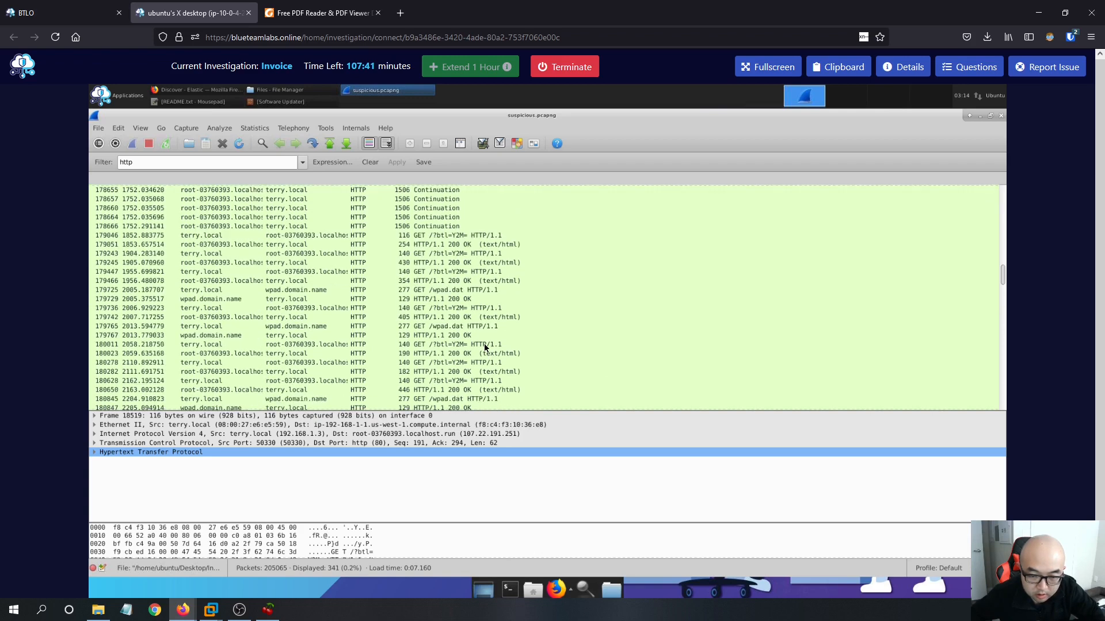
Create the HTTP requests statistics with the http filter and inspect the files requested from f1f3af8bb3b6.ngrok.io.
left_click(254, 128)
mouse_move(291, 382)
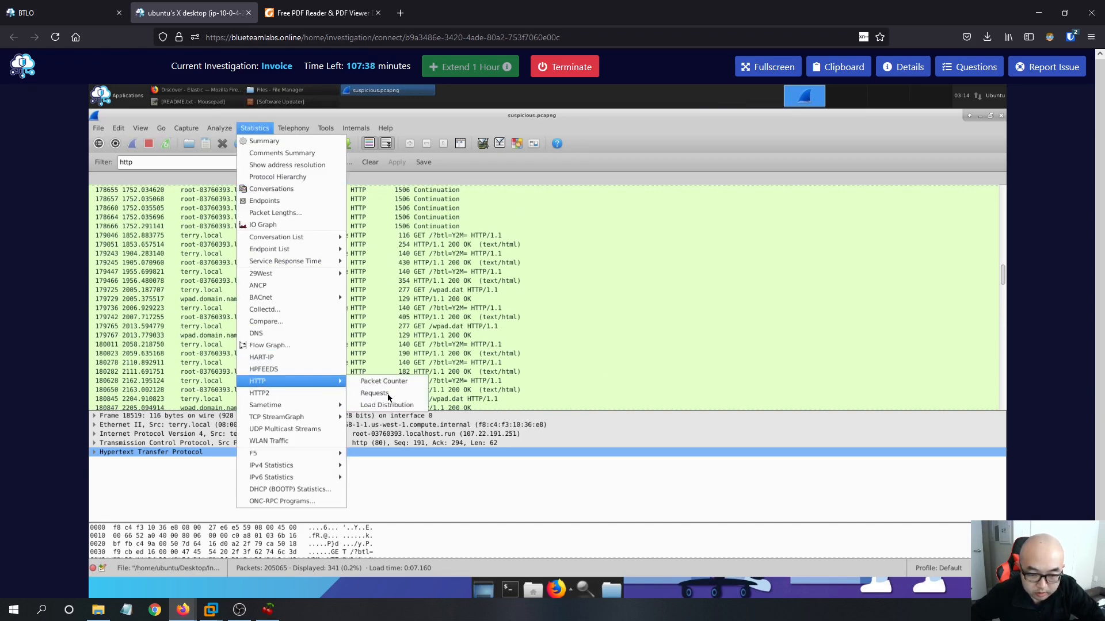
left_click(388, 397)
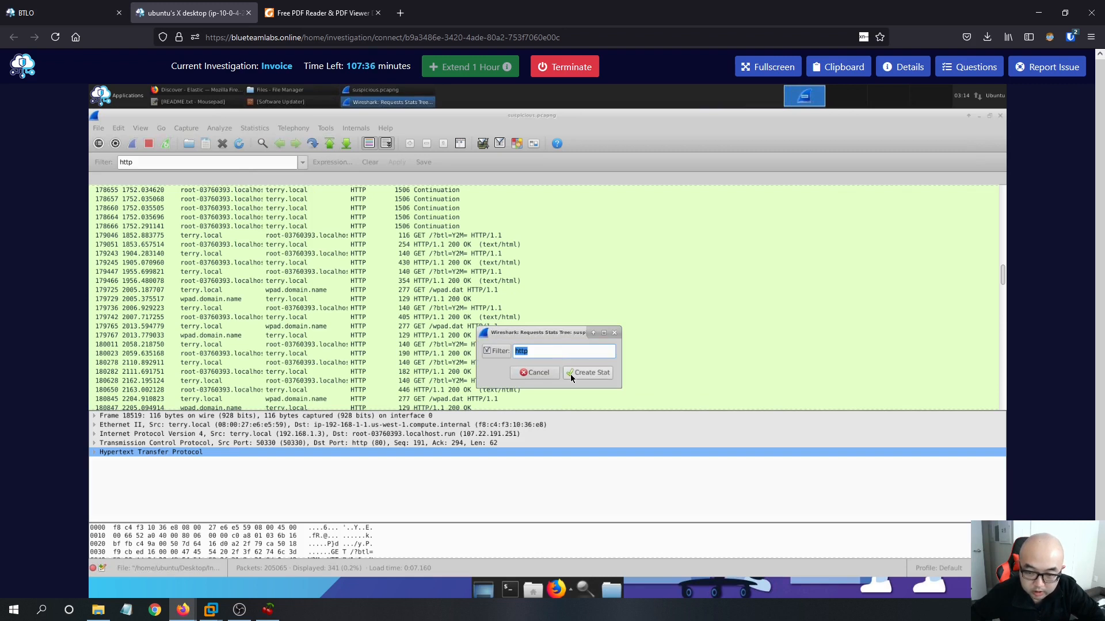
left_click(570, 374)
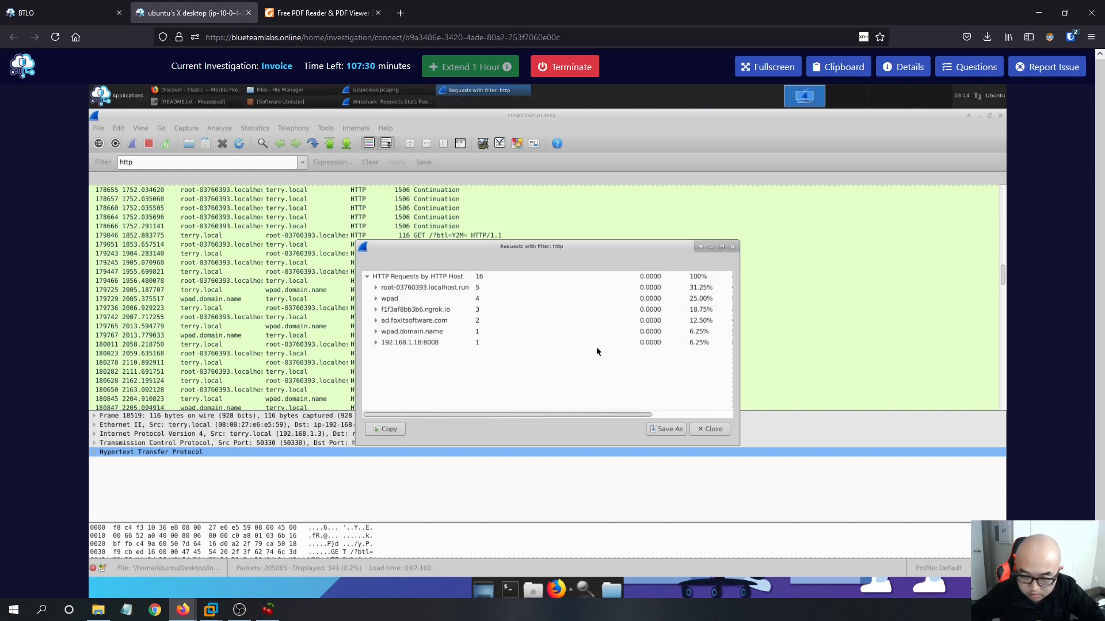
left_click(375, 310)
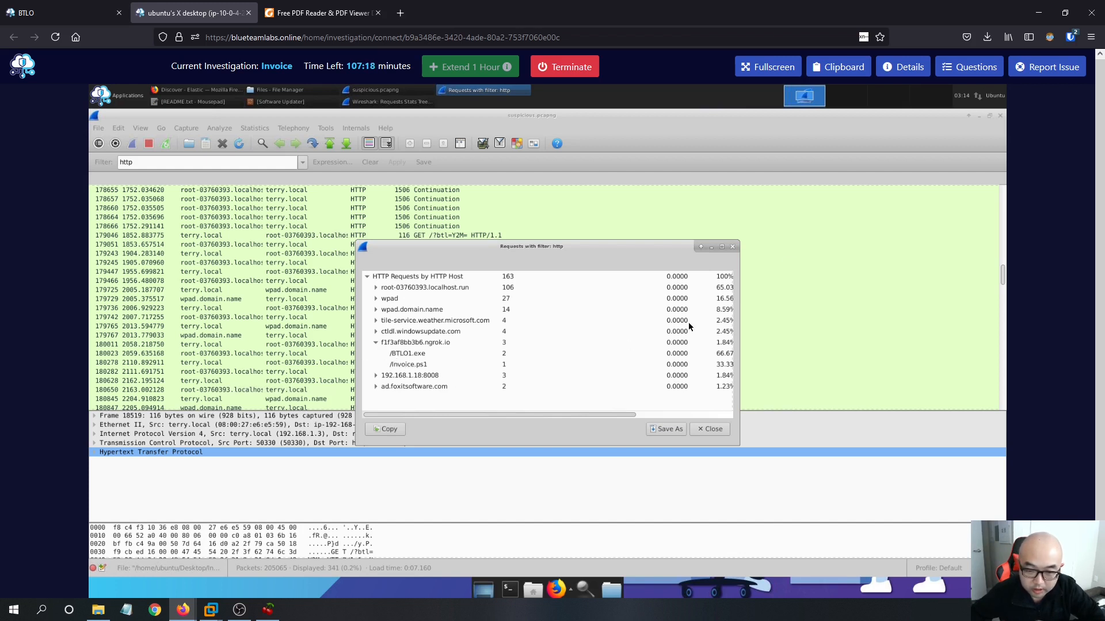
left_click(736, 249)
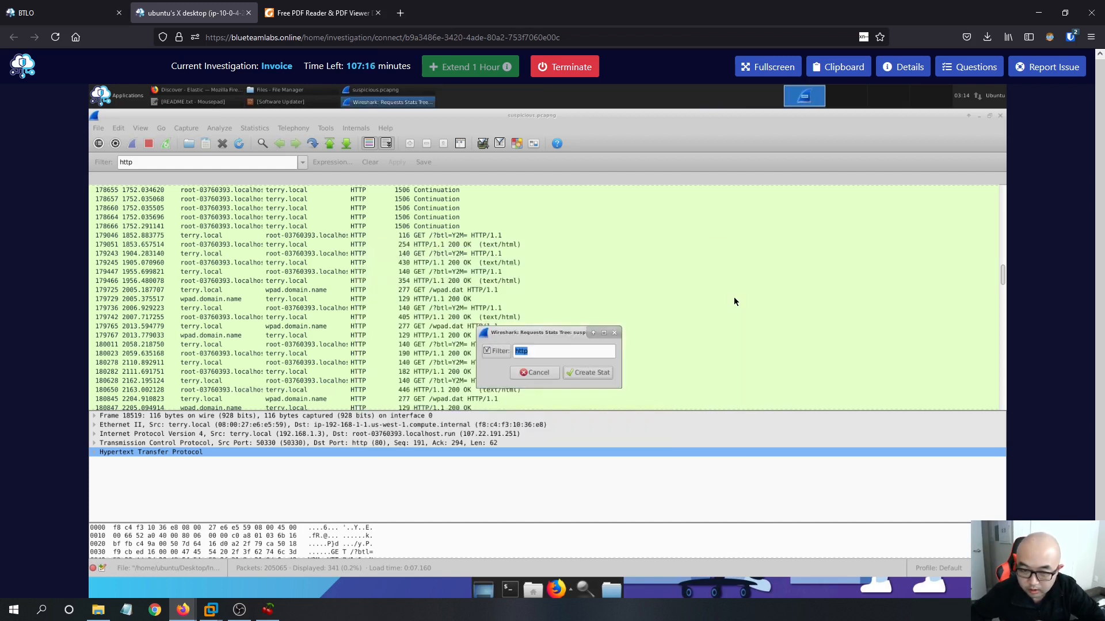
scroll(733, 297, "up", 5)
scroll(716, 302, "up", 15)
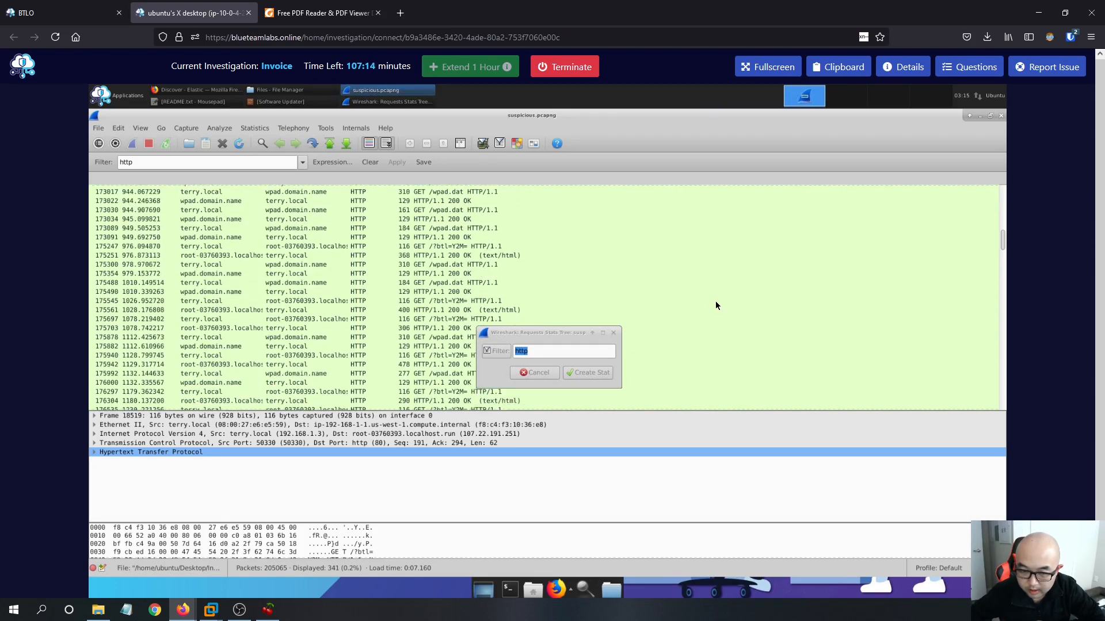
left_click(612, 333)
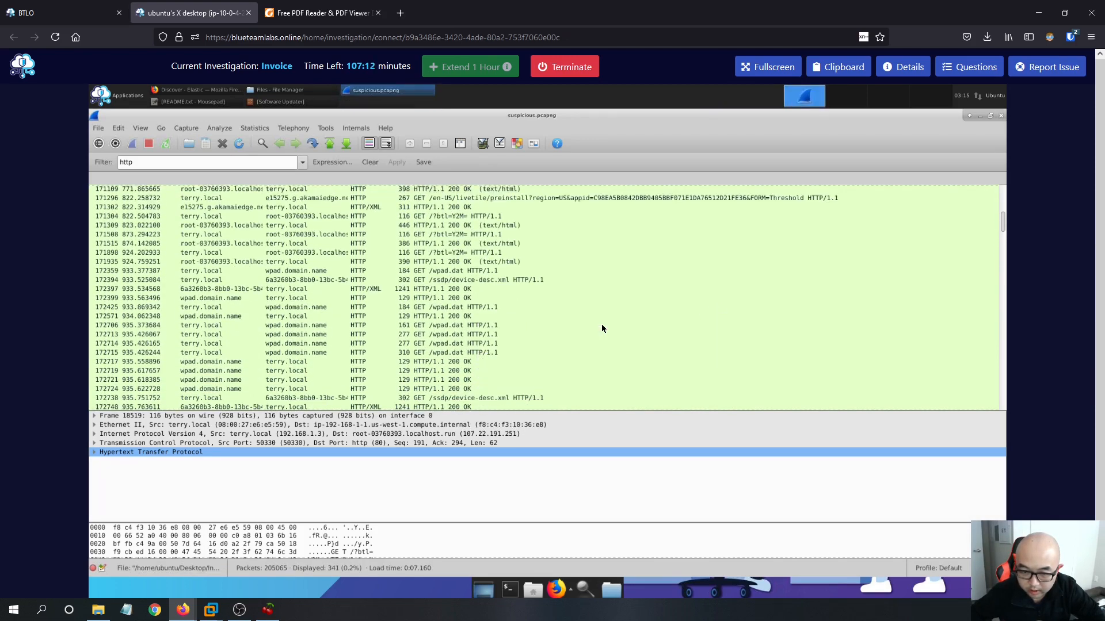
Follow the HTTP stream of the GET /Invoice.ps1 request in frame 18114.
scroll(602, 323, "up", 3)
scroll(585, 322, "up", 8)
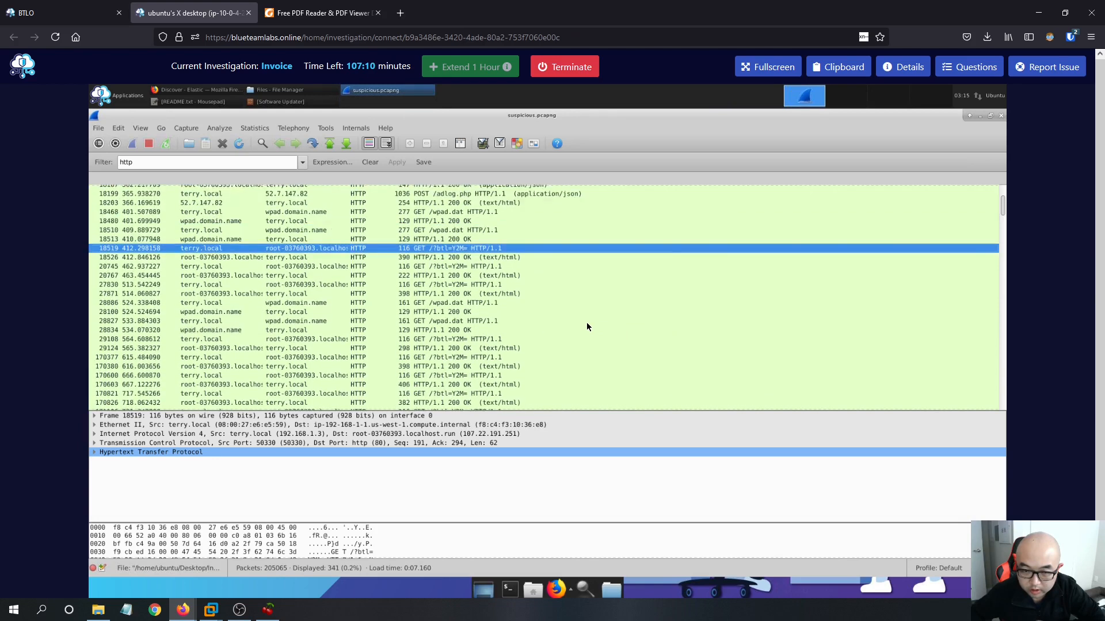
scroll(501, 264, "up", 2)
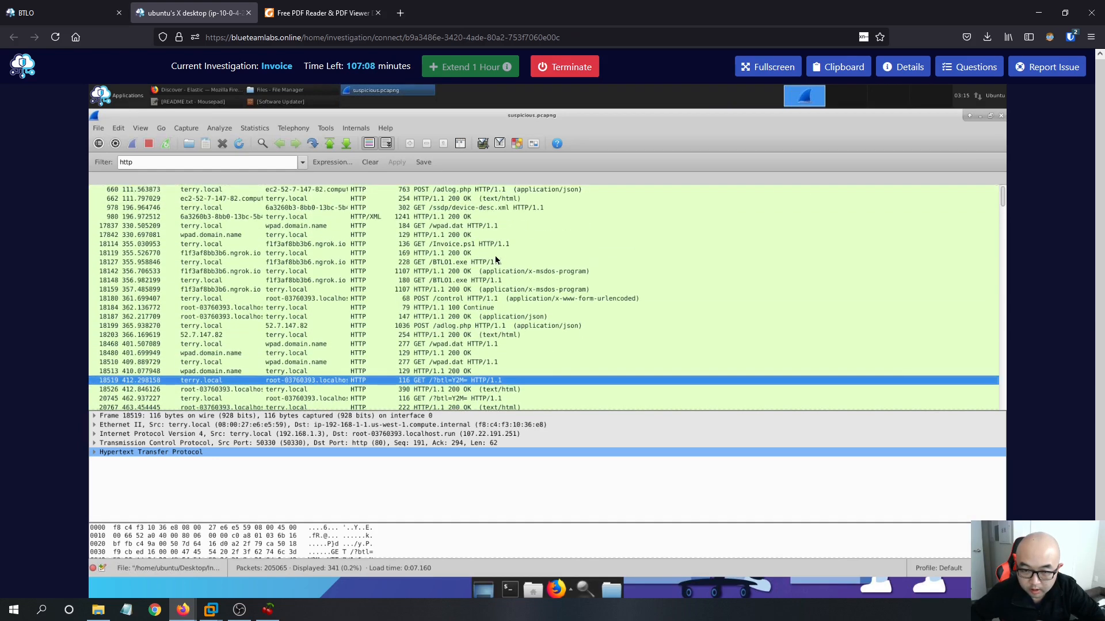
left_click(474, 263)
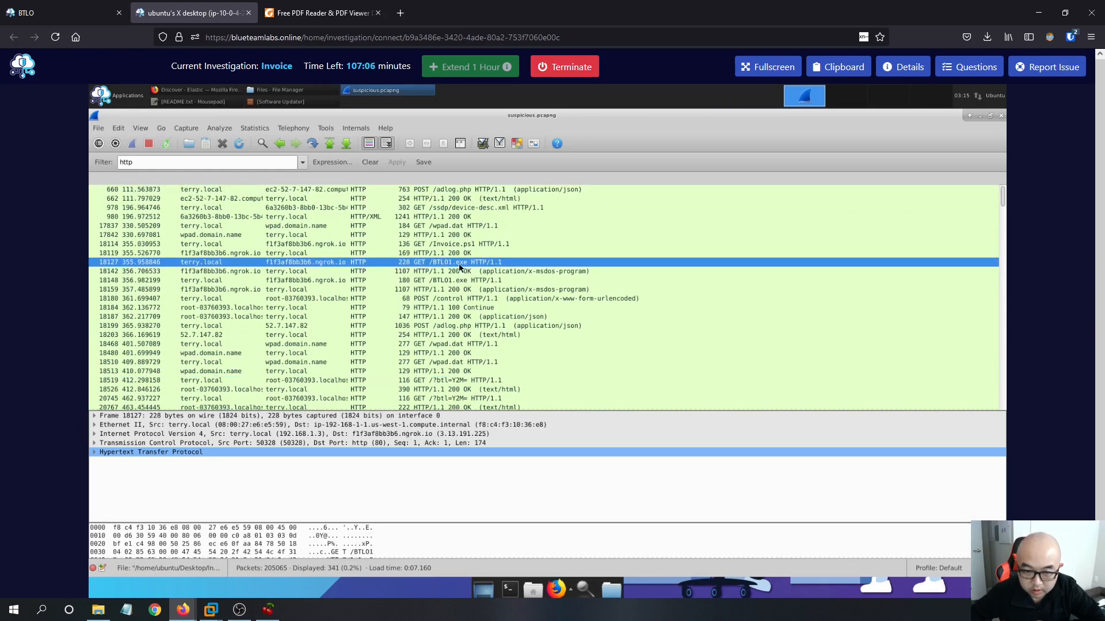
left_click(459, 246)
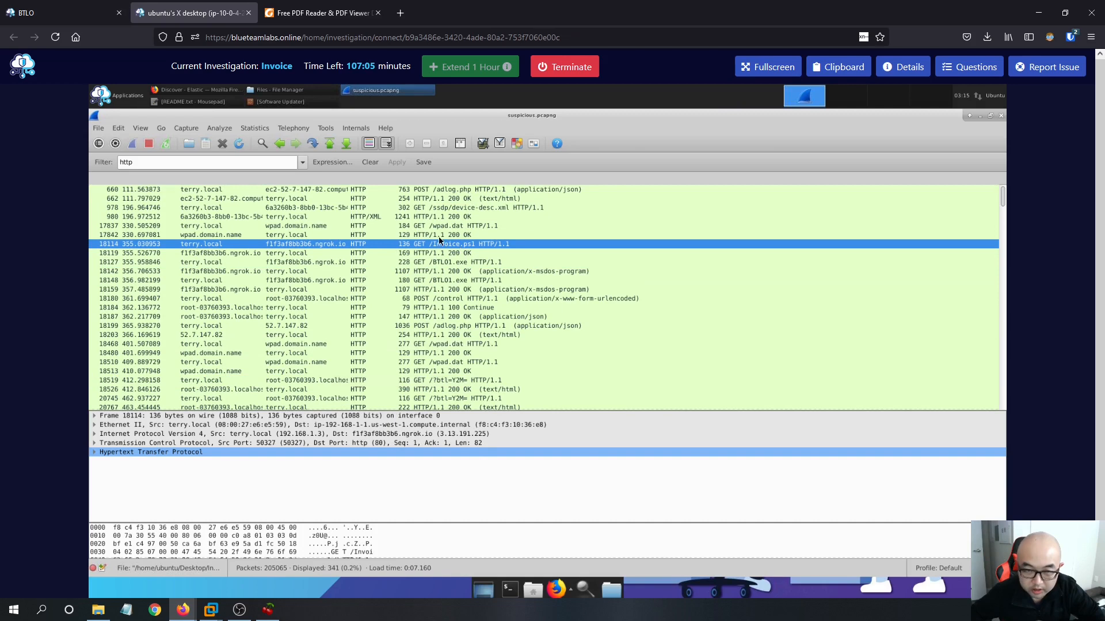
right_click(476, 246)
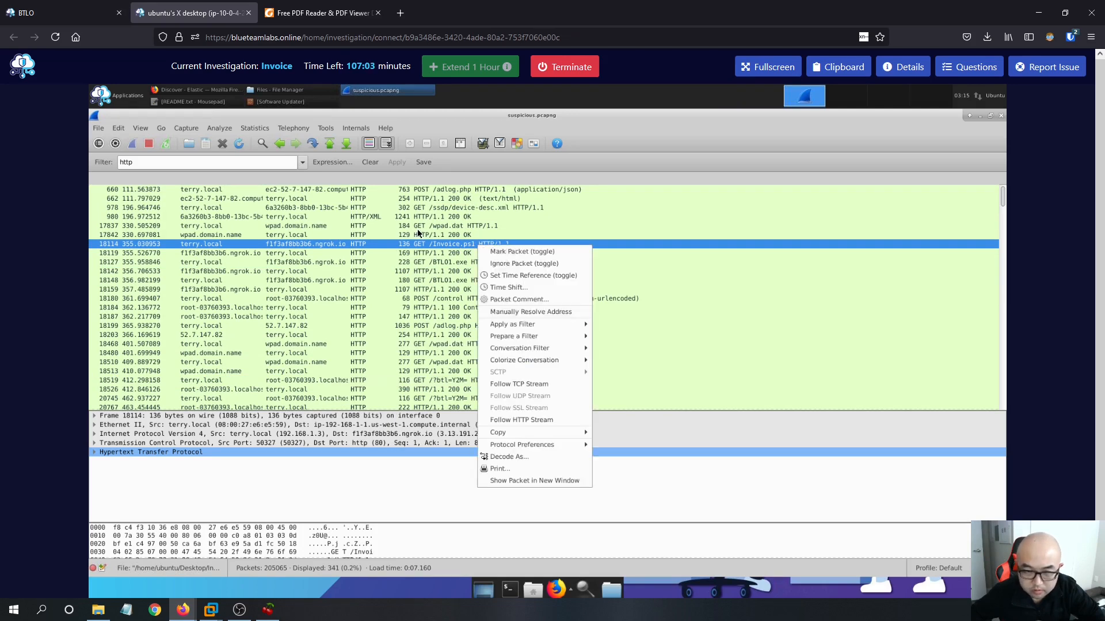
left_click(520, 418)
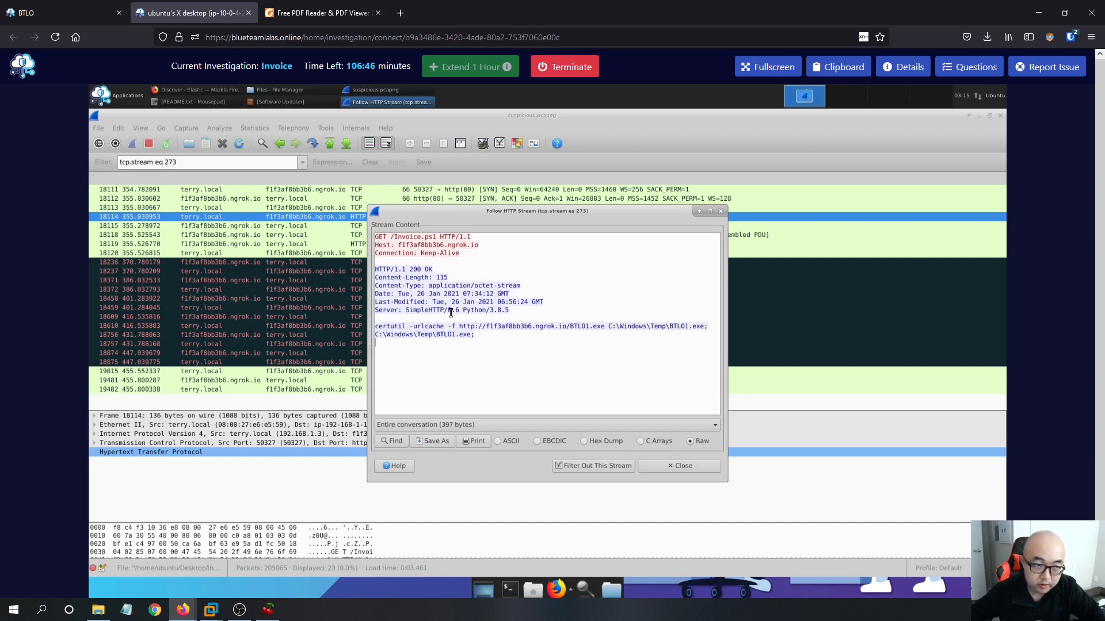
Highlight certutil, BTLO1.exe and the C:\Windows\Temp\ destination in turn in the stream's download command.
left_click_drag(406, 326, 378, 327)
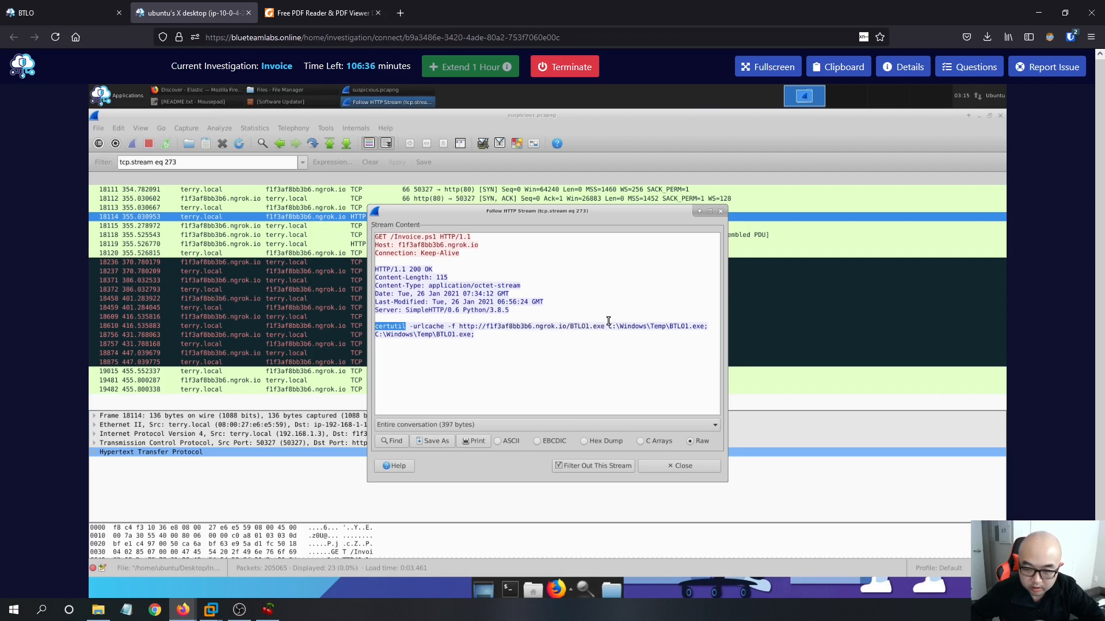
left_click_drag(607, 326, 569, 324)
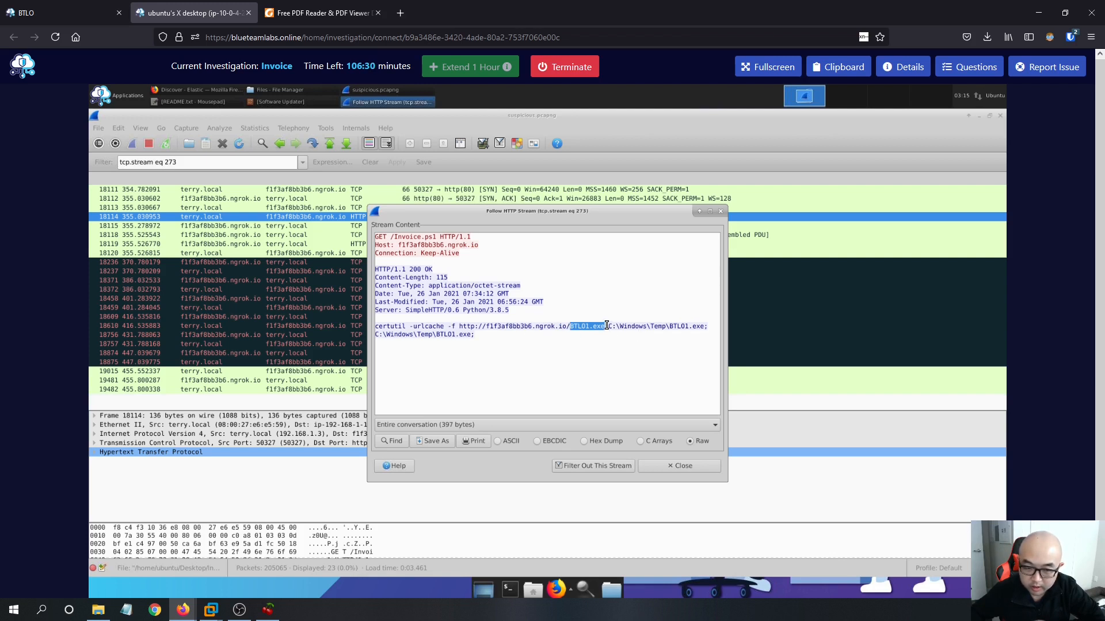
left_click_drag(610, 326, 669, 326)
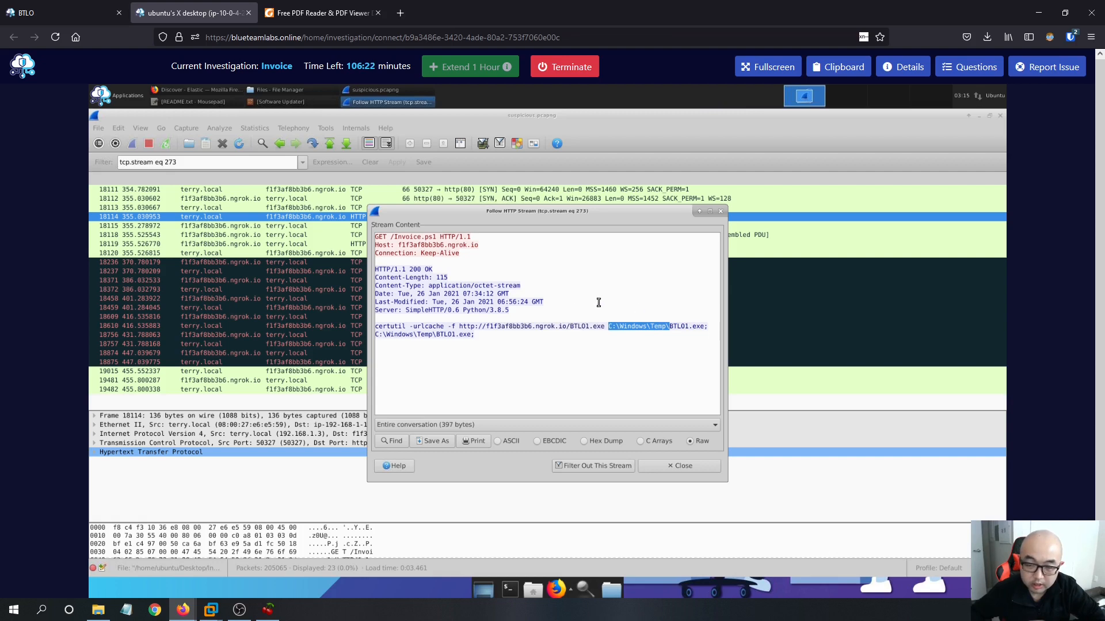
Review the Invoice submission questions on the BTLO page, covering the C2 domain, the document file and the downloaded script.
left_click(86, 13)
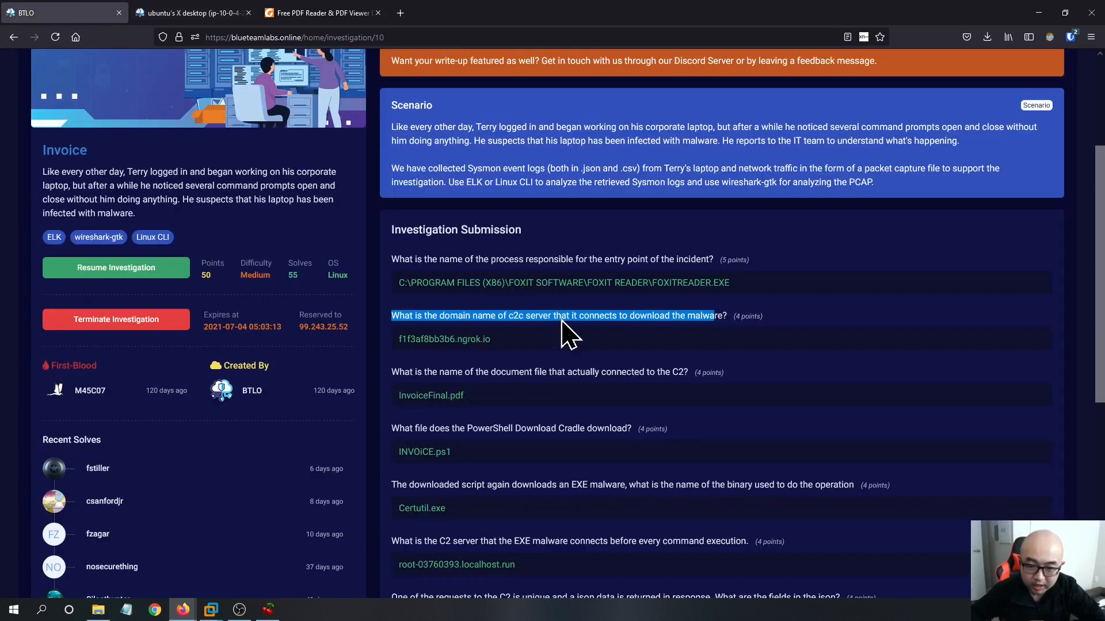
left_click_drag(493, 340, 416, 340)
scroll(511, 339, "down", 3)
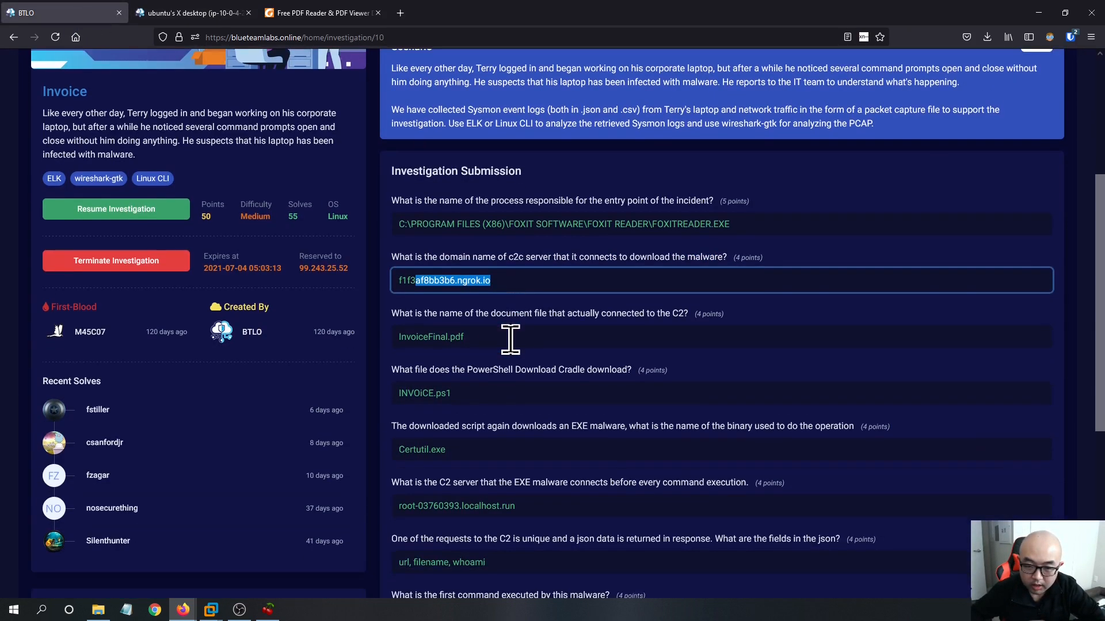
scroll(510, 340, "down", 2)
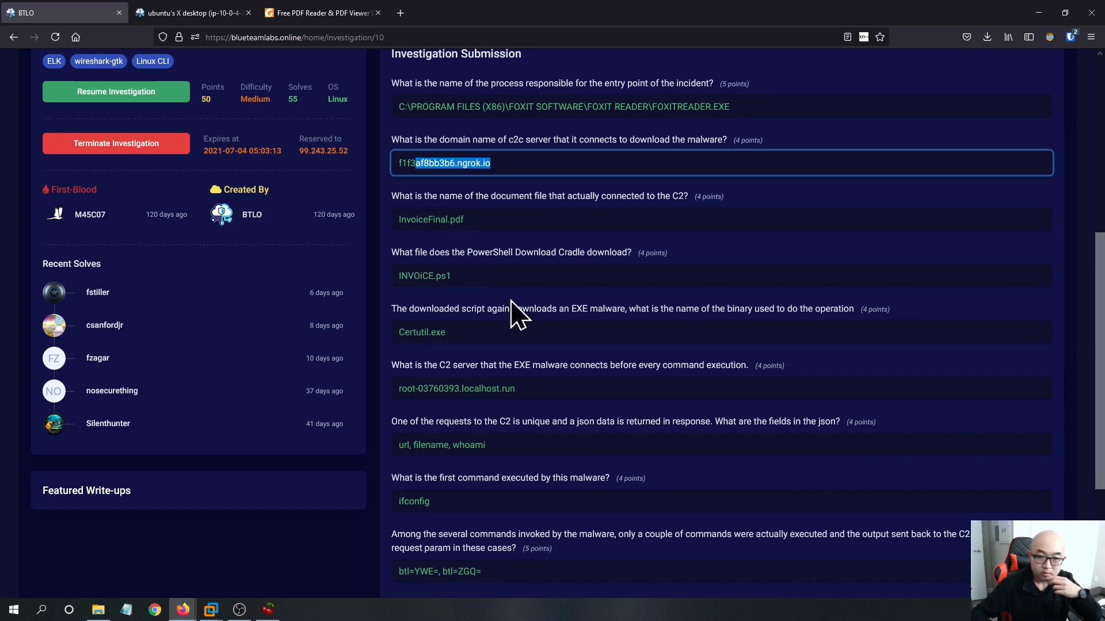
scroll(501, 277, "up", 2)
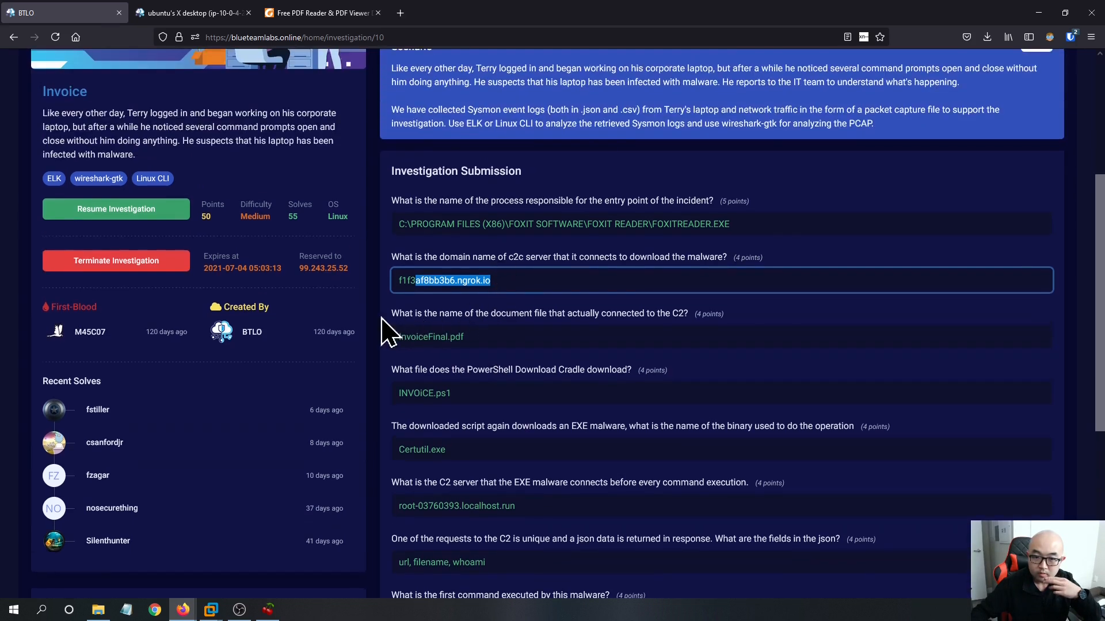
scroll(582, 343, "down", 2)
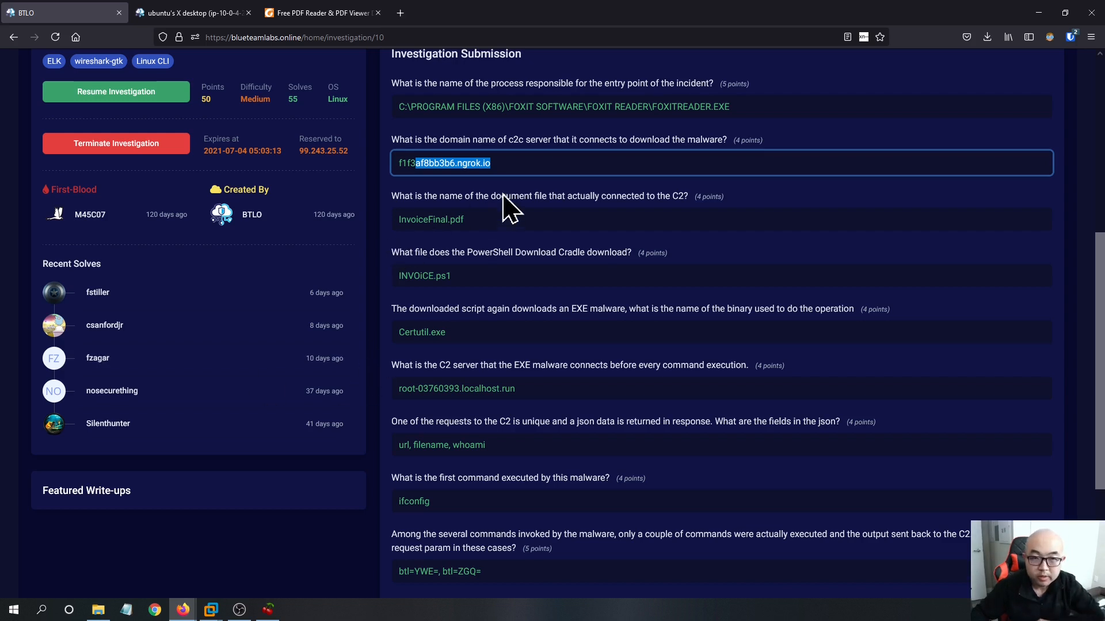
scroll(345, 149, "up", 2)
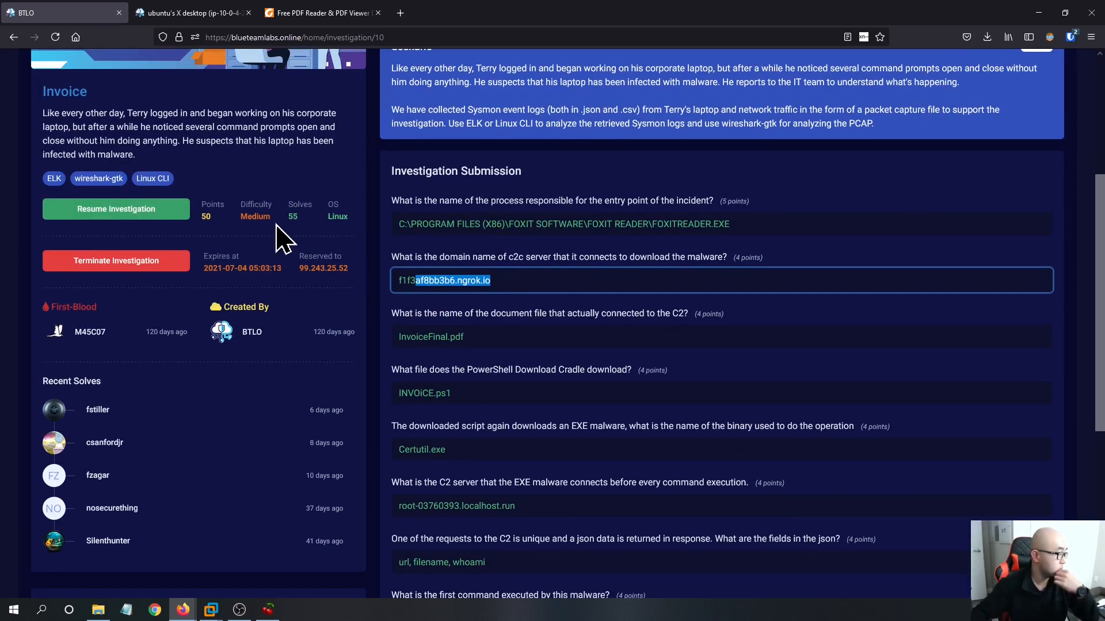
Return to Kibana in the investigation desktop, search the sysmon events for foxit and open the first visible InvoiceFinal.pdf event.
left_click(221, 18)
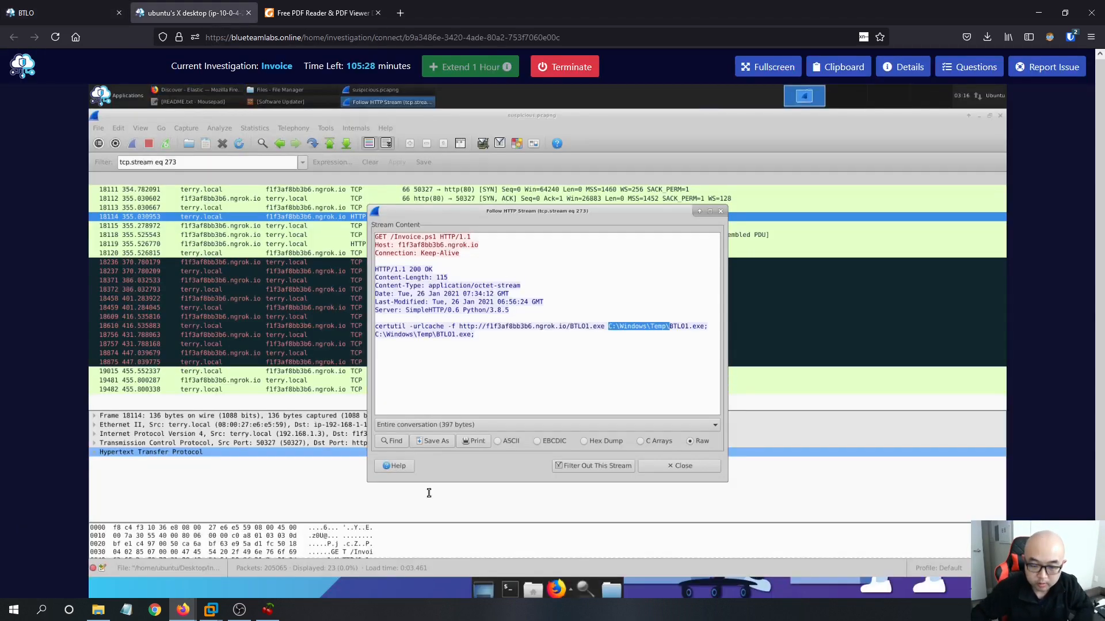
left_click(196, 90)
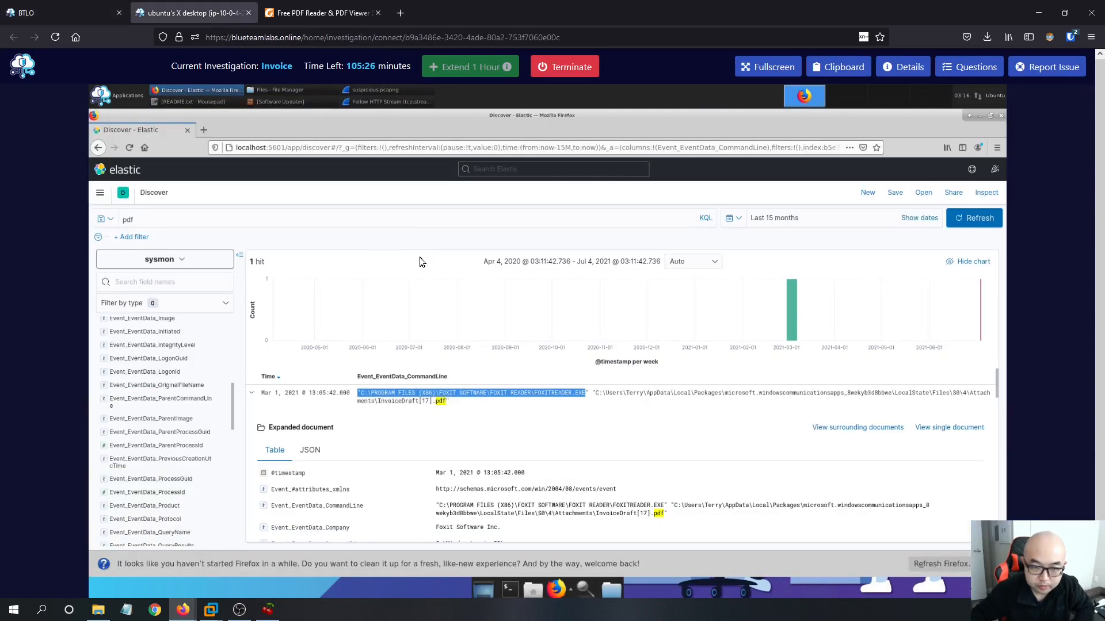
left_click(139, 220)
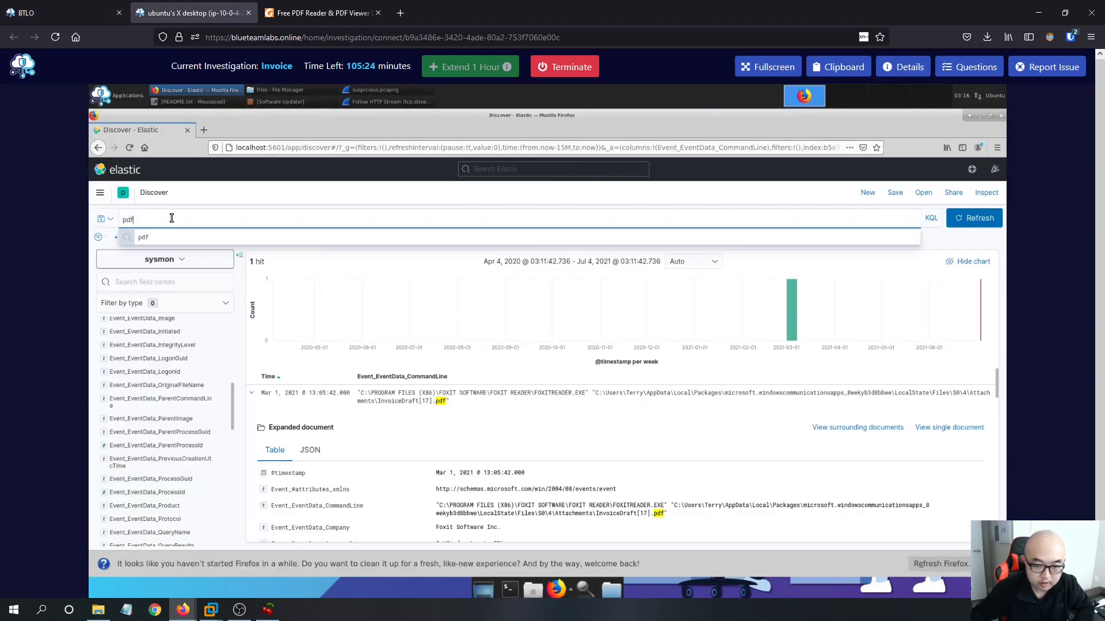
key("ctrl+a")
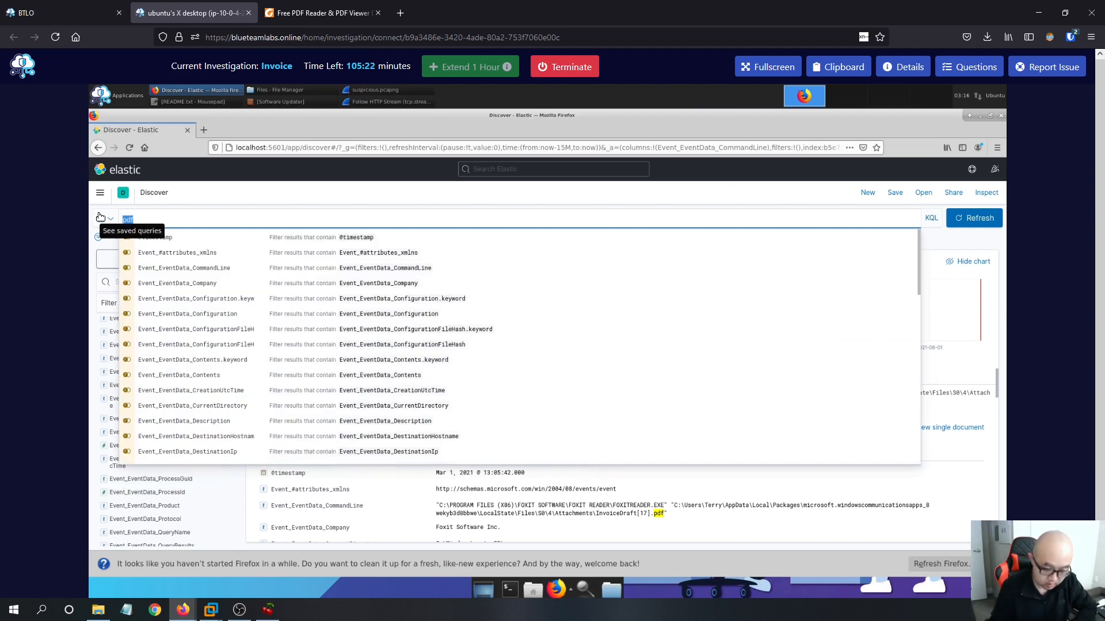
type("foxit")
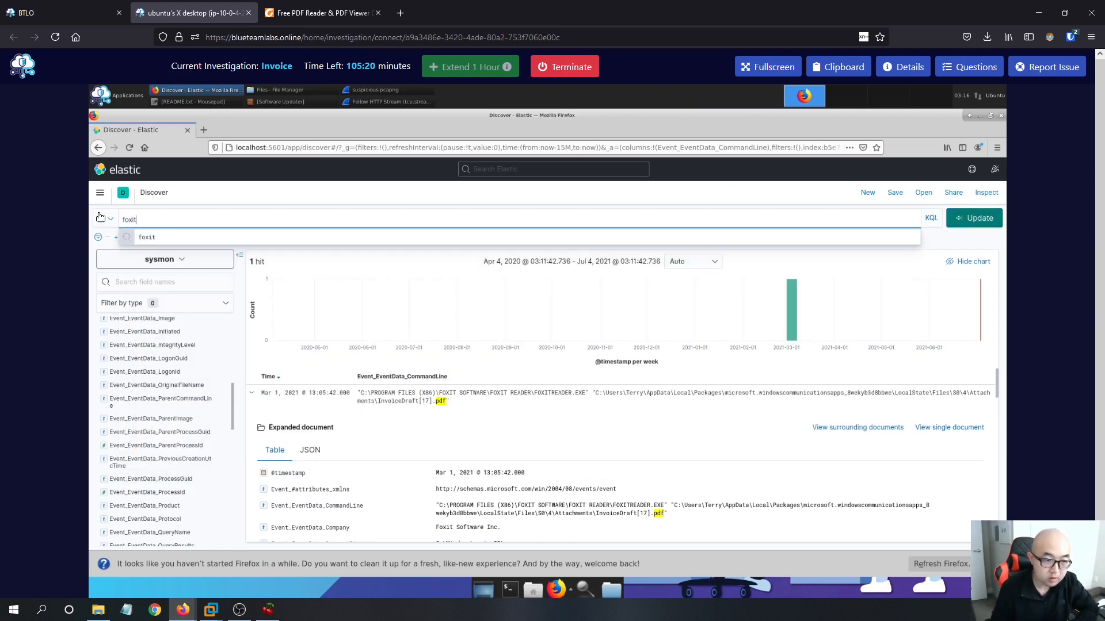
key("Return")
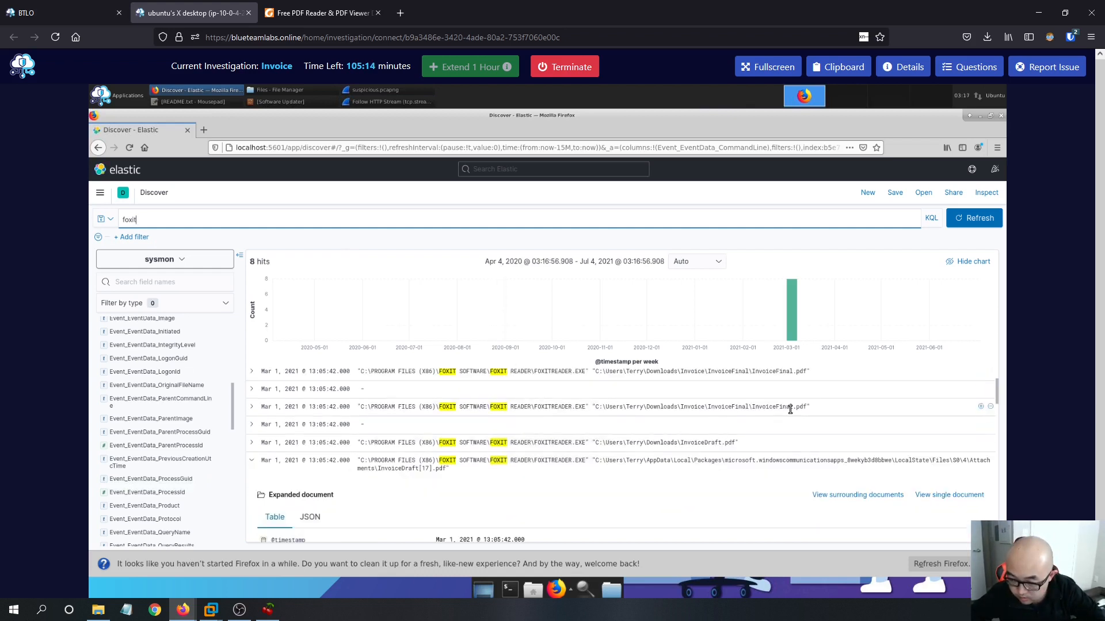
left_click(251, 372)
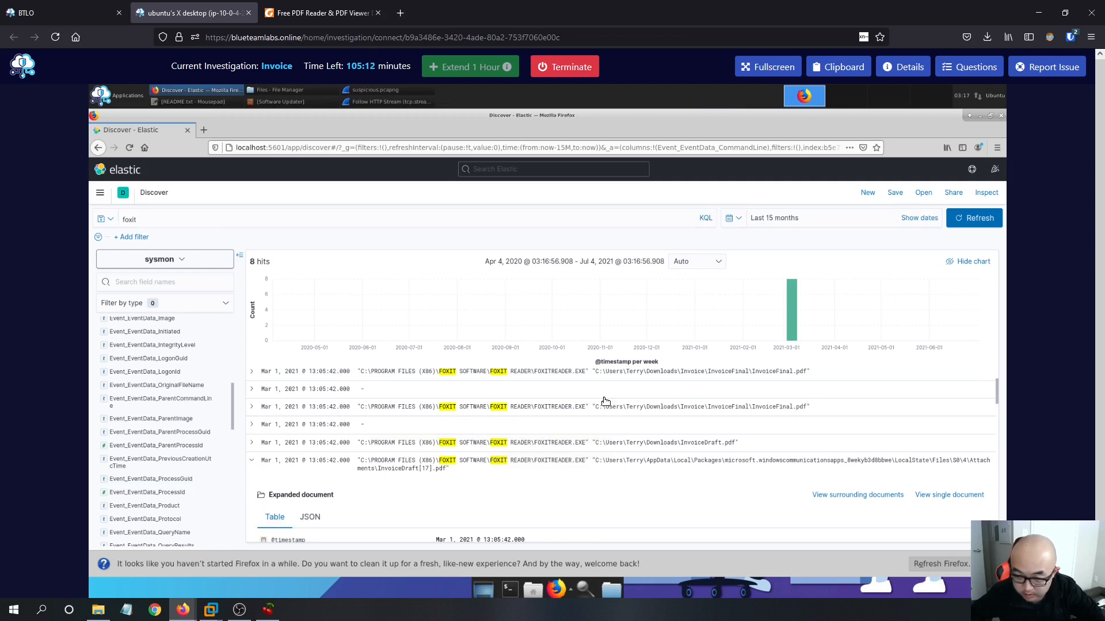
Examine the process, parent and creation-time fields of the expanded InvoiceFinal.pdf event.
scroll(634, 384, "down", 2)
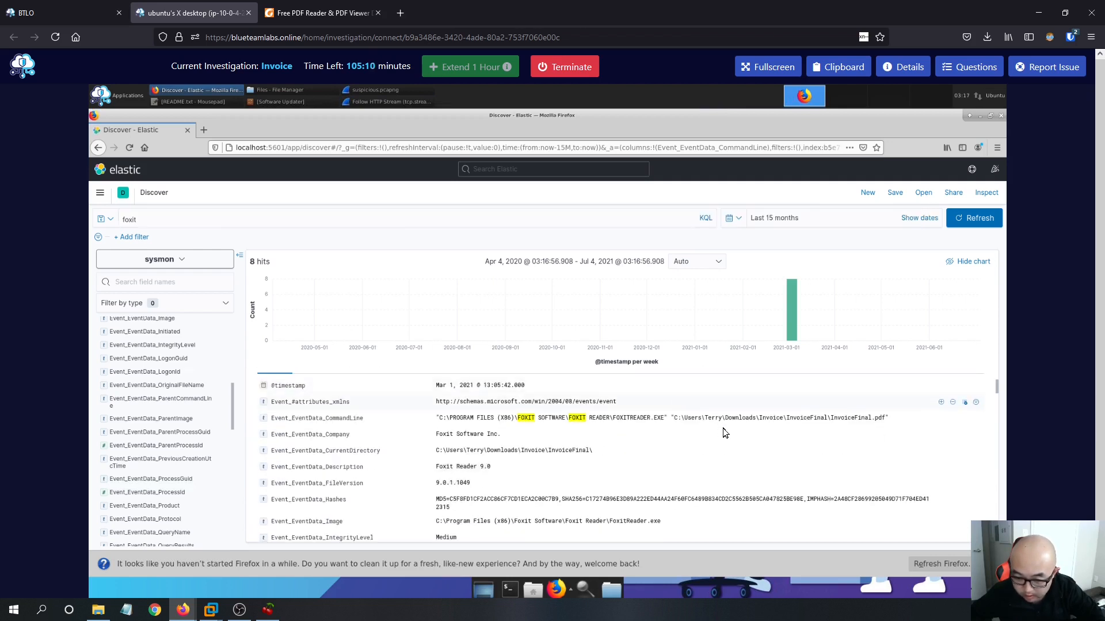
scroll(723, 429, "down", 5)
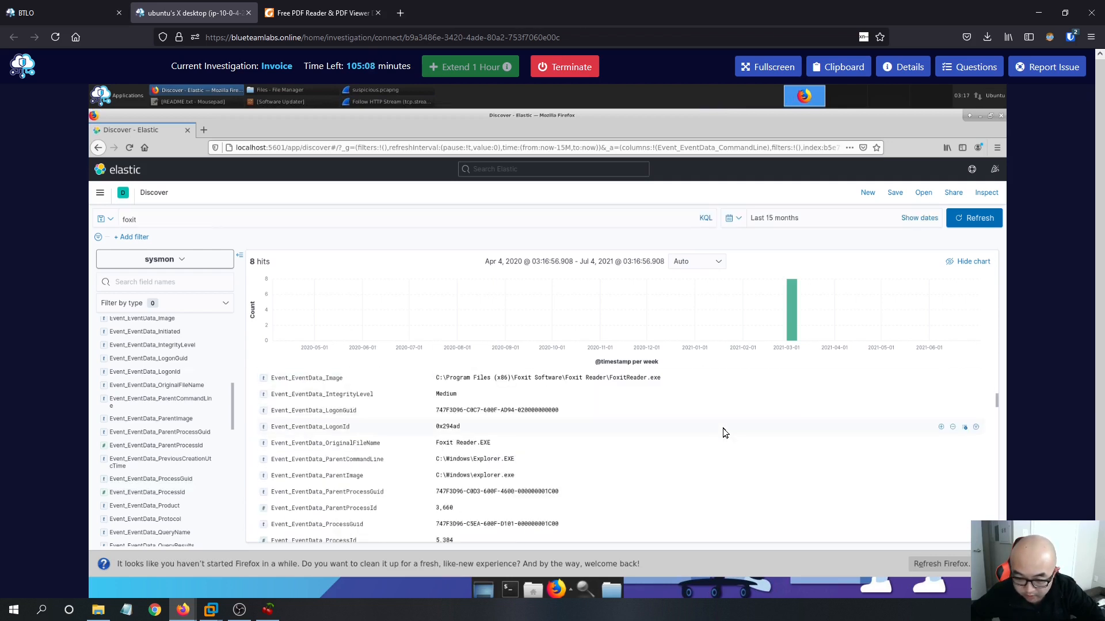
scroll(723, 428, "down", 5)
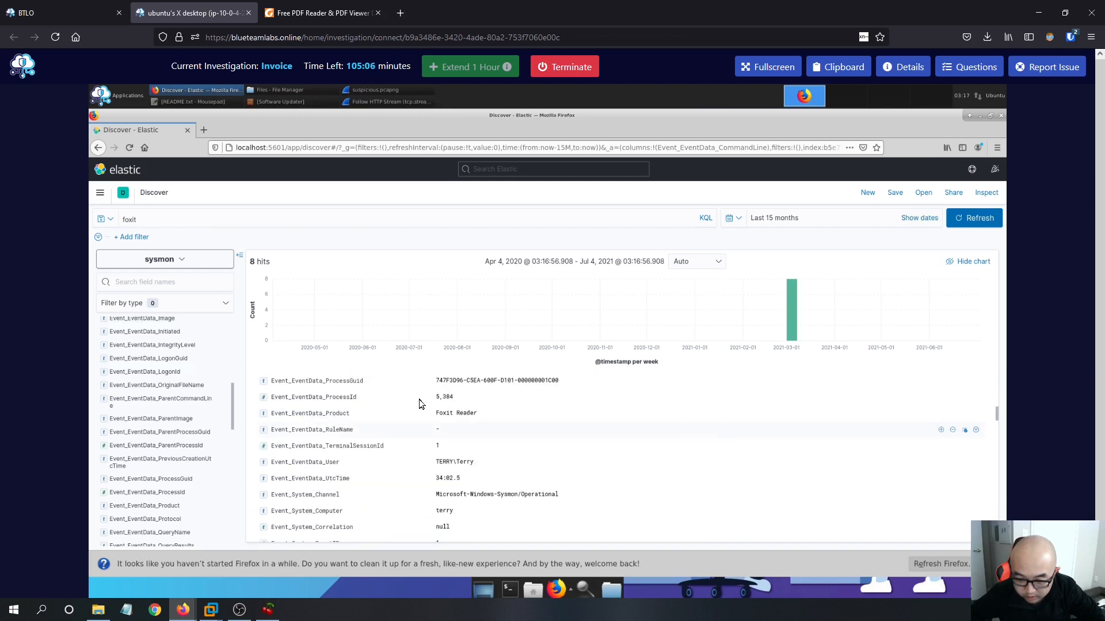
scroll(419, 404, "down", 6)
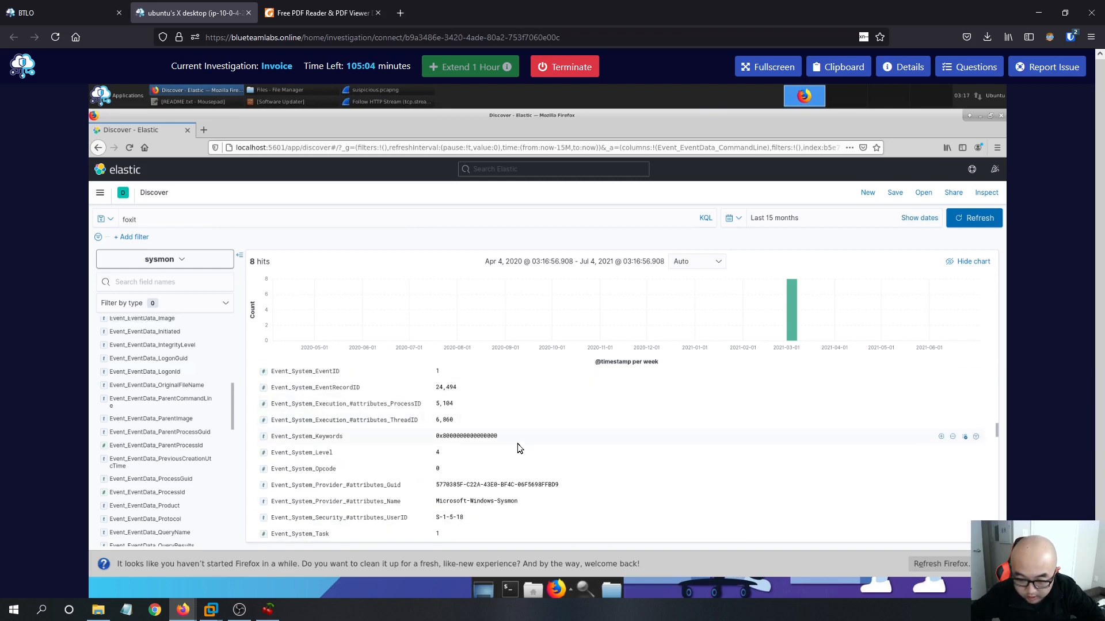
scroll(518, 444, "down", 4)
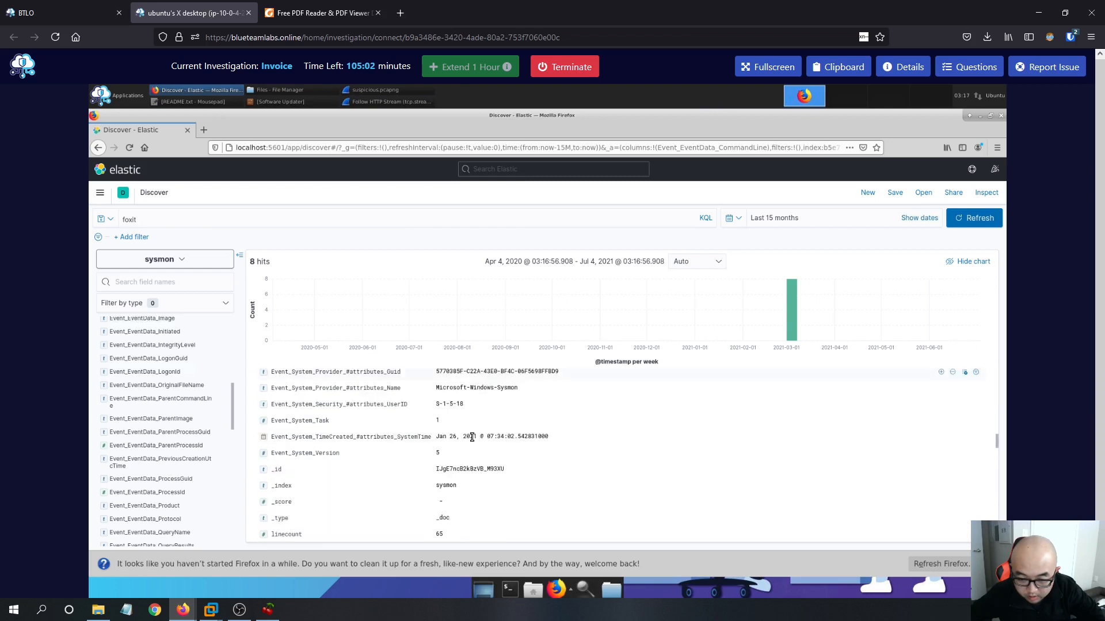
scroll(460, 431, "down", 4)
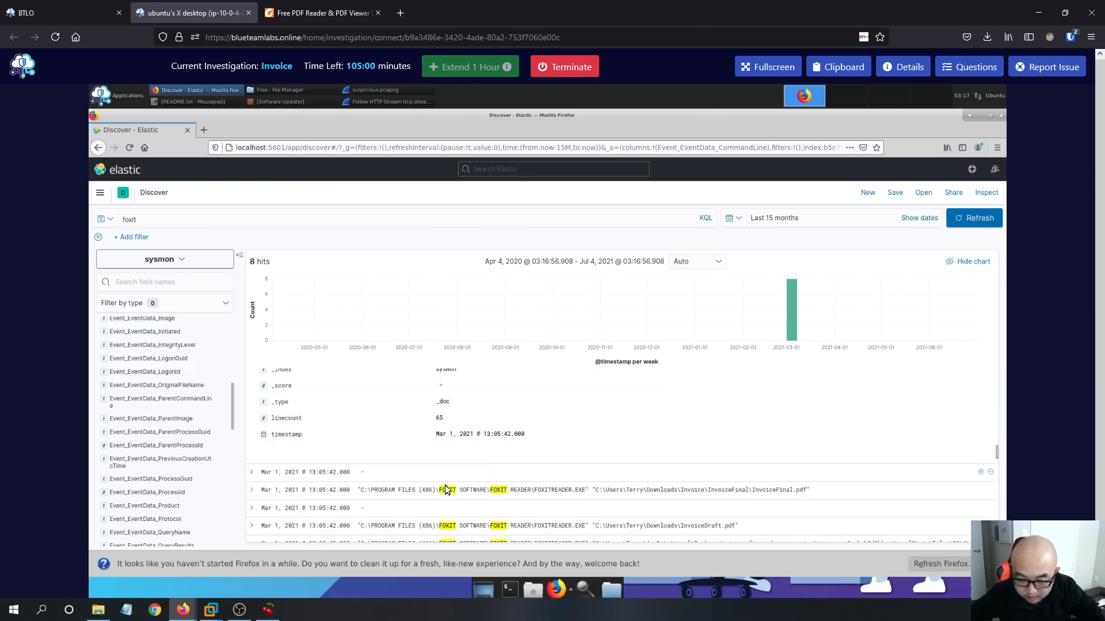
scroll(518, 513, "down", 2)
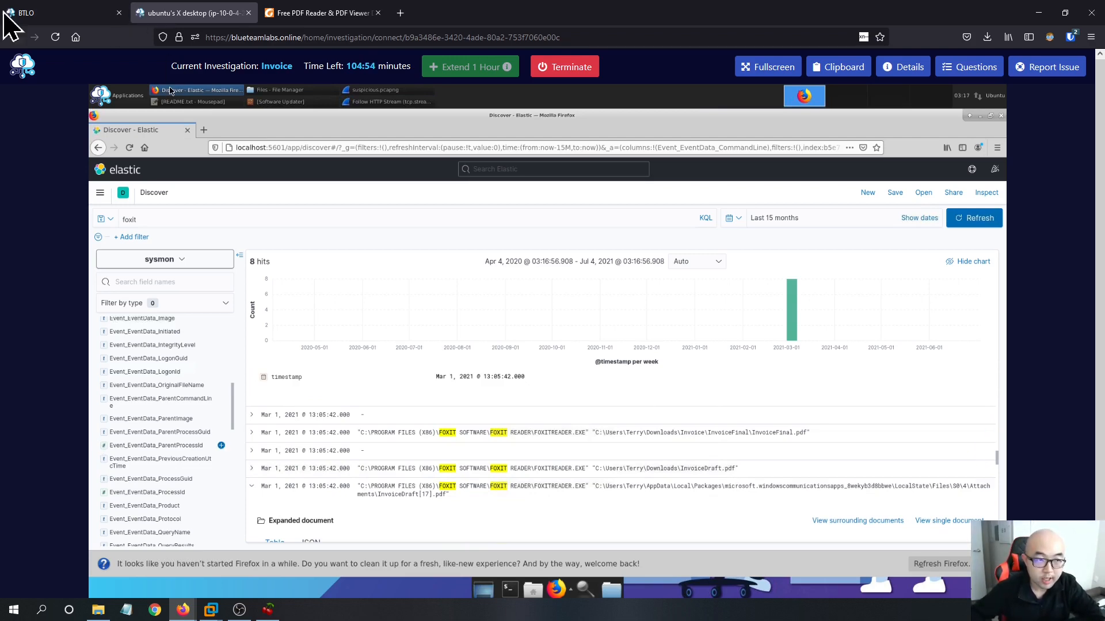
Check the C2 document question on the BTLO page, and expand the next InvoiceFinal.pdf event in Kibana to examine its process and creation-time fields.
left_click(21, 13)
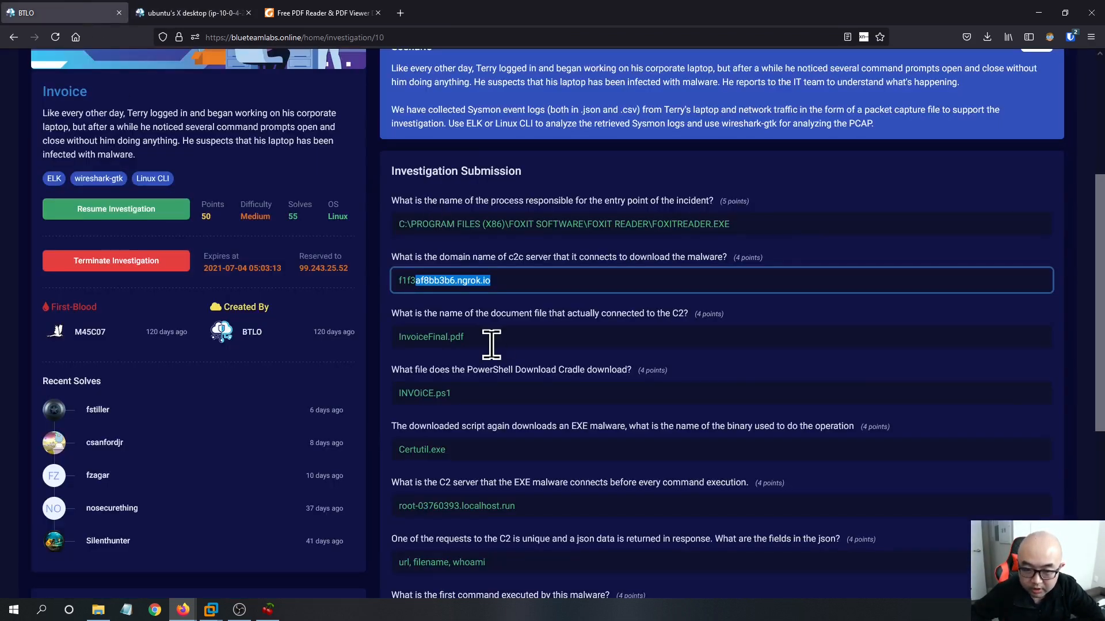
left_click(226, 13)
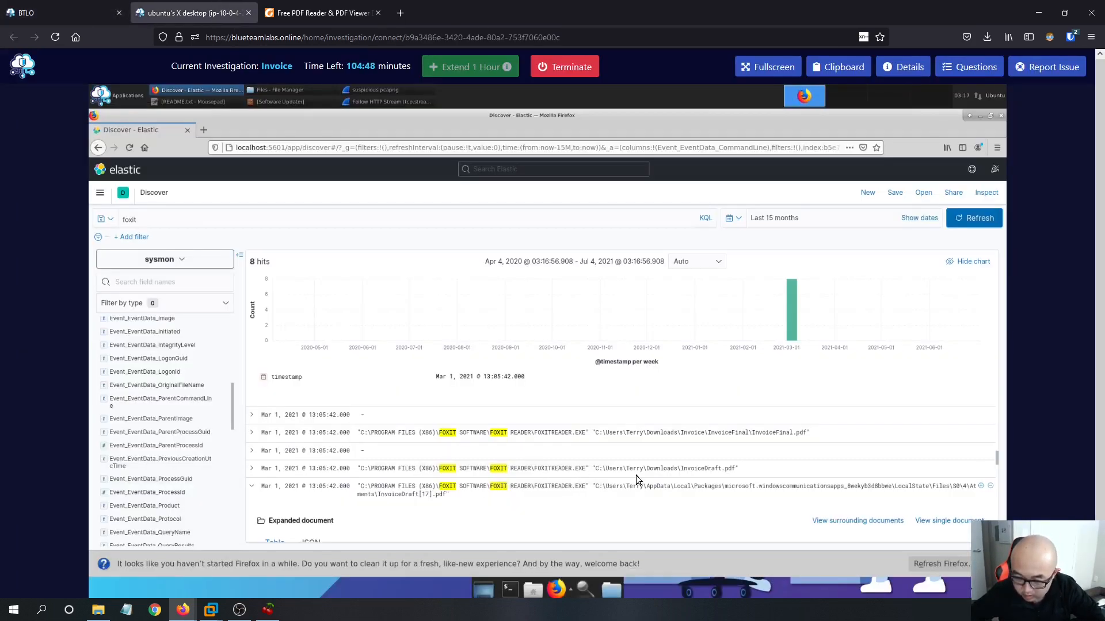
left_click(252, 434)
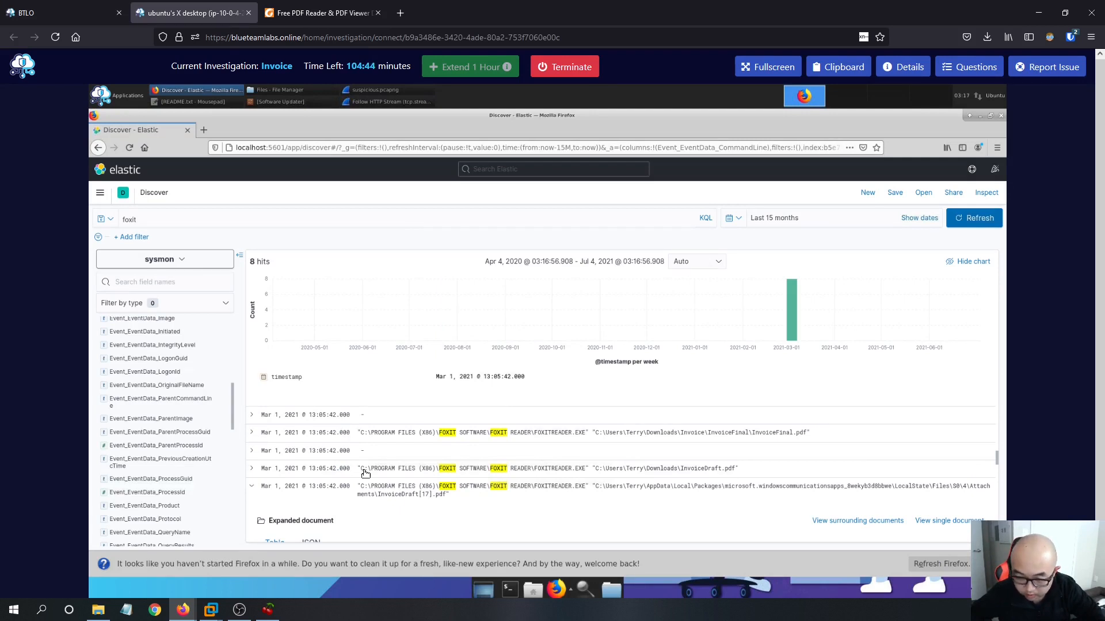
scroll(535, 477, "down", 3)
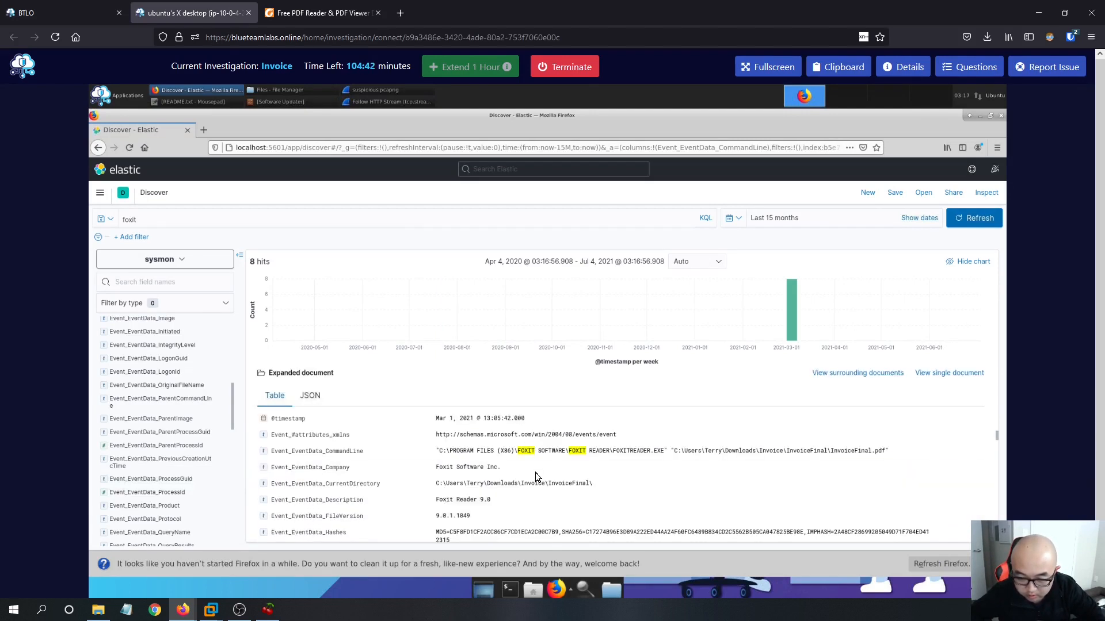
scroll(604, 466, "down", 6)
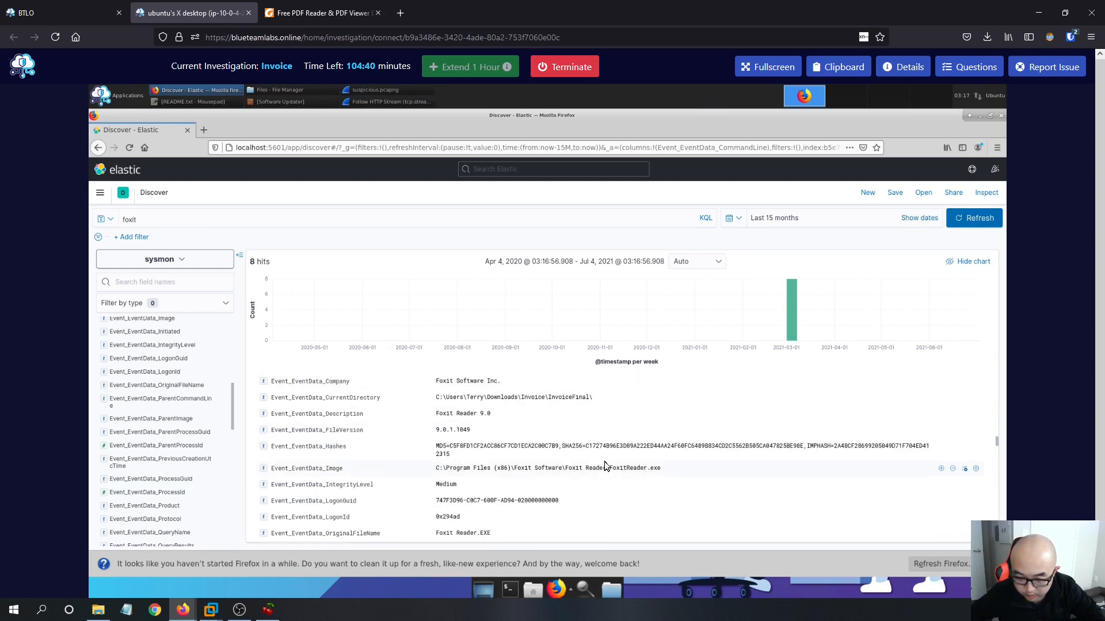
scroll(604, 465, "down", 6)
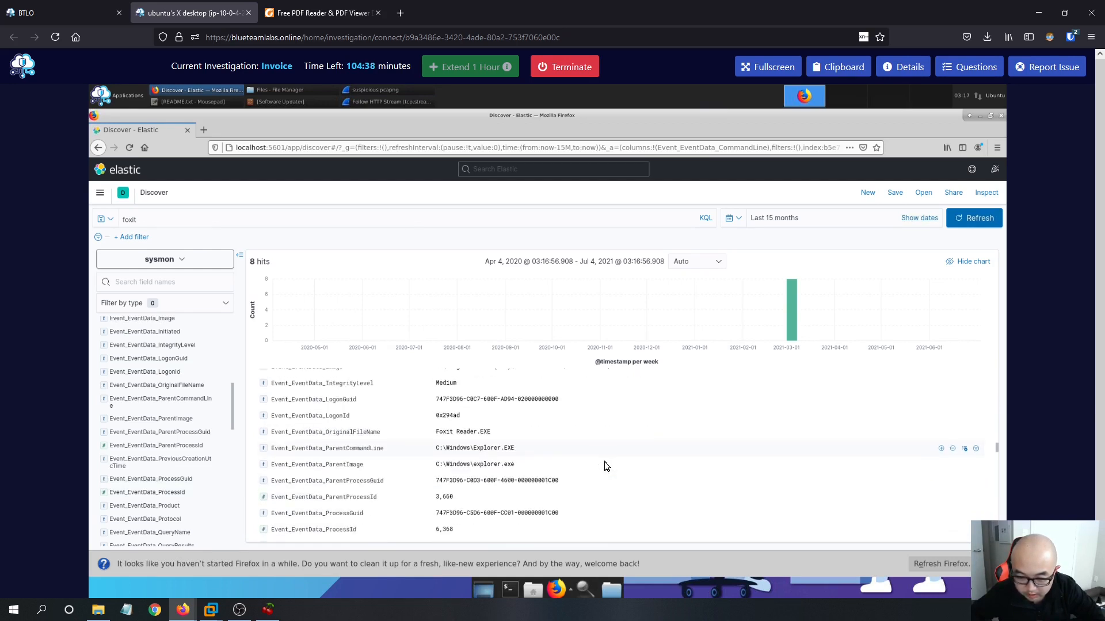
scroll(605, 466, "down", 9)
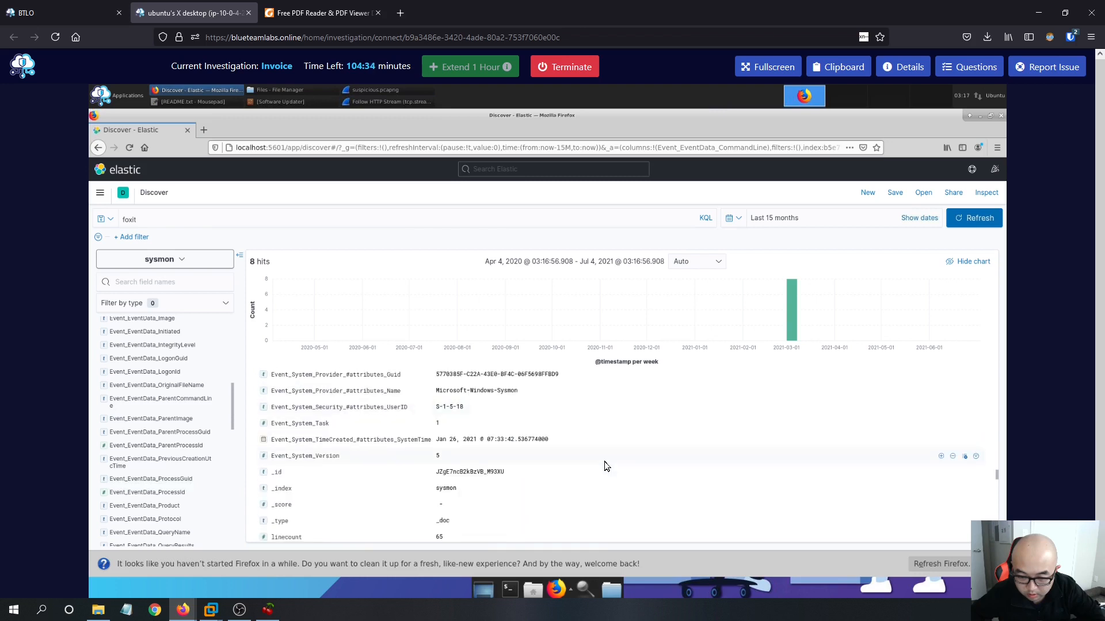
scroll(604, 466, "down", 3)
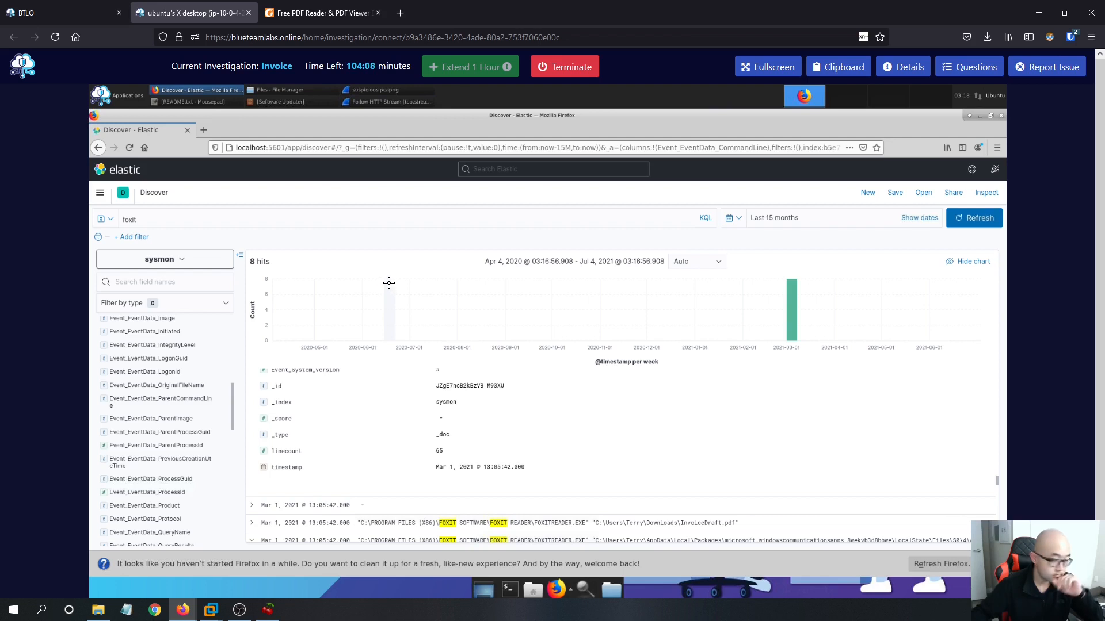
Examine the command line, current directory and image of the expanded InvoiceDraft[17].pdf event.
scroll(540, 439, "down", 2)
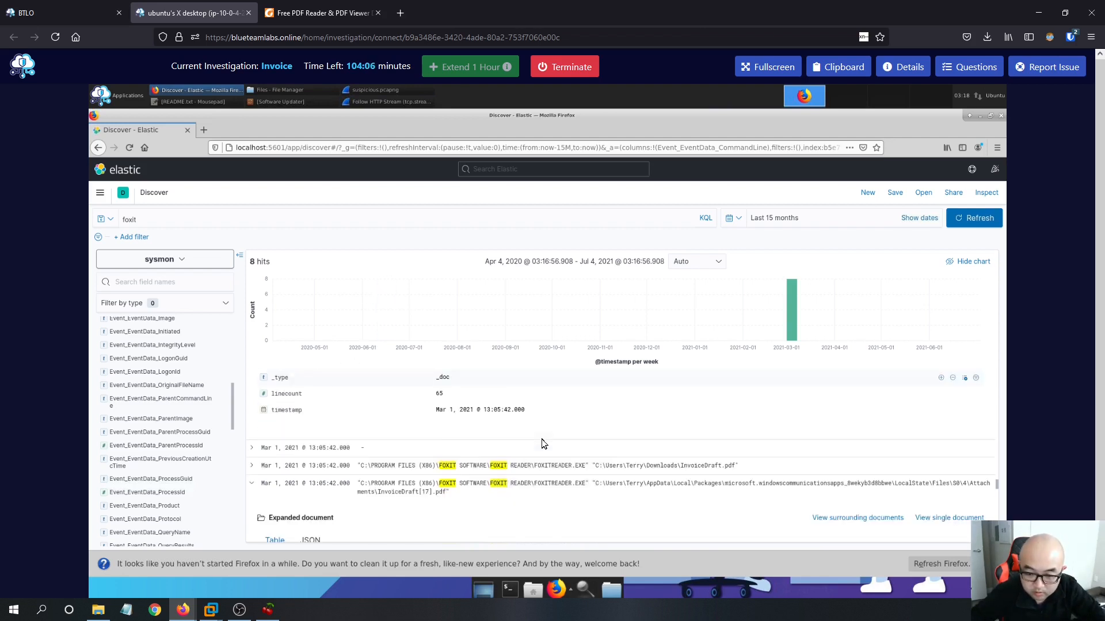
scroll(565, 470, "down", 3)
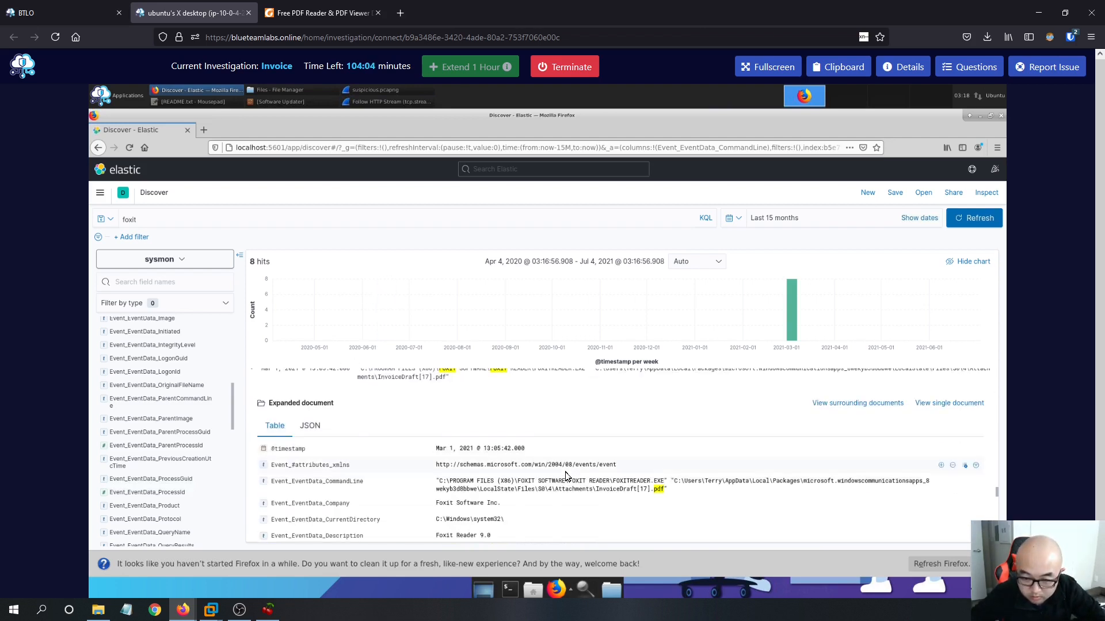
scroll(610, 489, "down", 3)
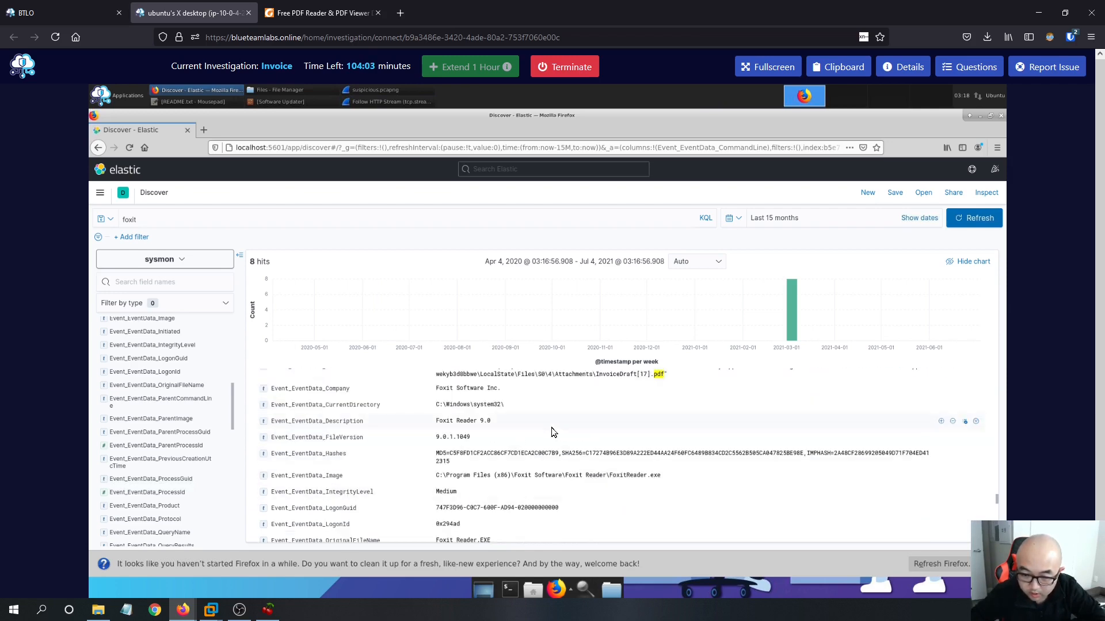
scroll(541, 421, "up", 3)
Switch to Wireshark, close the followed HTTP stream and filter the capture by http.
left_click(377, 94)
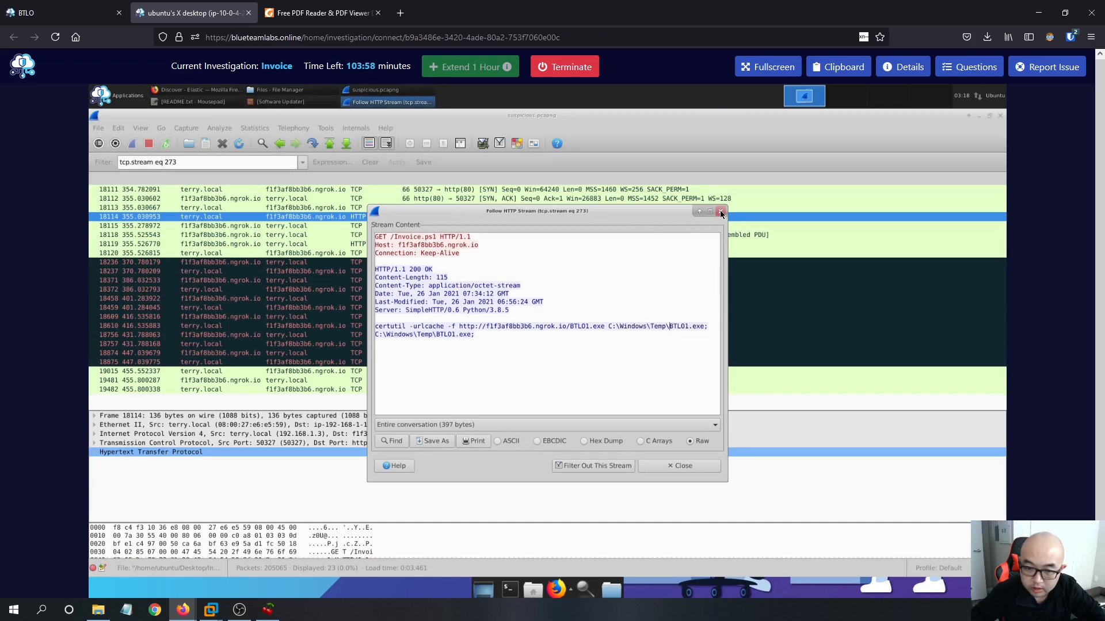
left_click(721, 214)
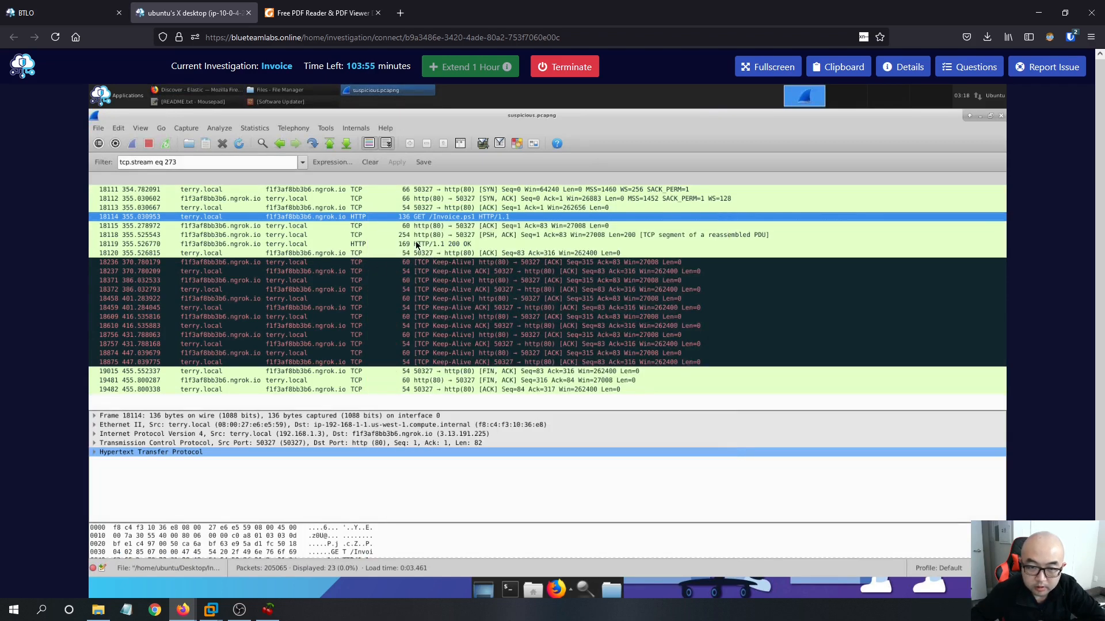
triple_click(128, 161)
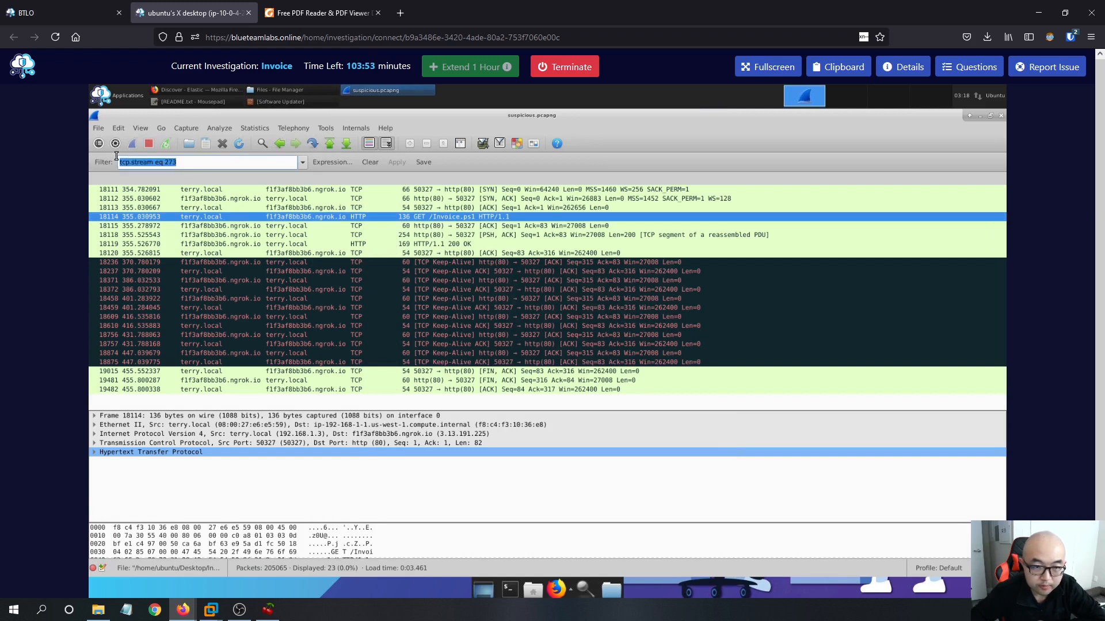
type("http")
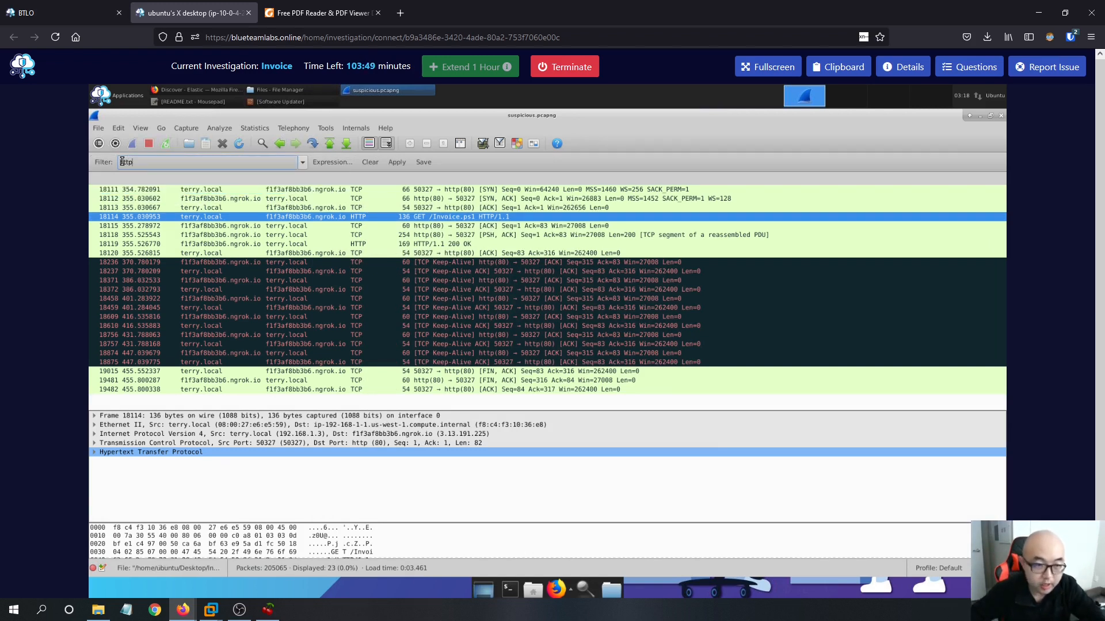
left_click(393, 162)
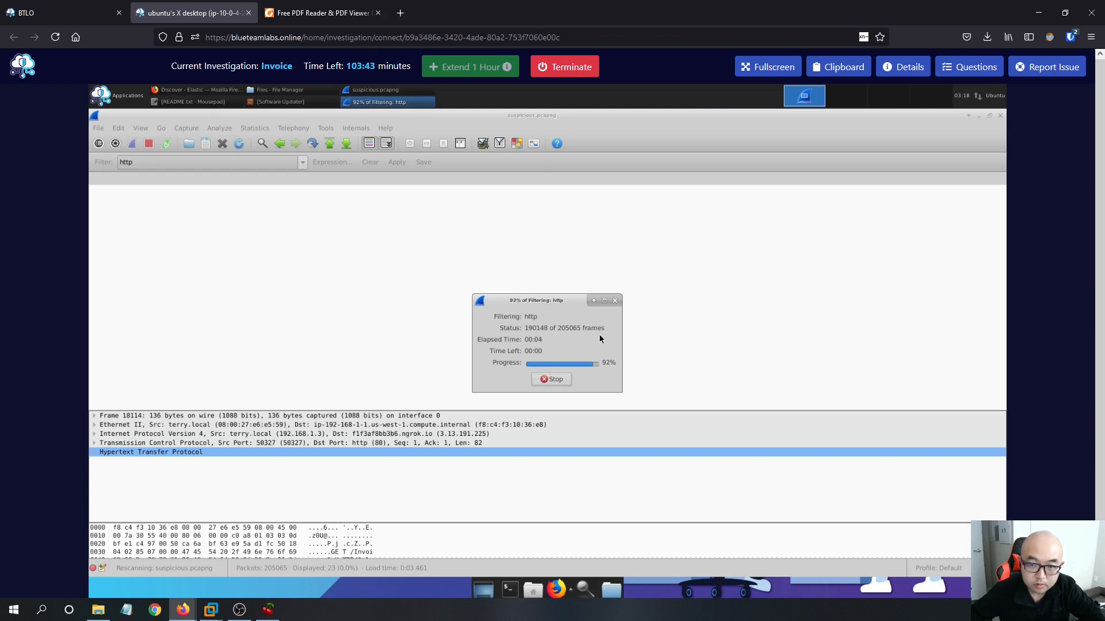
Follow the HTTP stream of the POST /adlog.php request in frame 18199.
scroll(464, 290, "down", 2)
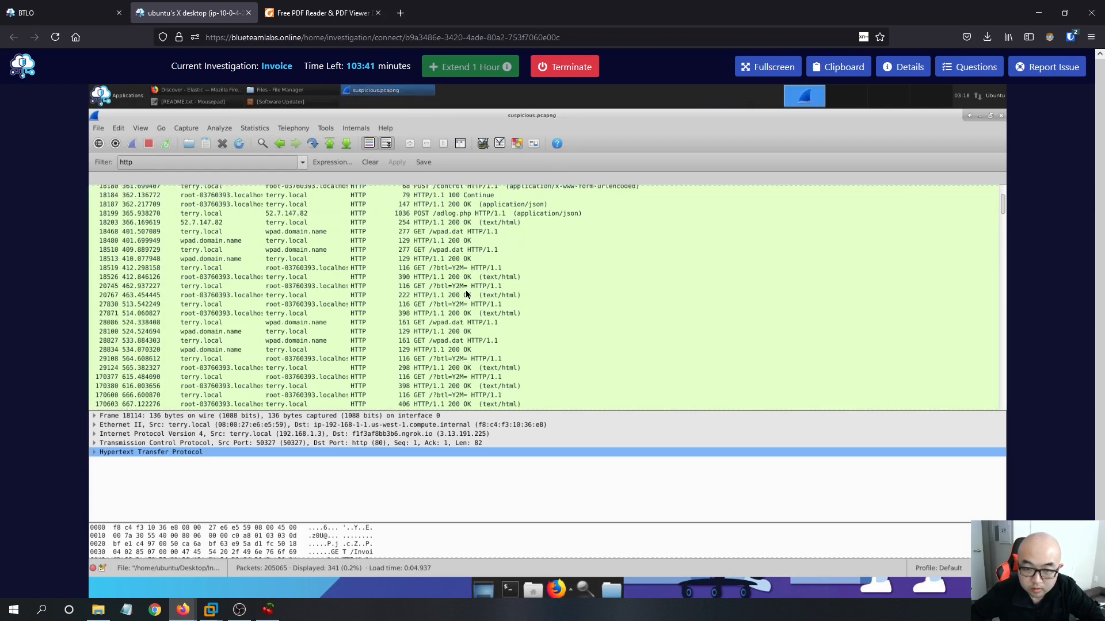
left_click(481, 215)
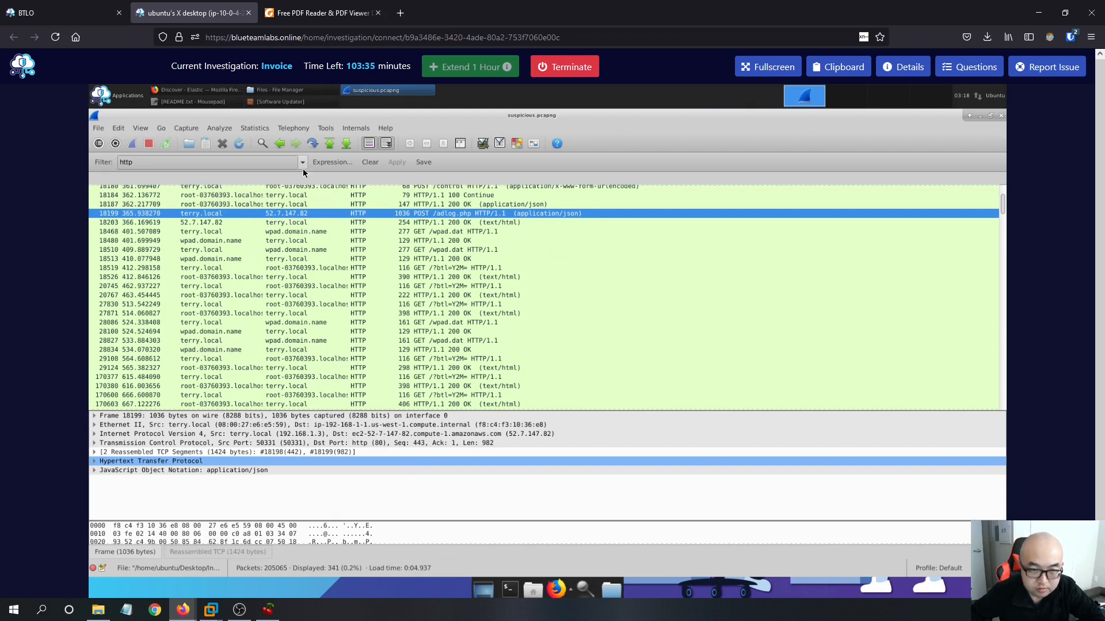
right_click(319, 213)
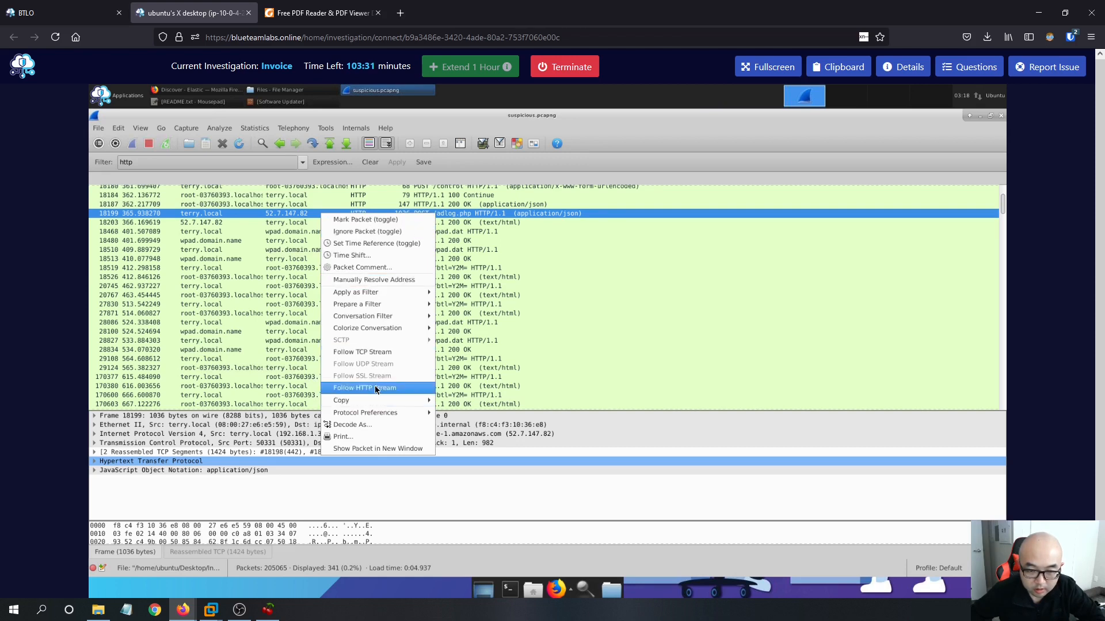
left_click(377, 388)
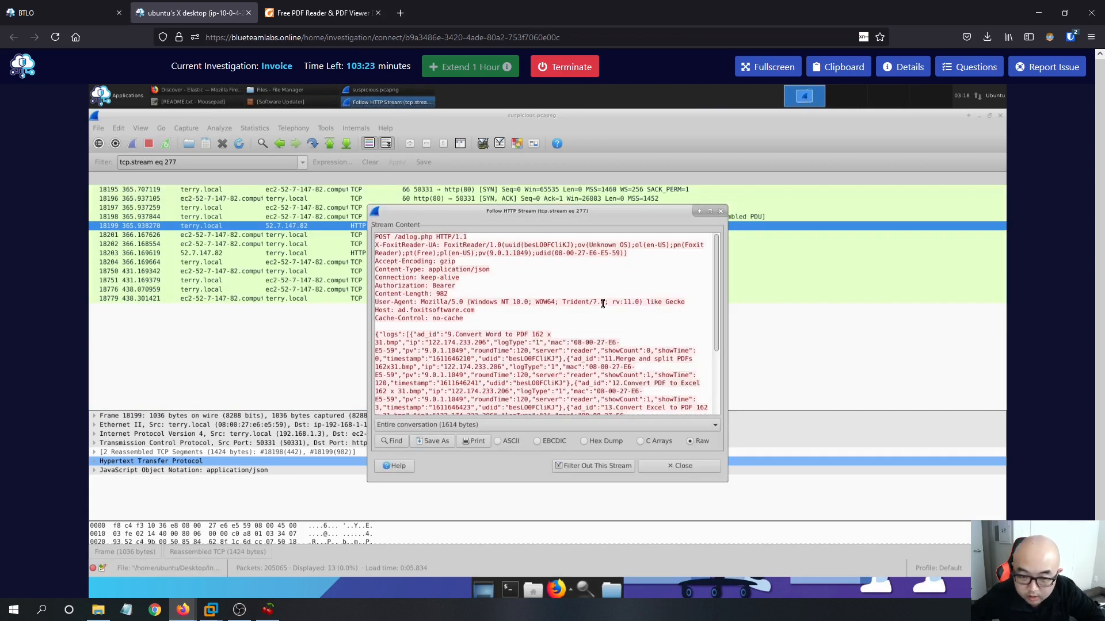
Read the /adlog.php request and its response, and highlight FoxitReader in the X-FoxitReader-UA header.
scroll(604, 305, "down", 3)
scroll(609, 308, "down", 1)
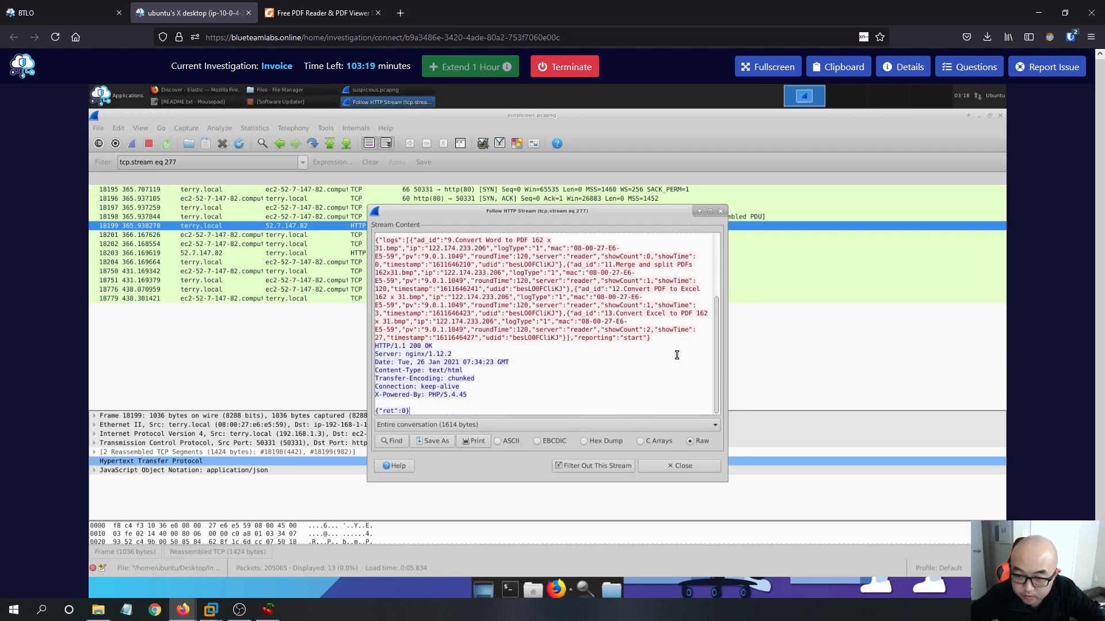
scroll(538, 320, "up", 2)
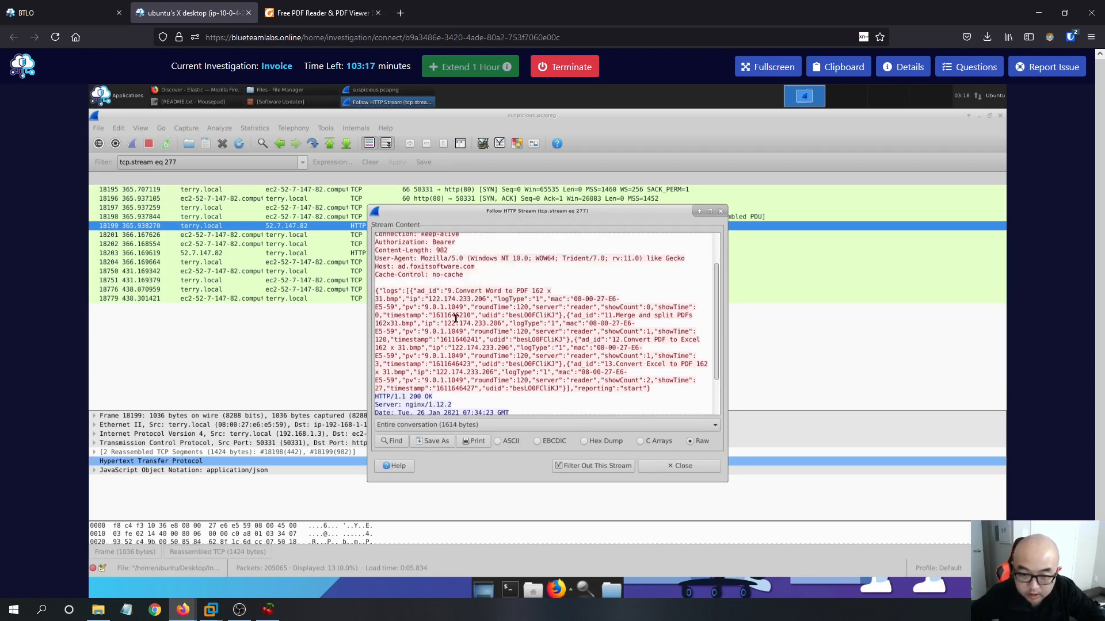
scroll(492, 341, "up", 1)
scroll(492, 341, "up", 1)
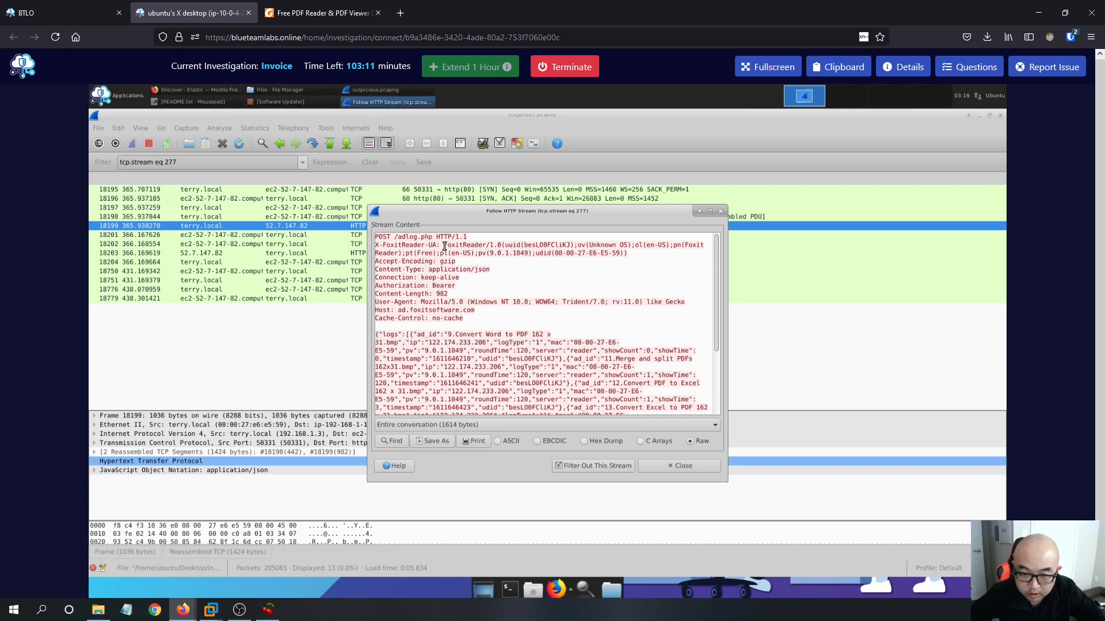
left_click_drag(459, 247, 485, 248)
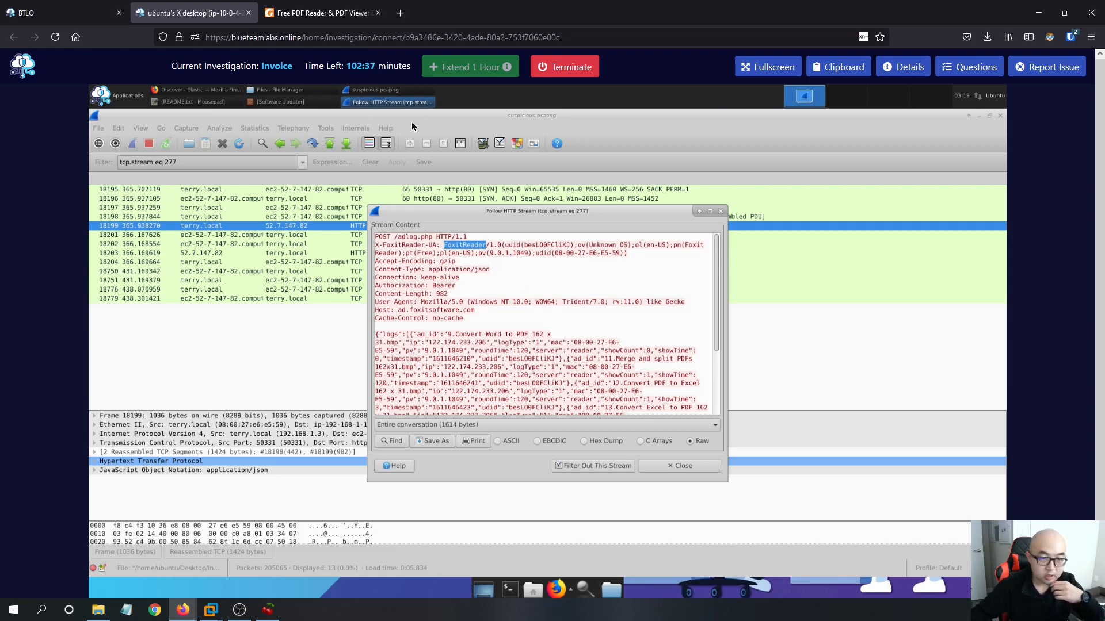
Return to Kibana and review the system, time and parent process fields of the second expanded InvoiceFinal.pdf event.
left_click(201, 90)
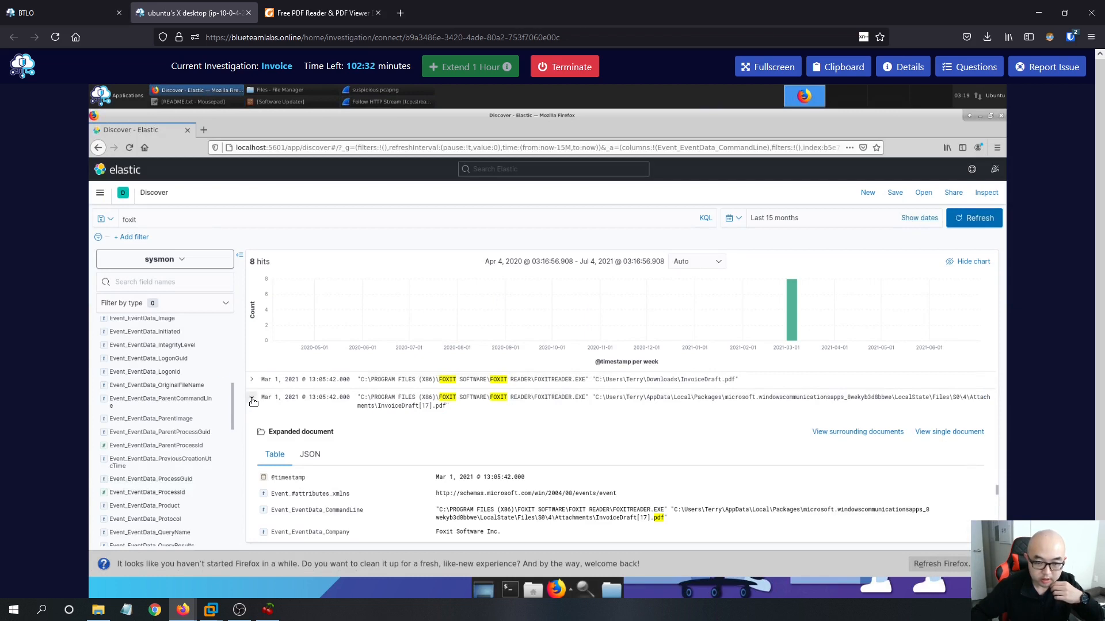
scroll(540, 416, "down", 10)
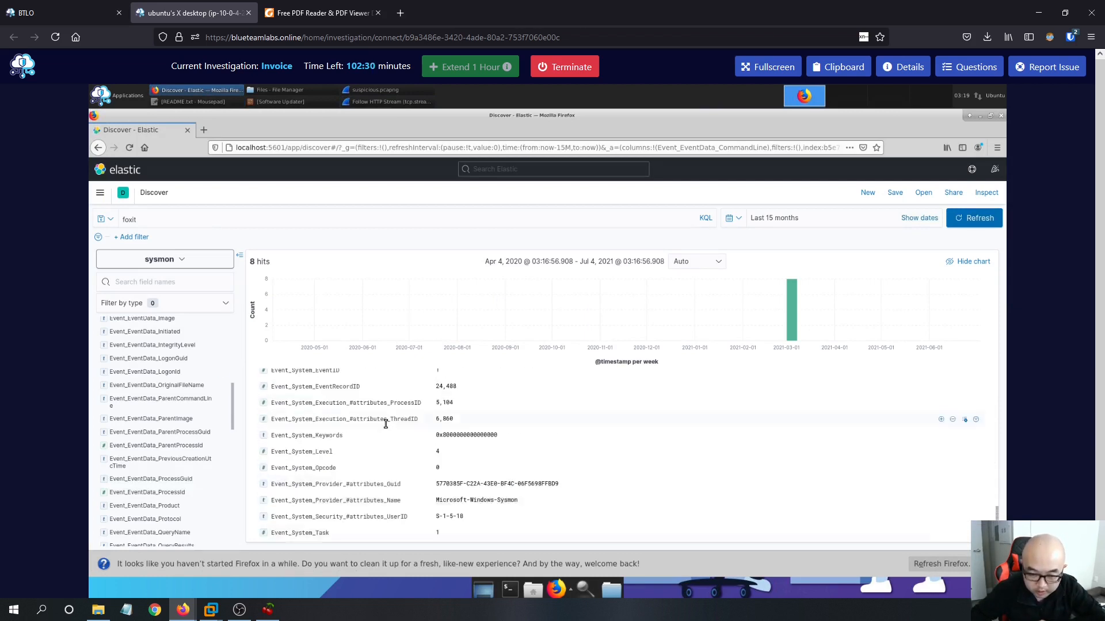
scroll(385, 424, "up", 4)
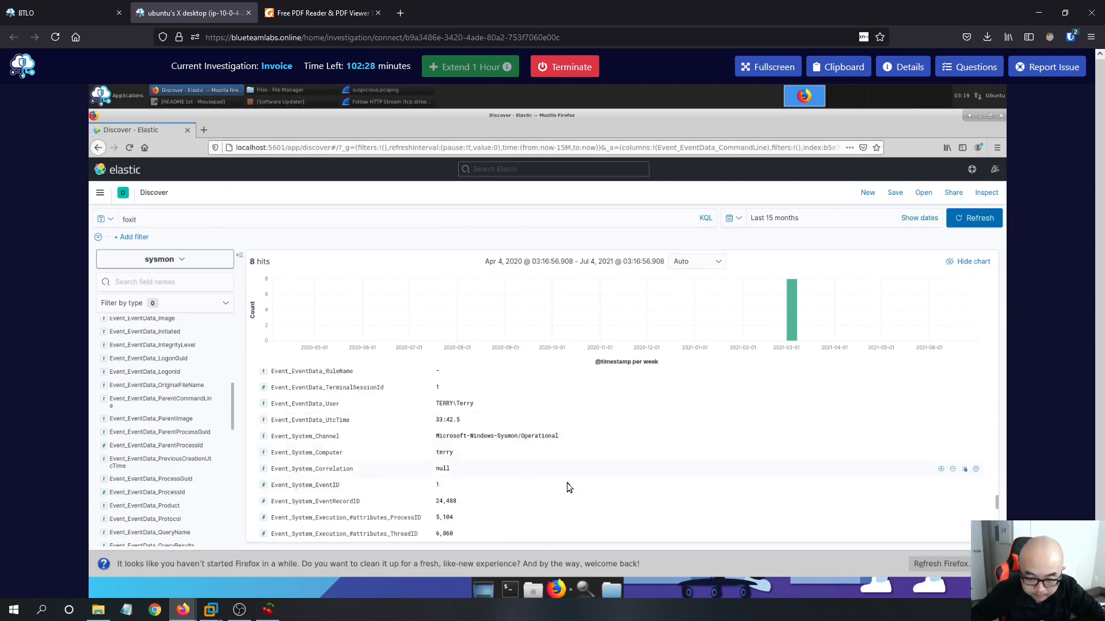
scroll(525, 476, "up", 5)
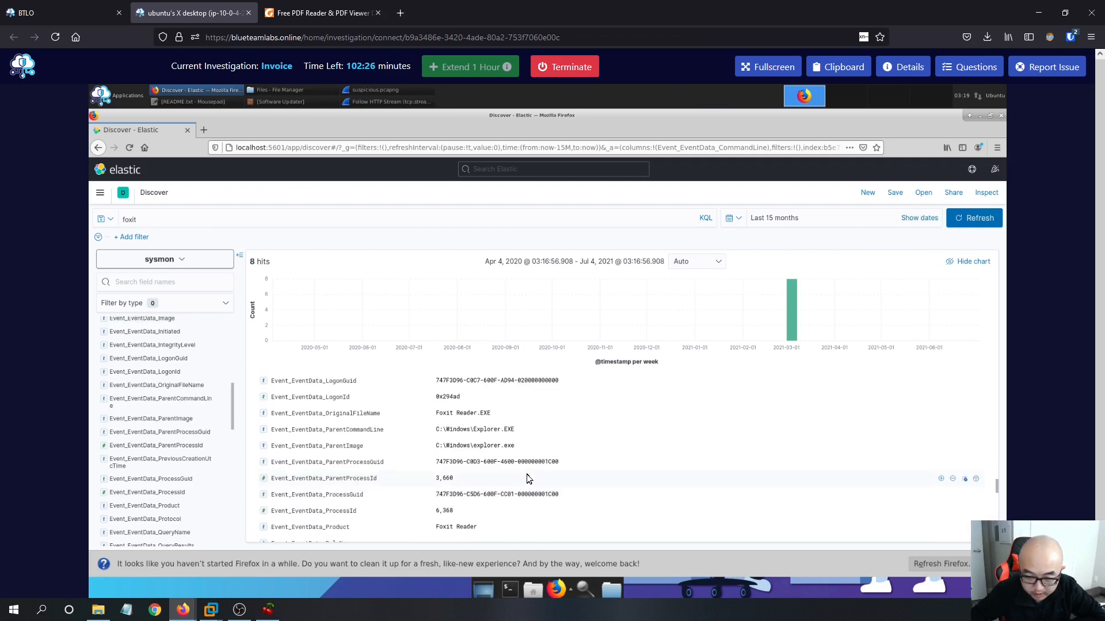
Review the process and command line fields of the expanded InvoiceFinal.pdf event once more and collapse the event.
scroll(527, 478, "up", 2)
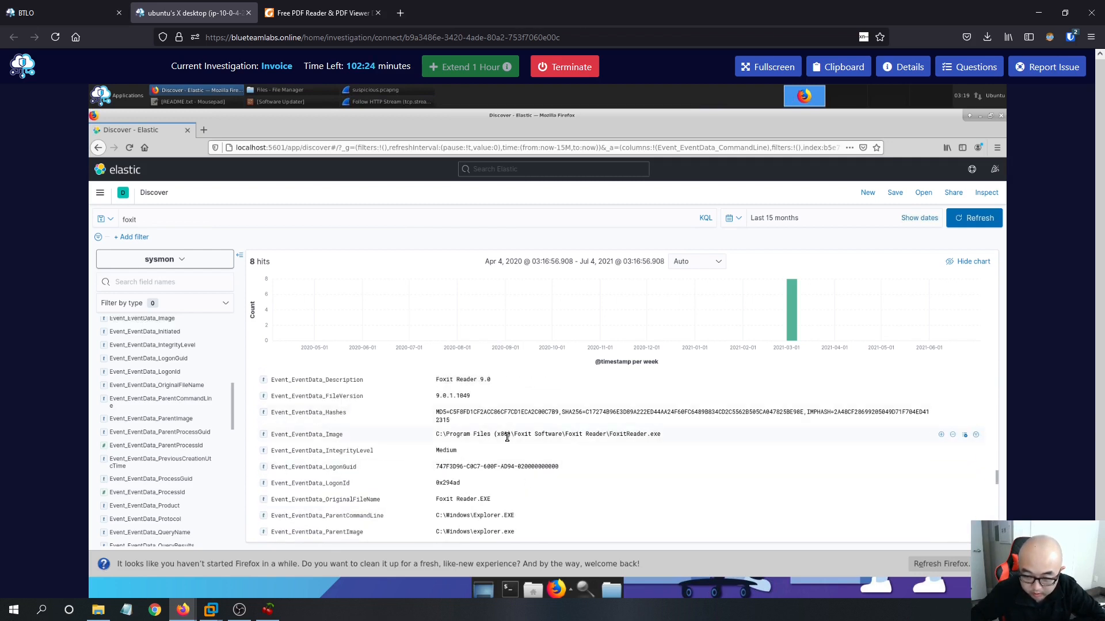
scroll(509, 439, "up", 2)
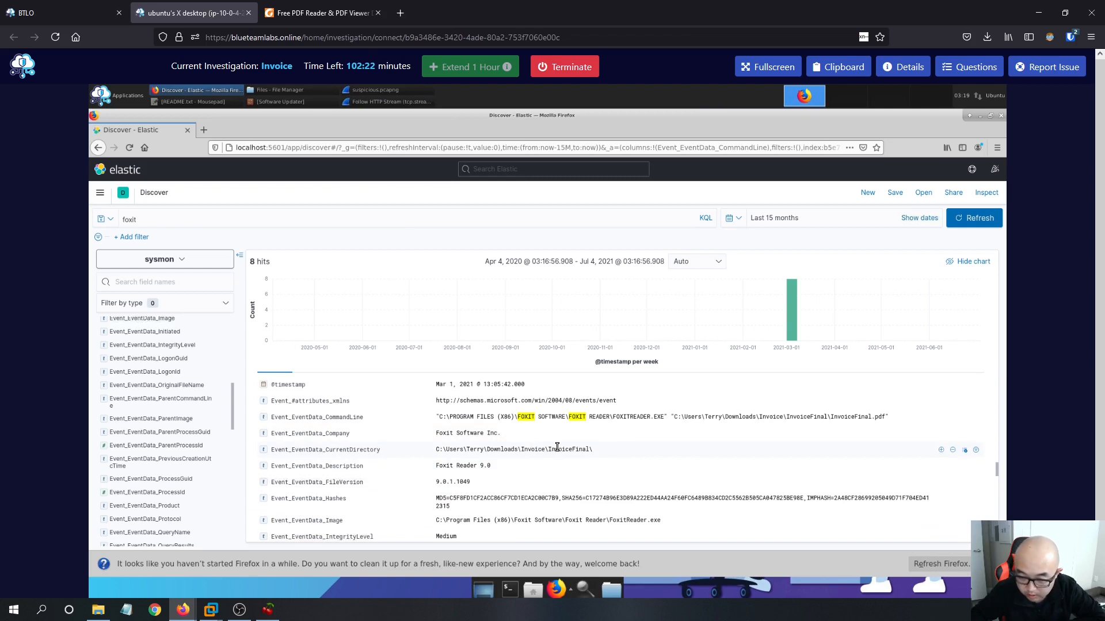
scroll(404, 426, "up", 2)
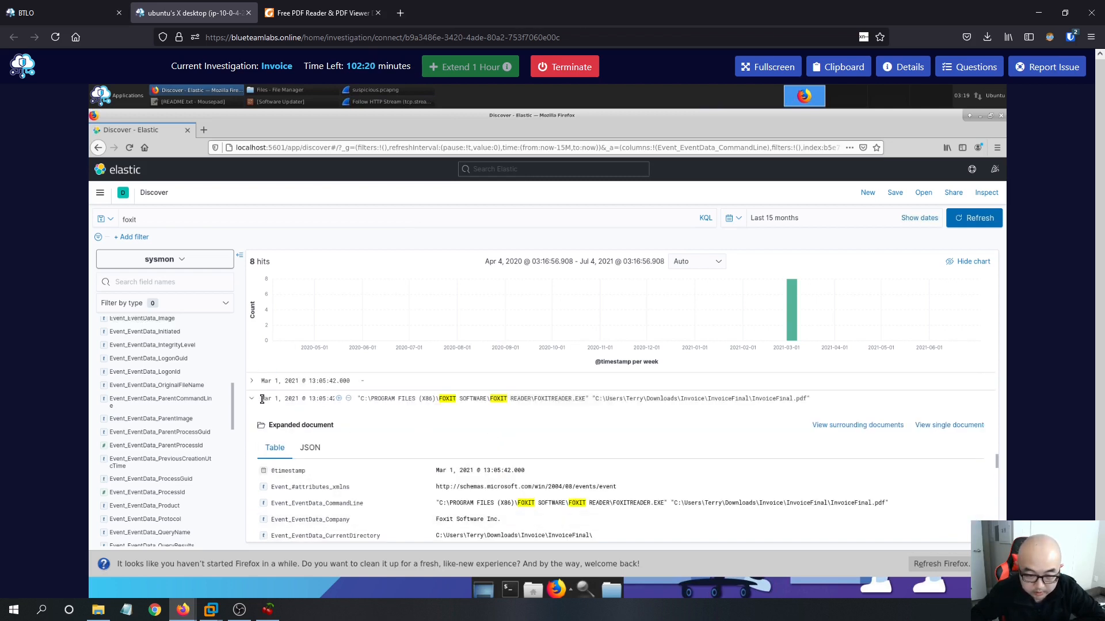
scroll(352, 430, "down", 5)
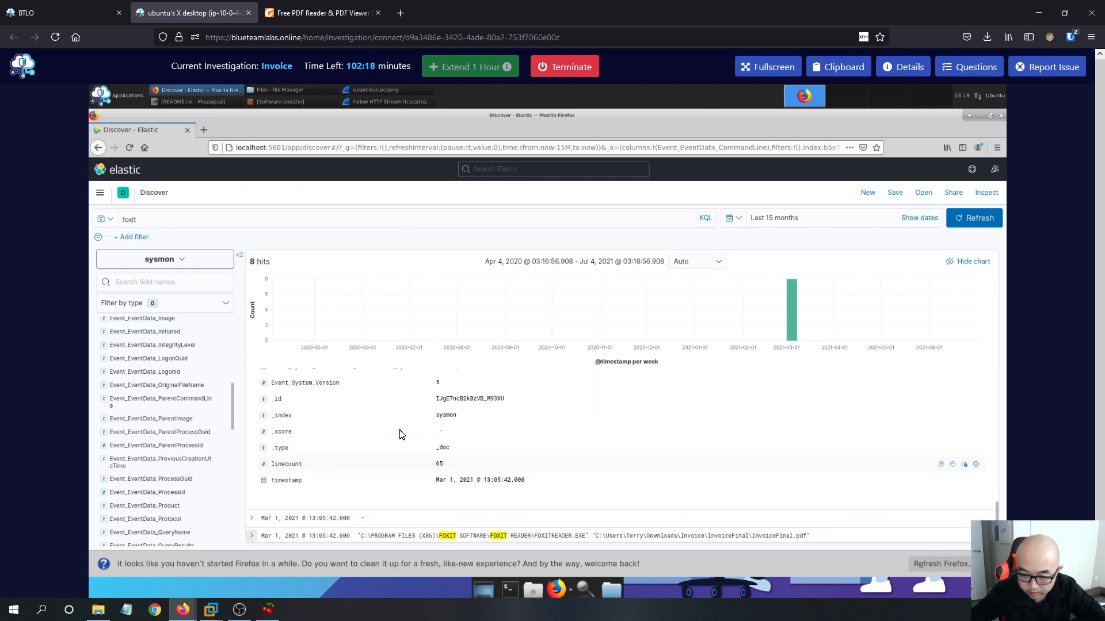
scroll(324, 423, "up", 5)
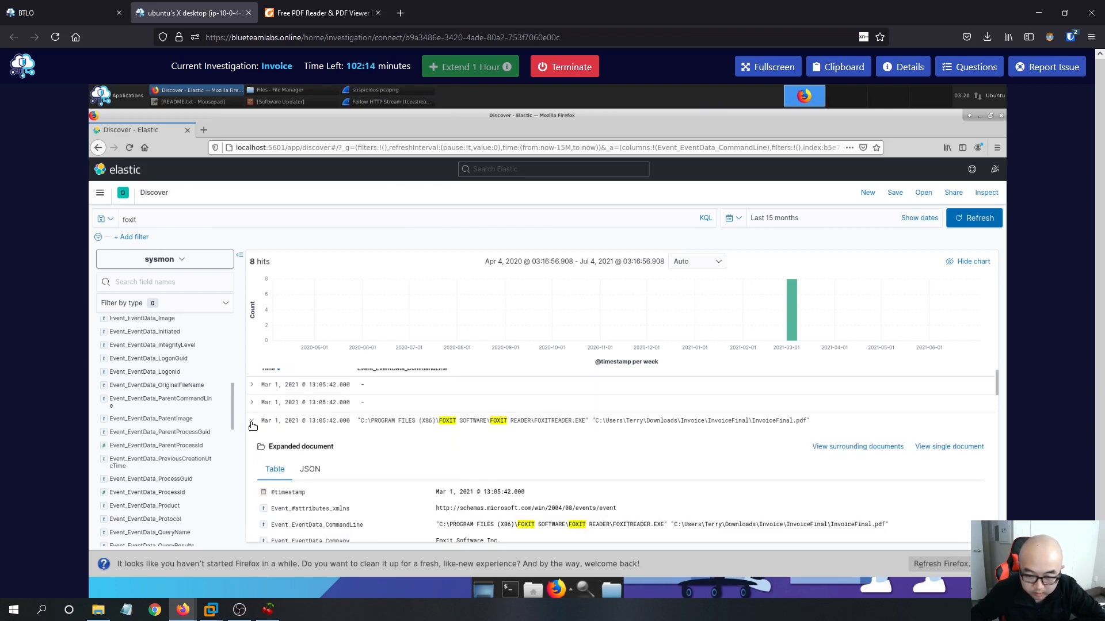
left_click(253, 423)
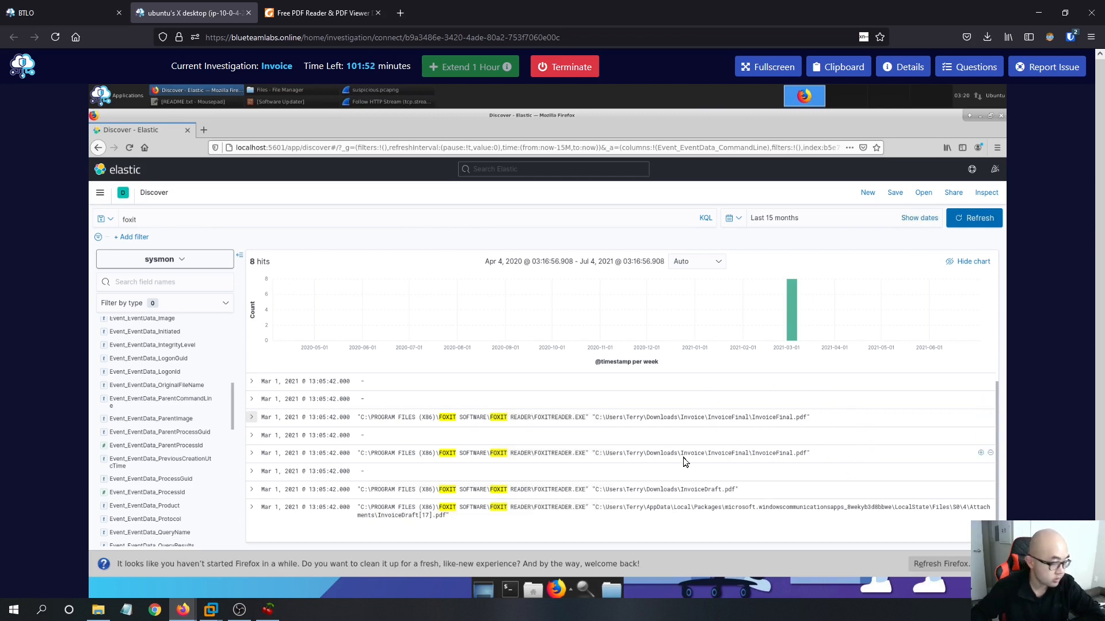
Switch to the BTLO investigation page and review the submission questions about the C2 domain and the connecting document.
left_click(94, 14)
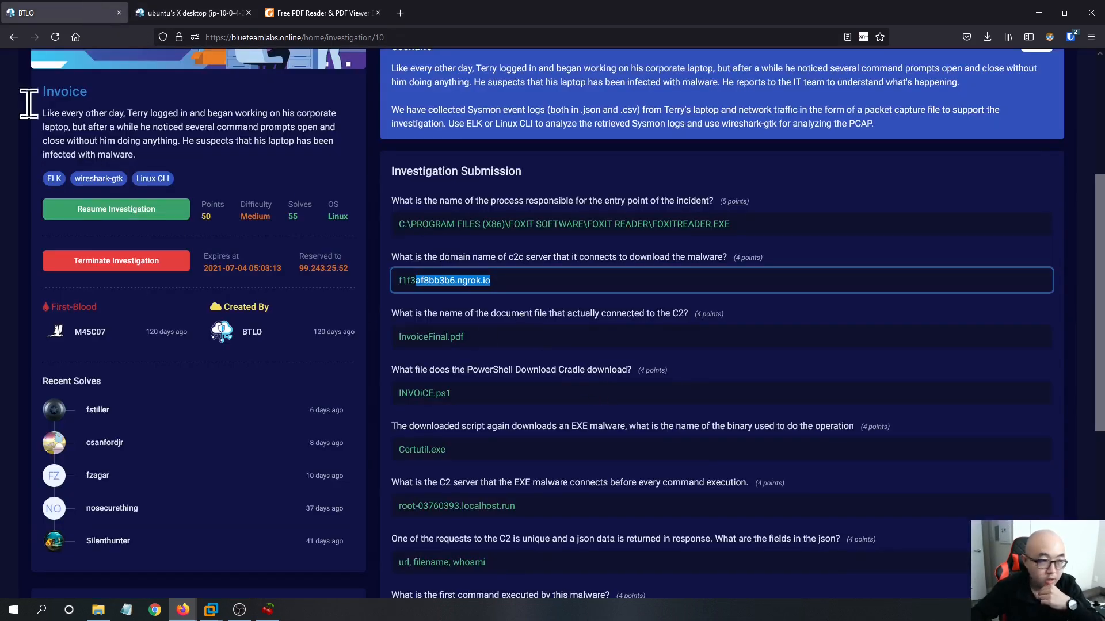
key("alt+Tab")
key("alt+Tab")
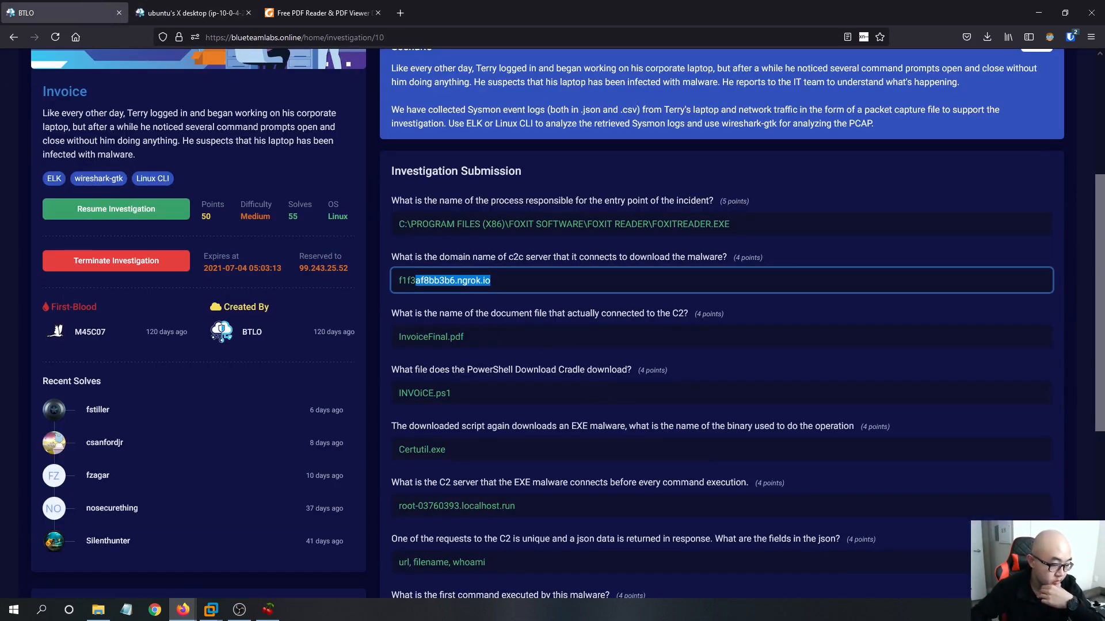
scroll(599, 432, "down", 1)
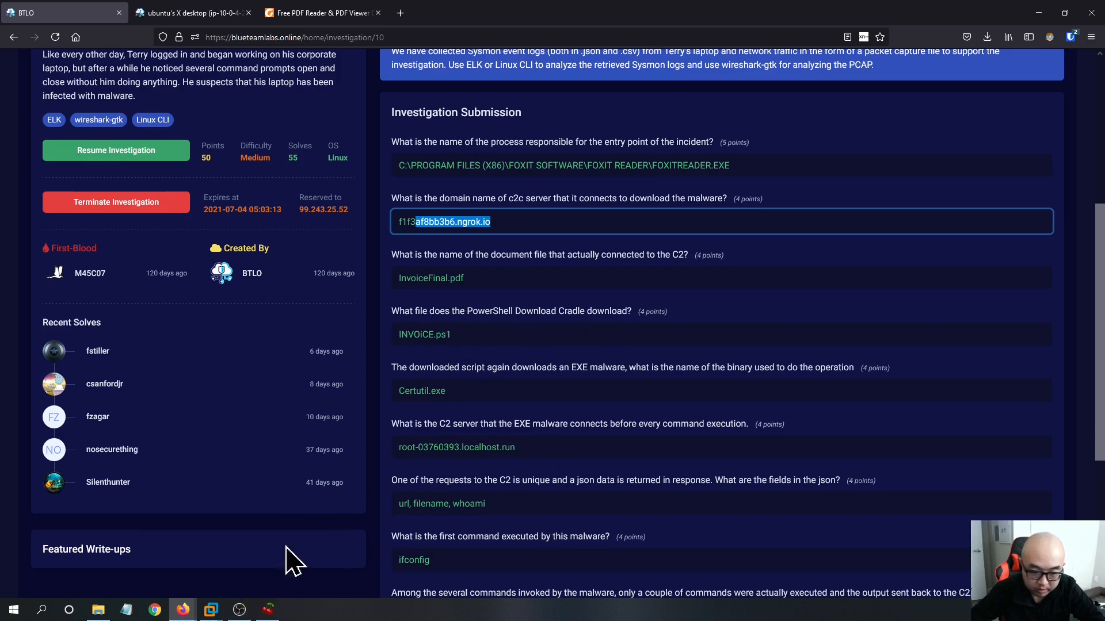
left_click(212, 611)
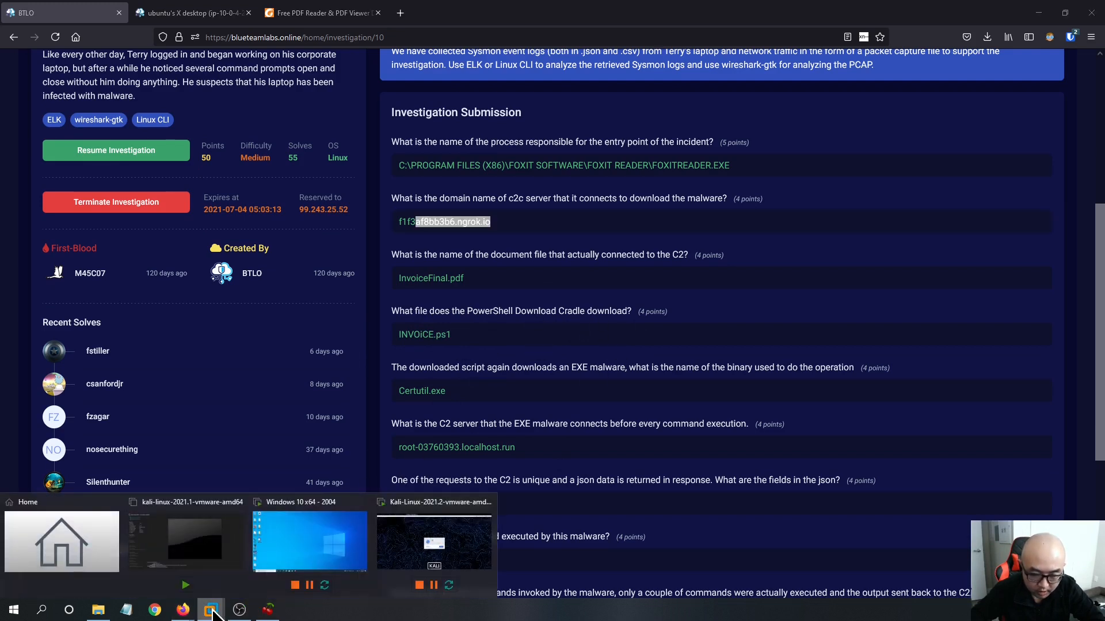
left_click(552, 19)
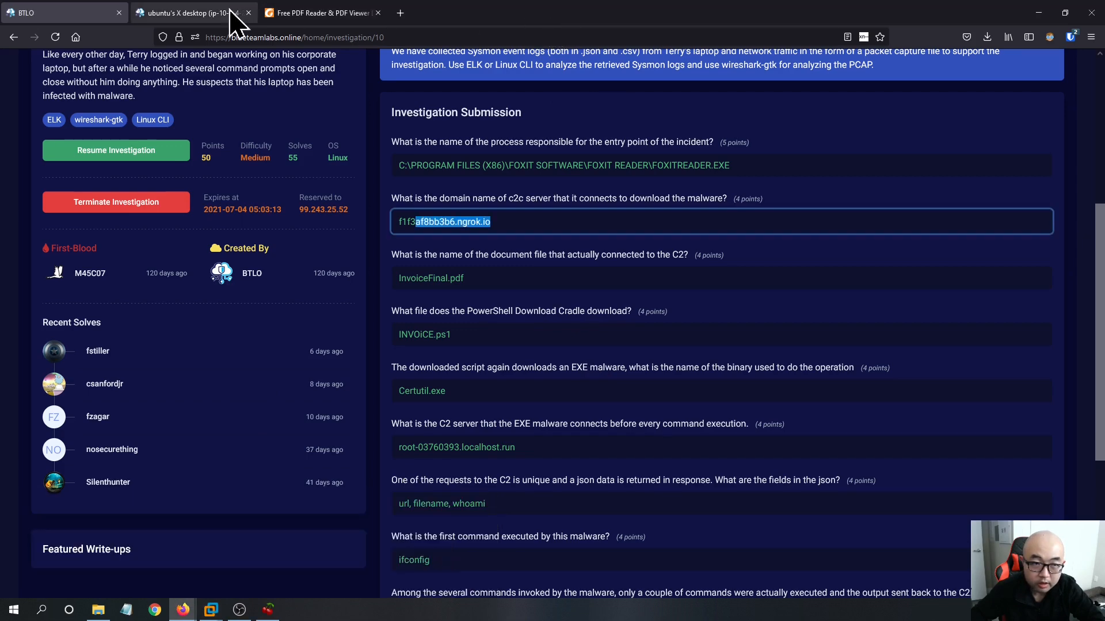
Return to Wireshark on the lab desktop, close the followed /adlog.php stream and filter the capture by http.
left_click(230, 11)
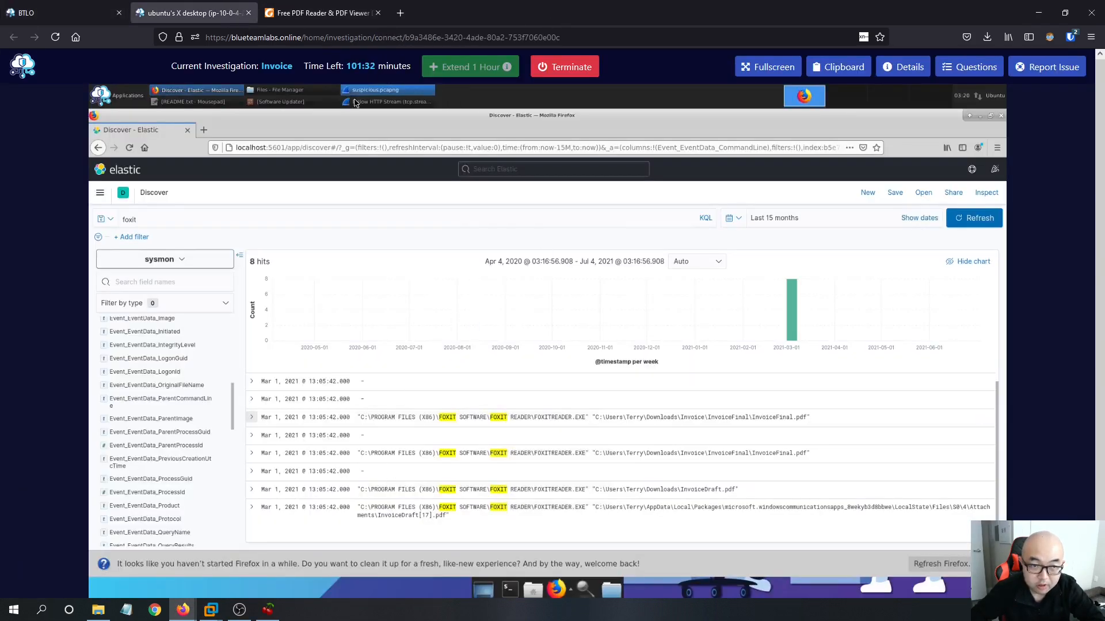
left_click(355, 103)
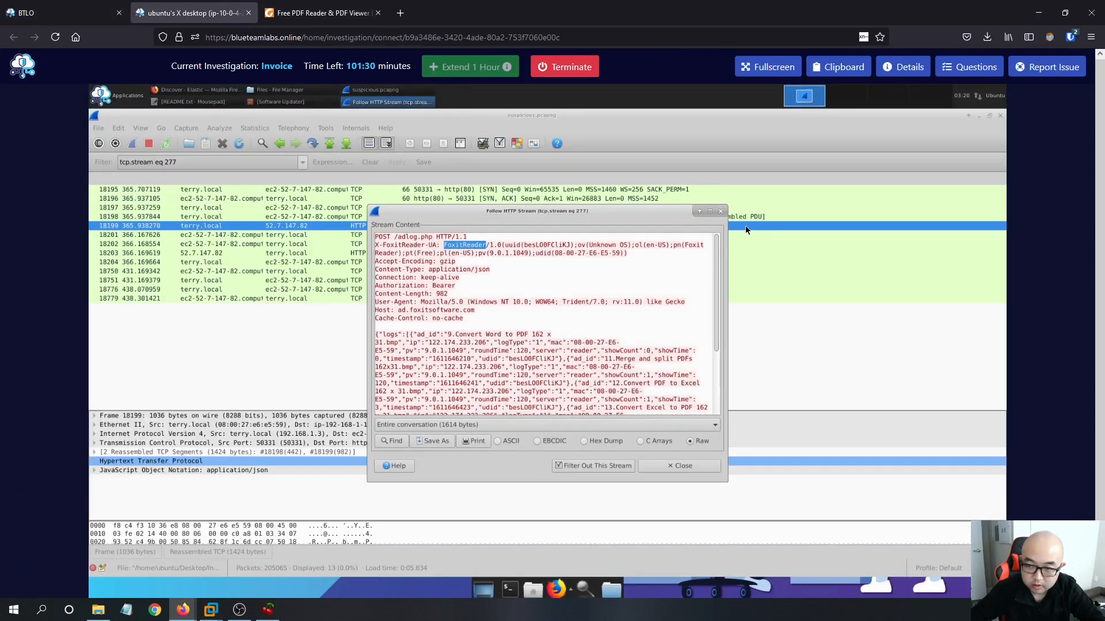
left_click(719, 214)
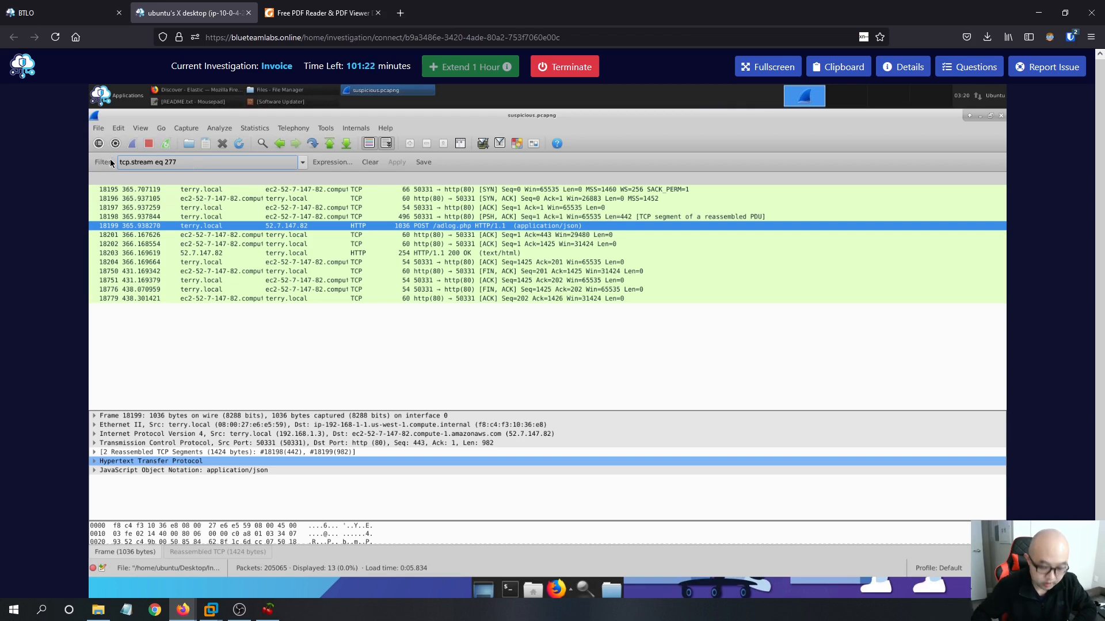
key("ctrl+a")
type("htt")
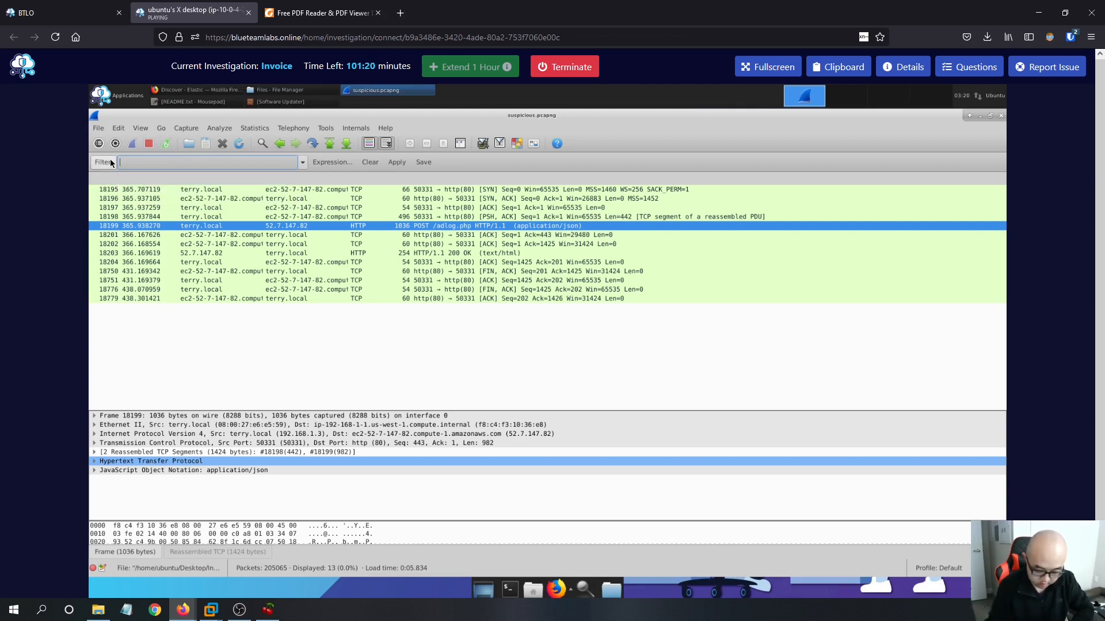
type("p")
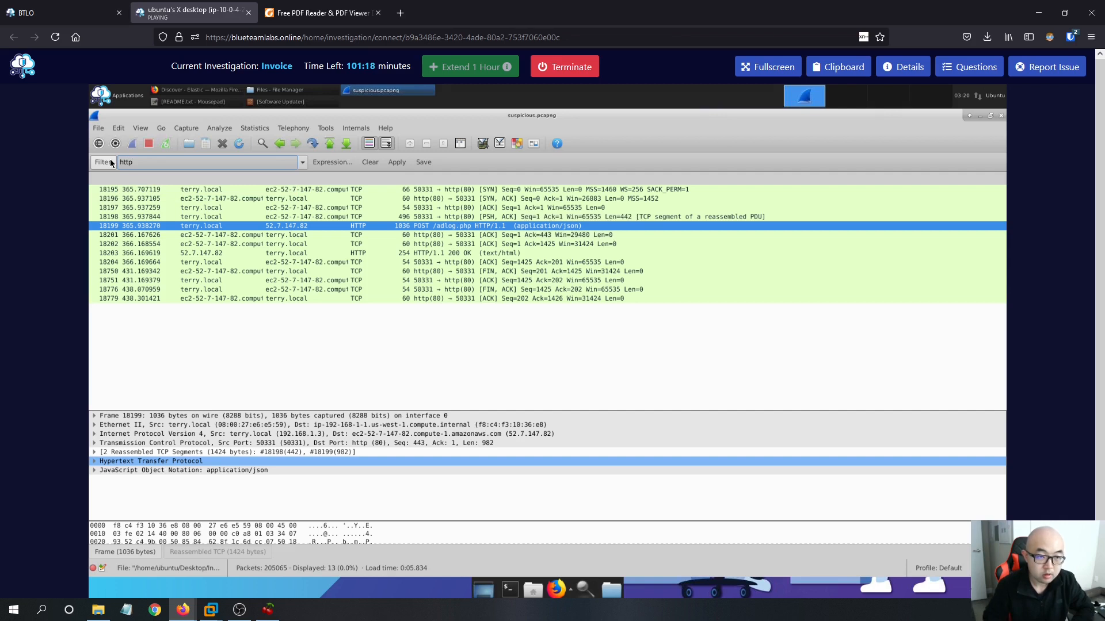
key("Return")
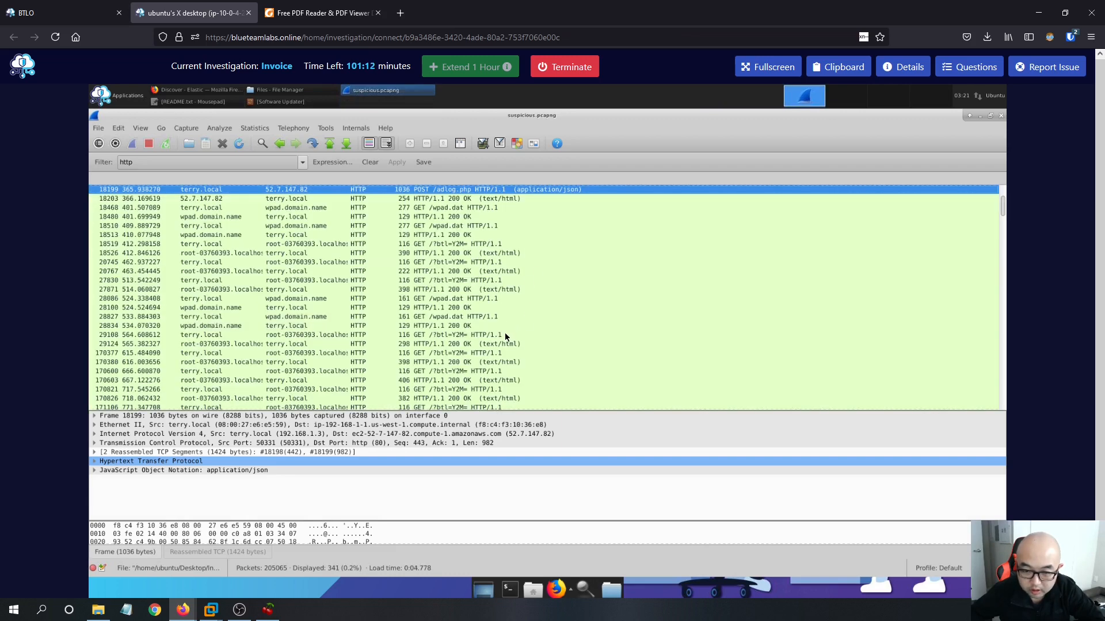
Follow the HTTP stream of the GET /Invoice.ps1 request in frame 18114 and highlight the BTLO1.exe URL in the certutil command.
scroll(496, 310, "up", 5)
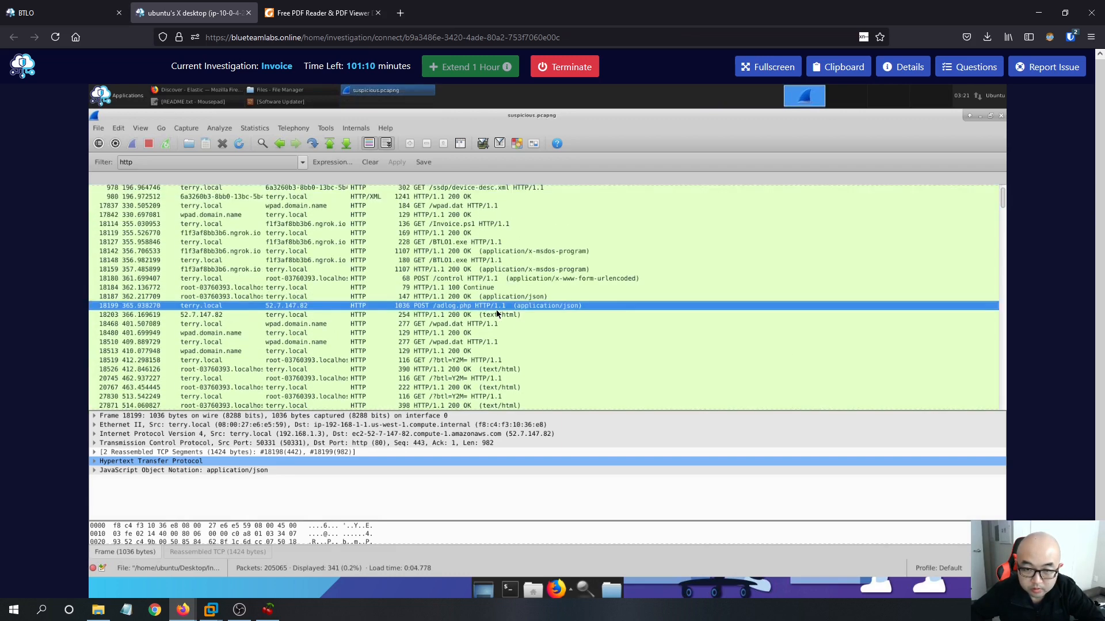
scroll(496, 313, "up", 1)
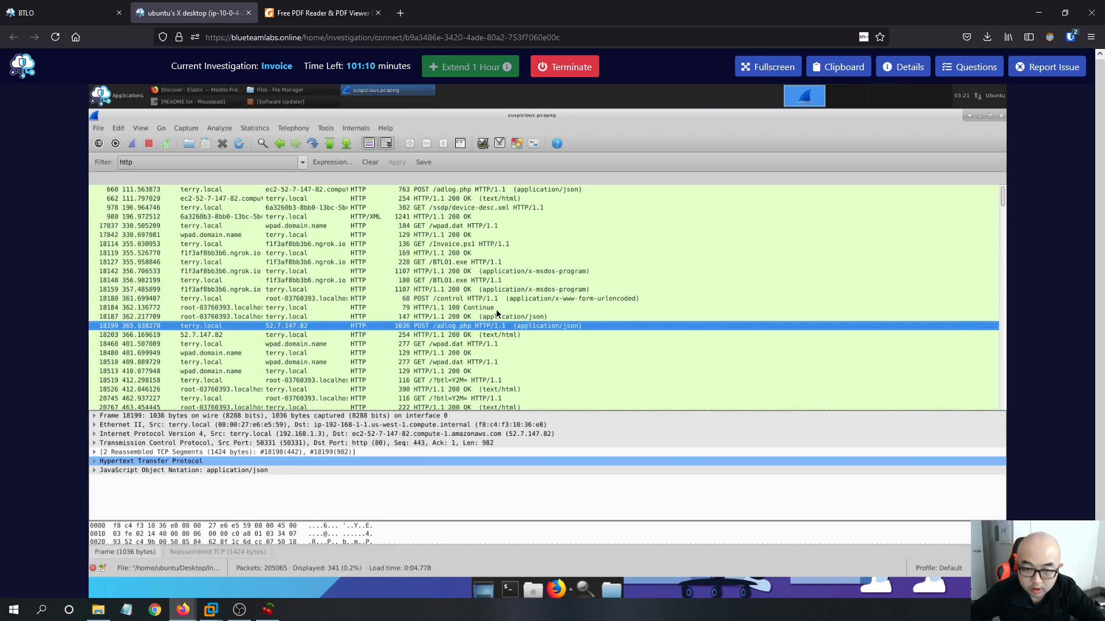
left_click(477, 241)
right_click(480, 243)
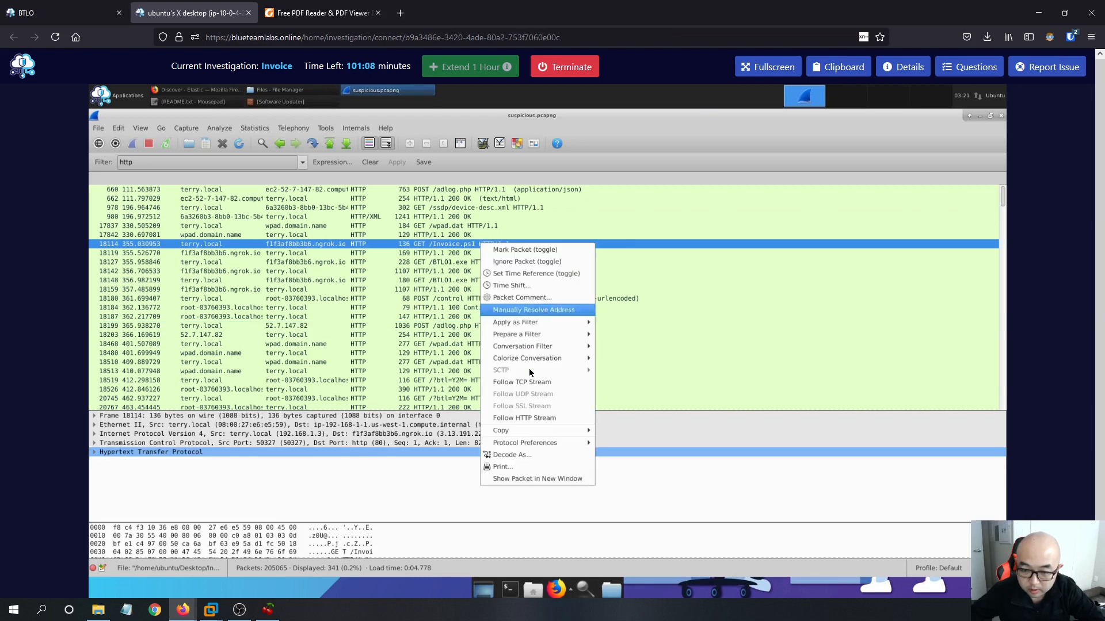
left_click(540, 417)
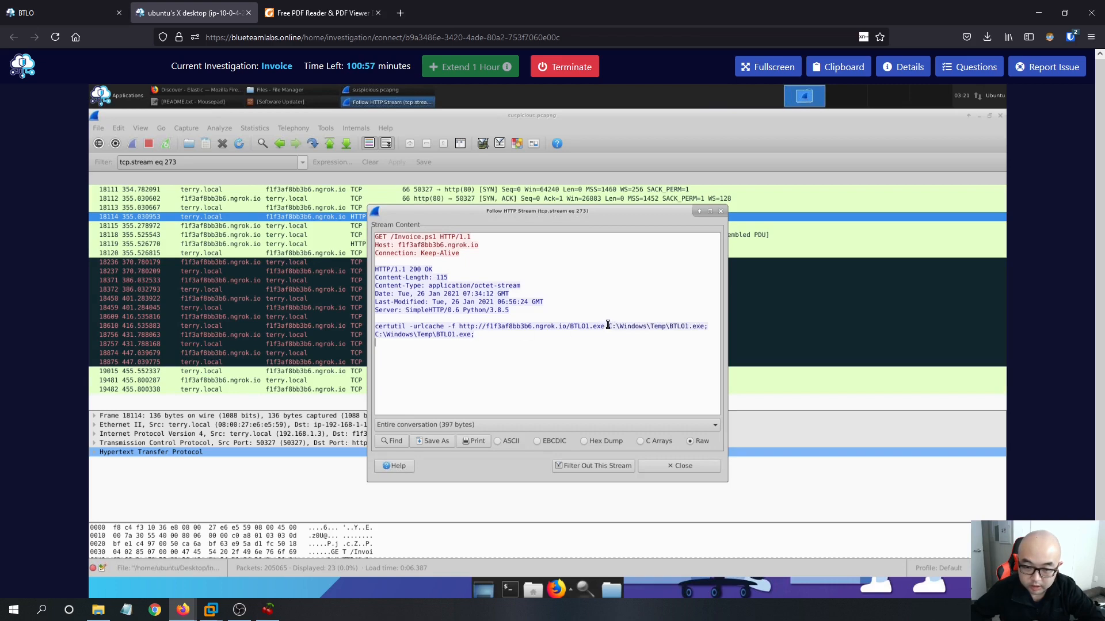
left_click_drag(608, 326, 468, 326)
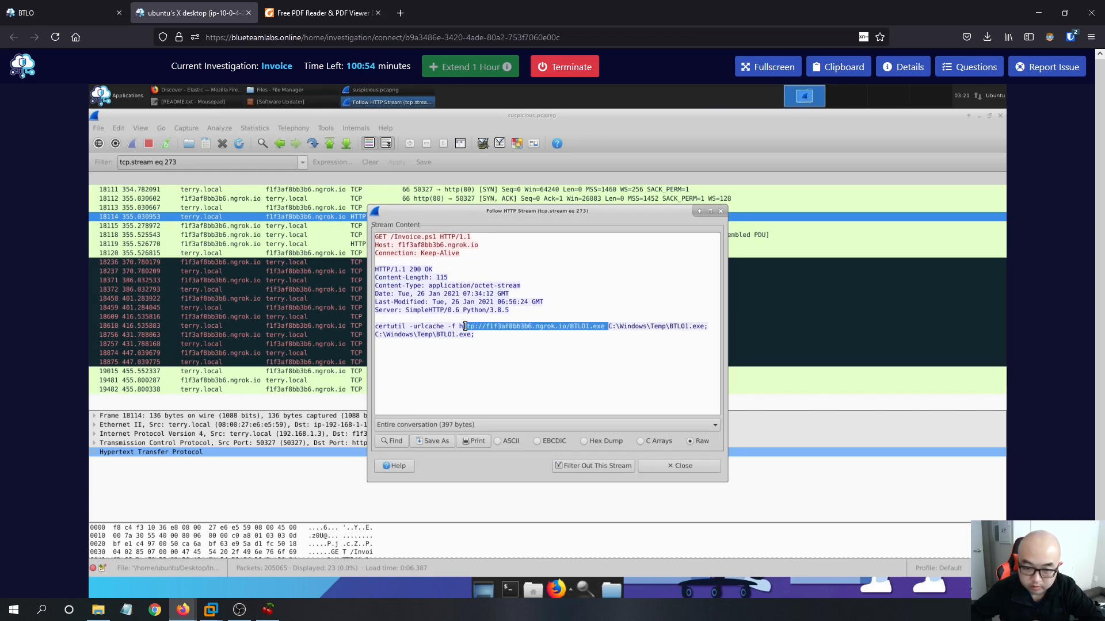
Go back to the BTLO questions and highlight the one asking what file the PowerShell Download Cradle downloads.
left_click(103, 18)
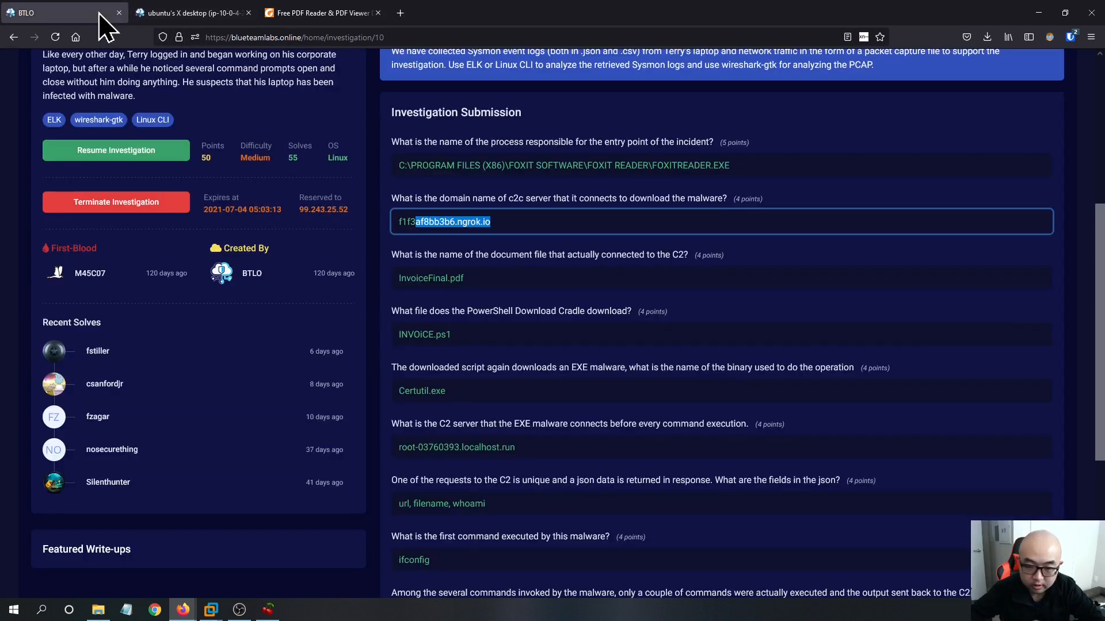
left_click(512, 275)
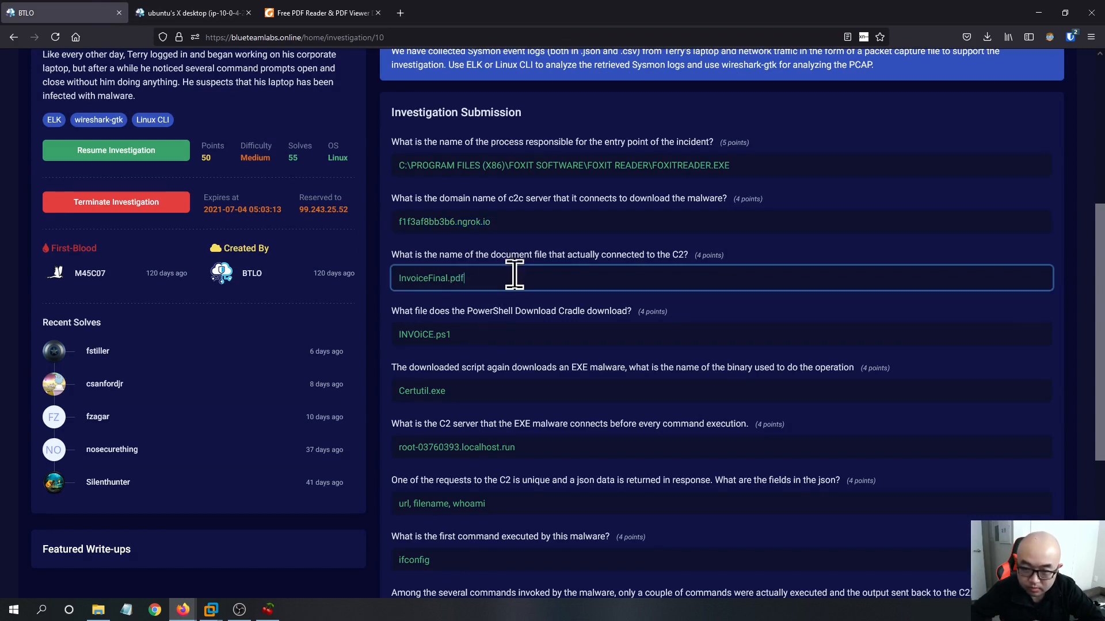
scroll(518, 310, "down", 2)
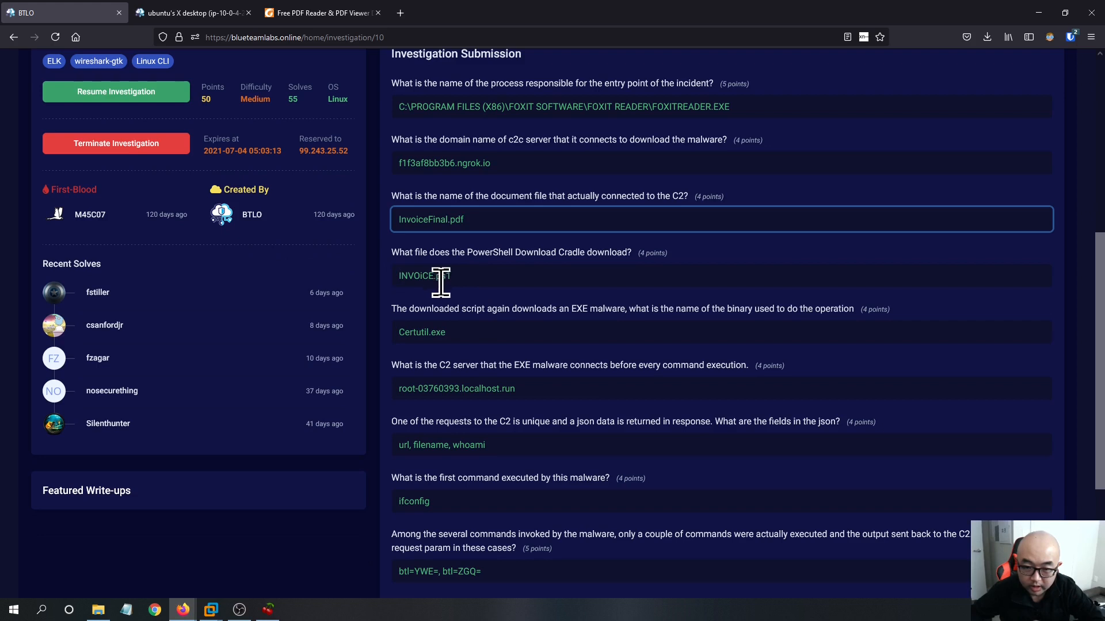
left_click_drag(404, 256, 628, 256)
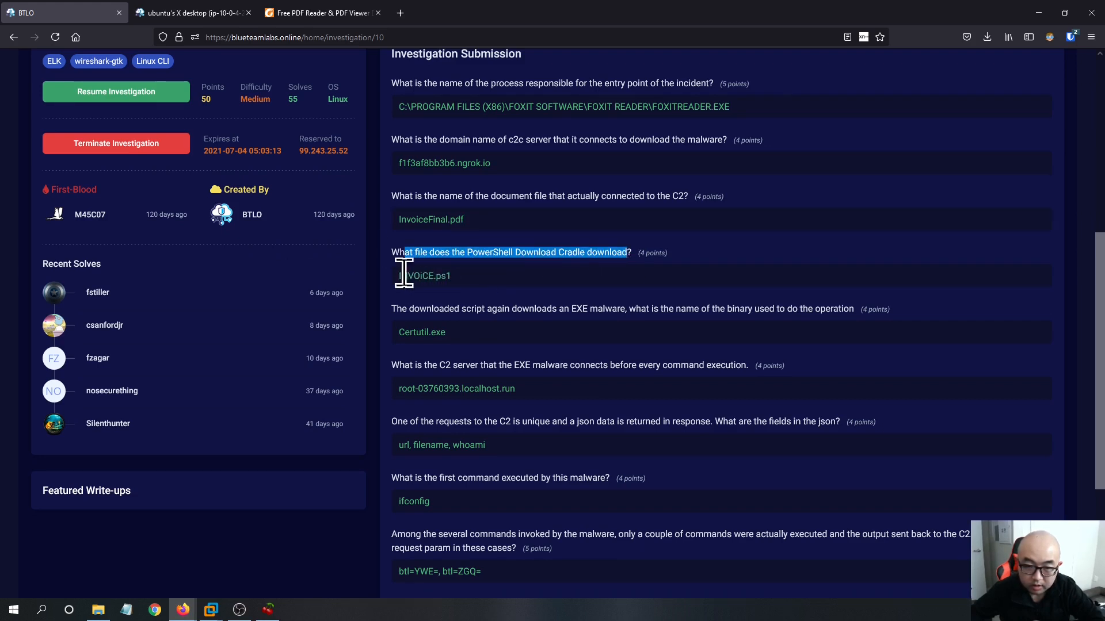
Return to Kibana Discover on the lab desktop and search the sysmon events for powershell instead of foxit.
left_click(229, 22)
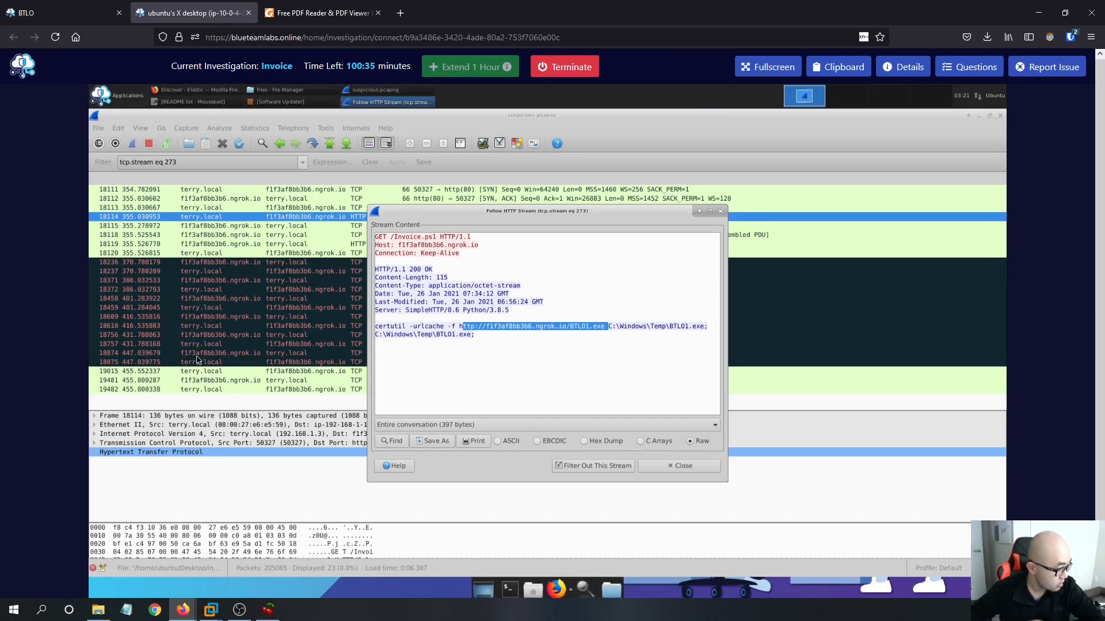
key("alt+Tab")
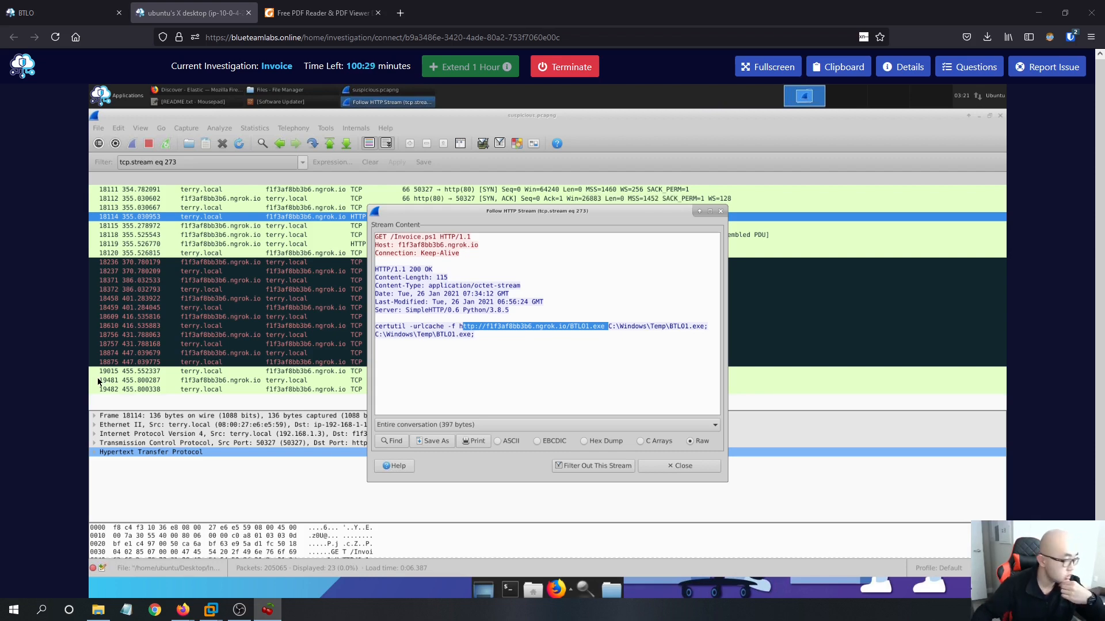
left_click(173, 94)
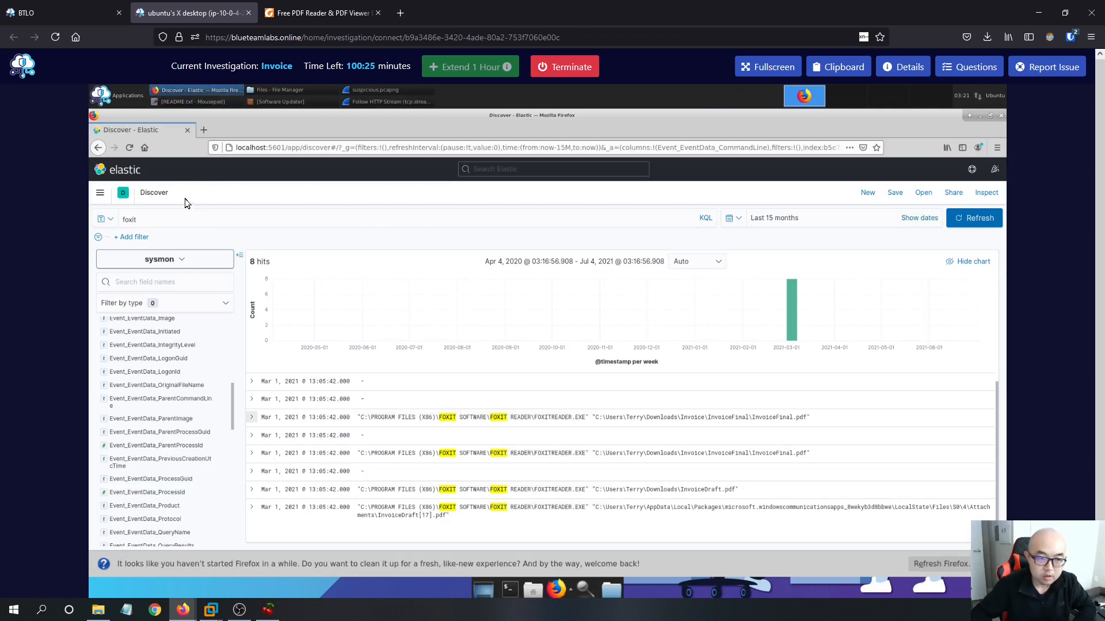
left_click(169, 221)
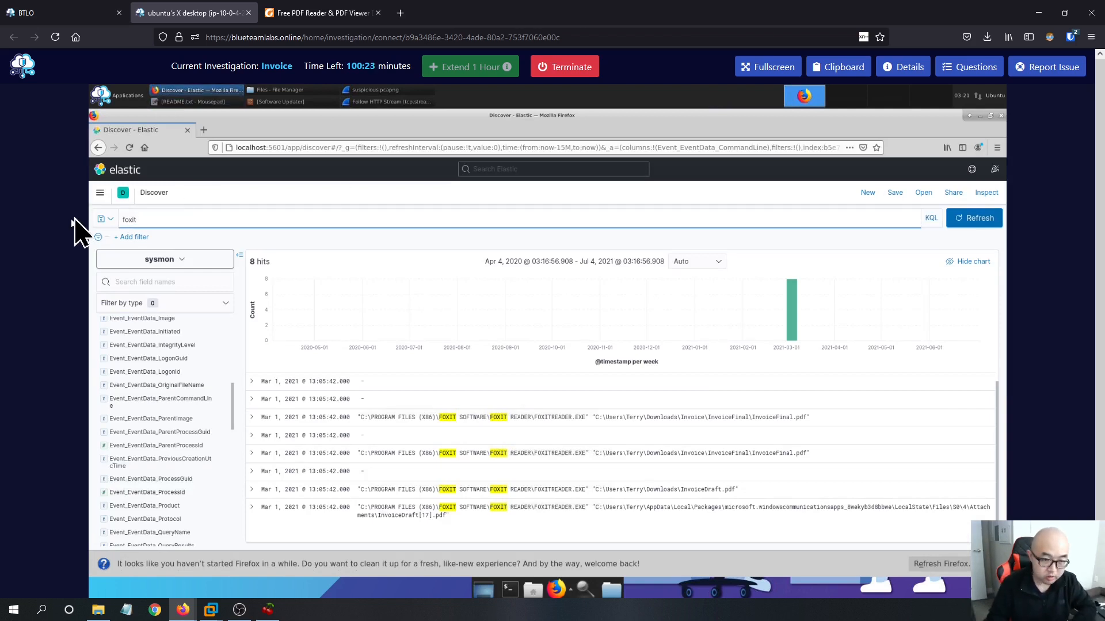
key("BackSpace")
key("BackSpace")
key("BackSpace")
key("BackSpace")
key("BackSpace")
type("powershell")
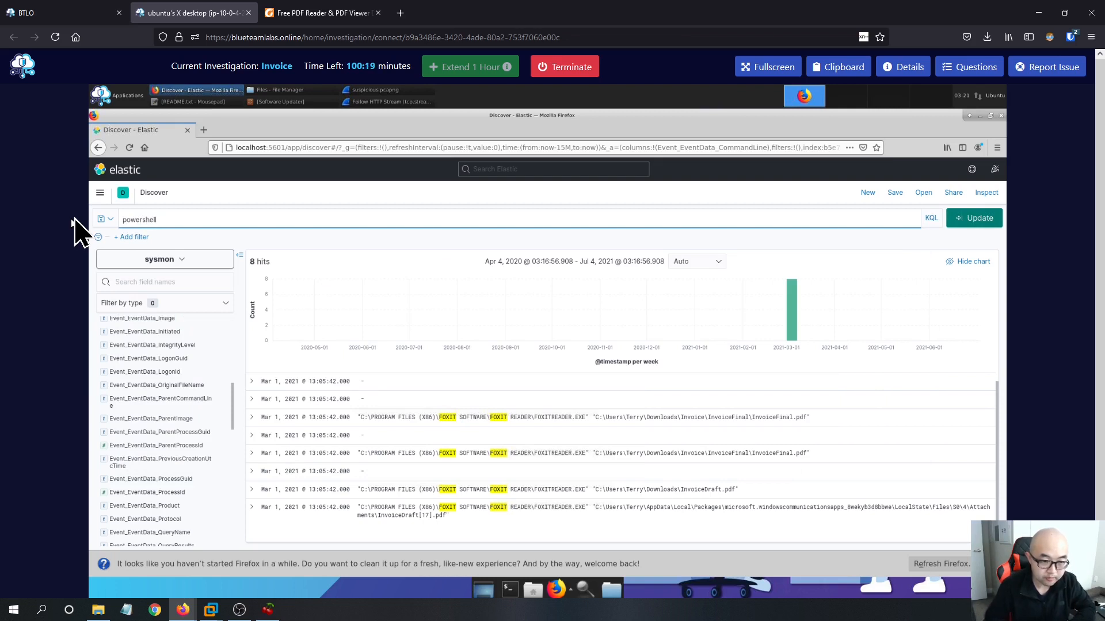
key("Return")
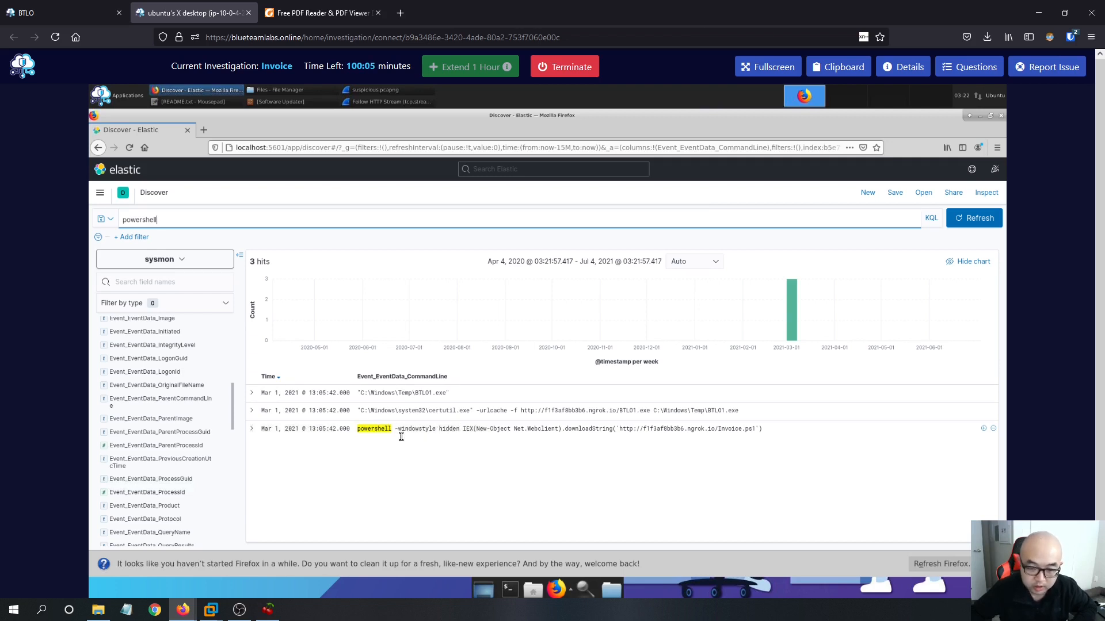
Examine the PowerShell download command line, highlighting the hidden window option, Net.Webclient and the start of the Invoice.ps1 URL.
left_click_drag(459, 430, 359, 431)
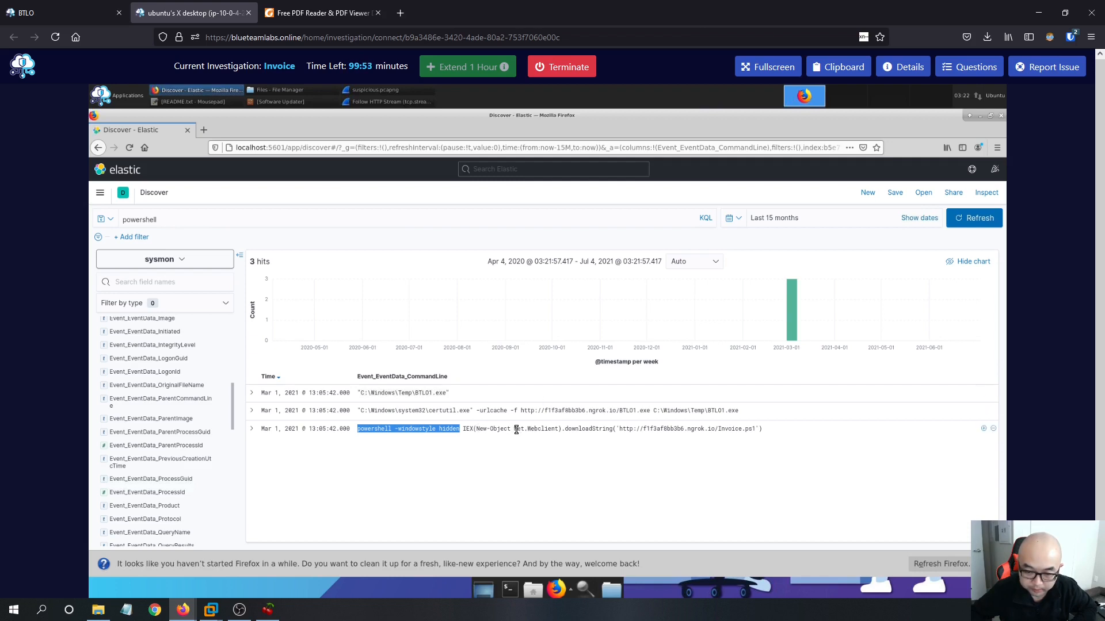
left_click_drag(514, 430, 553, 430)
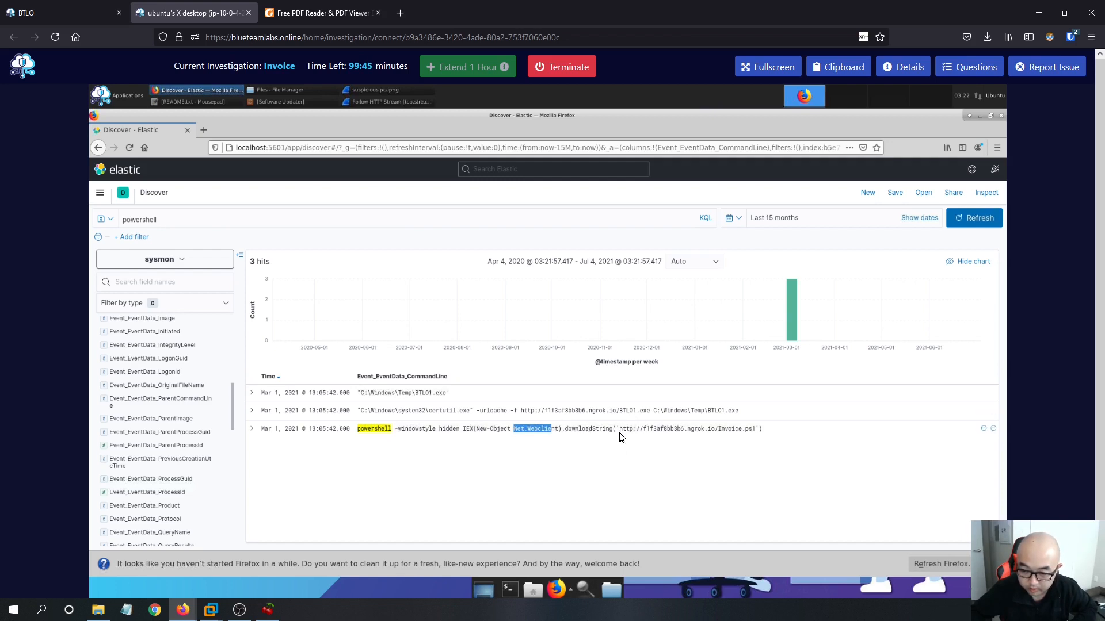
left_click_drag(619, 432, 646, 430)
left_click(665, 454)
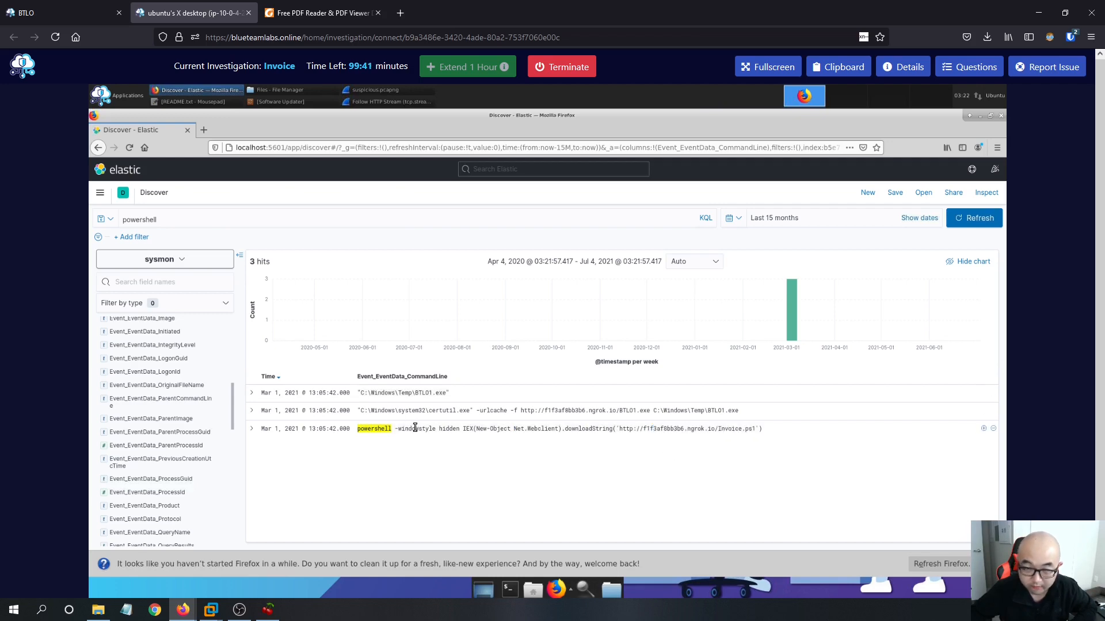
Highlight the Certutil.exe answer on the BTLO questions page and compare it with the certutil command line in Kibana on the lab desktop.
left_click(63, 14)
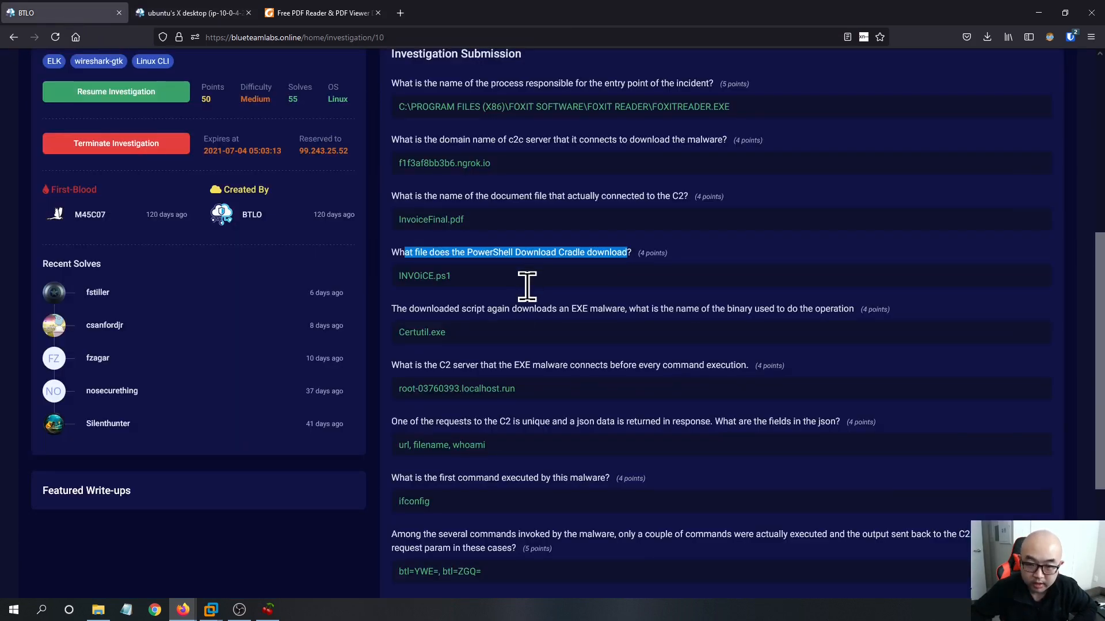
scroll(518, 299, "down", 2)
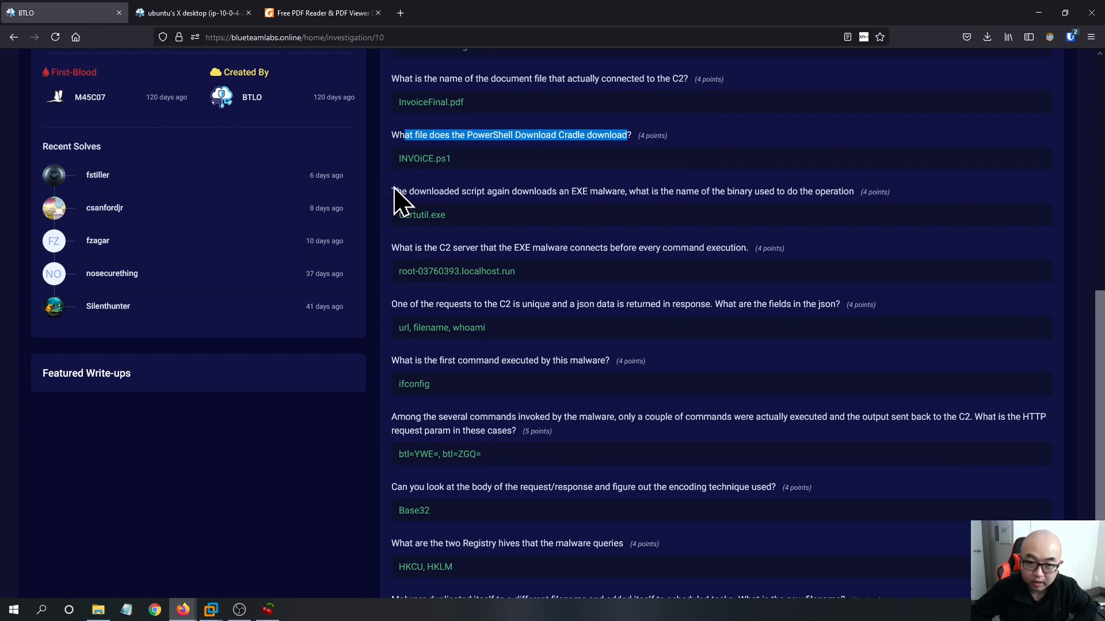
left_click(457, 219)
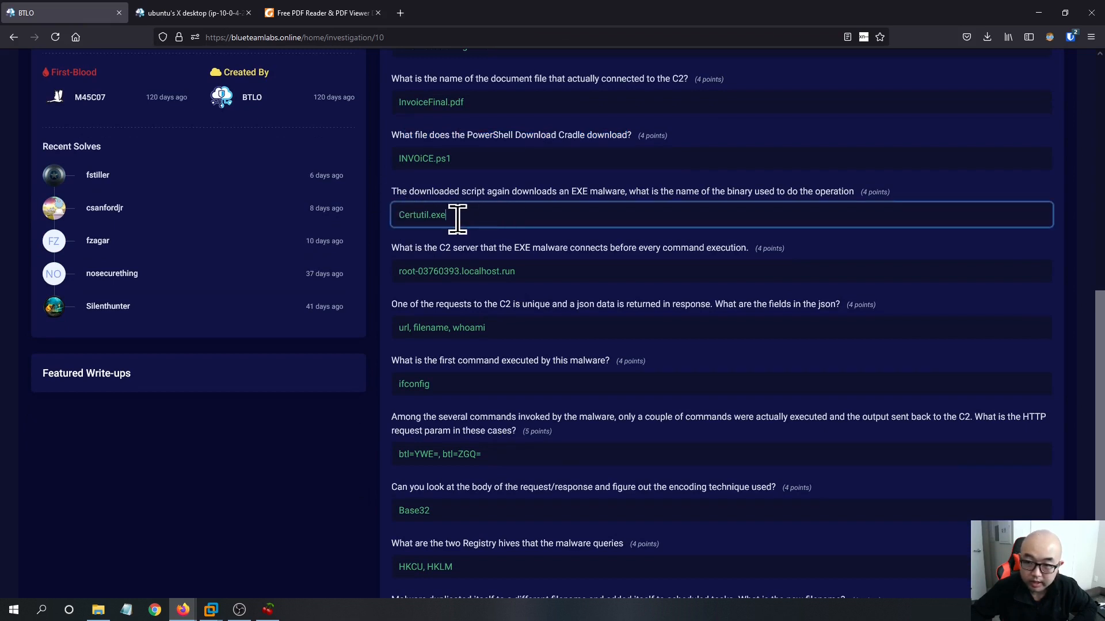
key("ctrl+a")
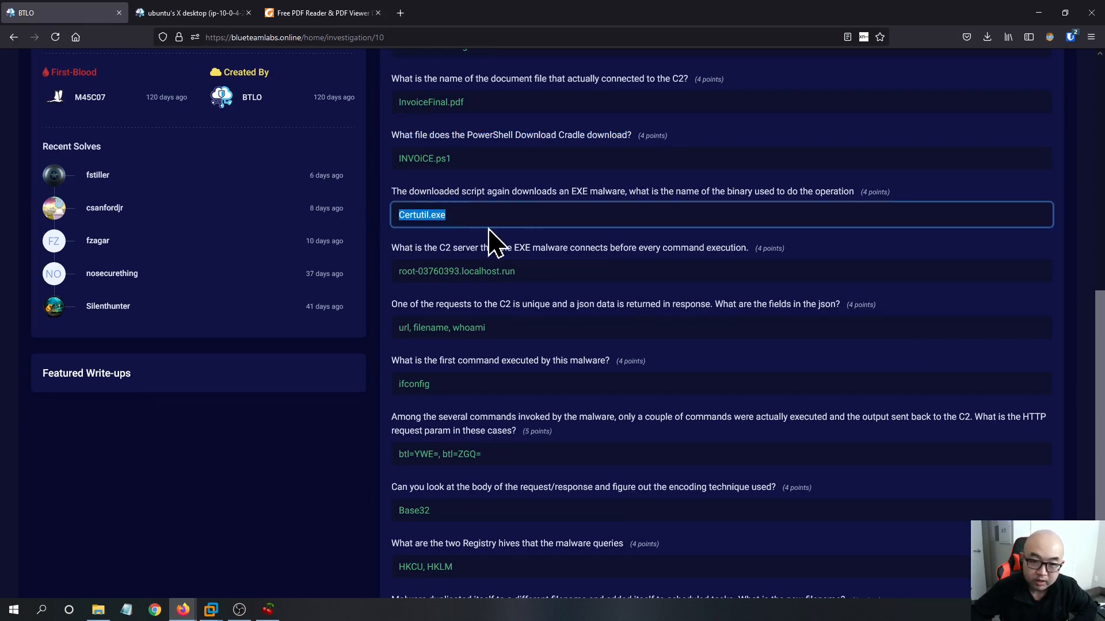
left_click(198, 14)
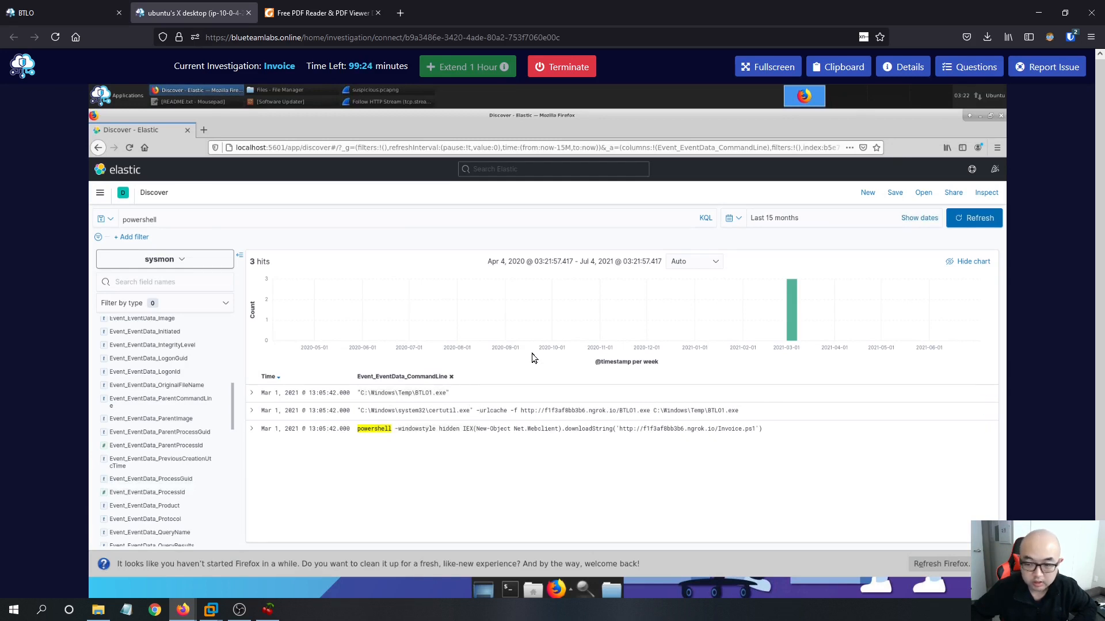
Read the BTLO question about the malware's C2 server, then close Wireshark's followed HTTP stream and filter the capture by http.
left_click(28, 13)
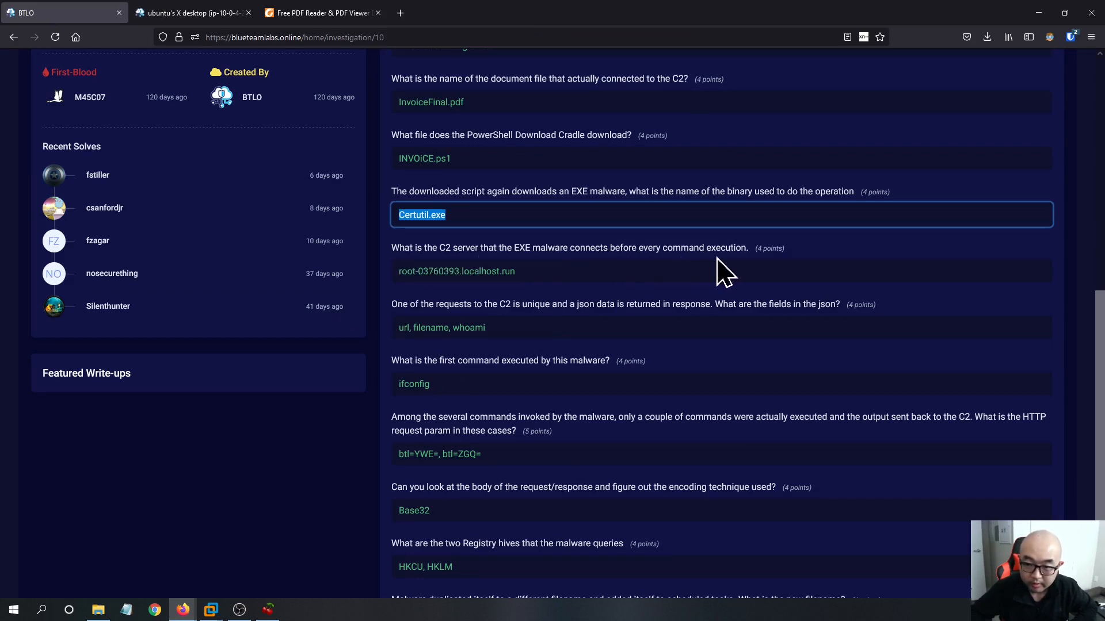
left_click(195, 14)
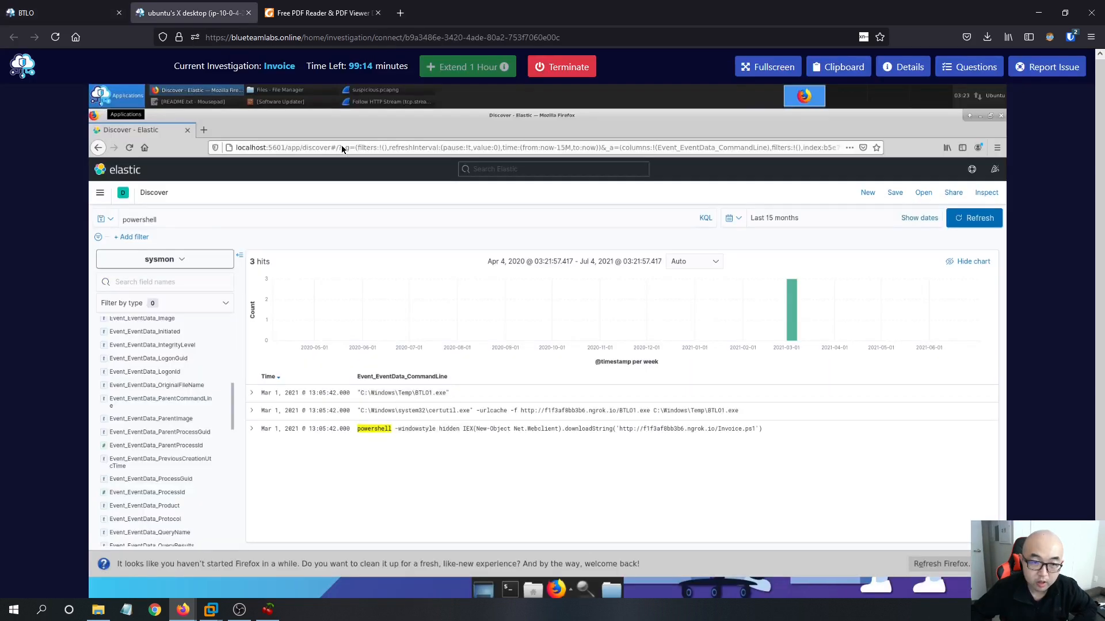
left_click(376, 102)
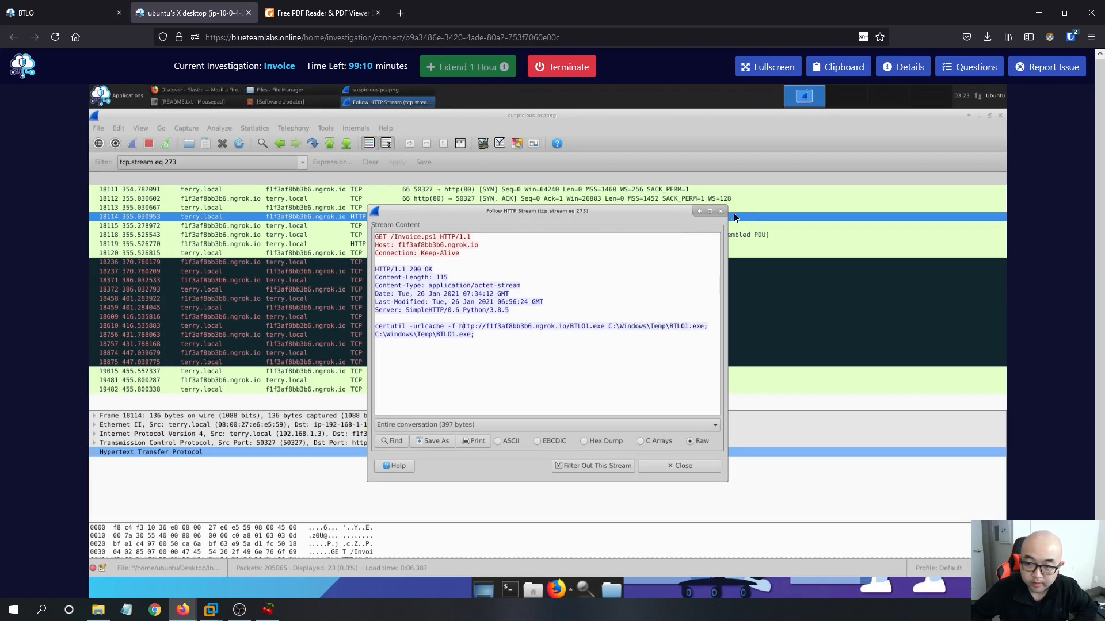
left_click(721, 213)
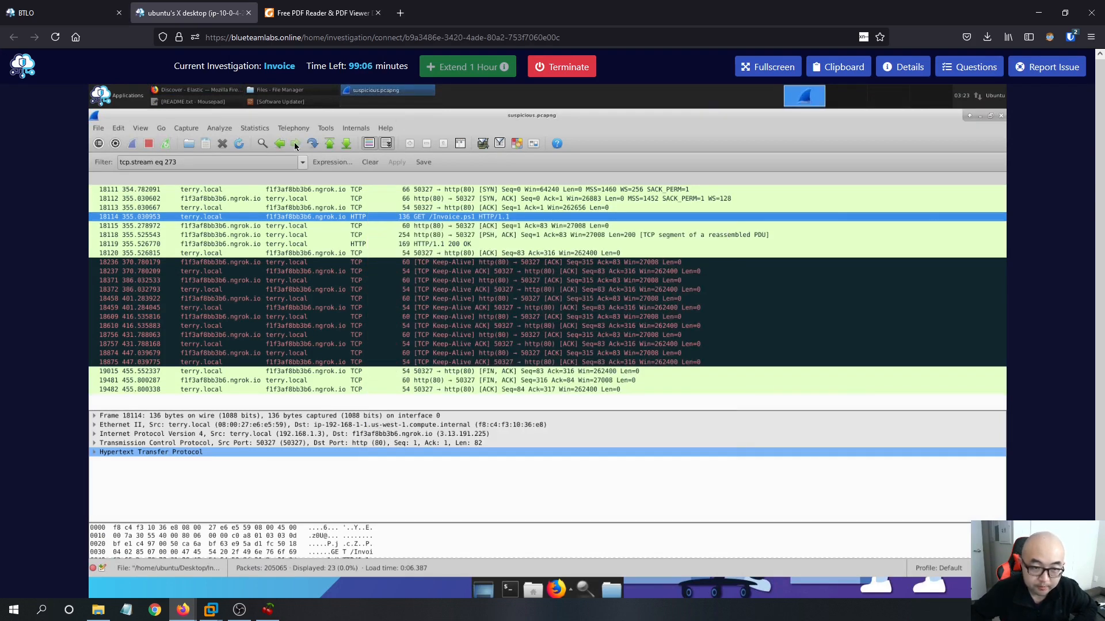
triple_click(147, 166)
key("BackSpace")
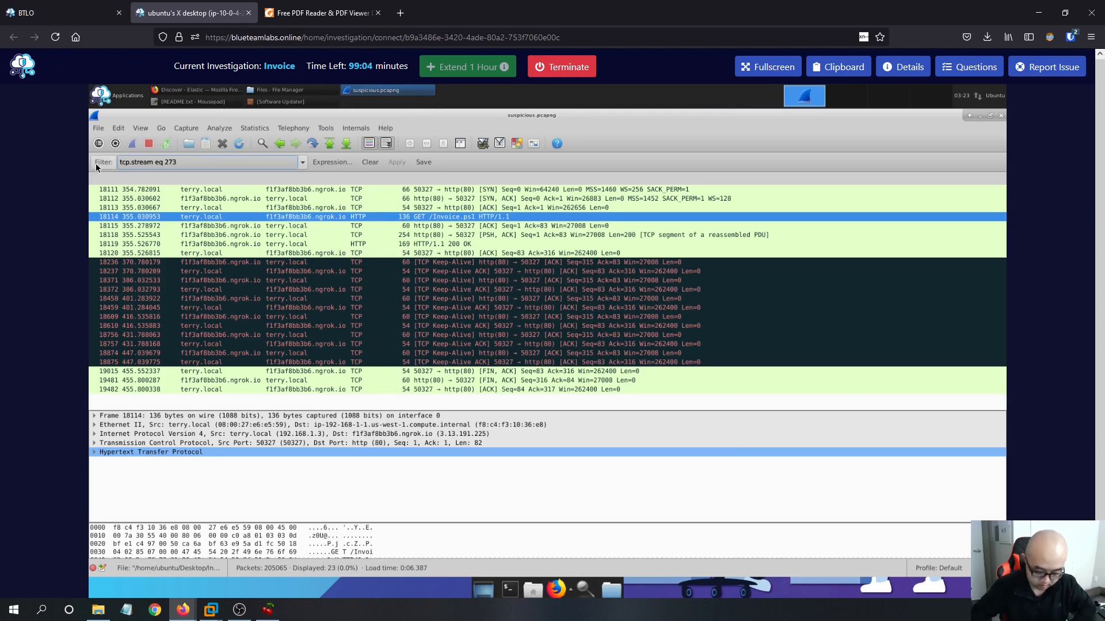
type("htt")
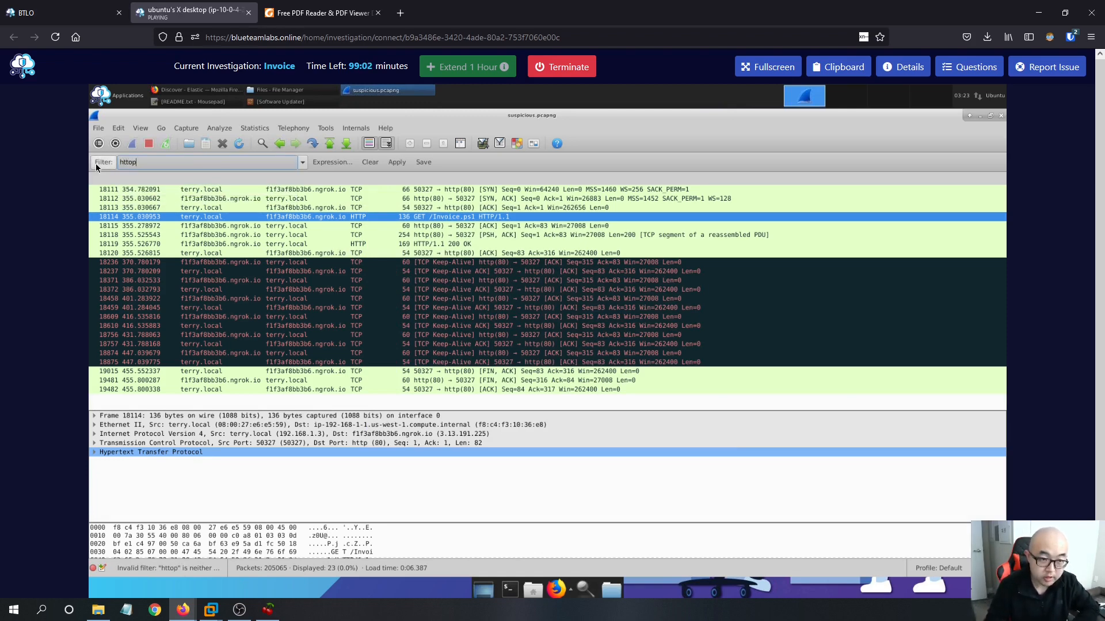
type("p")
key("Return")
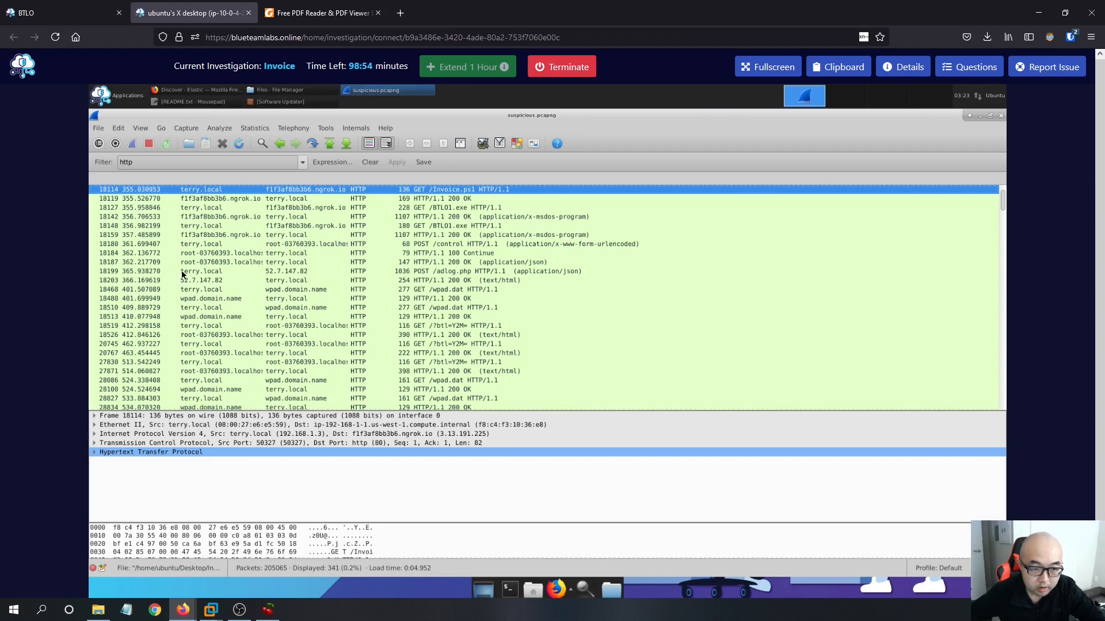
Check Wireshark's name resolution options, including the external network name resolver.
left_click(144, 130)
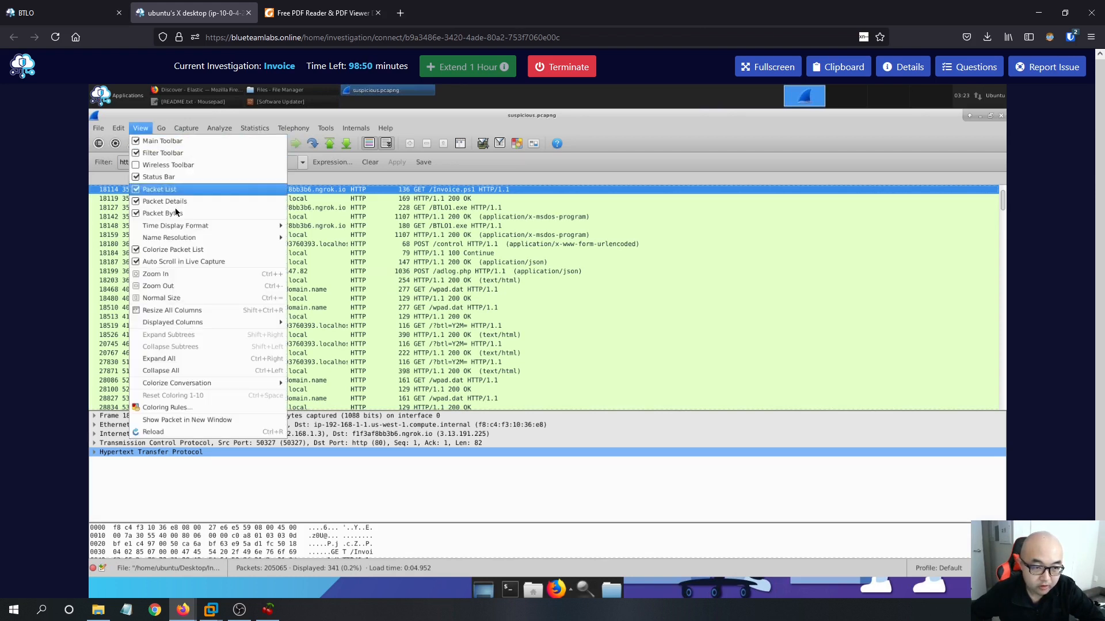
mouse_move(189, 239)
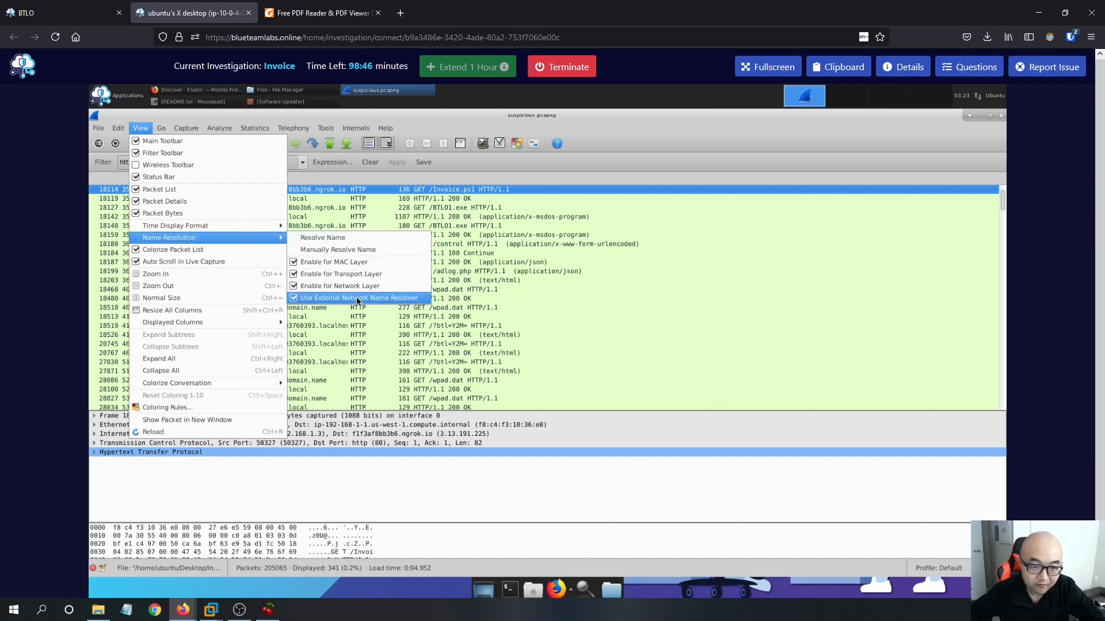
left_click(582, 303)
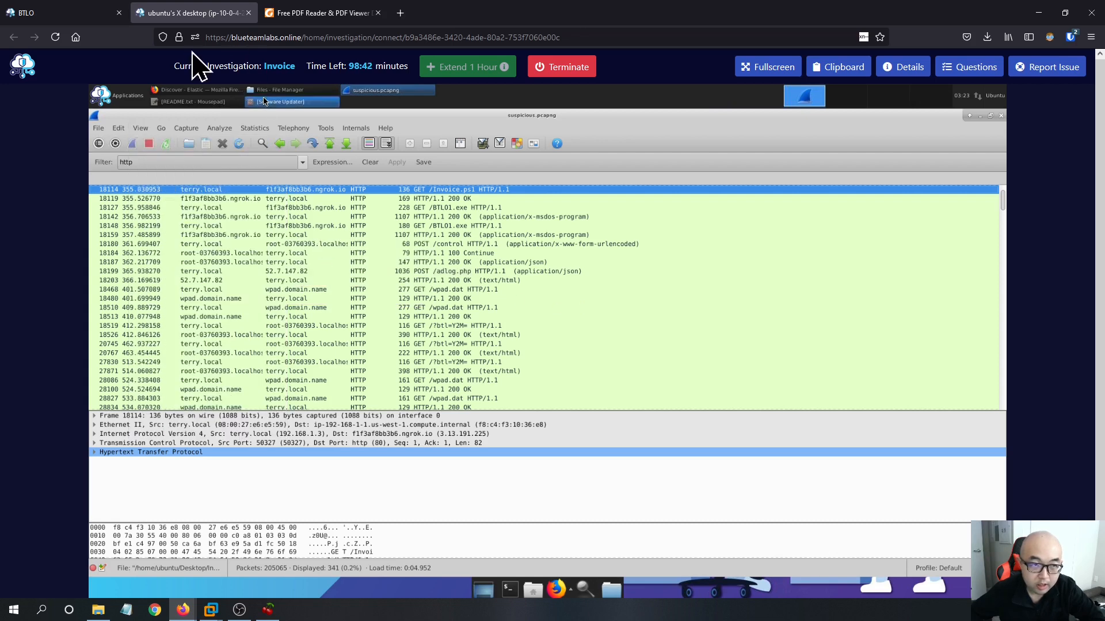
Recheck the BTLO C2 question, inspect the GET /?btl=Y2M= packets and their responses, and widen Wireshark's source column to show the full C2 hostname.
left_click(92, 14)
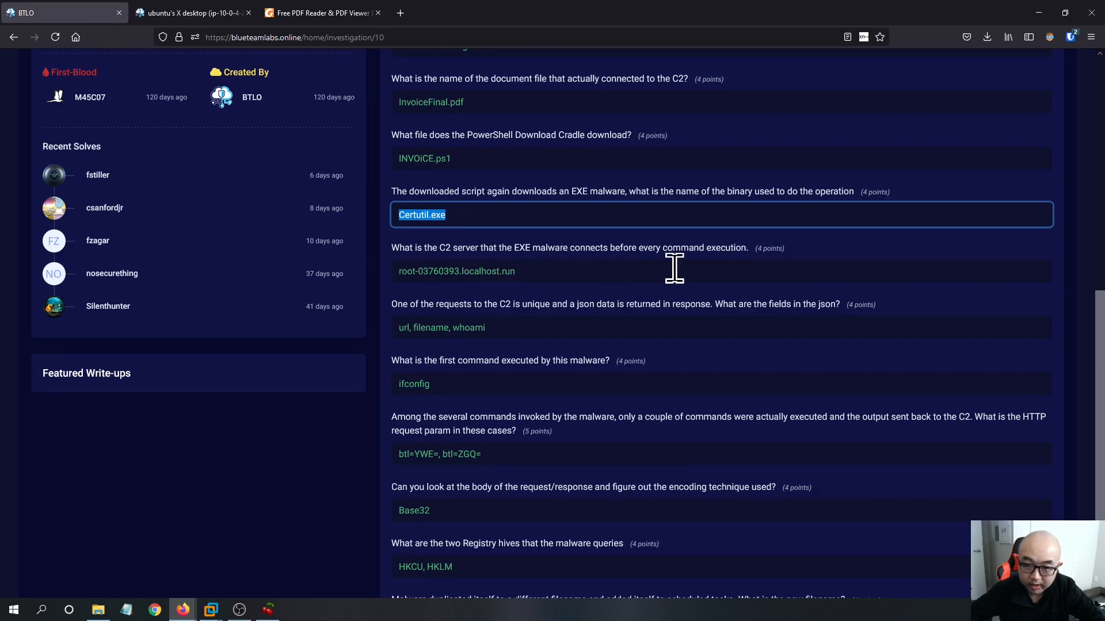
left_click(199, 13)
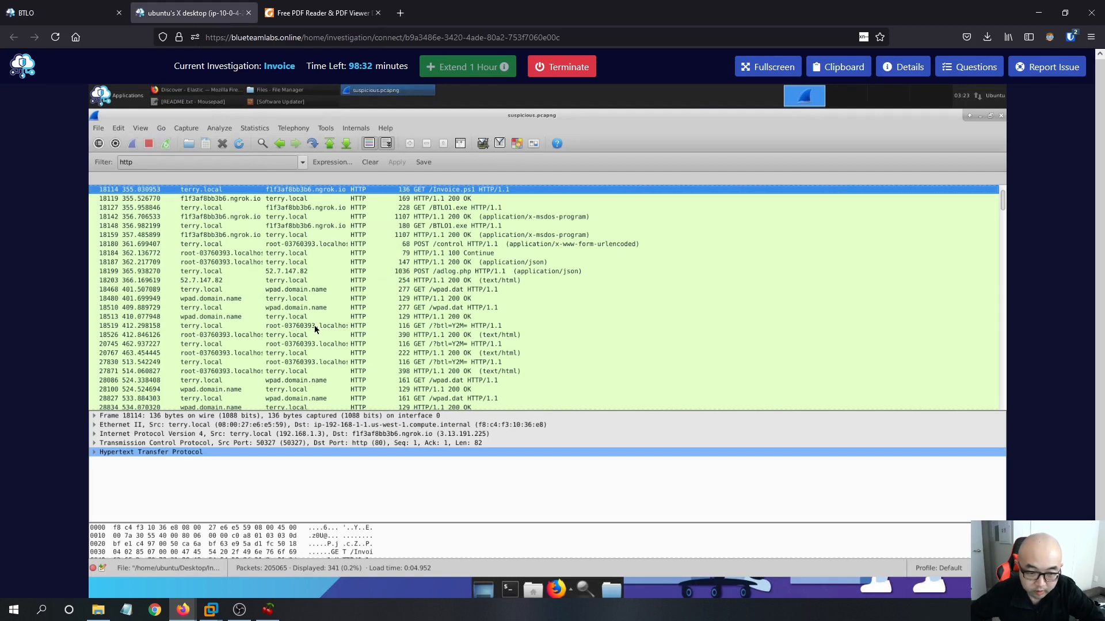
left_click(442, 344)
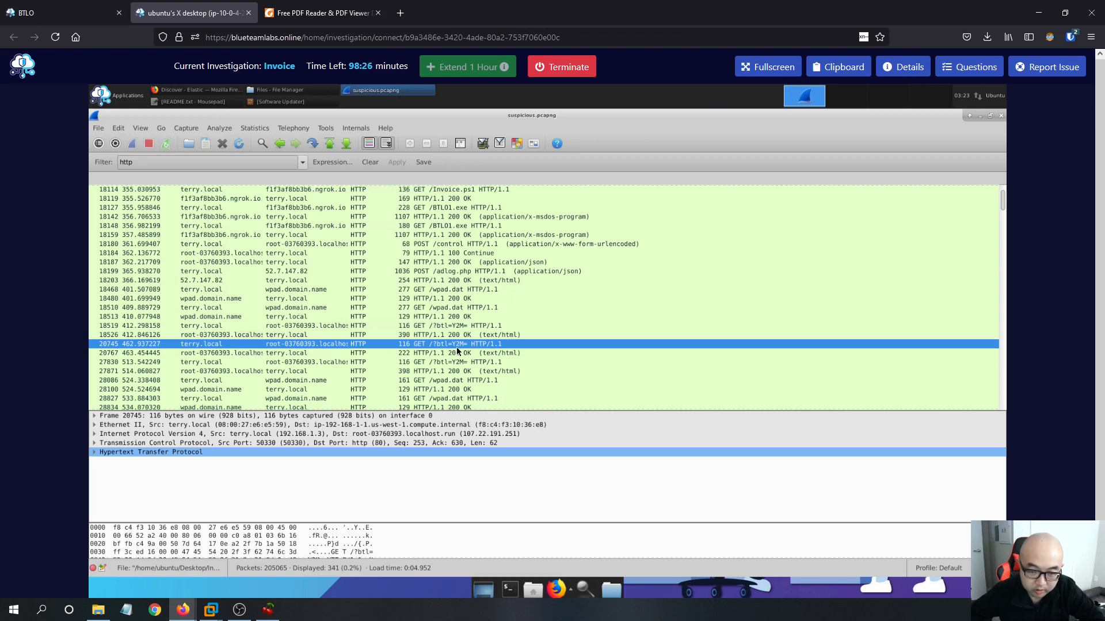
scroll(476, 346, "down", 1)
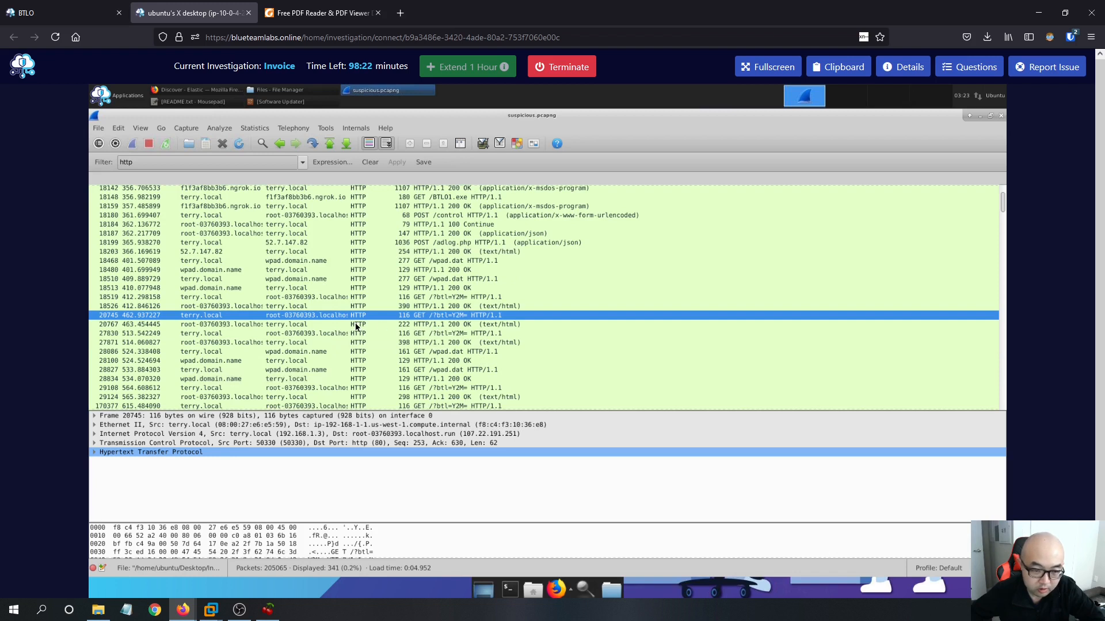
left_click(212, 307)
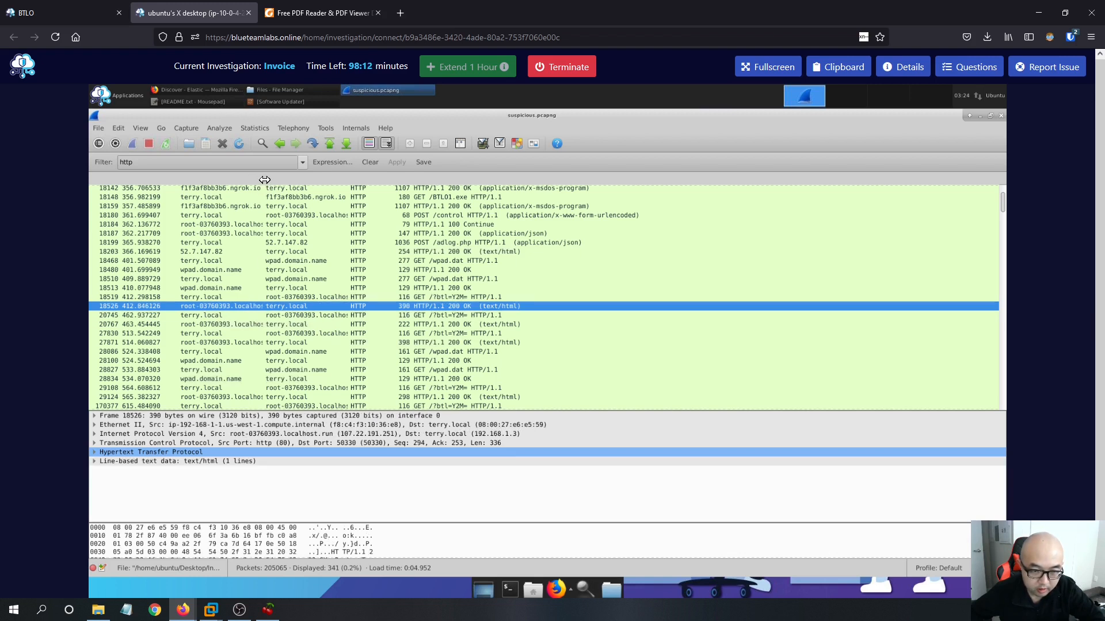
left_click_drag(259, 181, 323, 180)
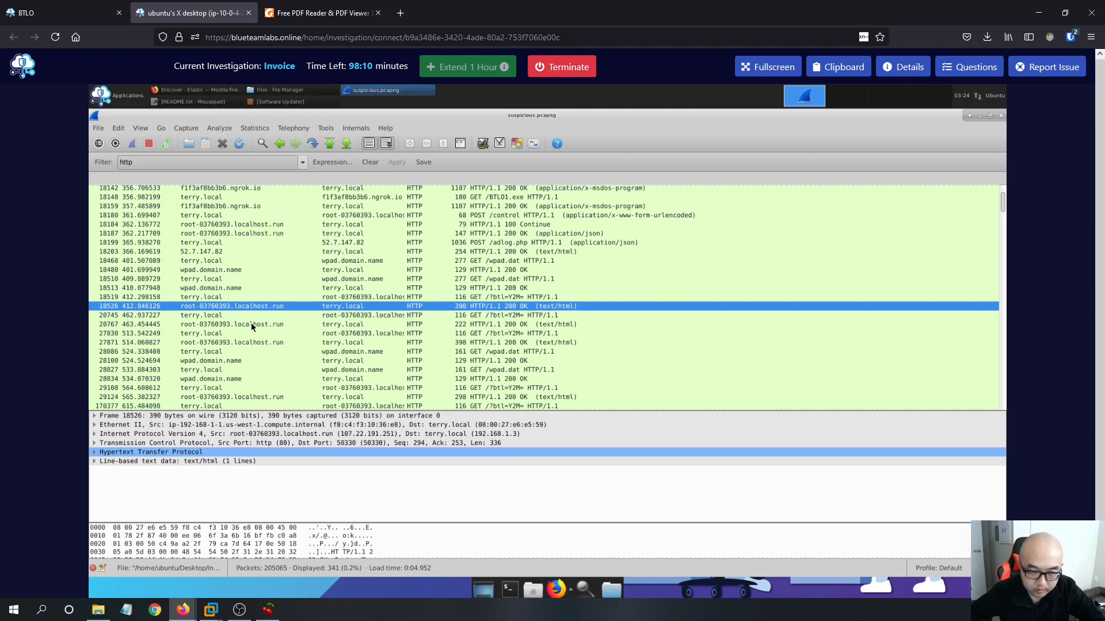
left_click(357, 316)
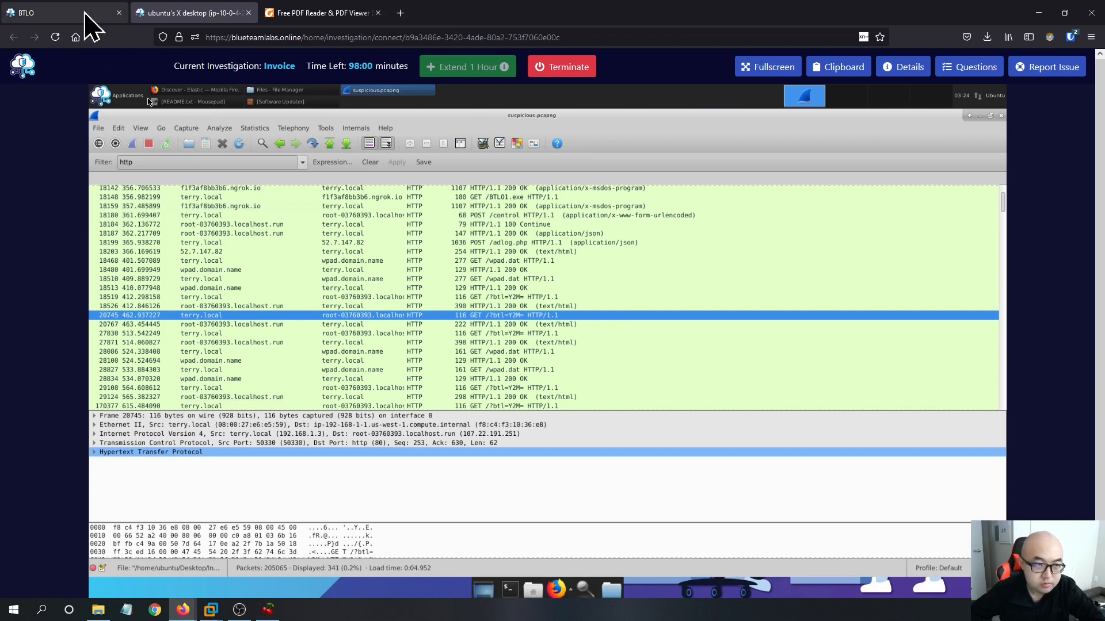
Return to the BTLO page and review the remaining investigation questions.
left_click(48, 12)
scroll(457, 266, "down", 1)
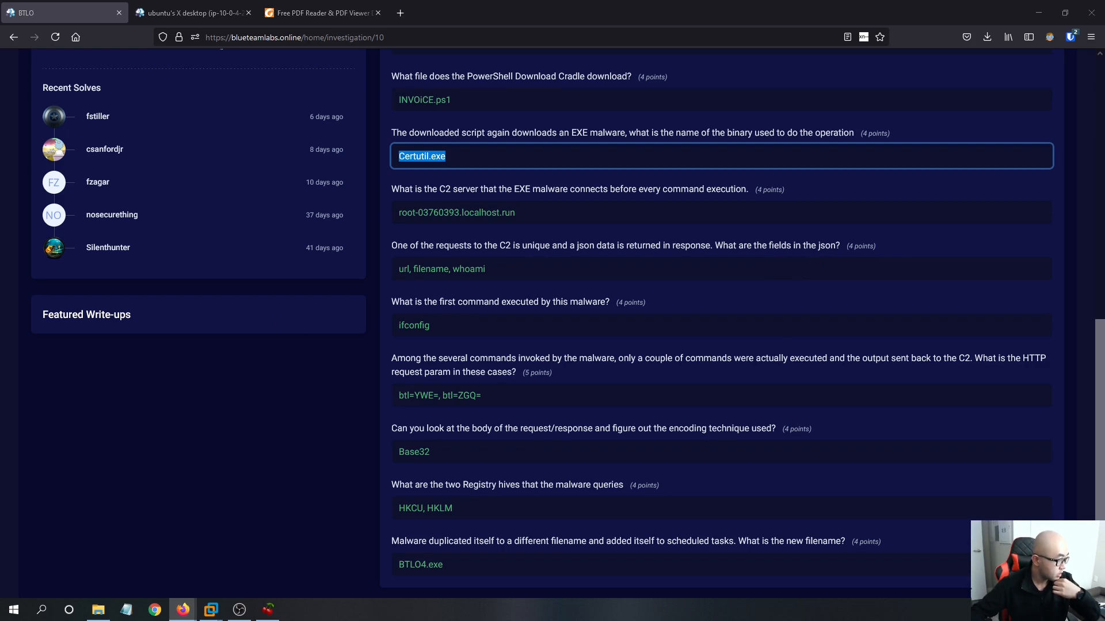
key("alt+Tab")
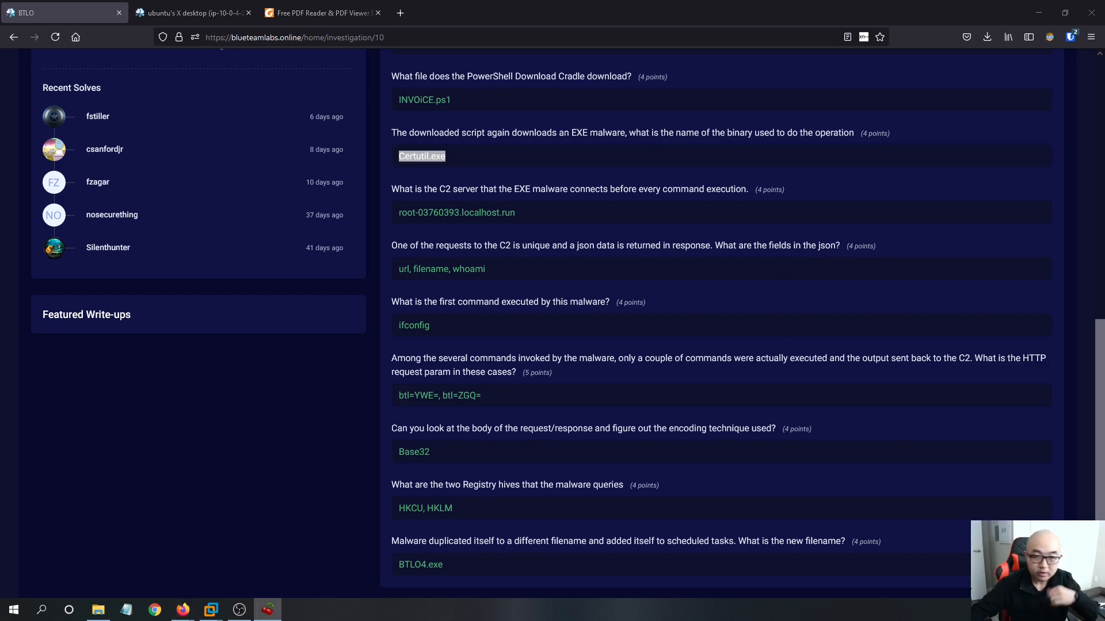
Replace the lab clipboard text with http.host=="root-03760393.localhost.run" and copy it.
left_click(206, 6)
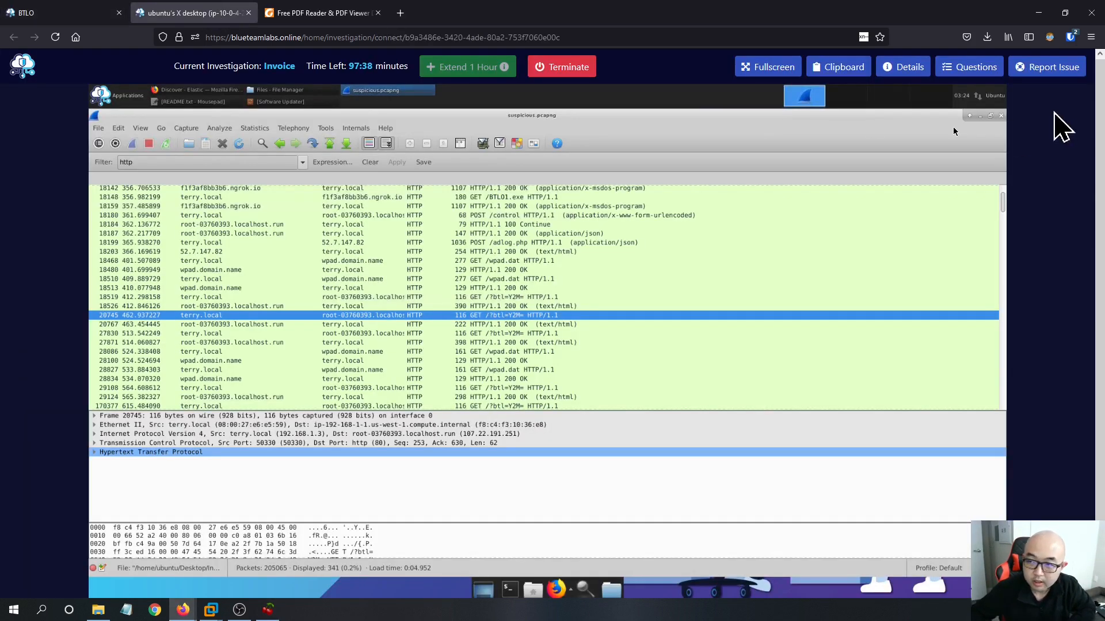
left_click(849, 70)
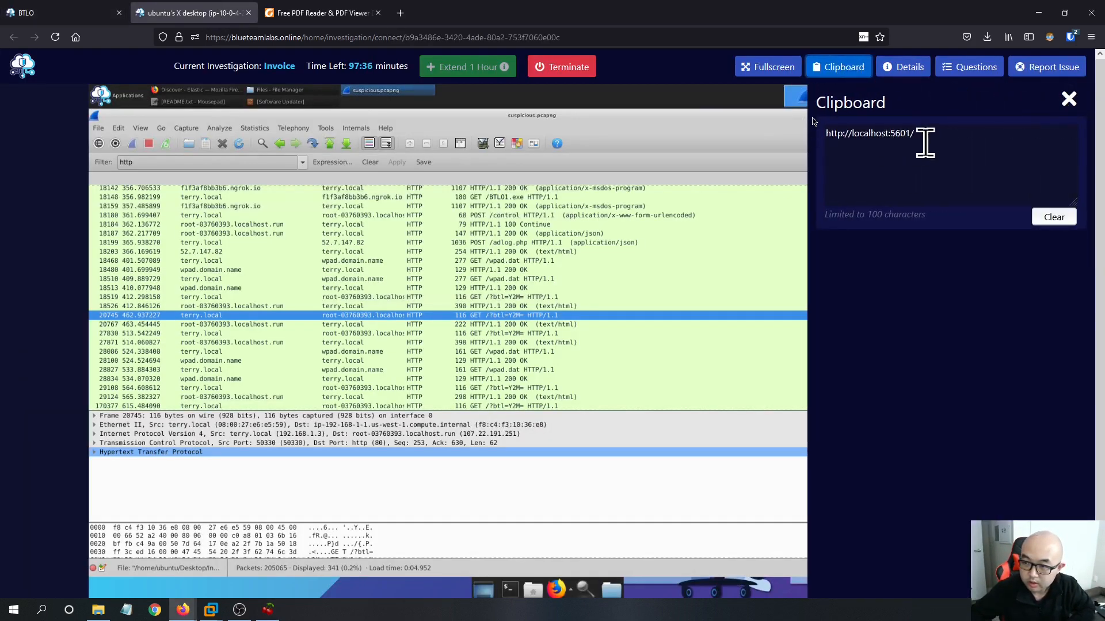
left_click_drag(925, 134, 802, 131)
type("http.host==\"root-03760393.localhost.run\"")
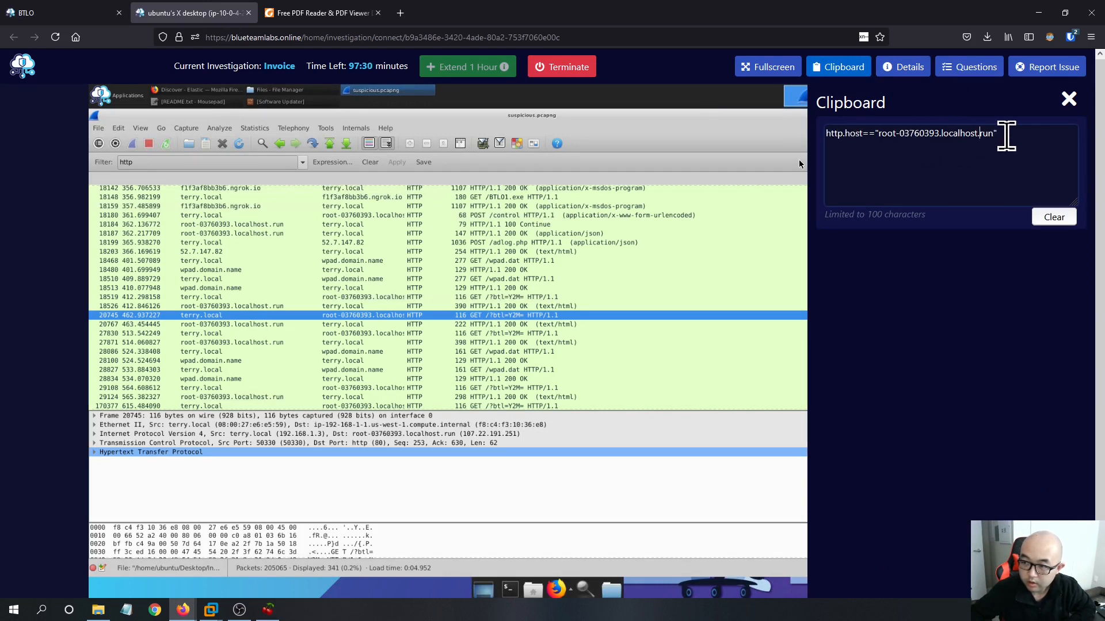
left_click_drag(1010, 136, 831, 138)
right_click(844, 138)
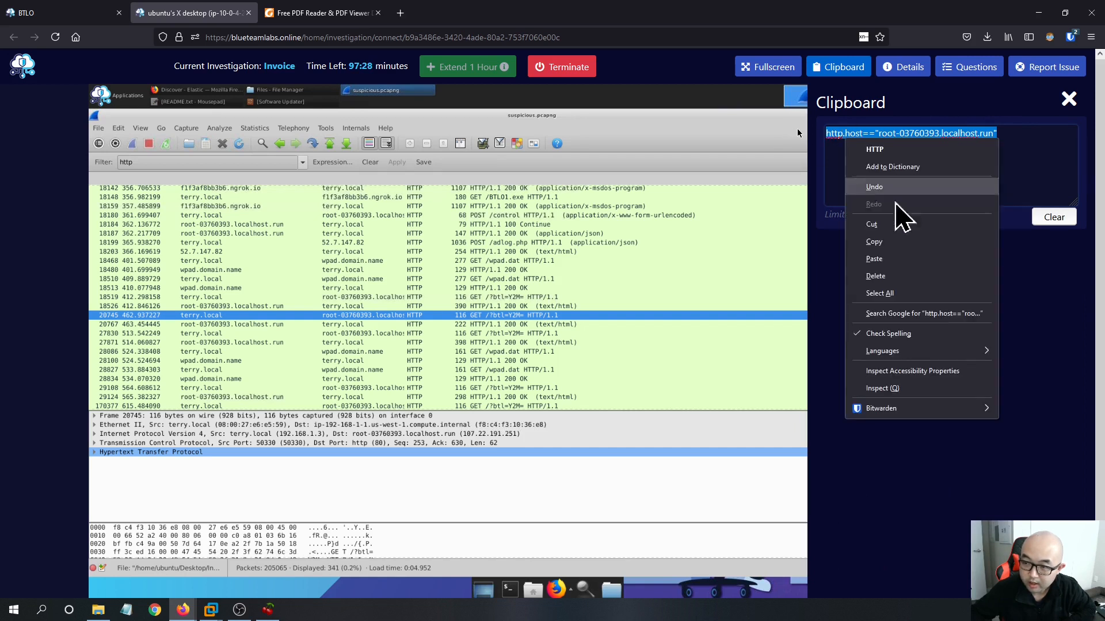
left_click(917, 245)
Apply the copied http.host=="root-03760393.localhost.run" display filter in Wireshark, close the lab clipboard and look over the filtered requests.
left_click(180, 161)
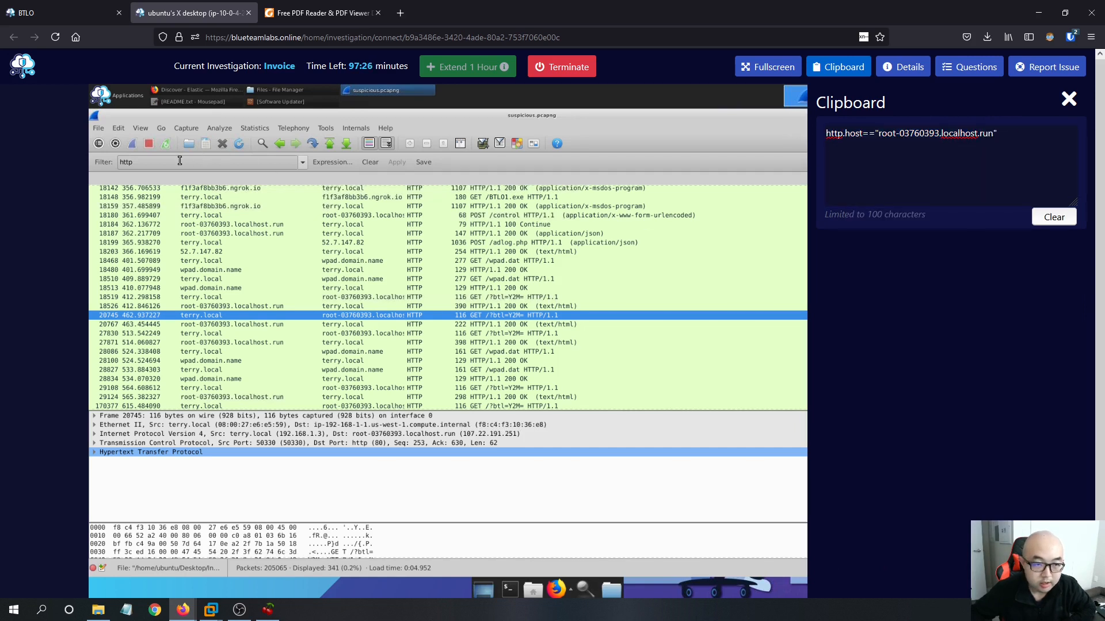
key("ctrl+a")
key("ctrl+v")
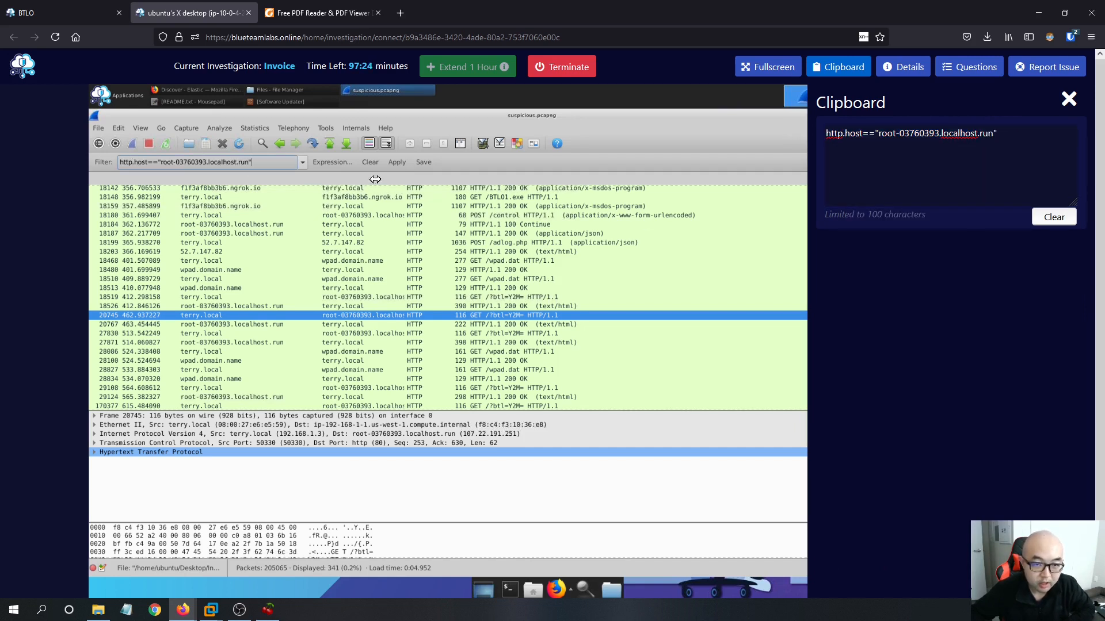
left_click(398, 163)
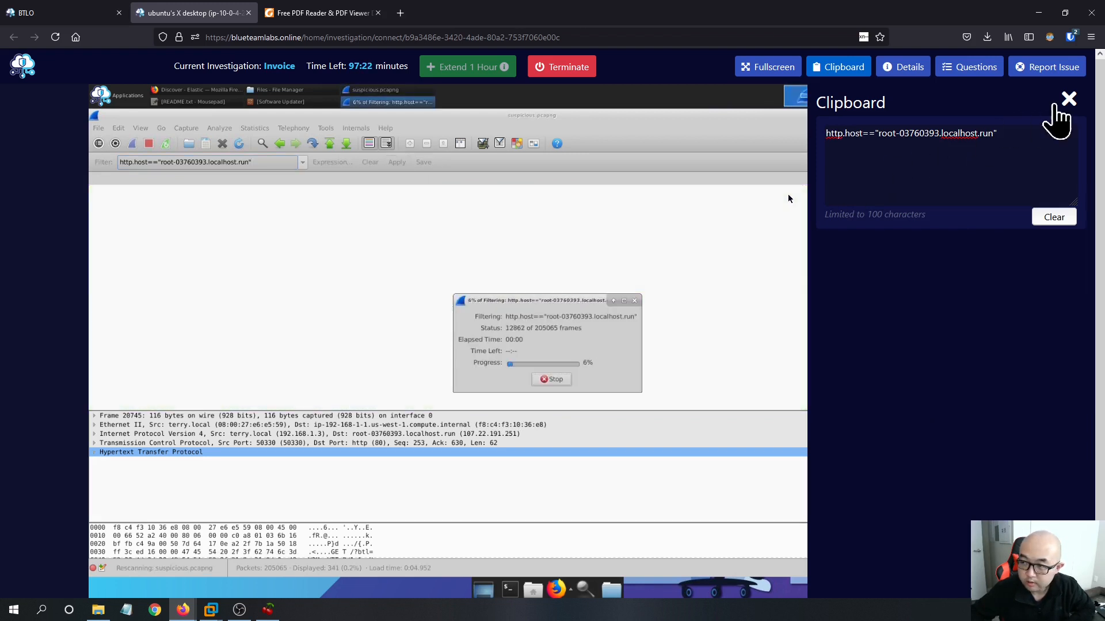
left_click(1067, 100)
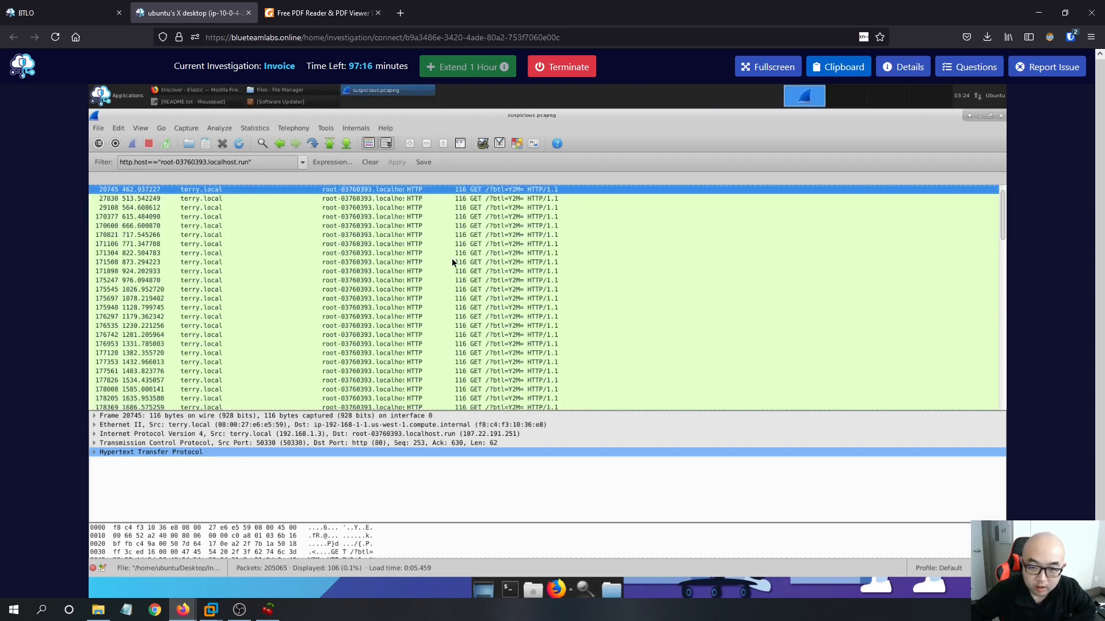
scroll(423, 260, "down", 2)
scroll(426, 260, "up", 2)
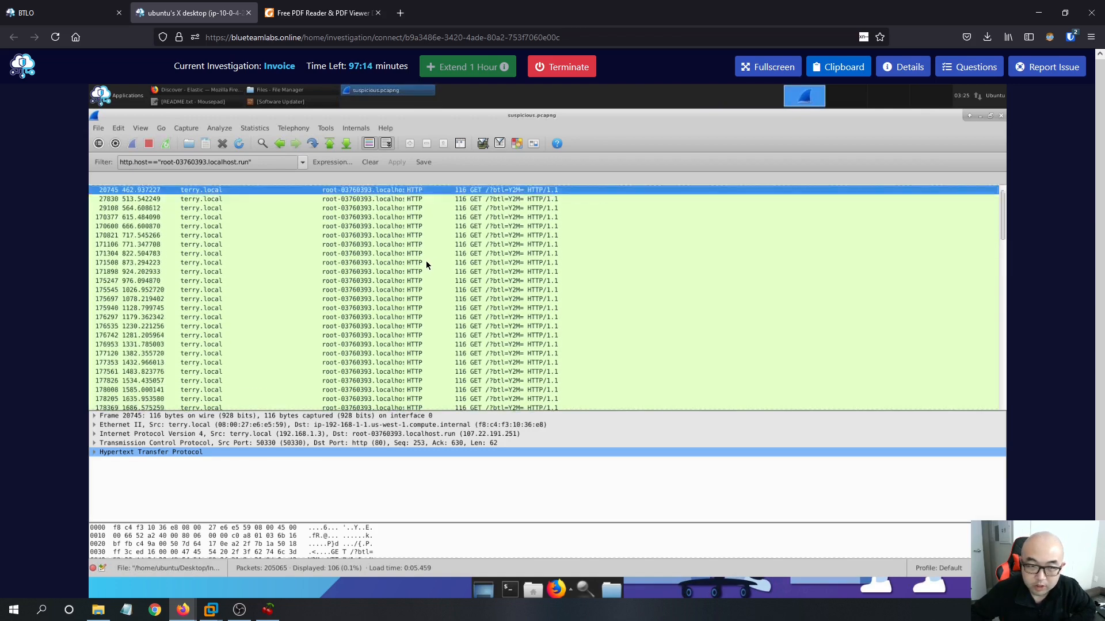
Follow the HTTP stream of the POST /control packet at the start of the filtered traffic.
scroll(427, 264, "up", 1)
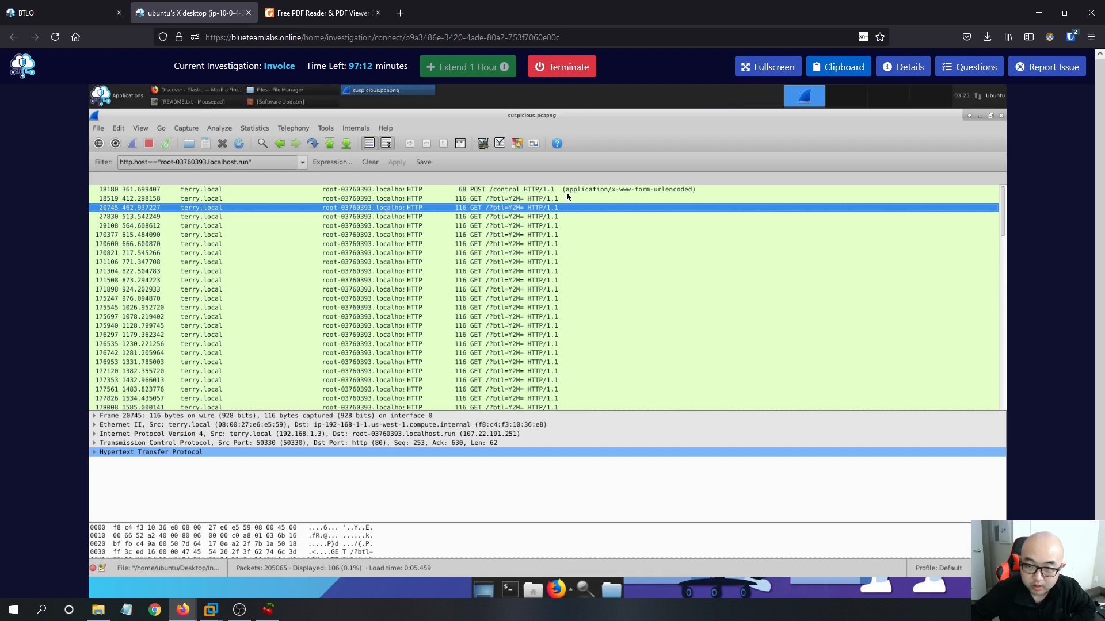
left_click(503, 192)
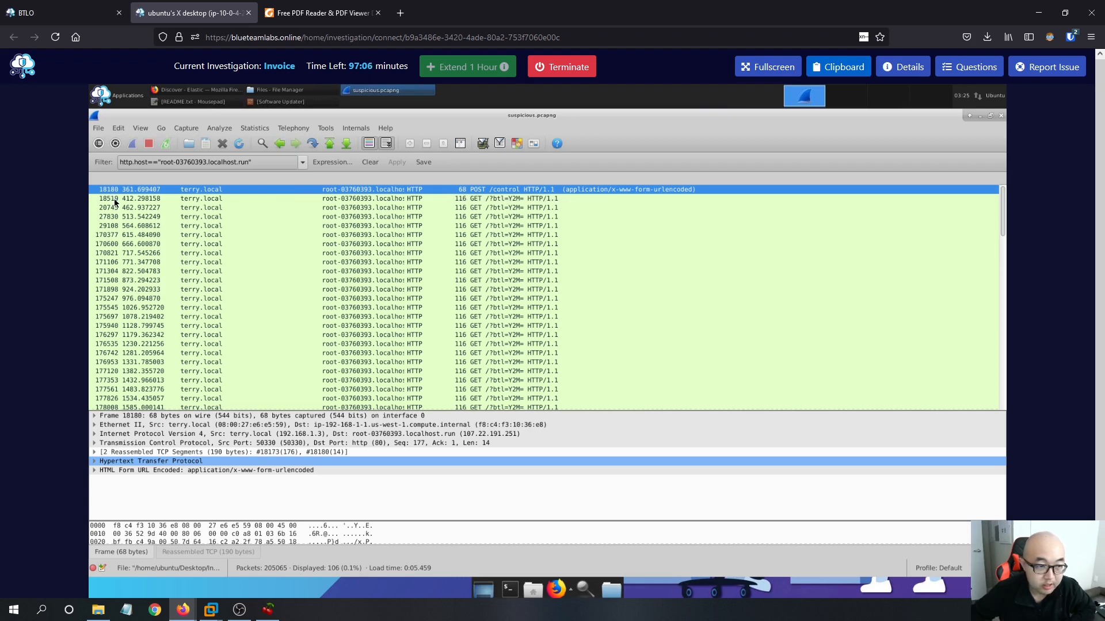
right_click(578, 190)
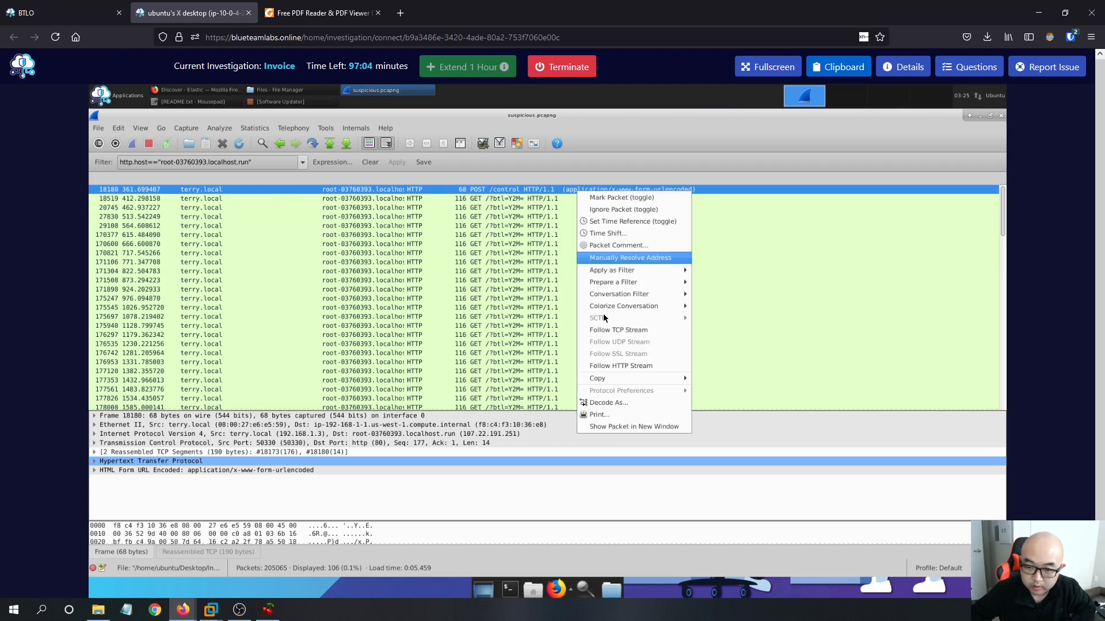
left_click(622, 367)
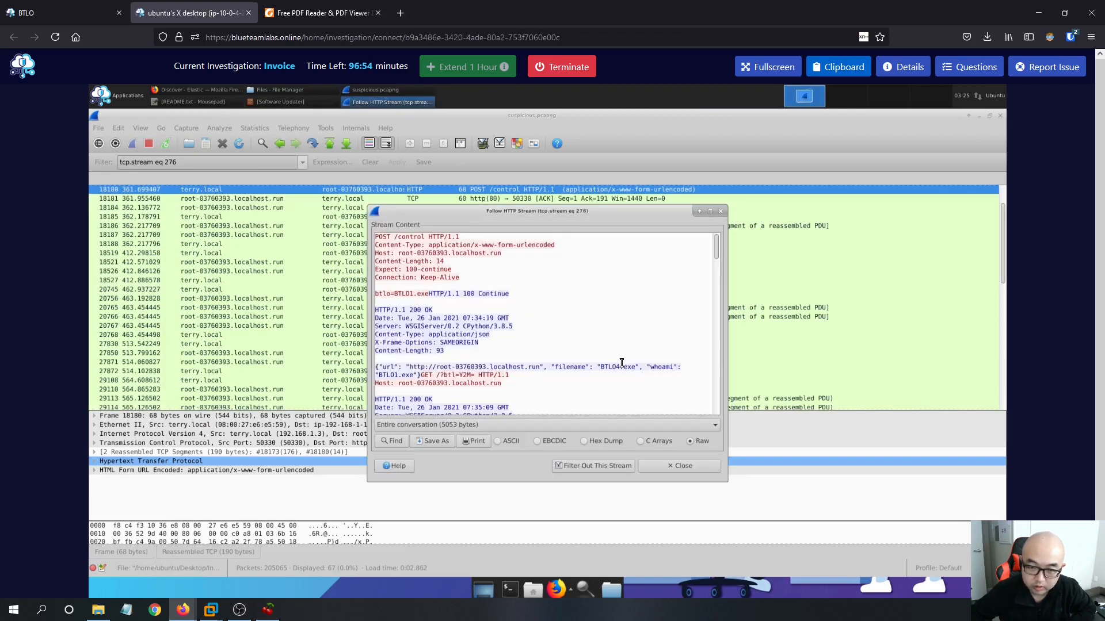
Examine the JSON data returned in the stream and check its fields against the investigation question about the unique C2 request.
scroll(507, 288, "down", 1)
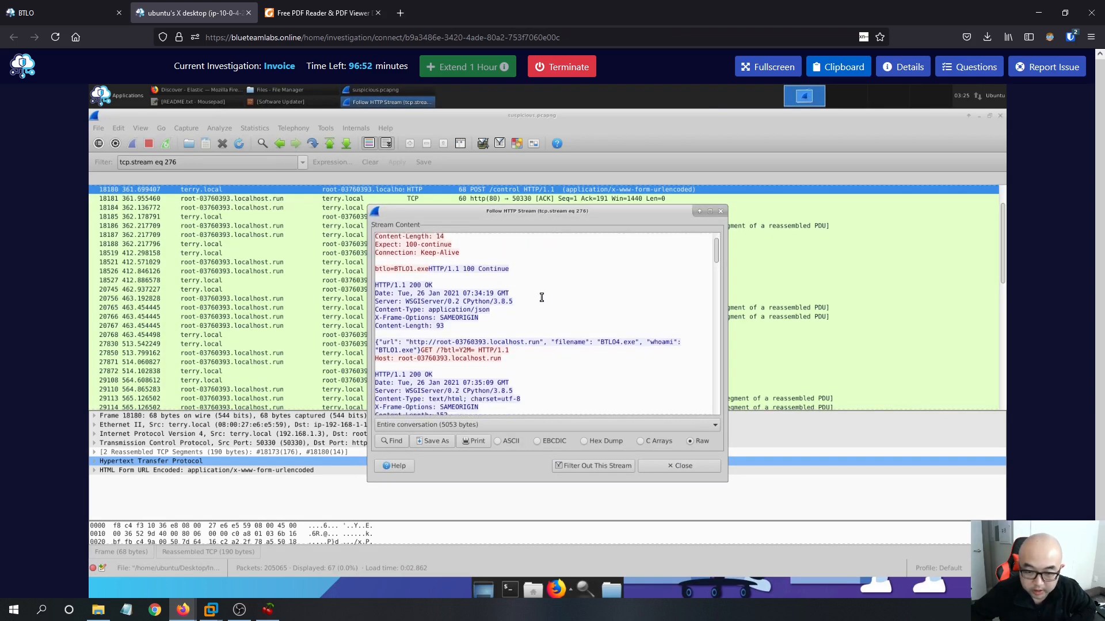
scroll(542, 297, "down", 2)
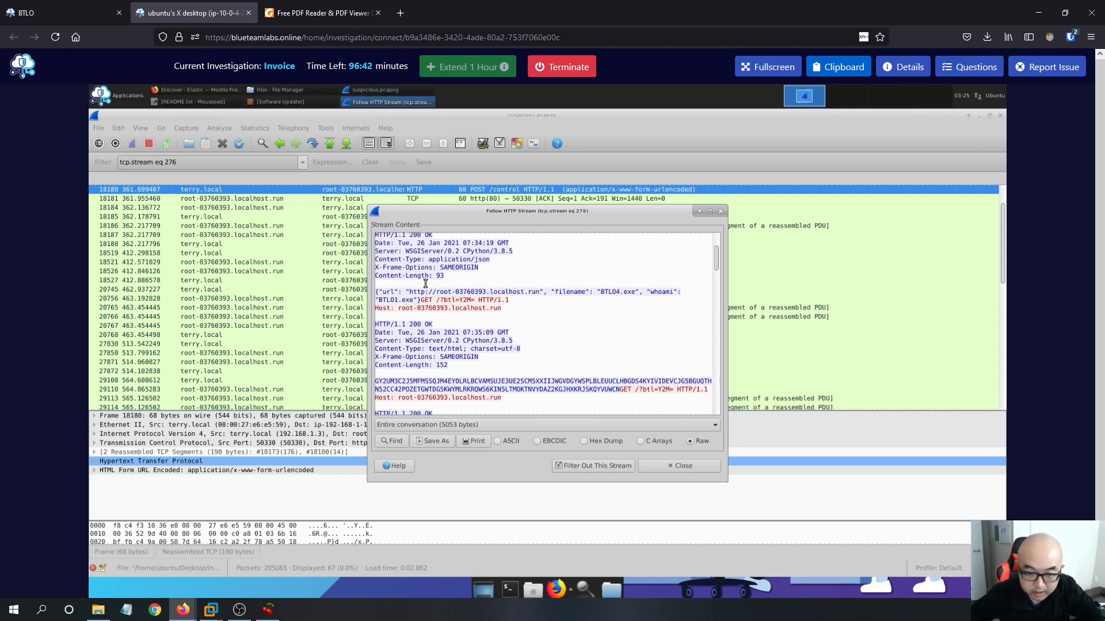
left_click(111, 13)
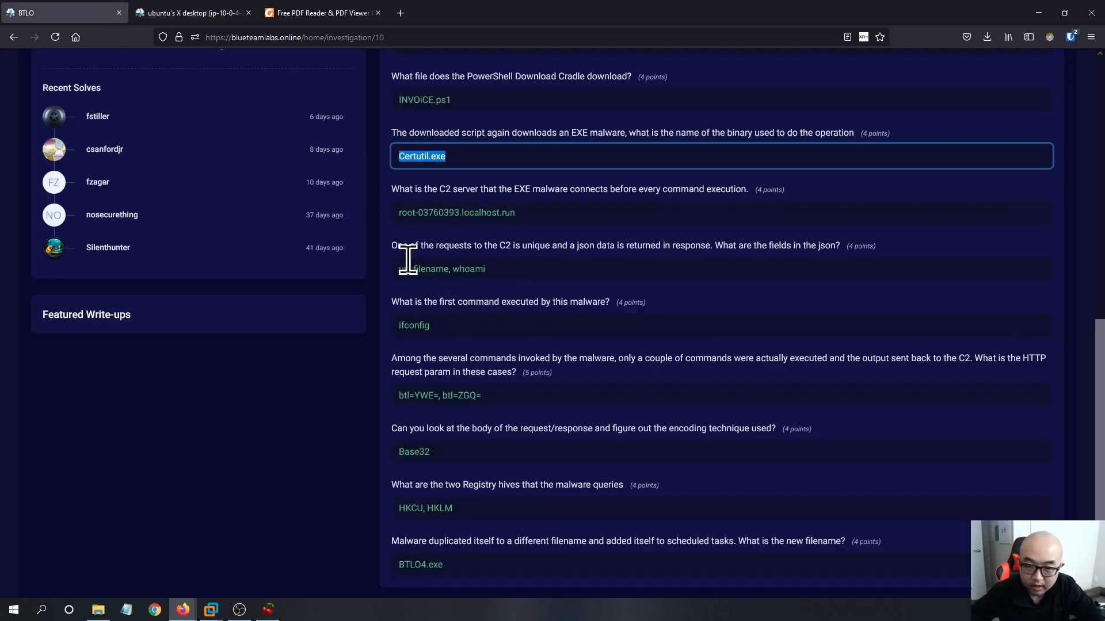
left_click(218, 17)
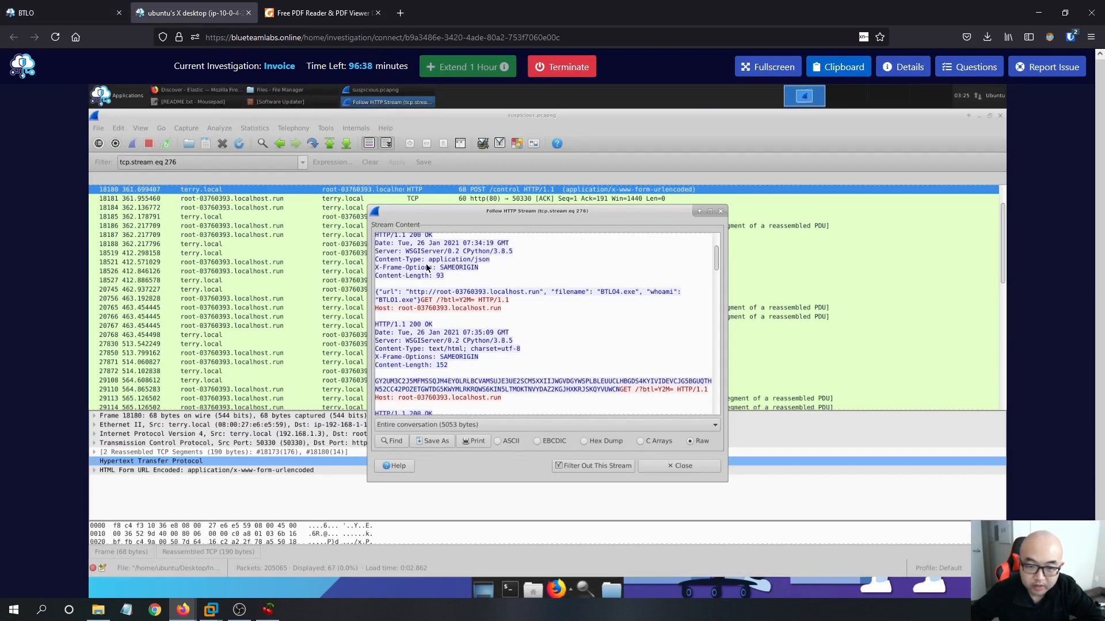
left_click_drag(393, 292, 378, 291)
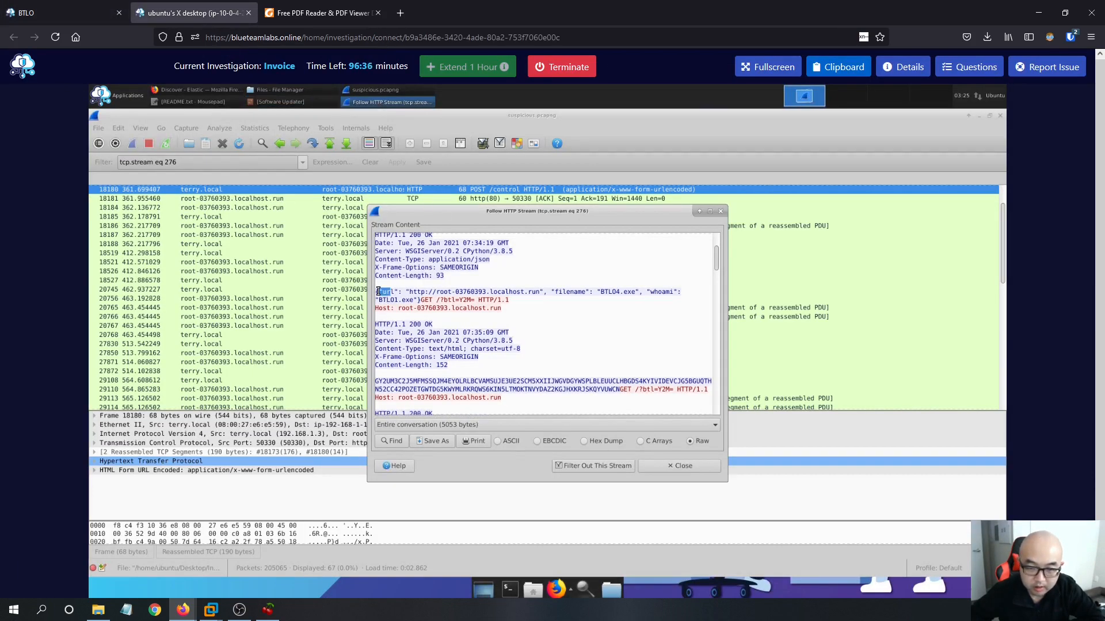
left_click(394, 291)
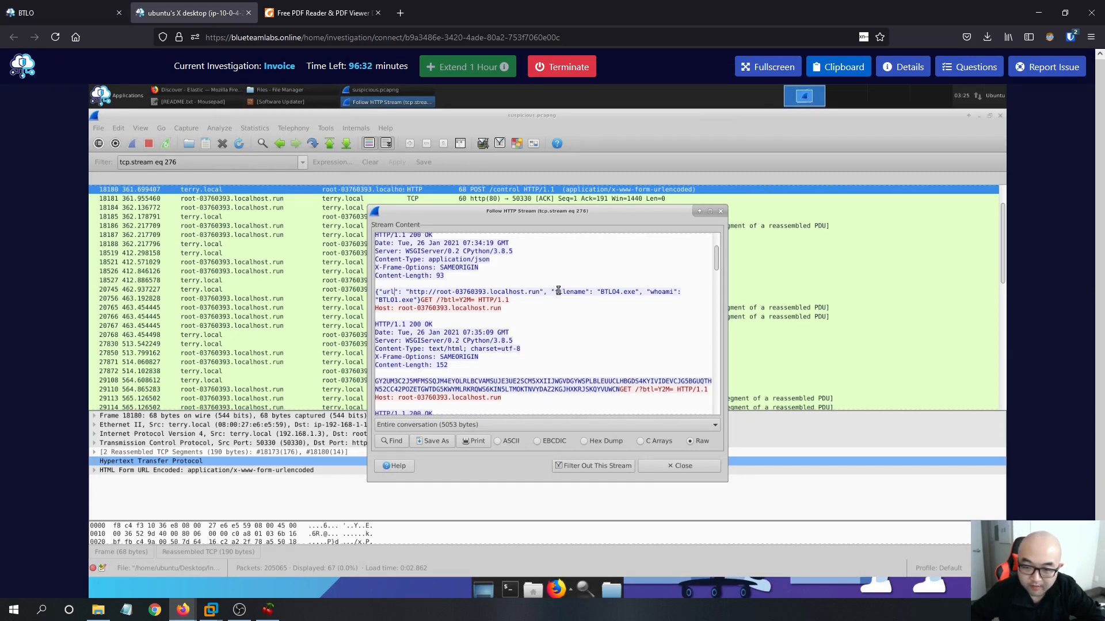
left_click_drag(558, 291, 581, 291)
left_click_drag(647, 292, 660, 292)
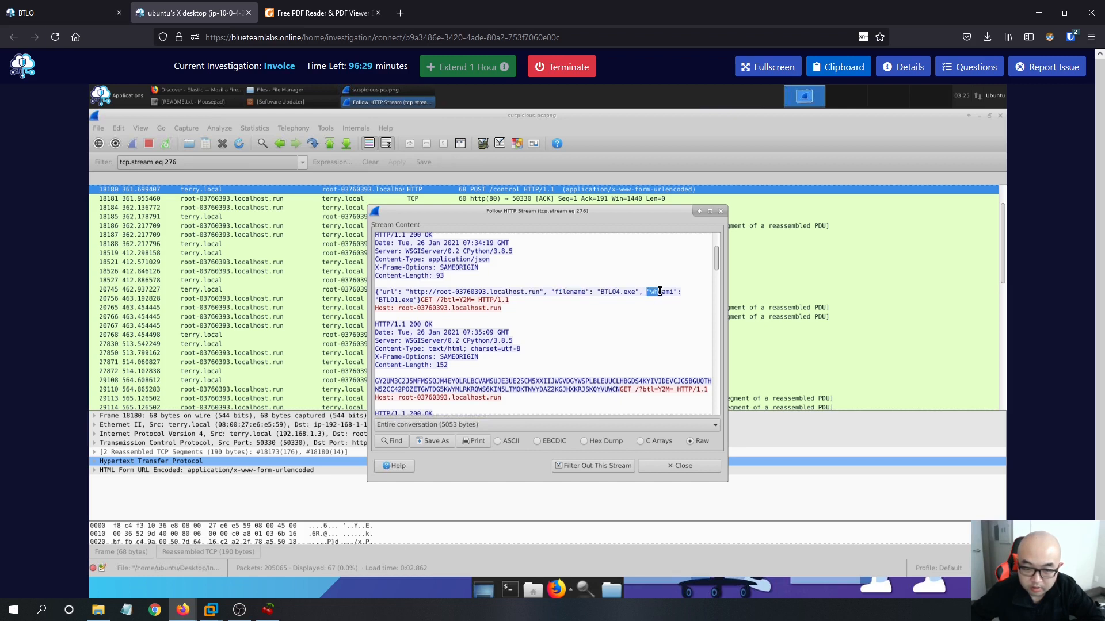
double_click(385, 298)
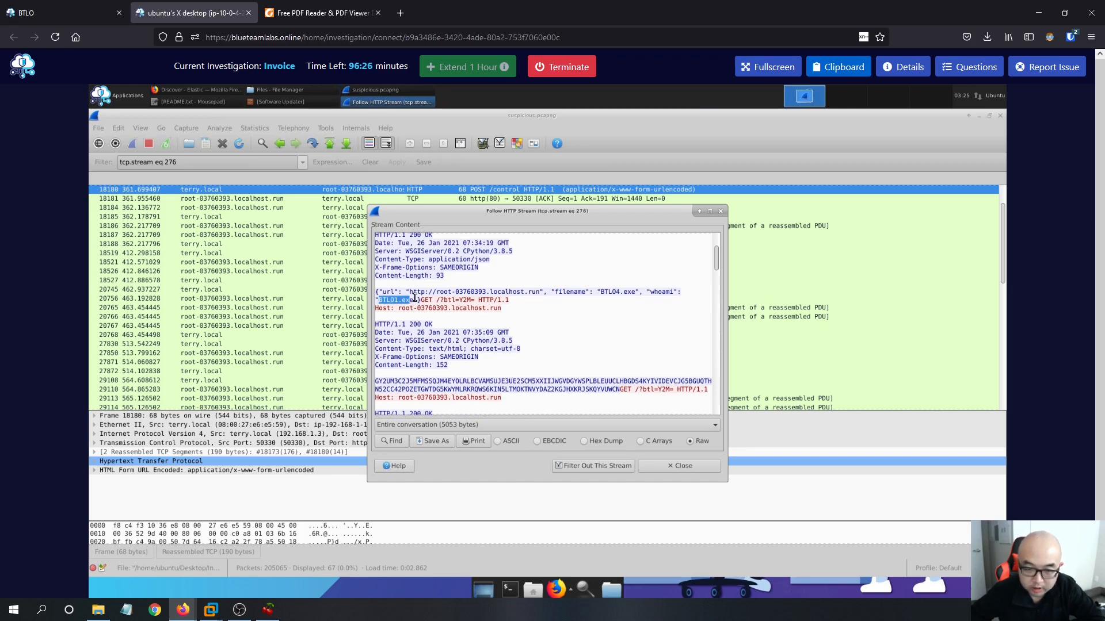
left_click_drag(414, 297, 381, 297)
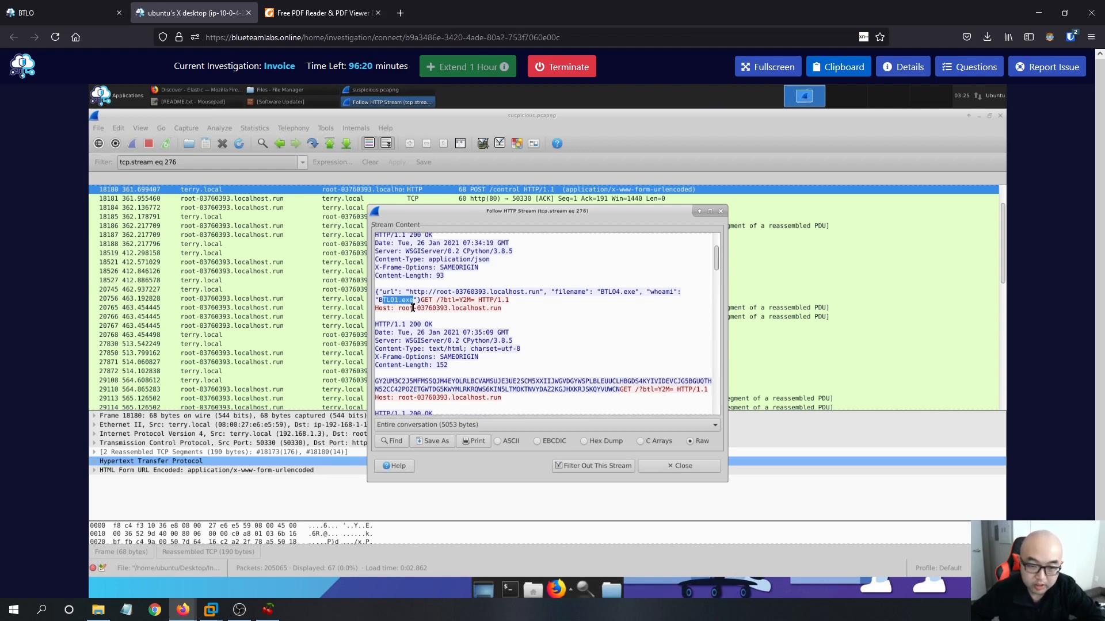
Go back to the BTLO questions and highlight the one asking for the first command executed by the malware.
left_click(93, 13)
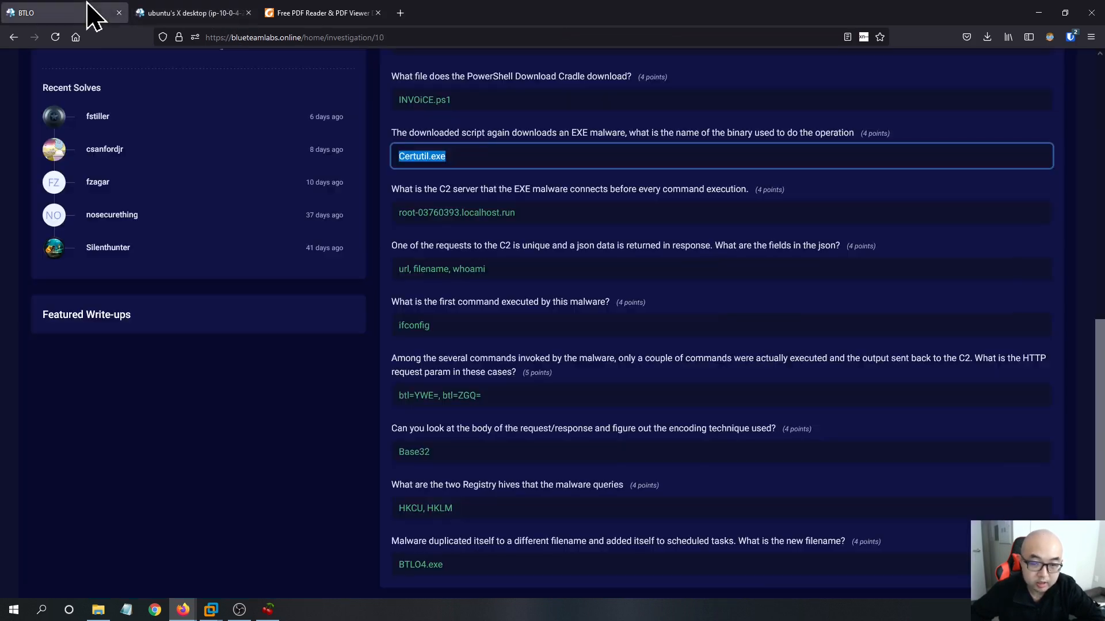
scroll(467, 297, "down", 1)
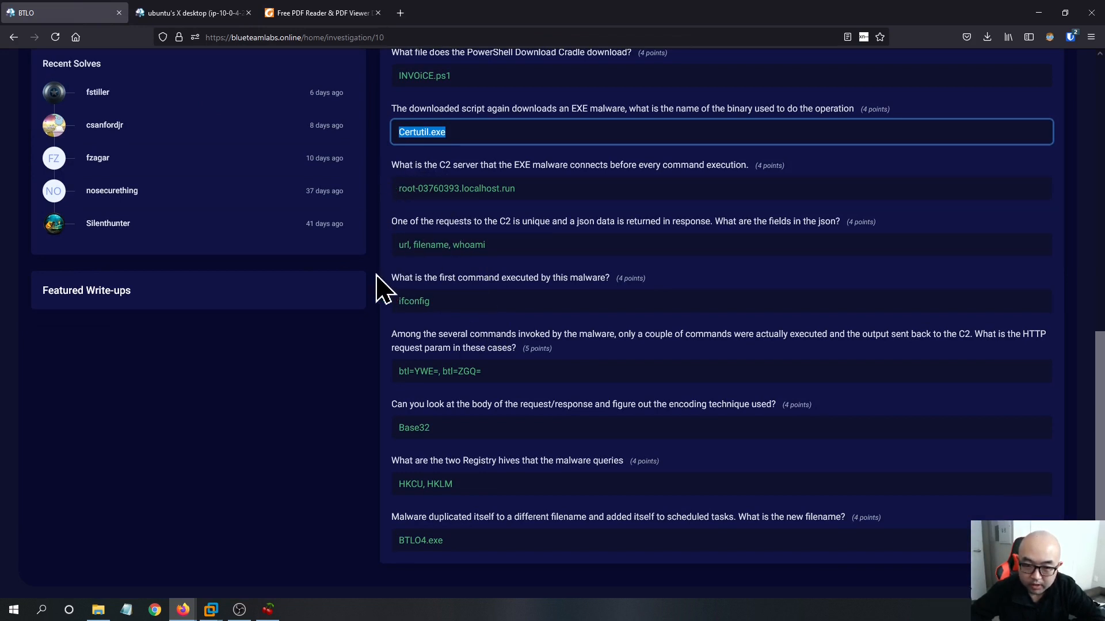
left_click_drag(380, 280, 610, 282)
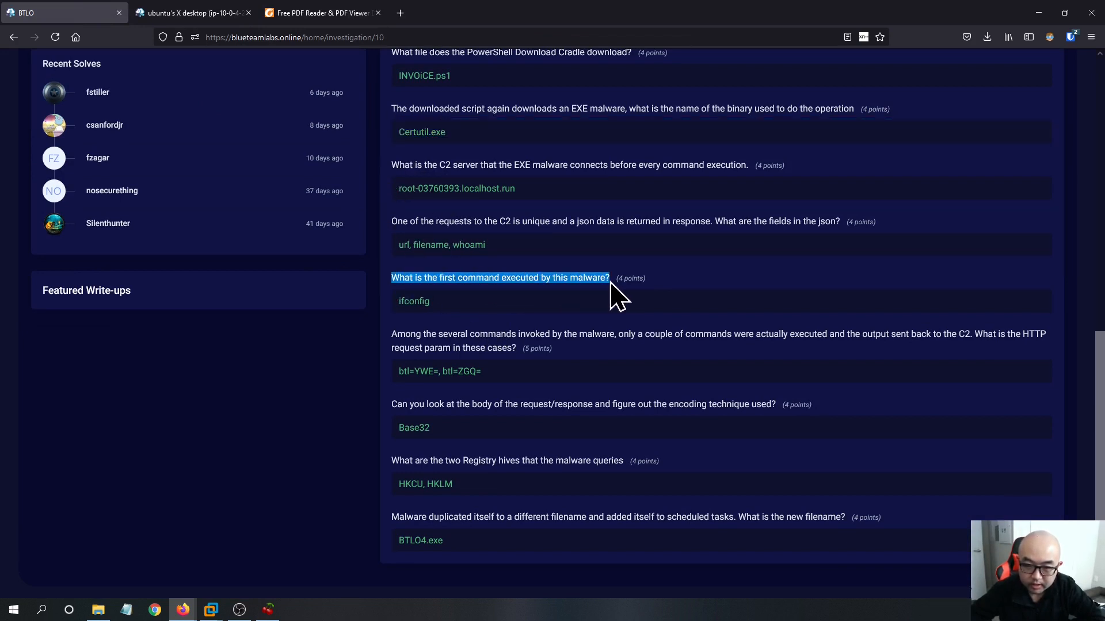
Return to the Wireshark stream and examine the encoded response bodies that follow the JSON reply.
left_click(224, 18)
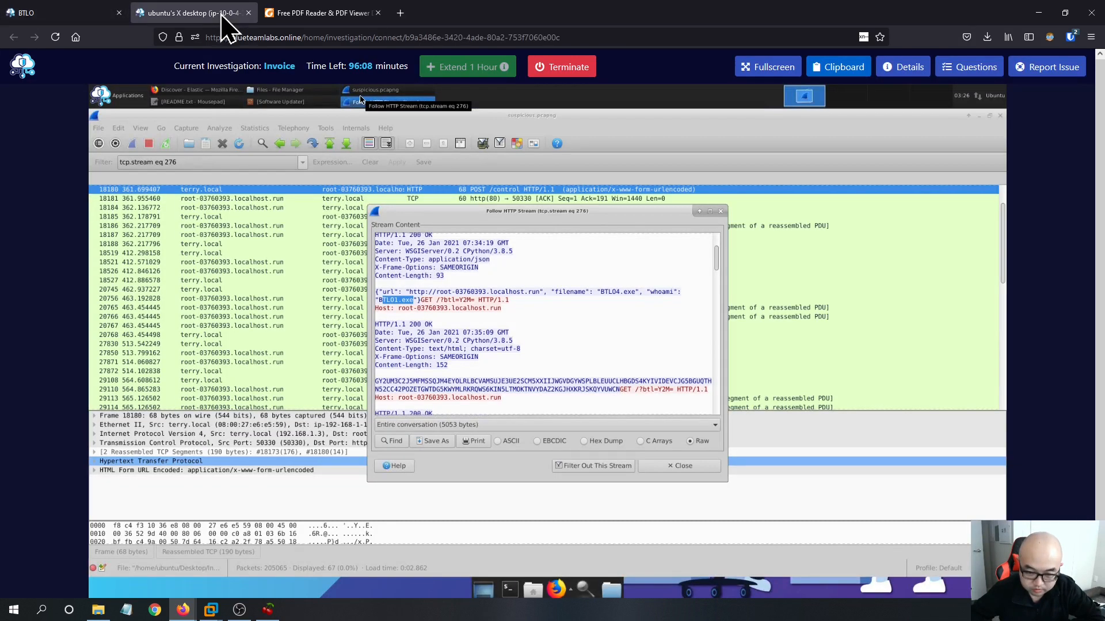
left_click(285, 352)
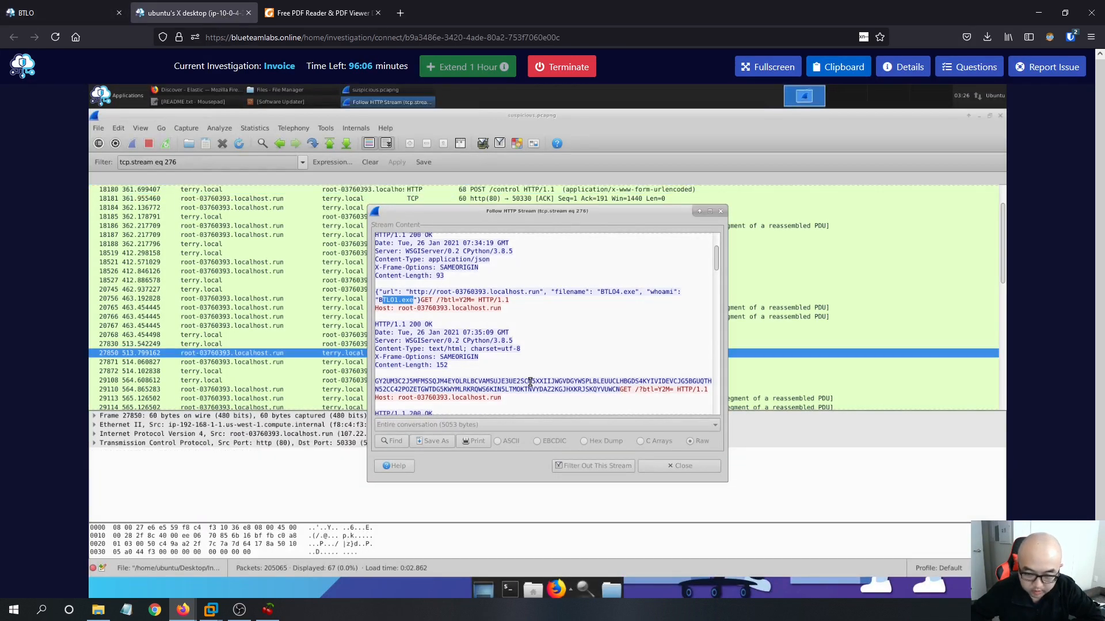
scroll(530, 382, "down", 3)
scroll(531, 382, "down", 3)
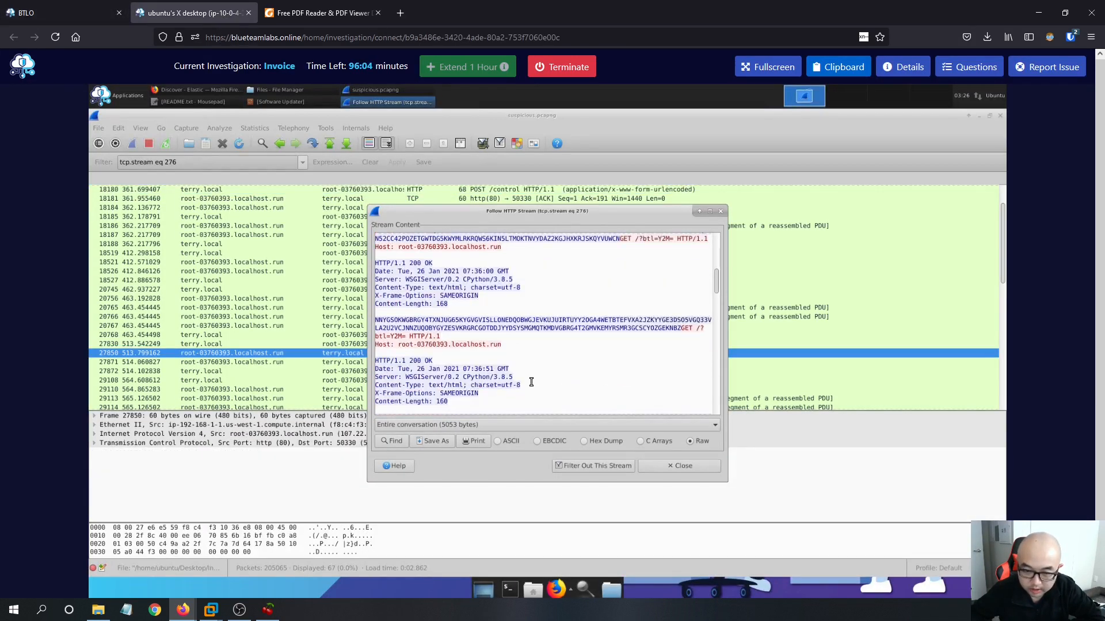
scroll(531, 382, "down", 9)
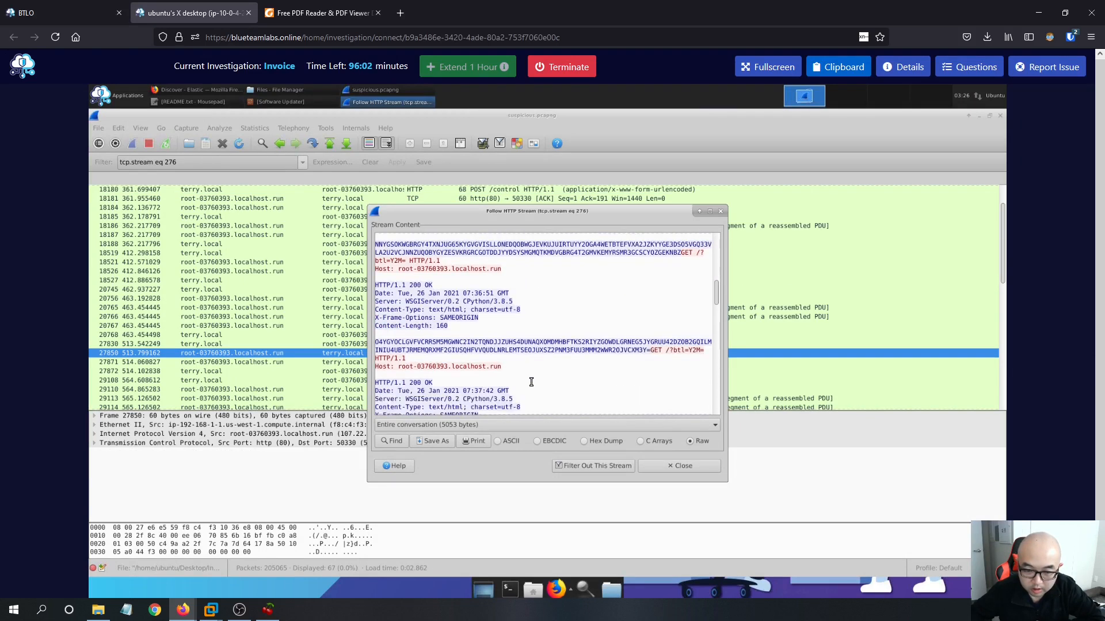
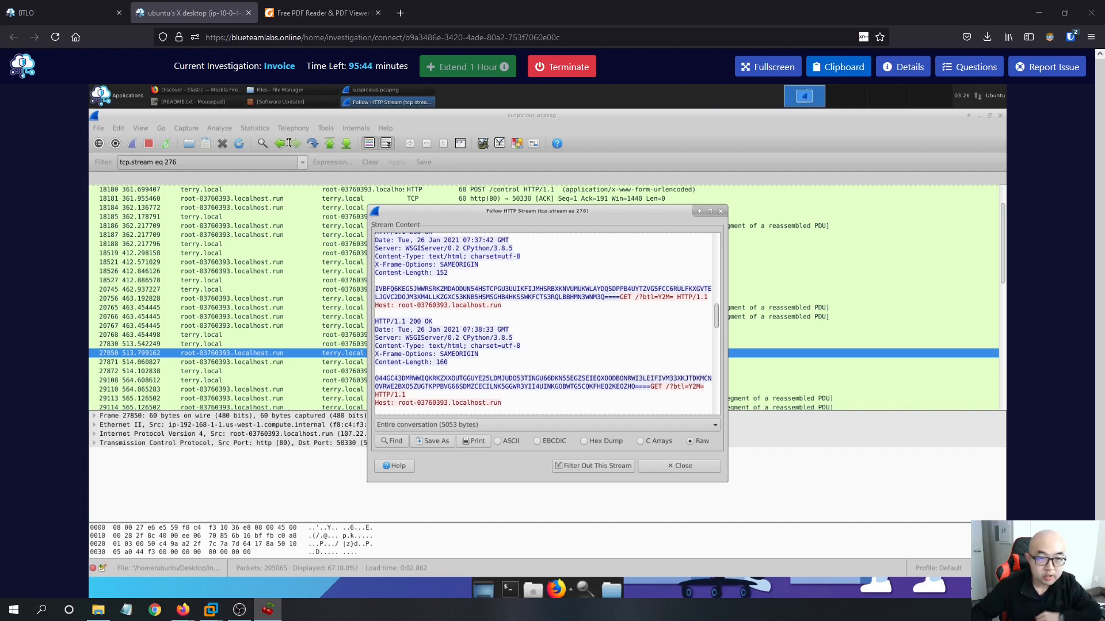
Switch to Elastic Discover and clear the powershell query to list all sysmon events.
left_click(197, 91)
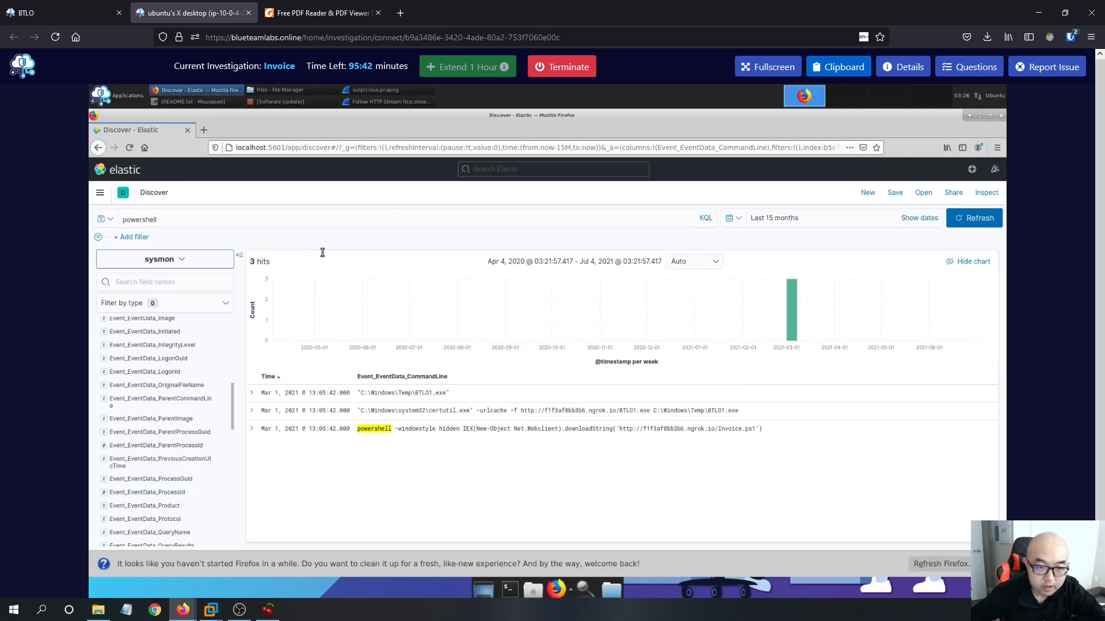
left_click(259, 214)
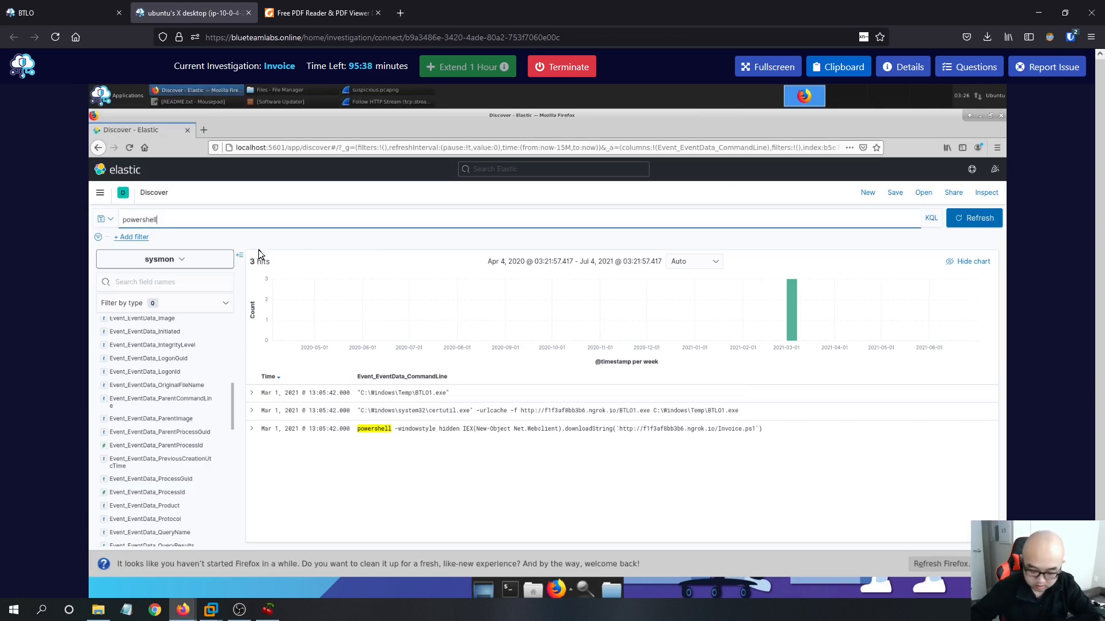
key("BackSpace")
key("BackSpace")
key("BackSpace")
key("BackSpace")
key("BackSpace")
key("BackSpace")
key("BackSpace")
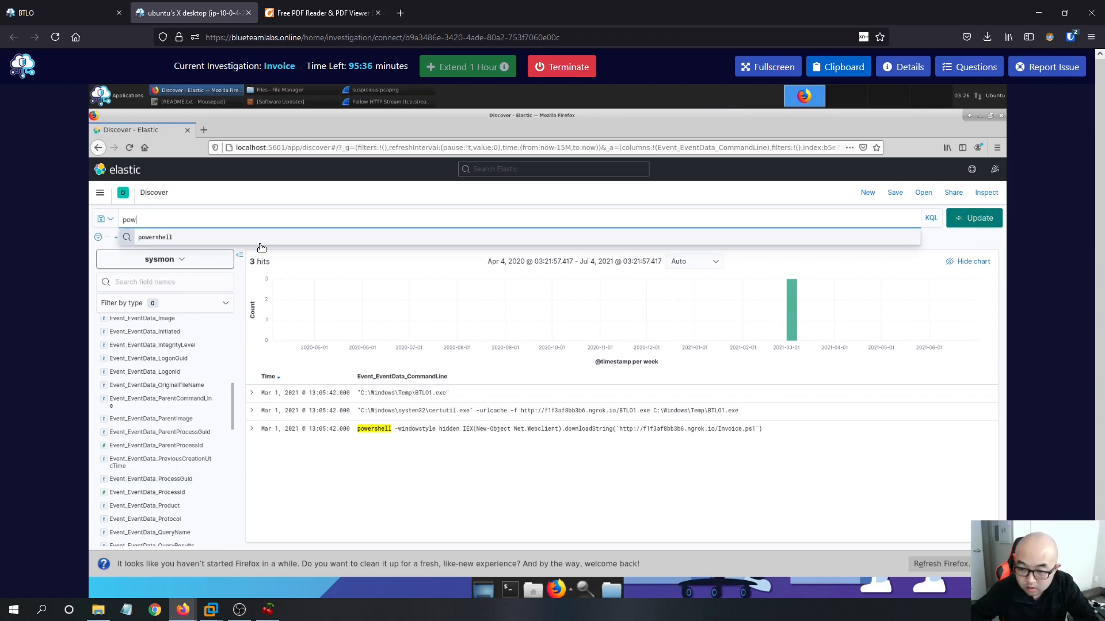
key("BackSpace")
key("BackSpace")
key("BackSpace")
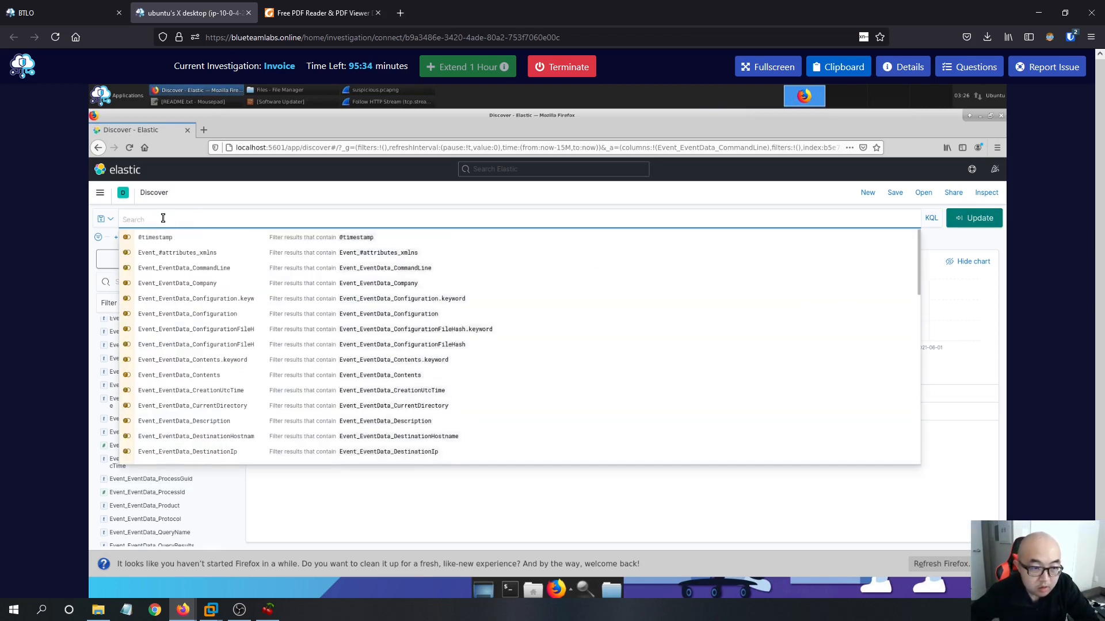
key("Return")
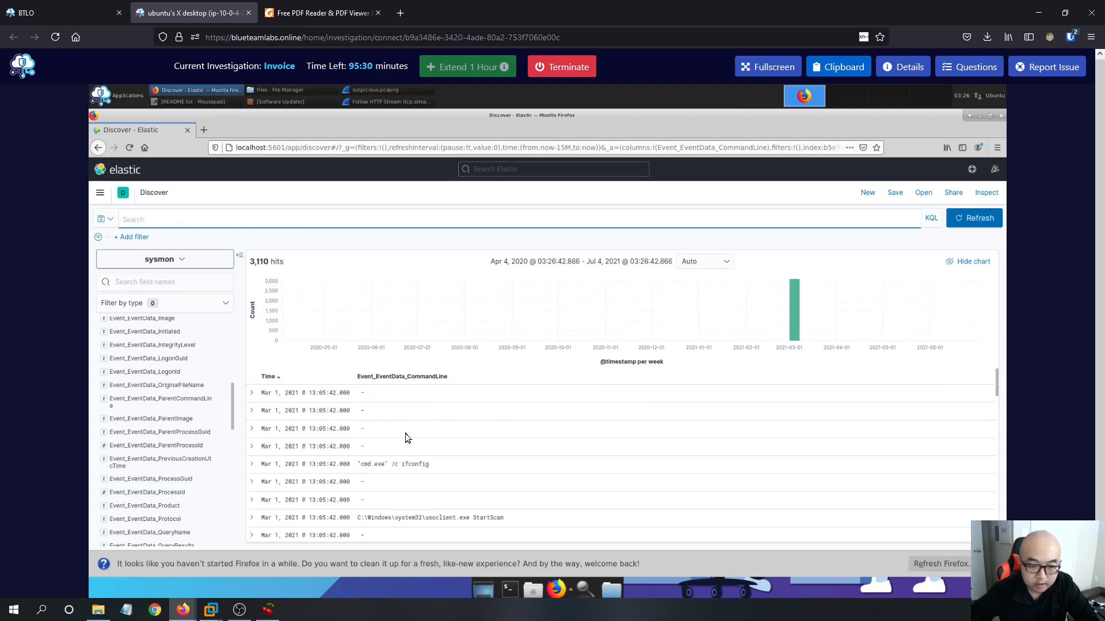
Copy the "cmd.exe" /c ifconfig command line from the results and try to search the sysmon events for it.
scroll(409, 433, "down", 2)
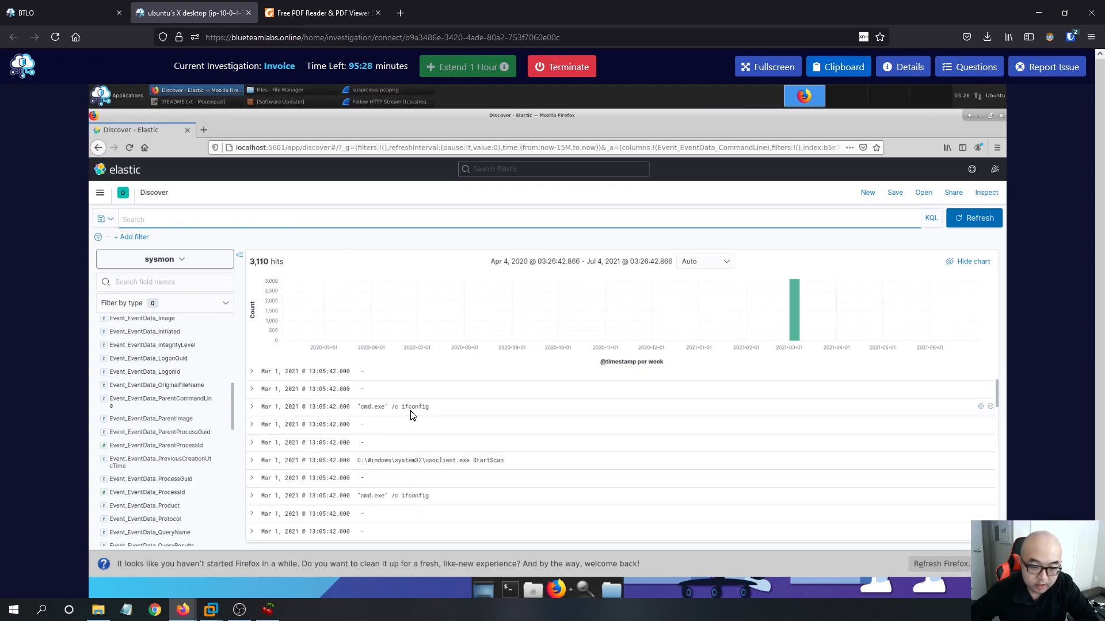
triple_click(360, 406)
right_click(362, 408)
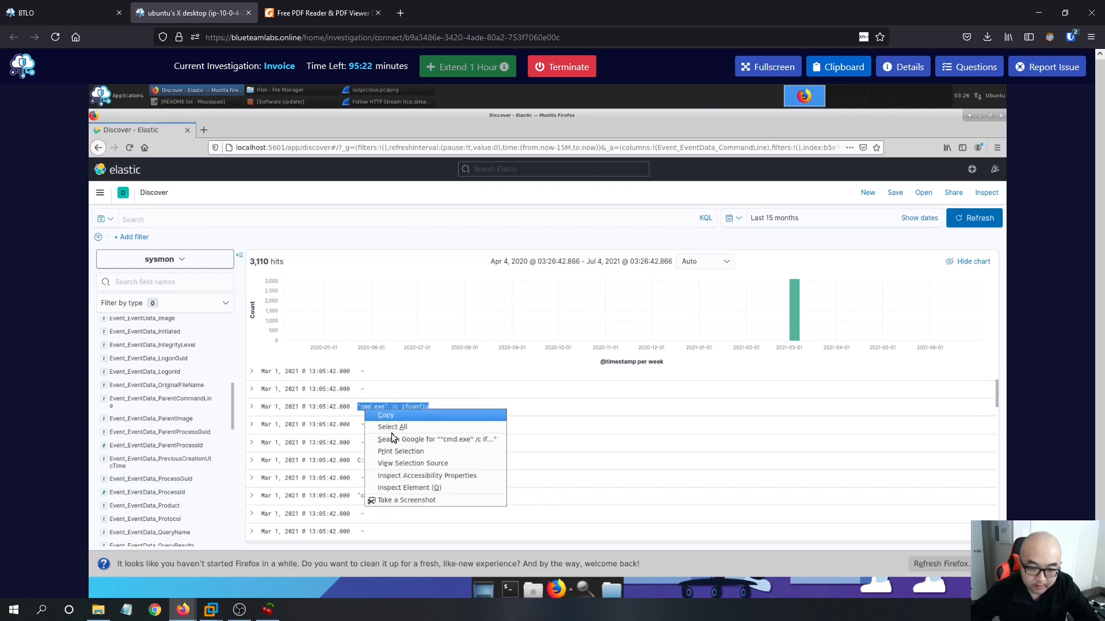
left_click(397, 416)
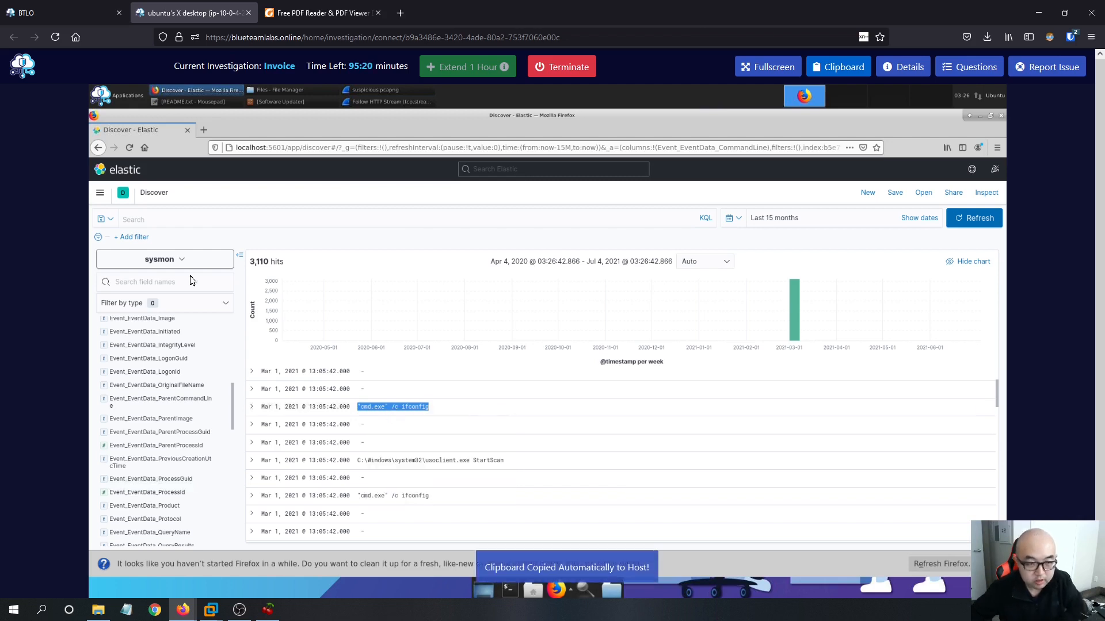
left_click(195, 219)
key("ctrl+v")
key("Return")
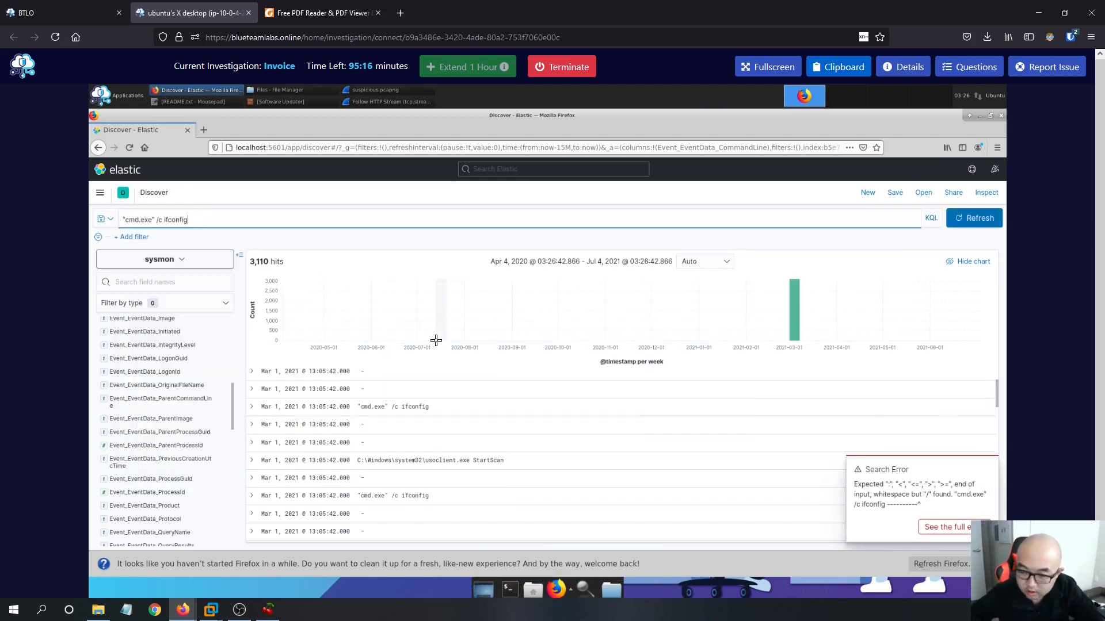
Remove the quotation marks from the query, search for cmd.exe /c ifconfig, and look through the matching command lines.
left_click(203, 220)
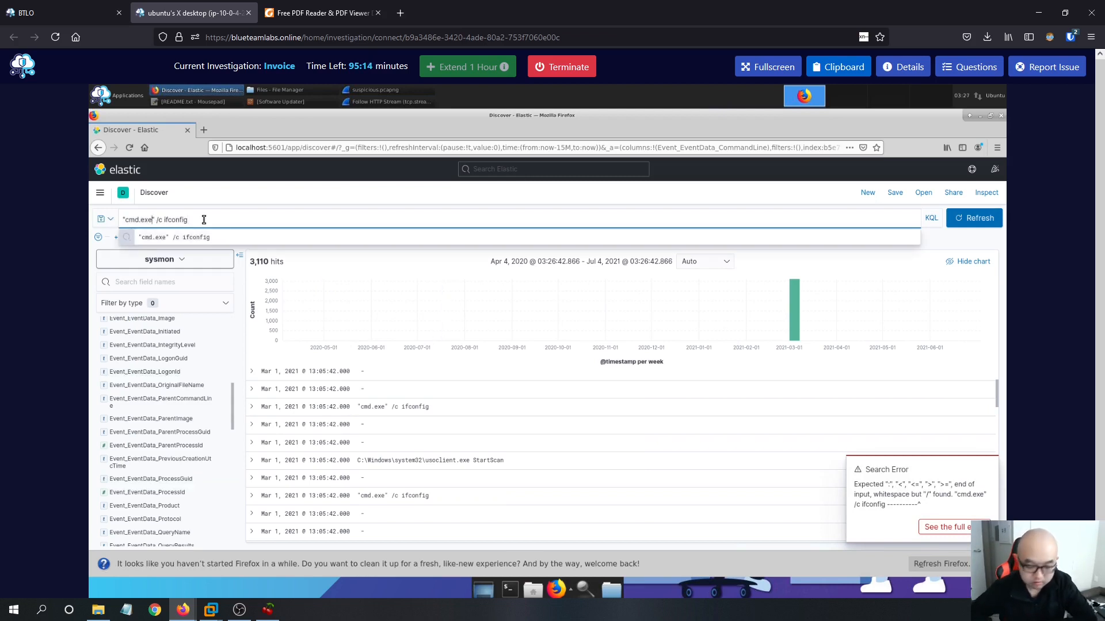
key("BackSpace")
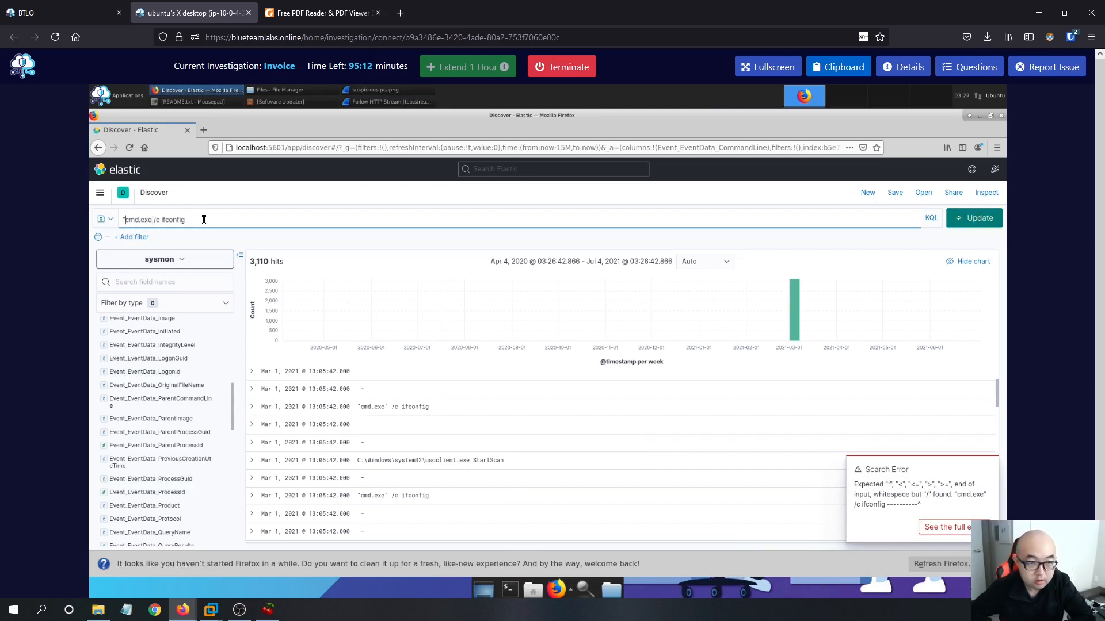
key("BackSpace")
key("Return")
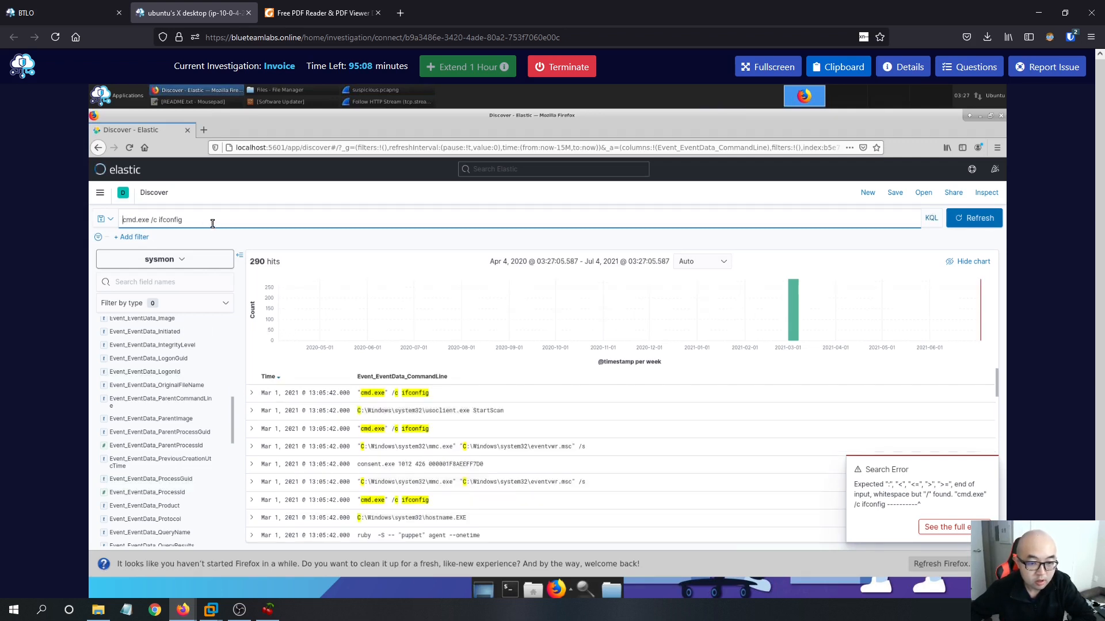
scroll(527, 485, "down", 4)
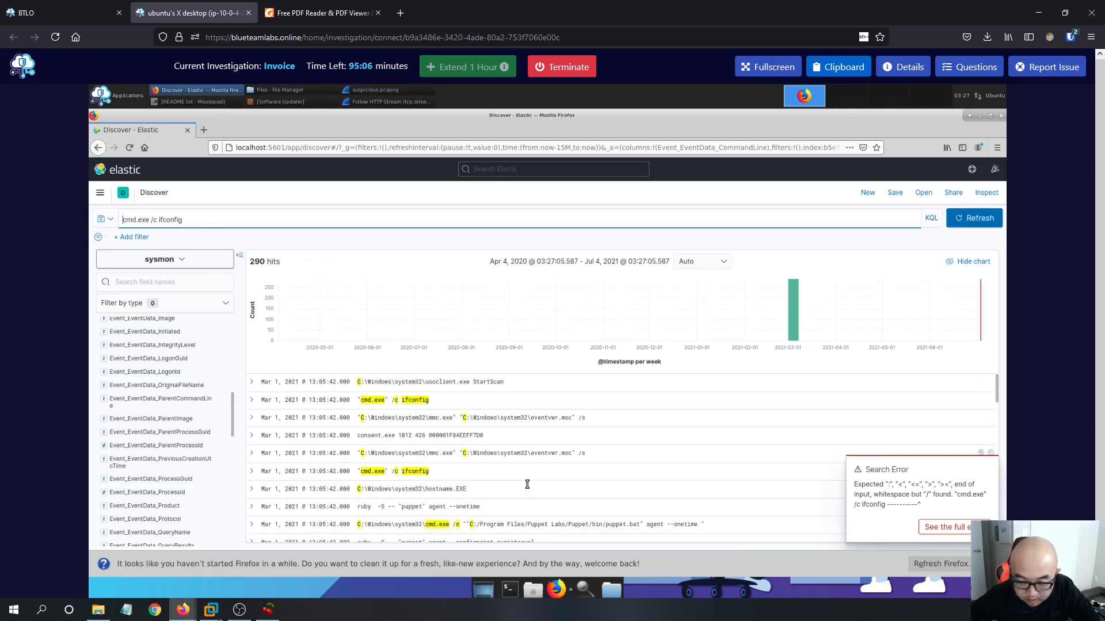
scroll(526, 484, "down", 3)
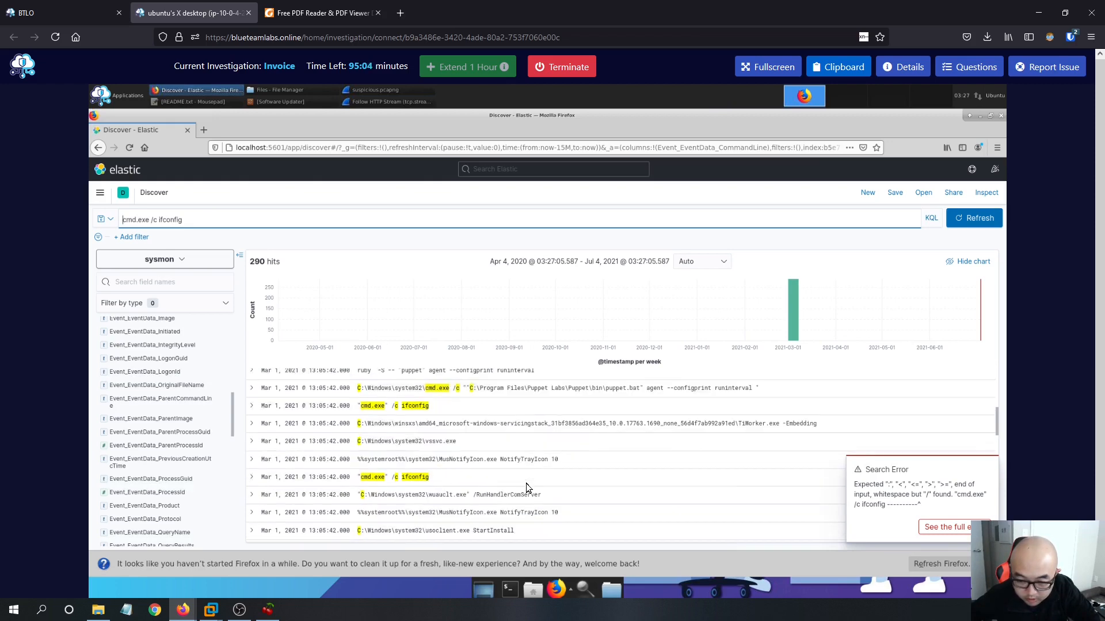
Continue examining the command lines returned for cmd.exe /c ifconfig, including the processes logged around the ifconfig entries.
scroll(526, 485, "down", 6)
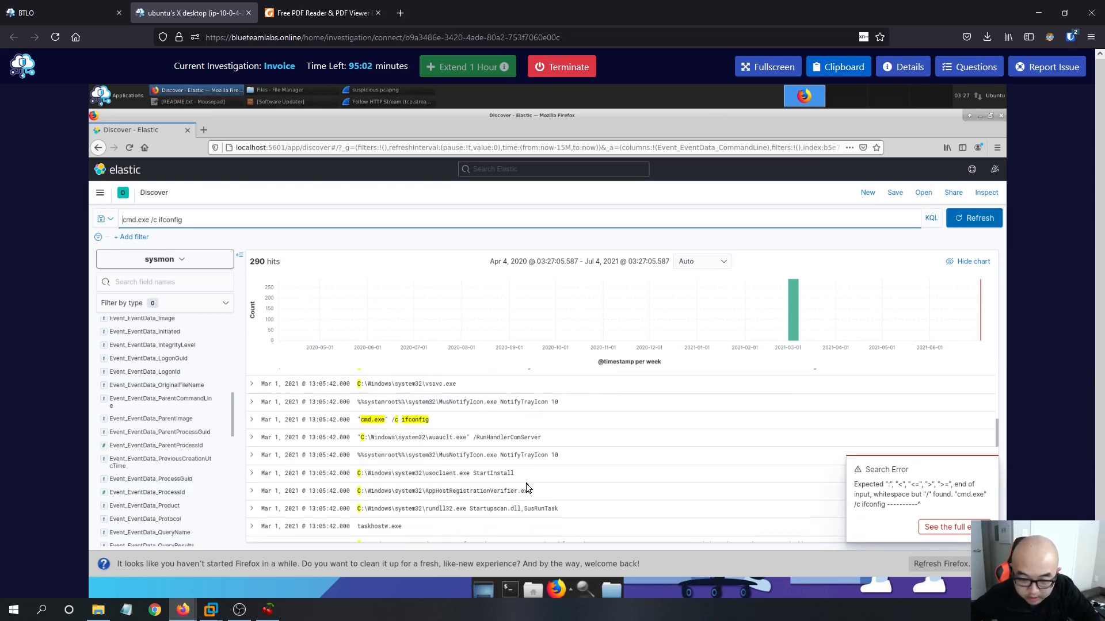
scroll(526, 483, "up", 4)
scroll(526, 484, "down", 2)
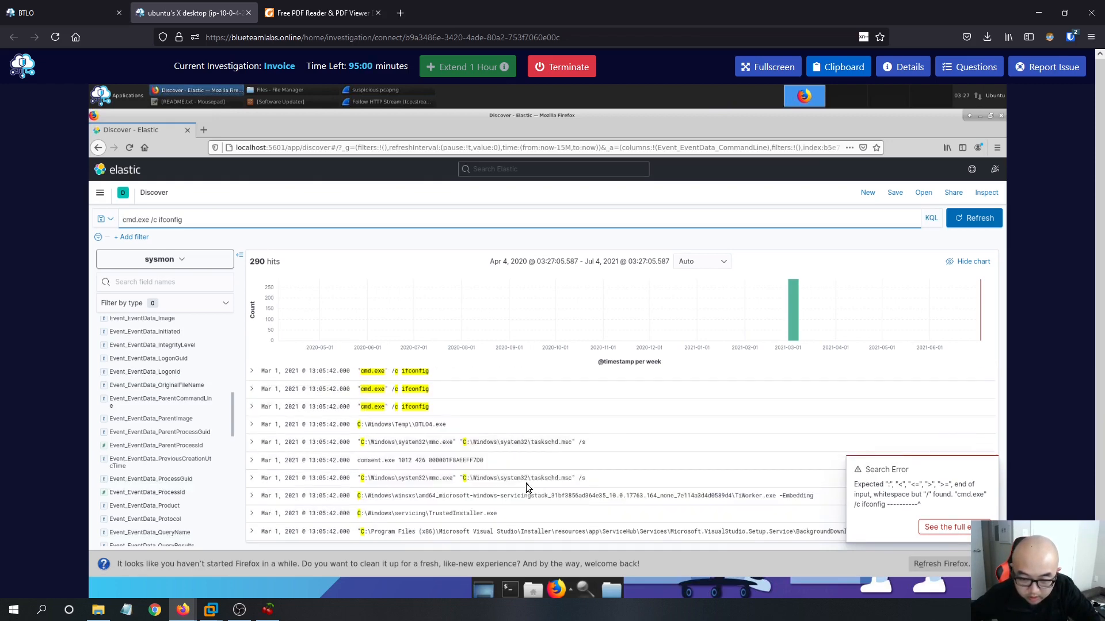
Return to the BTLO question page, review the earlier questions, and highlight the answer to the PowerShell Download Cradle question.
left_click(86, 12)
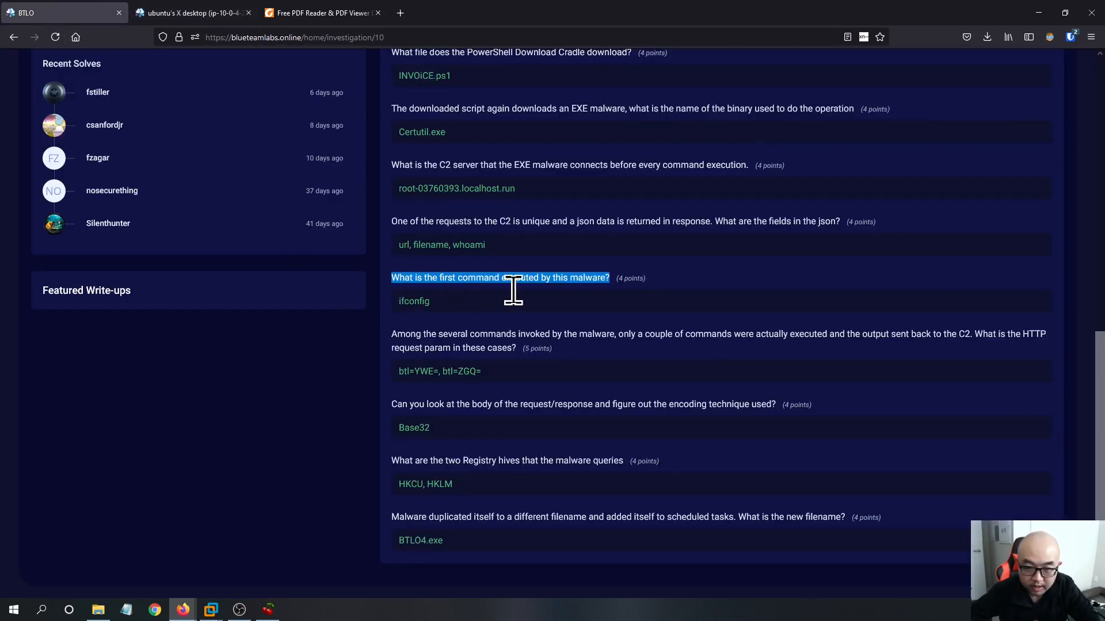
scroll(472, 196, "up", 1)
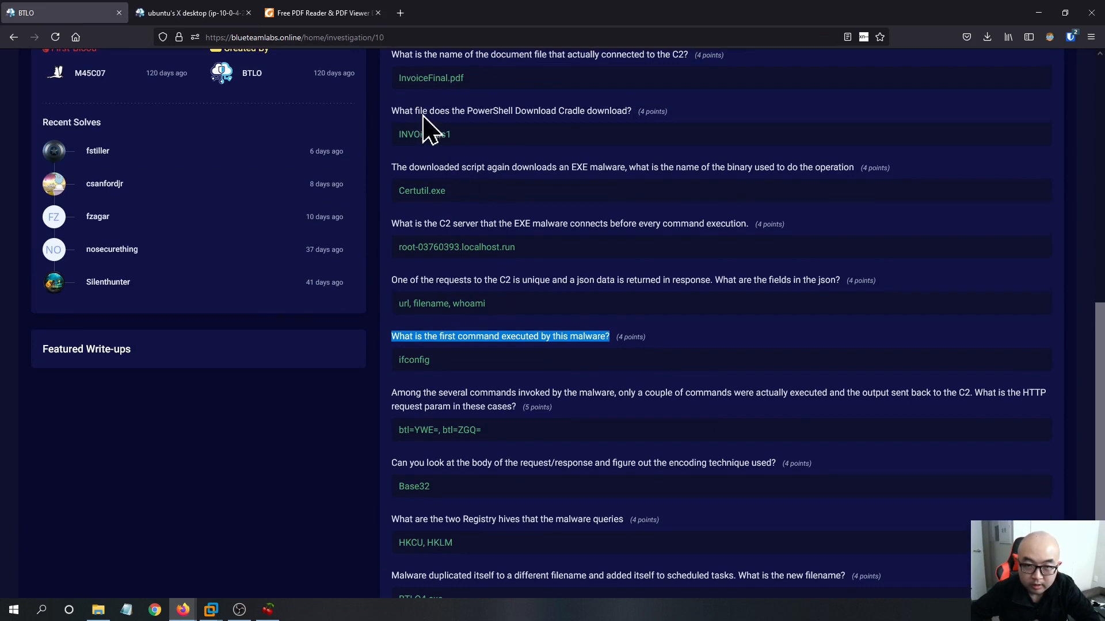
scroll(514, 183, "up", 2)
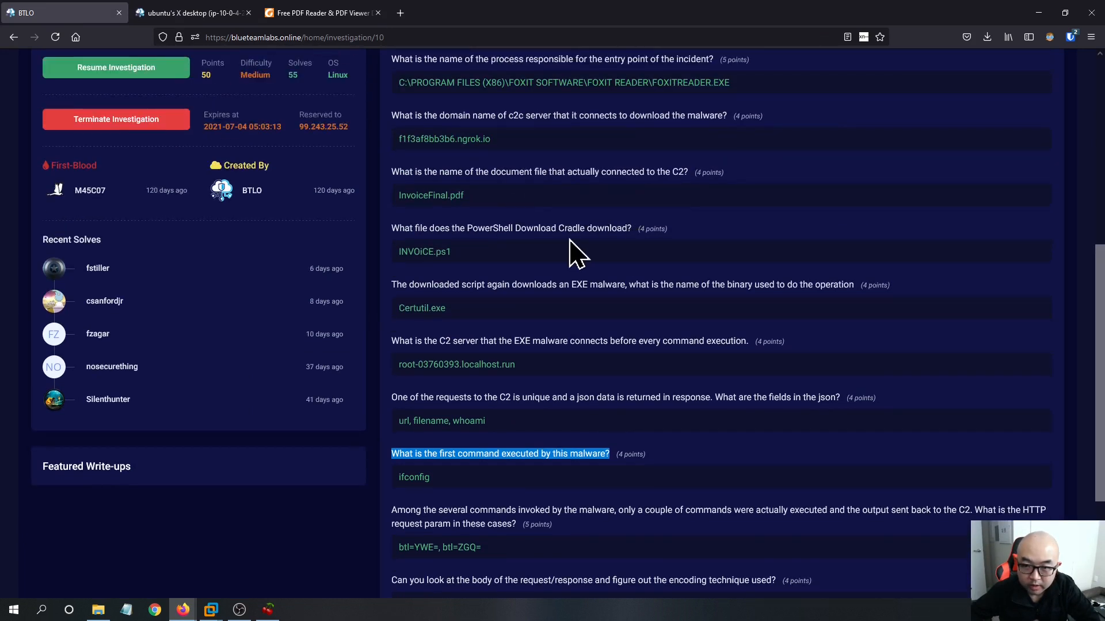
scroll(604, 249, "up", 2)
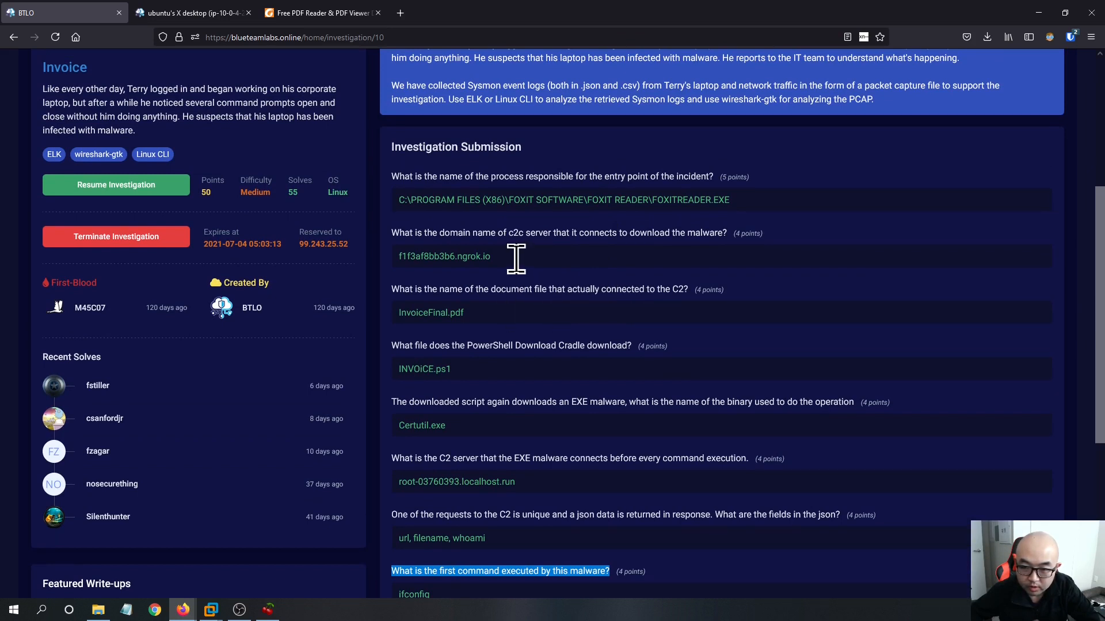
left_click(482, 370)
left_click_drag(448, 369, 395, 366)
scroll(450, 368, "down", 3)
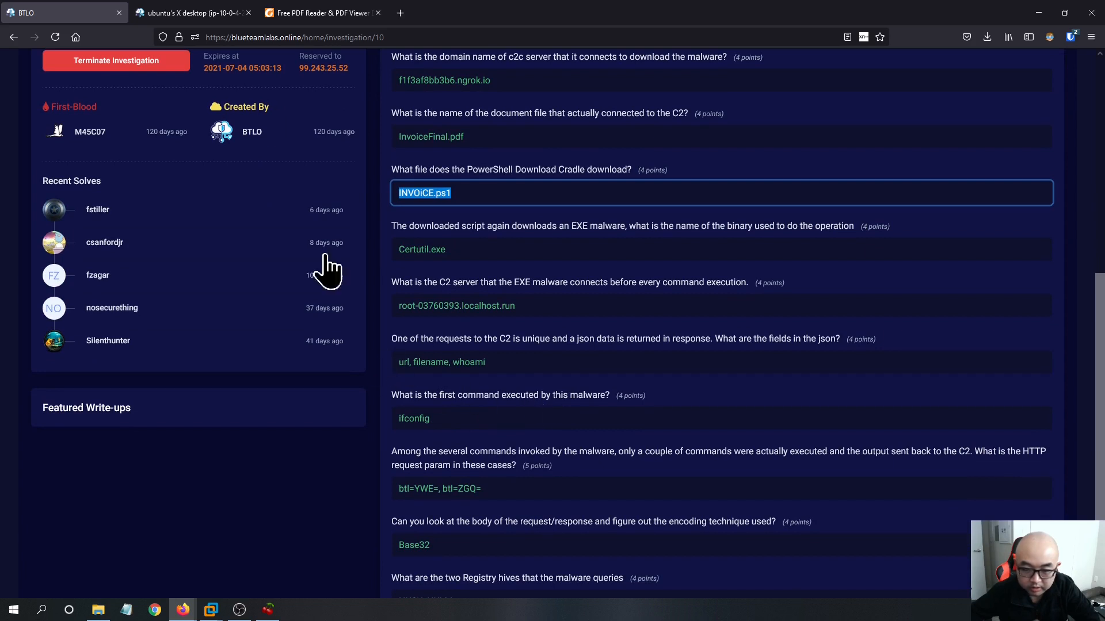
Go back to Elastic Discover and examine the remaining sysmon command lines for commands run by the malware besides ifconfig.
left_click(181, 10)
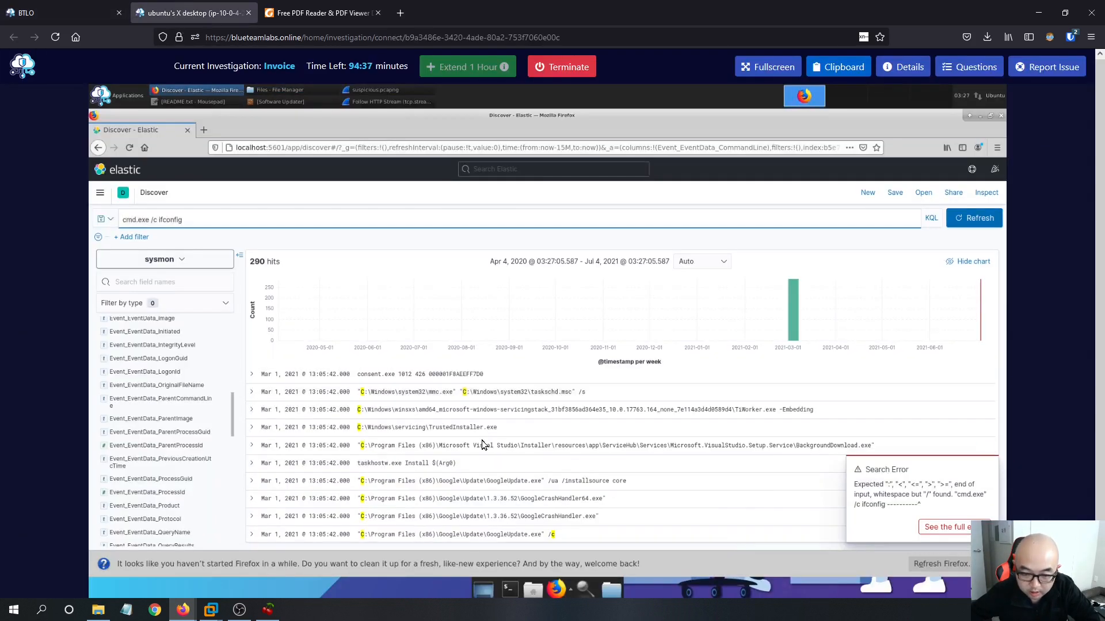
scroll(560, 492, "down", 3)
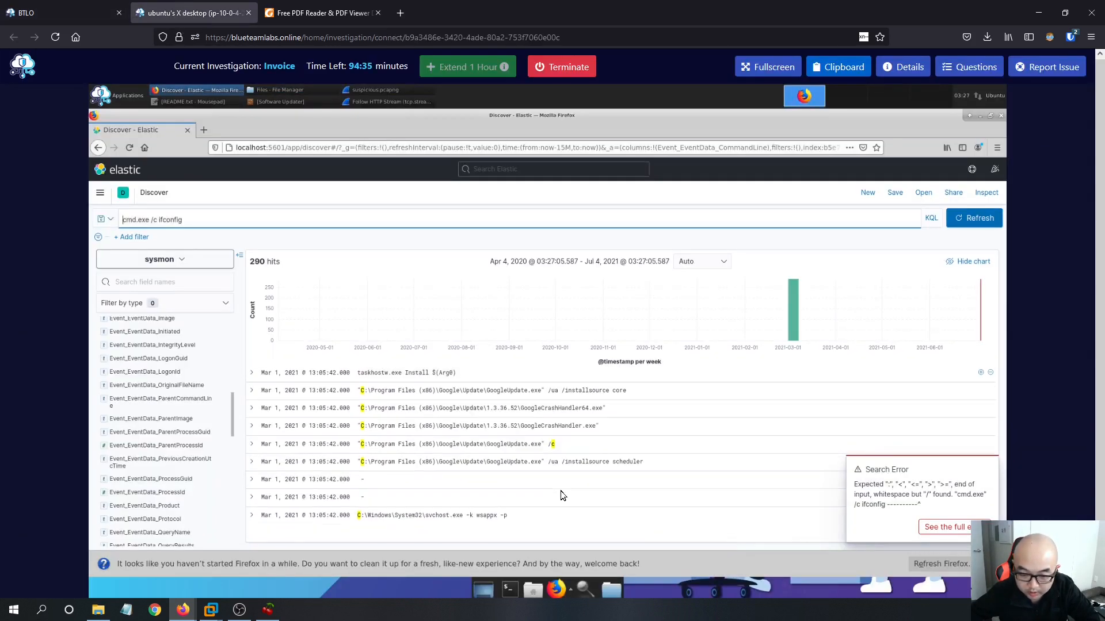
scroll(561, 492, "down", 8)
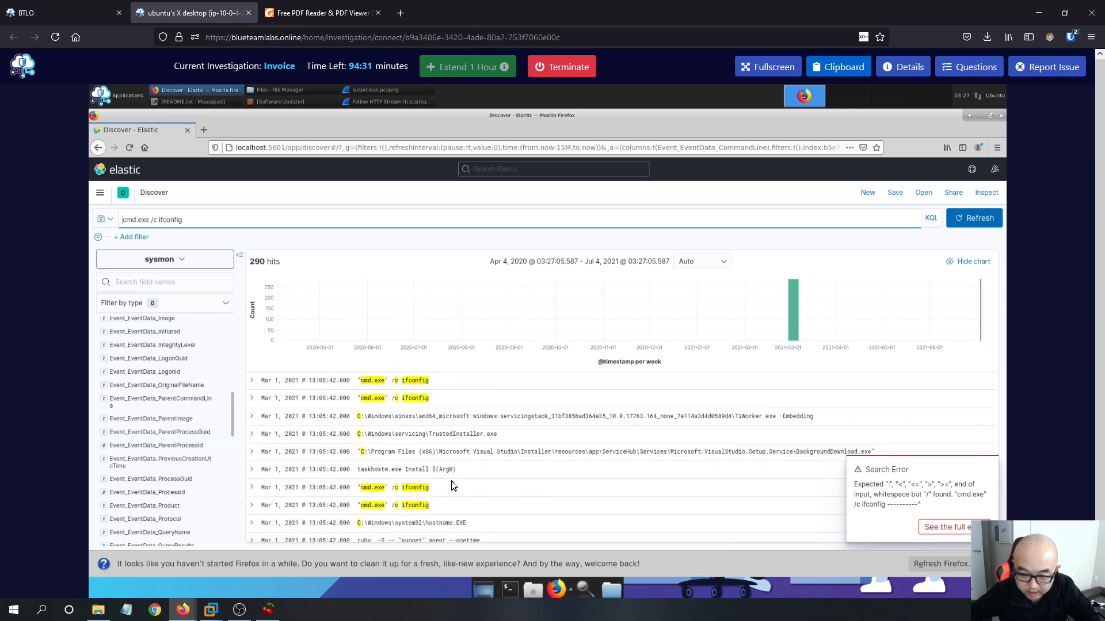
scroll(435, 496, "down", 5)
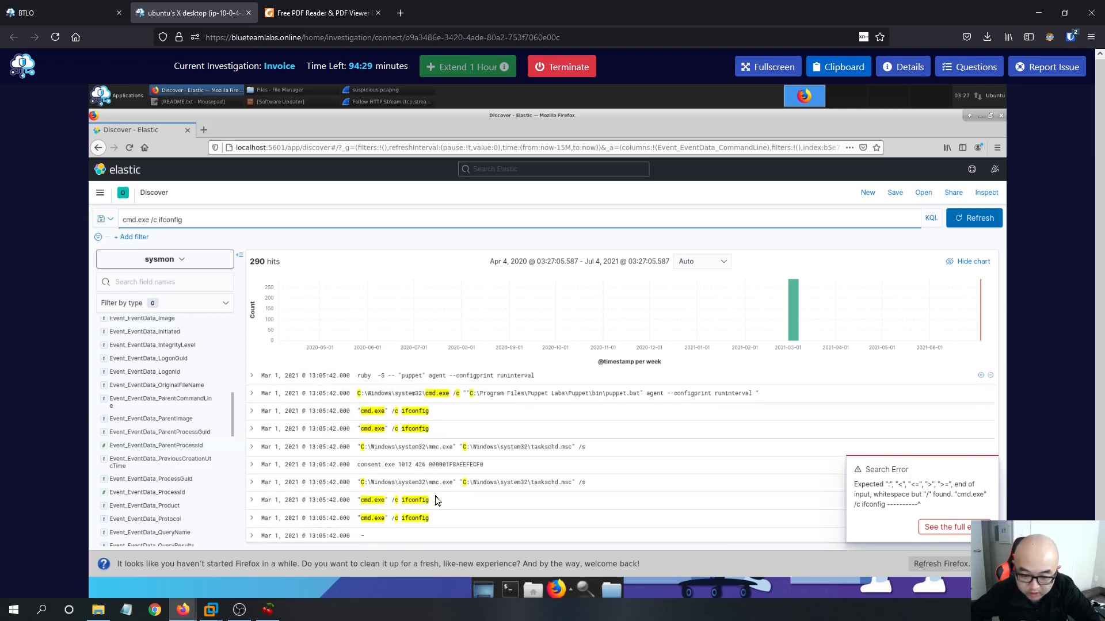
scroll(436, 495, "down", 4)
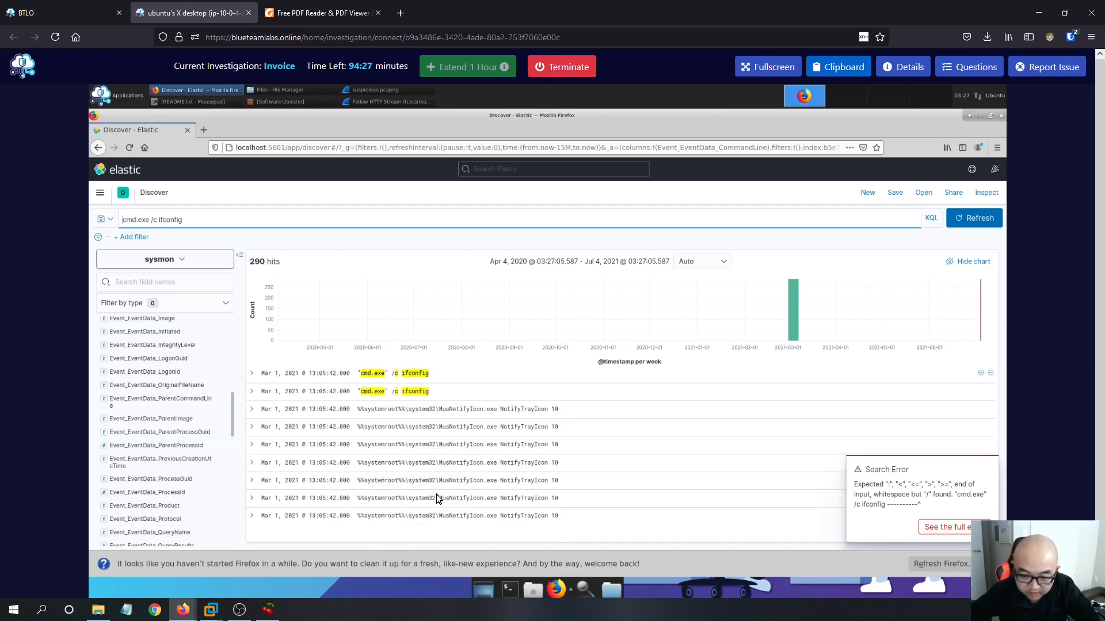
scroll(436, 493, "down", 4)
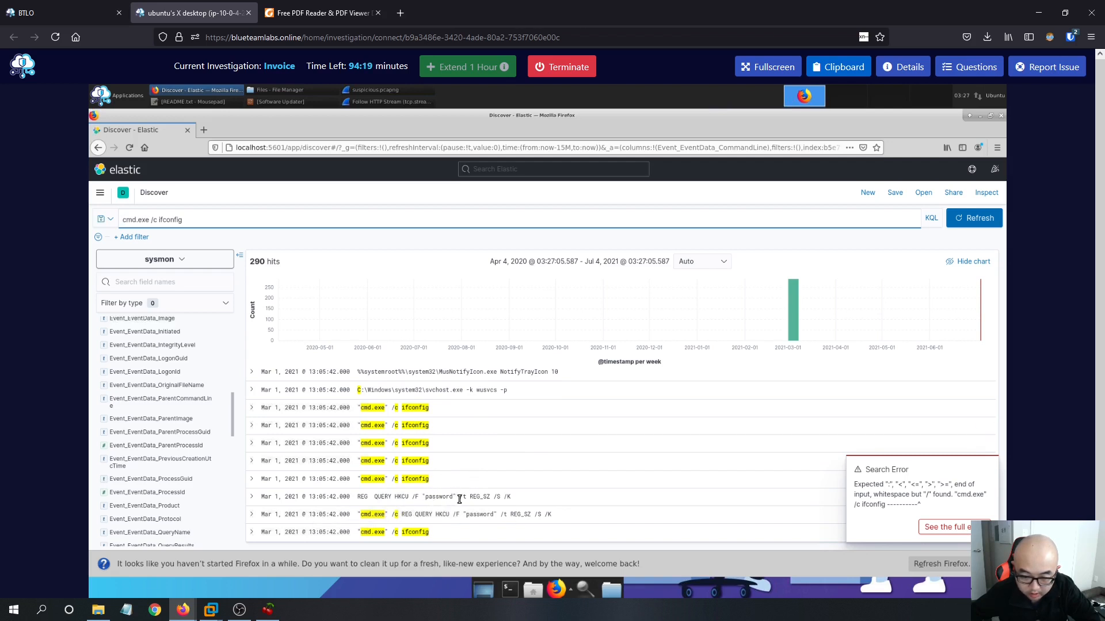
scroll(459, 499, "down", 3)
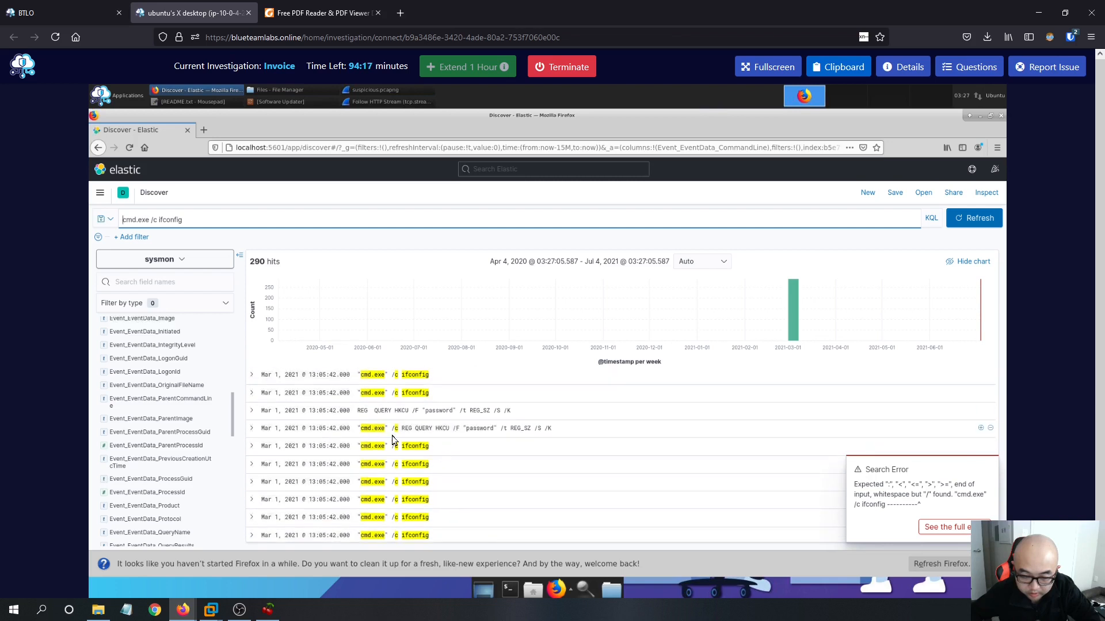
scroll(560, 451, "down", 5)
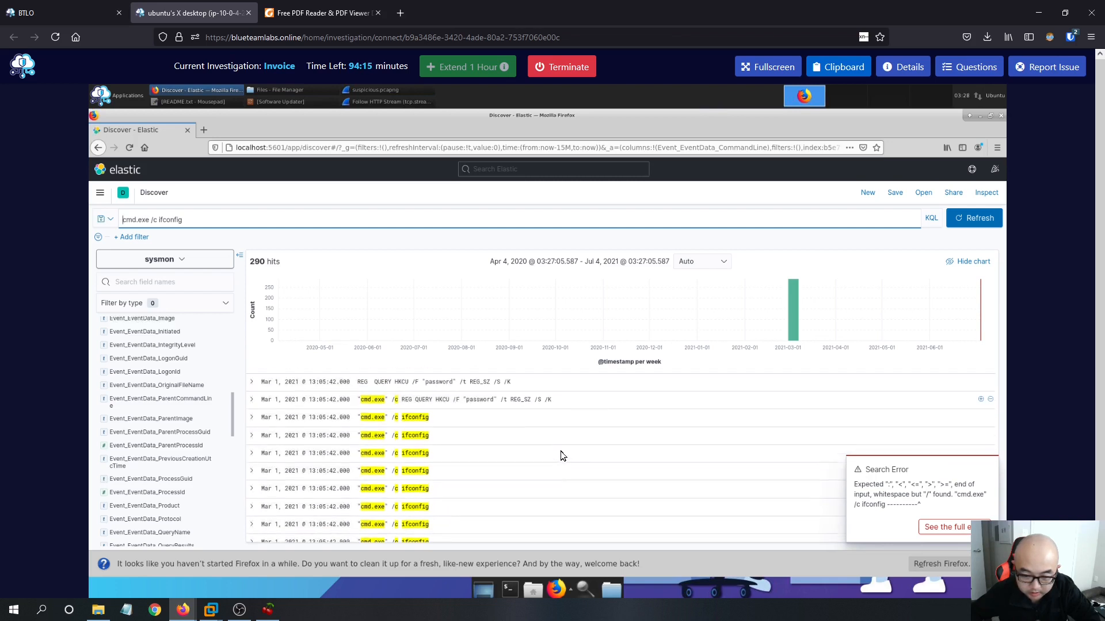
scroll(562, 451, "down", 3)
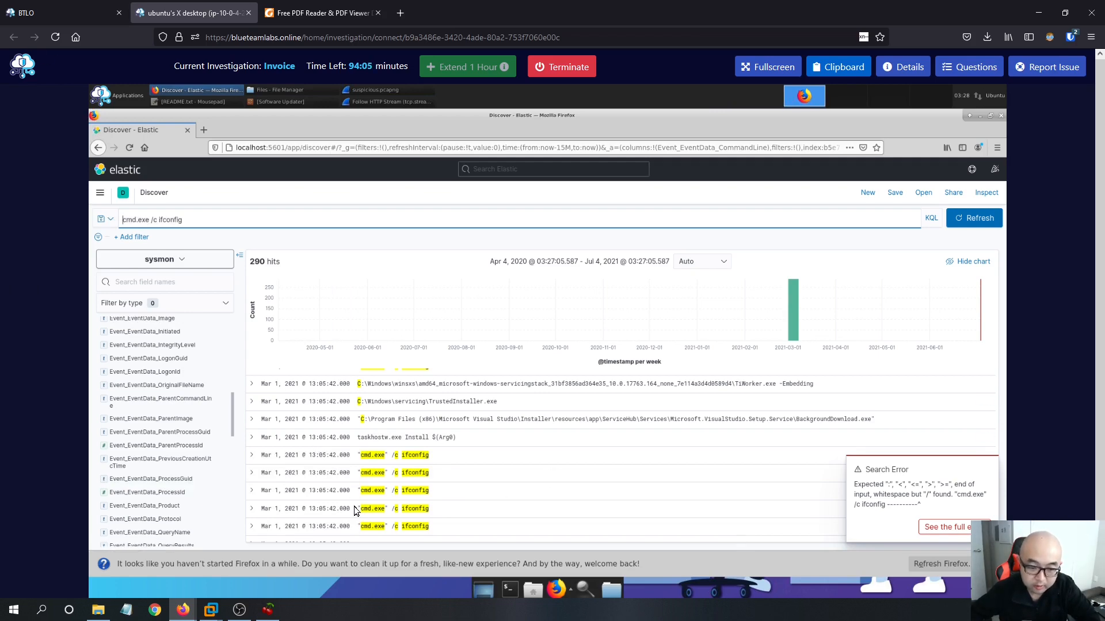
Return to the BTLO questions and highlight the one about the HTTP request param of commands whose output was sent back.
left_click(115, 13)
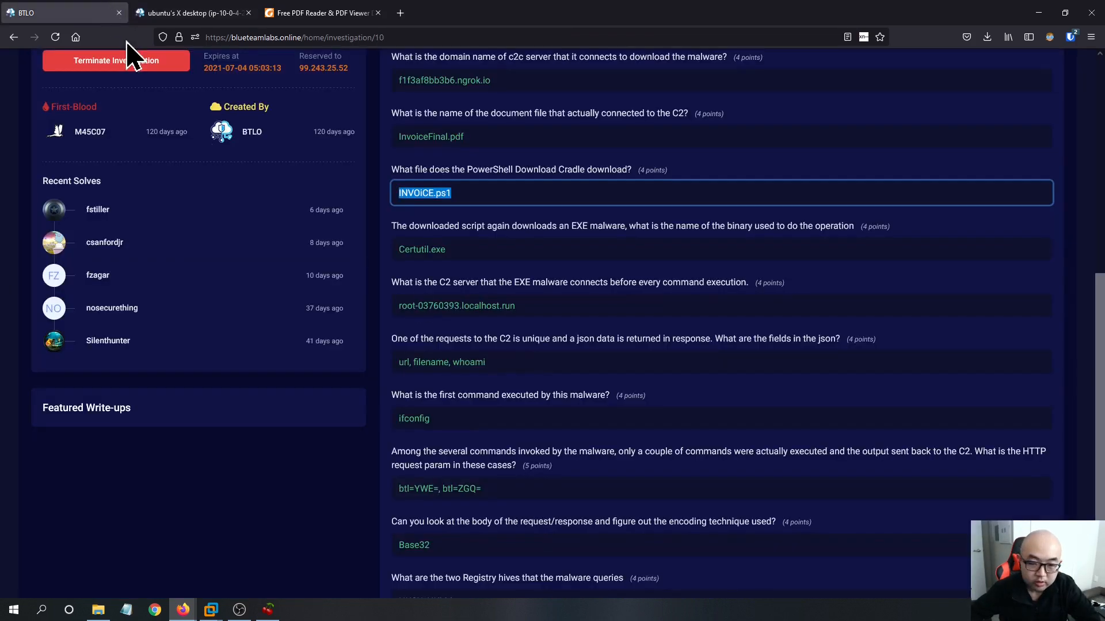
scroll(483, 437, "down", 2)
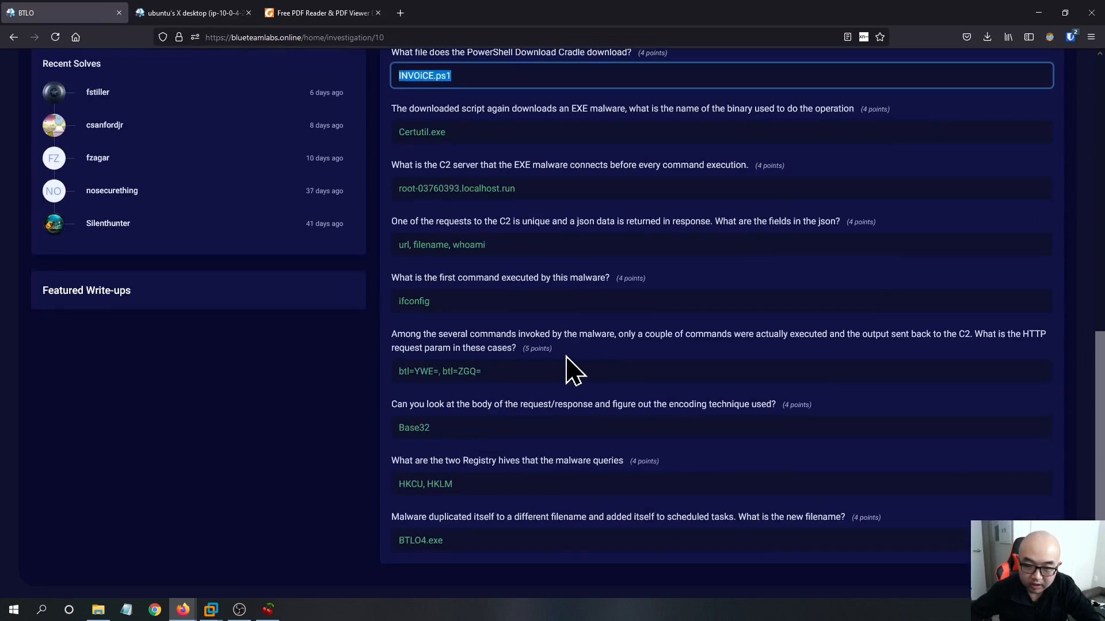
left_click_drag(392, 334, 809, 345)
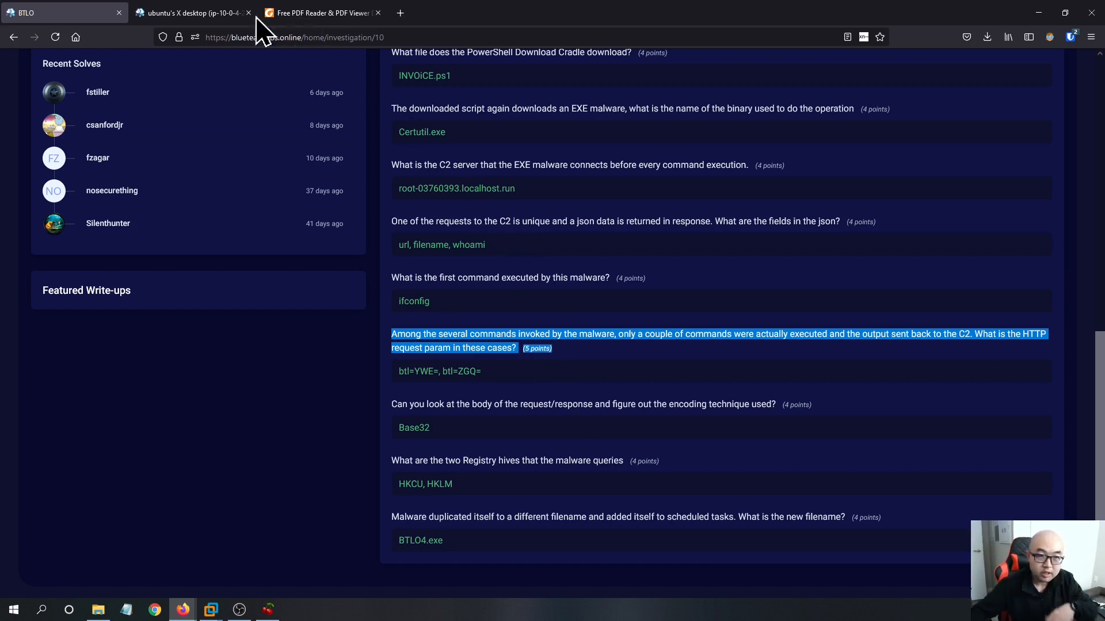
Switch to Wireshark, close the followed HTTP stream, and replace the display filter with http.
left_click(190, 13)
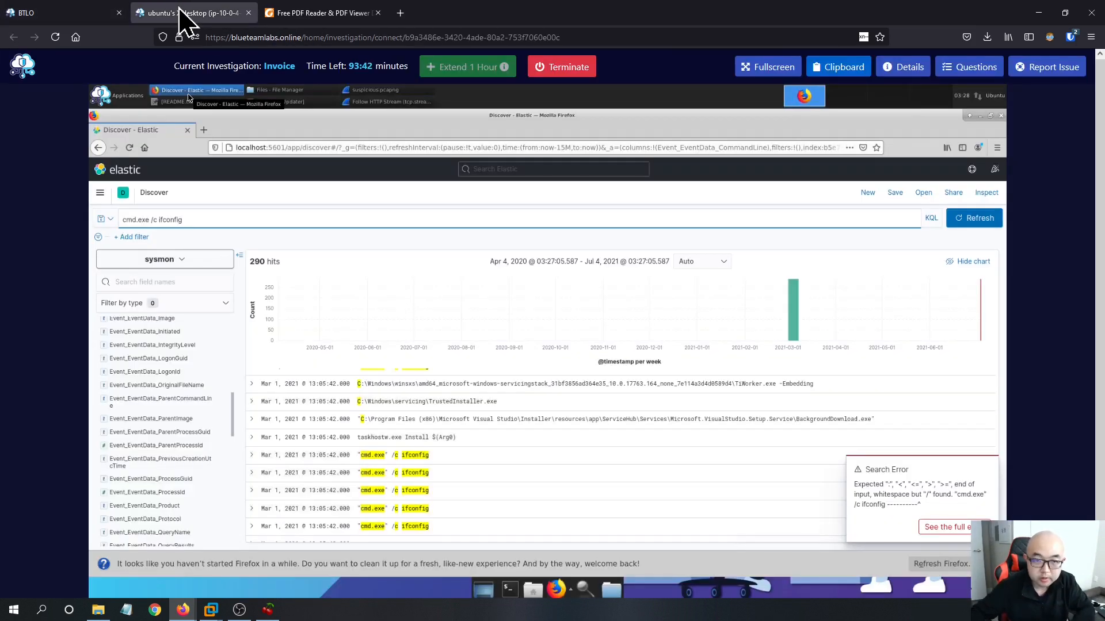
left_click(385, 102)
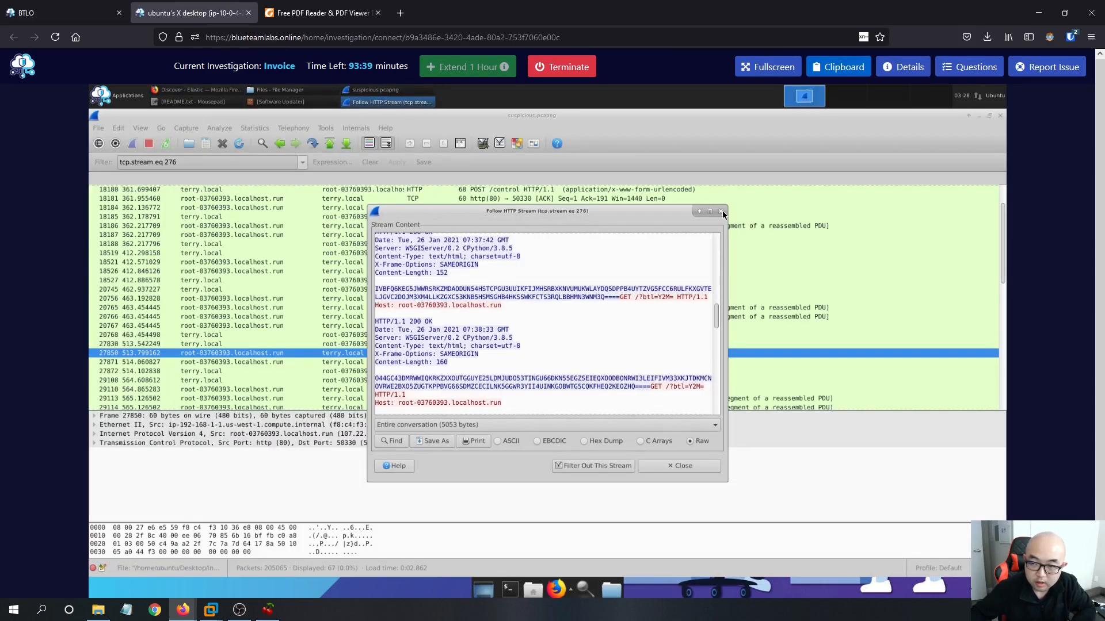
left_click(722, 212)
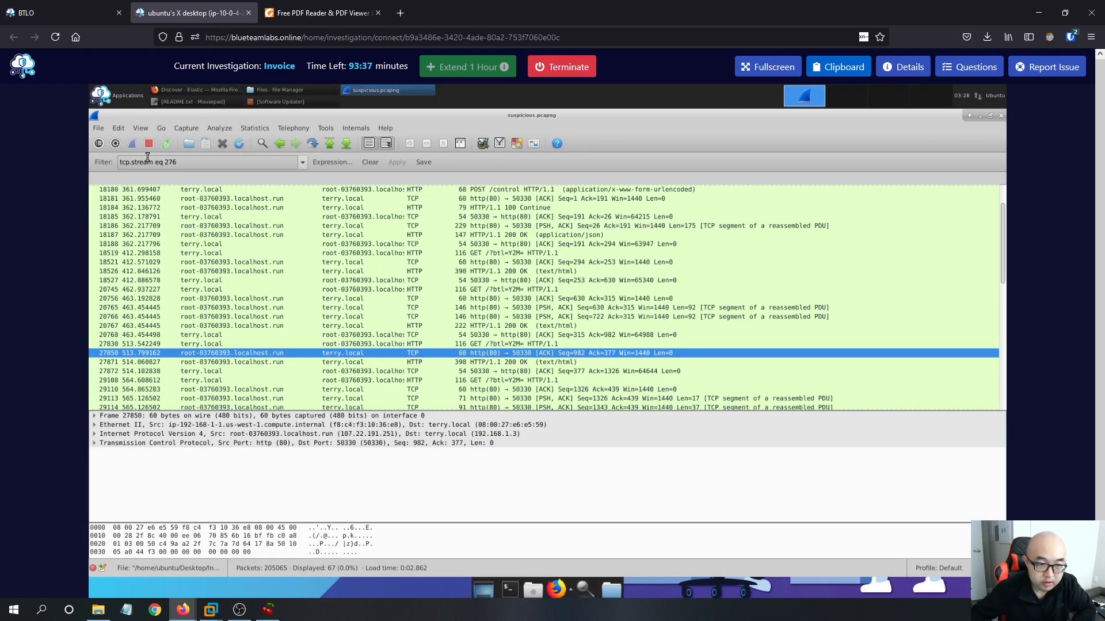
left_click_drag(148, 158, 109, 160)
key("BackSpace")
type("h")
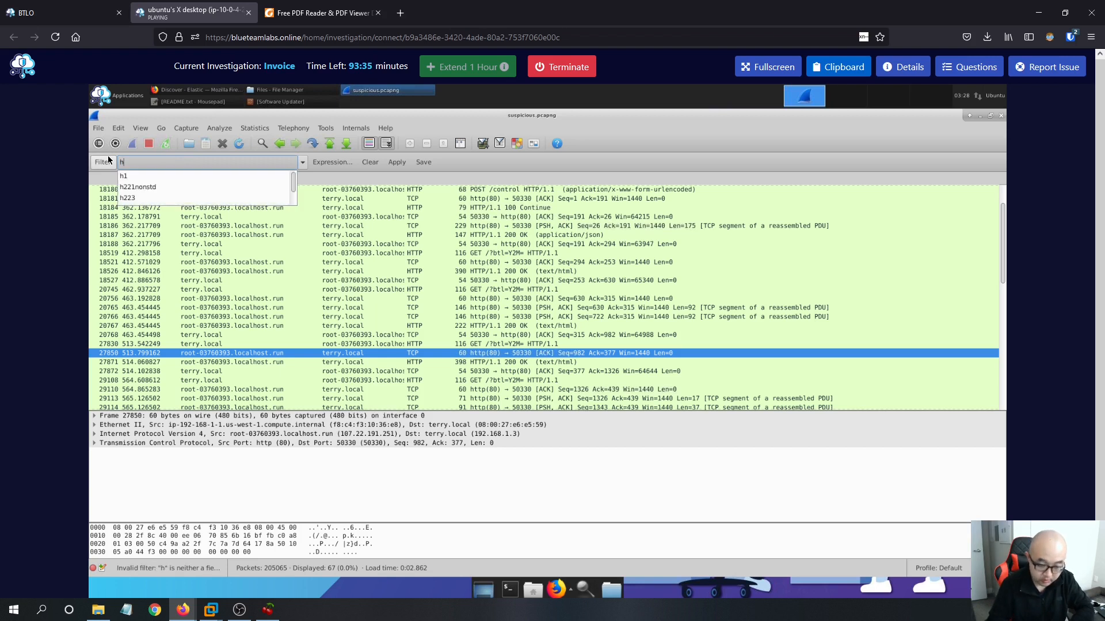
type("ttp")
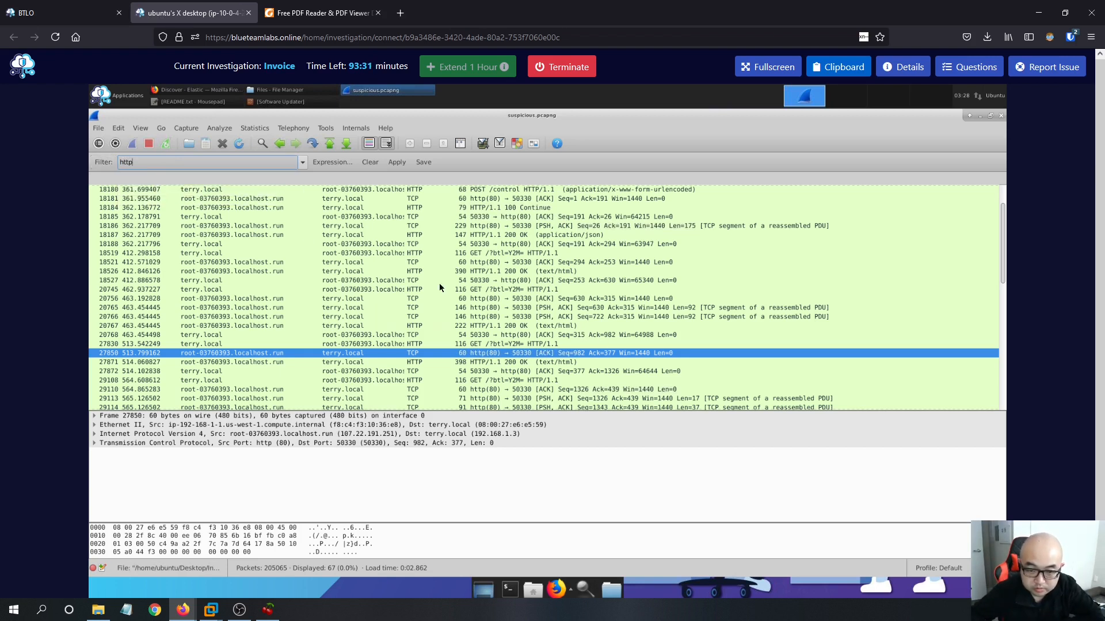
left_click(393, 163)
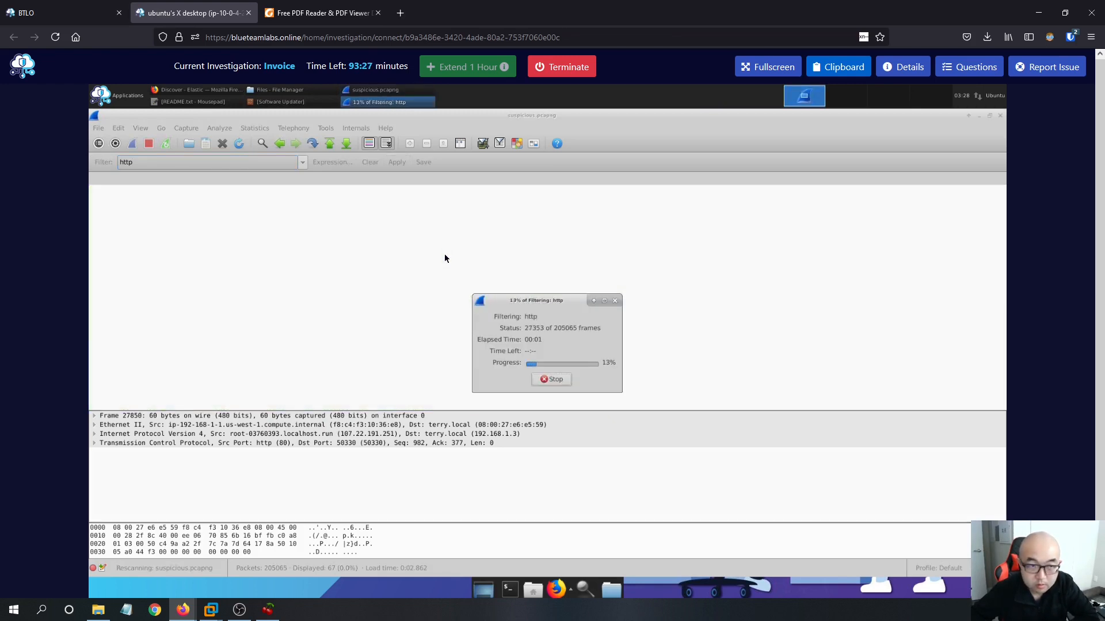
Check the btl parameters in the BTLO answer about executed commands, comparing them with the filtered requests in Wireshark.
left_click(119, 6)
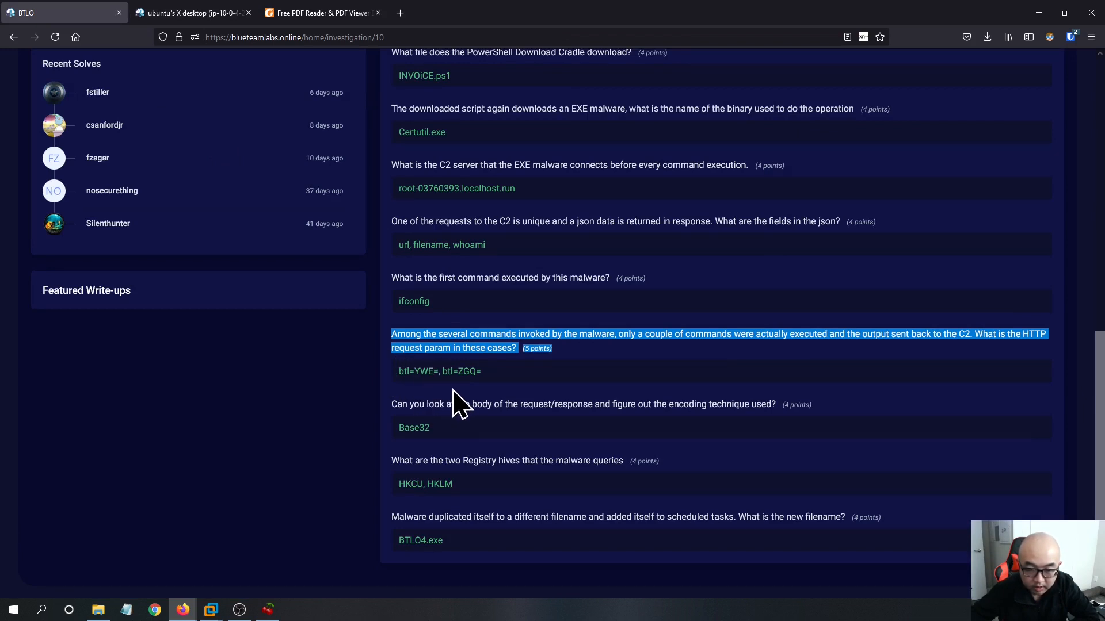
left_click_drag(505, 377, 444, 372)
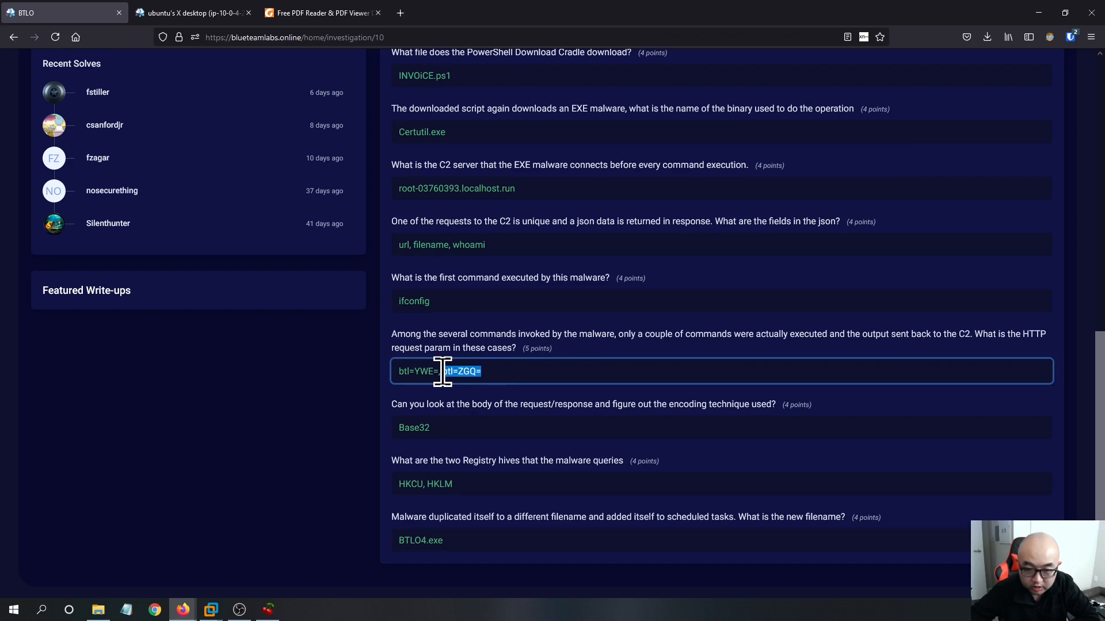
left_click(140, 13)
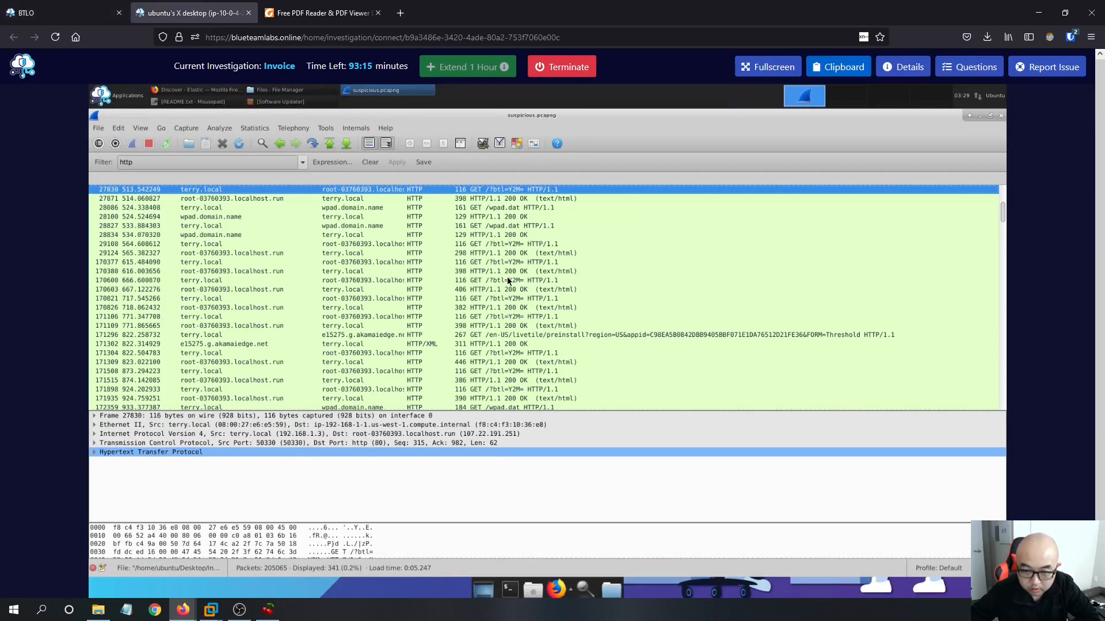
left_click(68, 14)
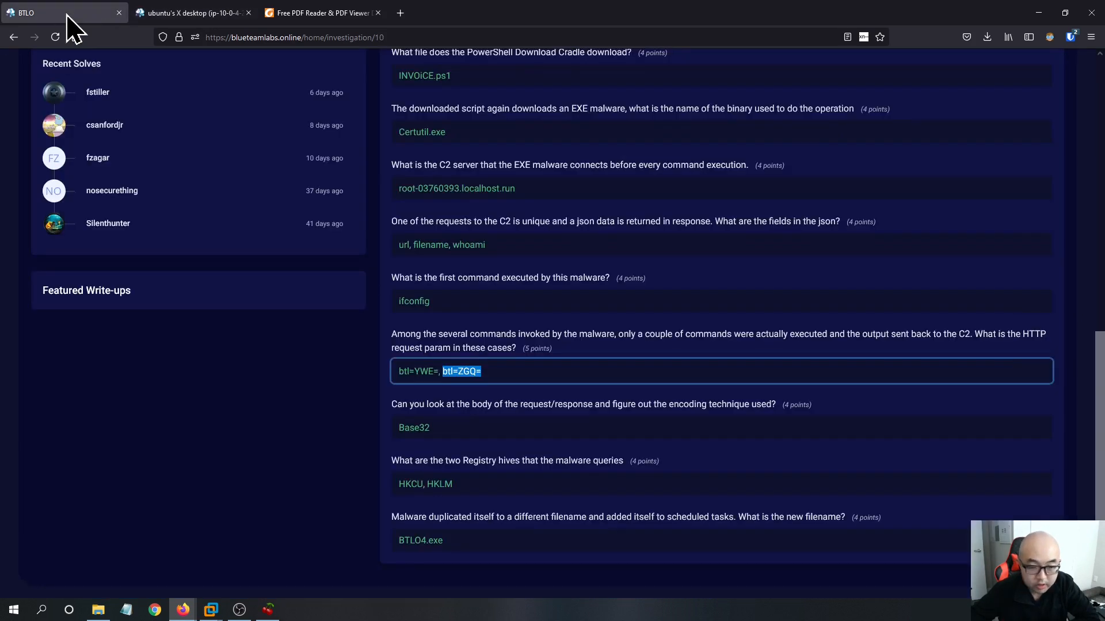
Go back to Wireshark and examine the http-filtered packets for requests whose btl parameter differs from the recurring one.
left_click(197, 13)
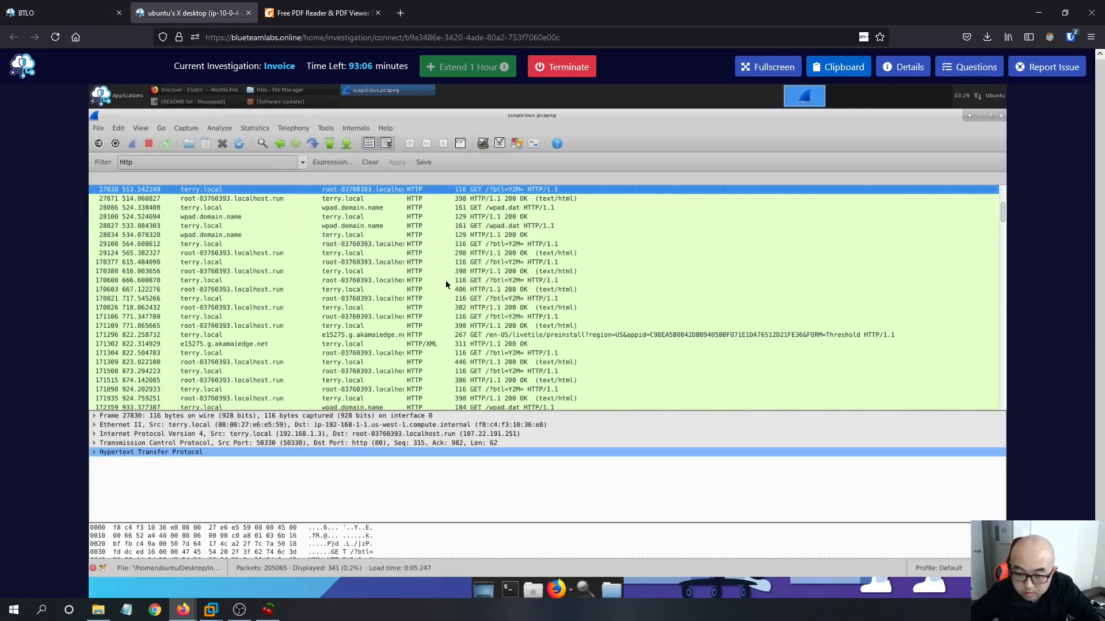
scroll(526, 298, "down", 2)
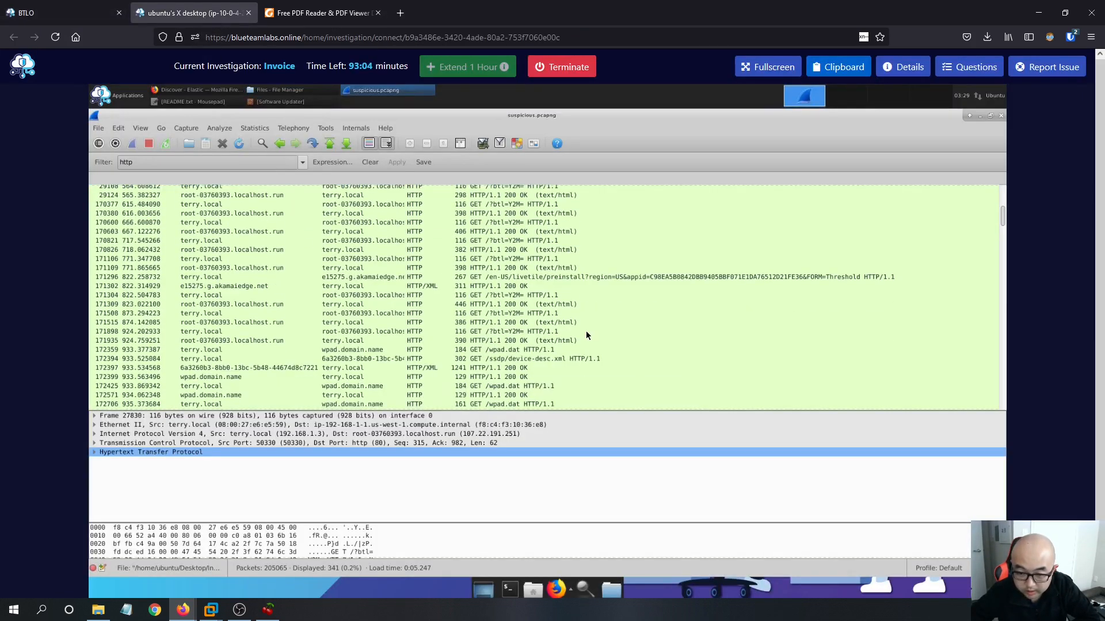
scroll(586, 334, "down", 5)
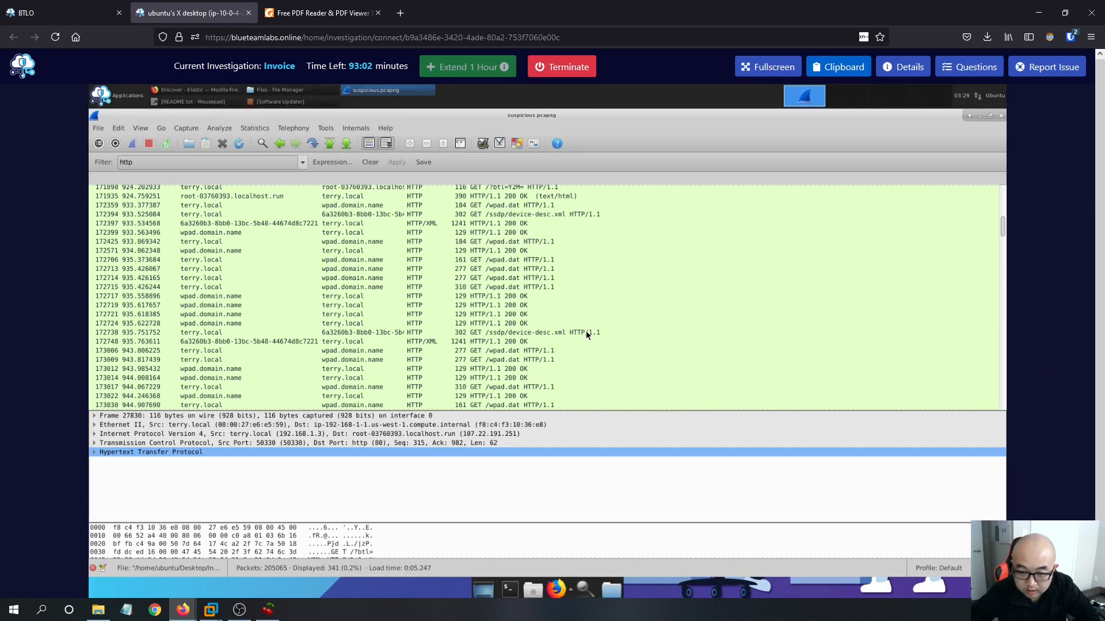
scroll(586, 333, "down", 3)
scroll(586, 334, "down", 3)
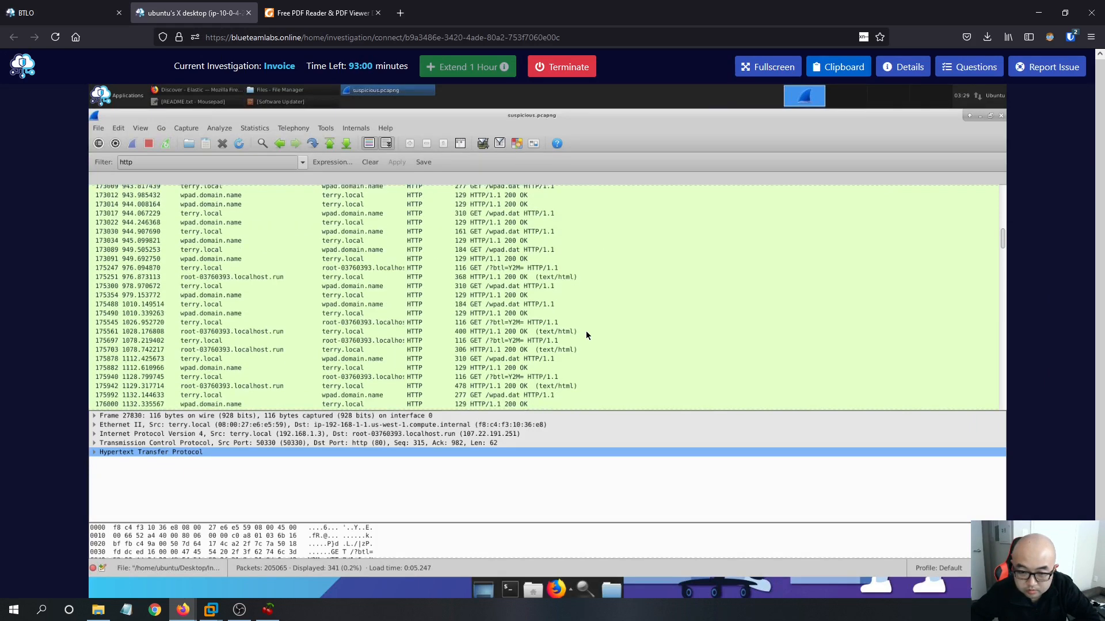
scroll(585, 330, "down", 4)
scroll(586, 330, "down", 4)
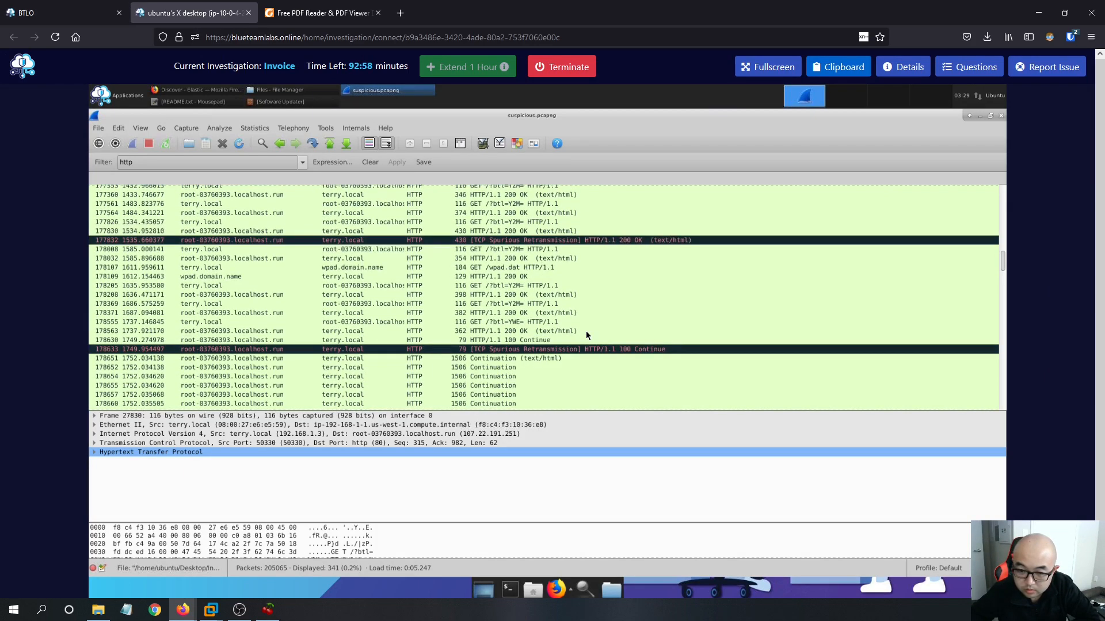
scroll(585, 330, "down", 5)
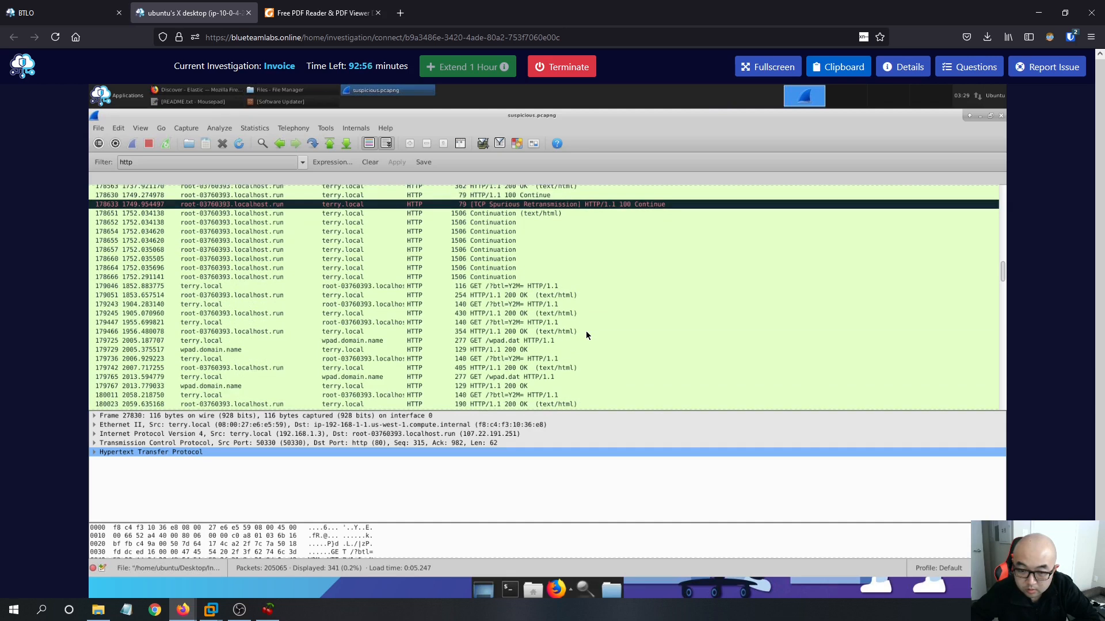
scroll(586, 330, "down", 4)
scroll(586, 330, "down", 3)
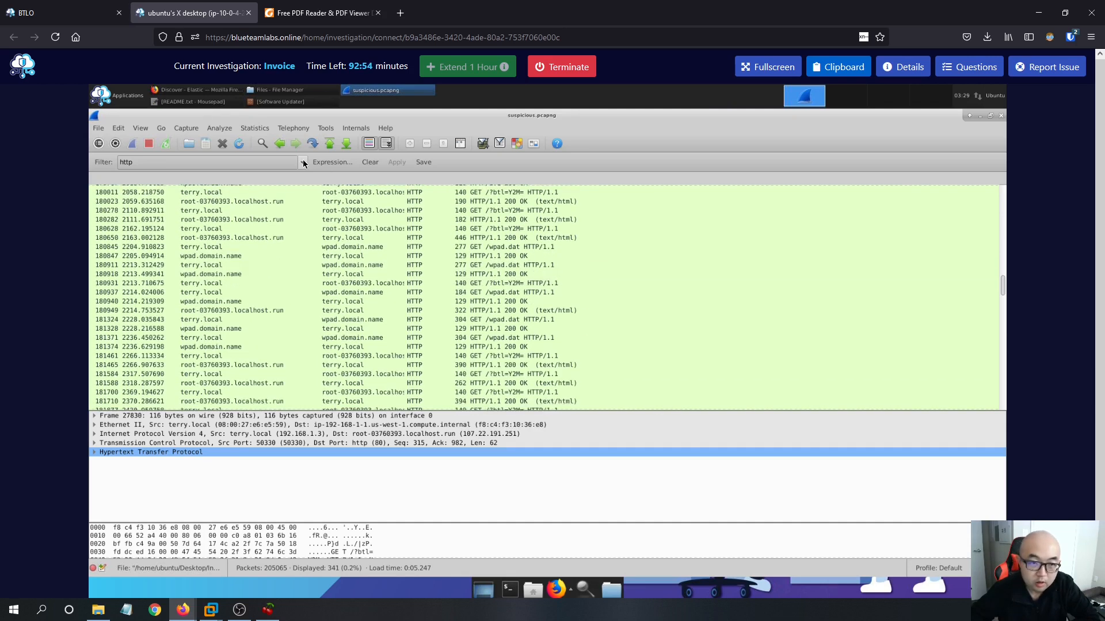
Create the HTTP Requests statistics with the http filter and expand the root-03760393.localhost.run host.
left_click(247, 128)
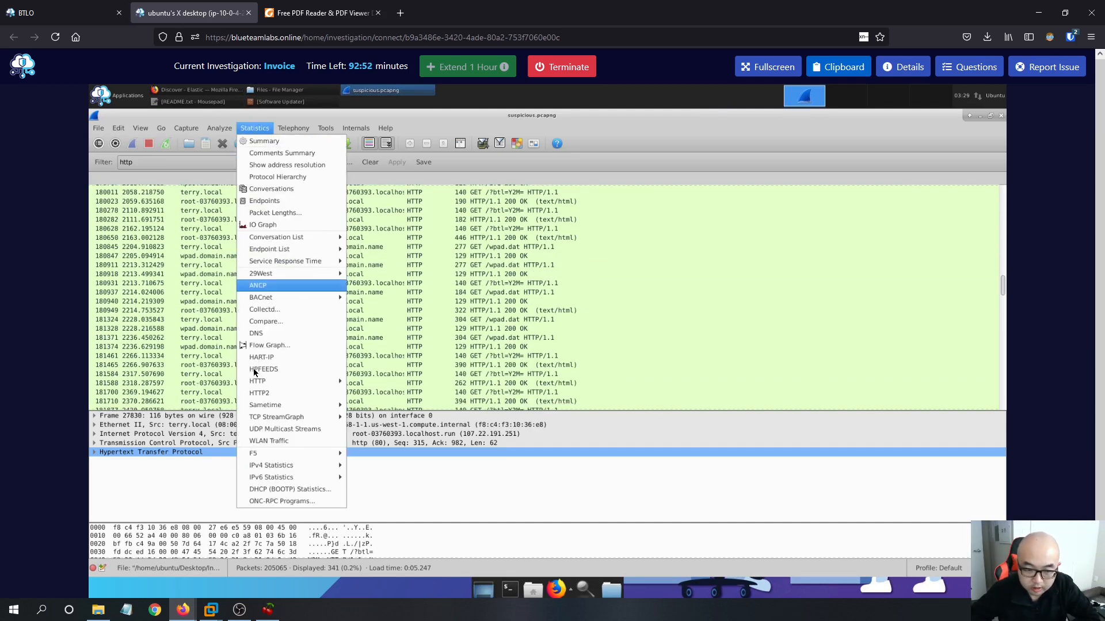
mouse_move(286, 386)
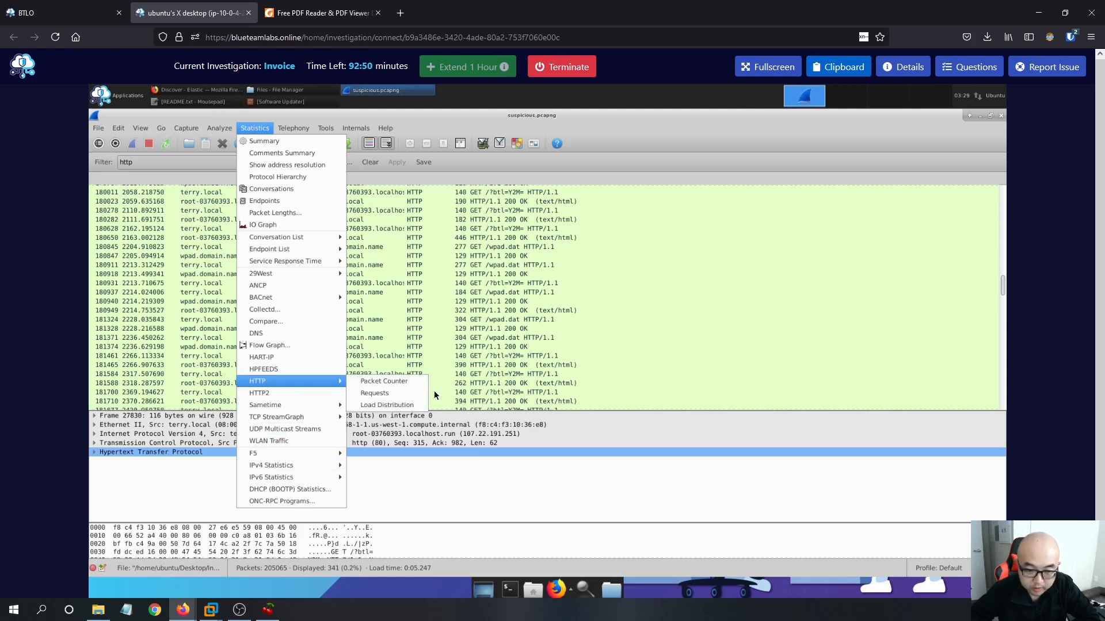
left_click(403, 395)
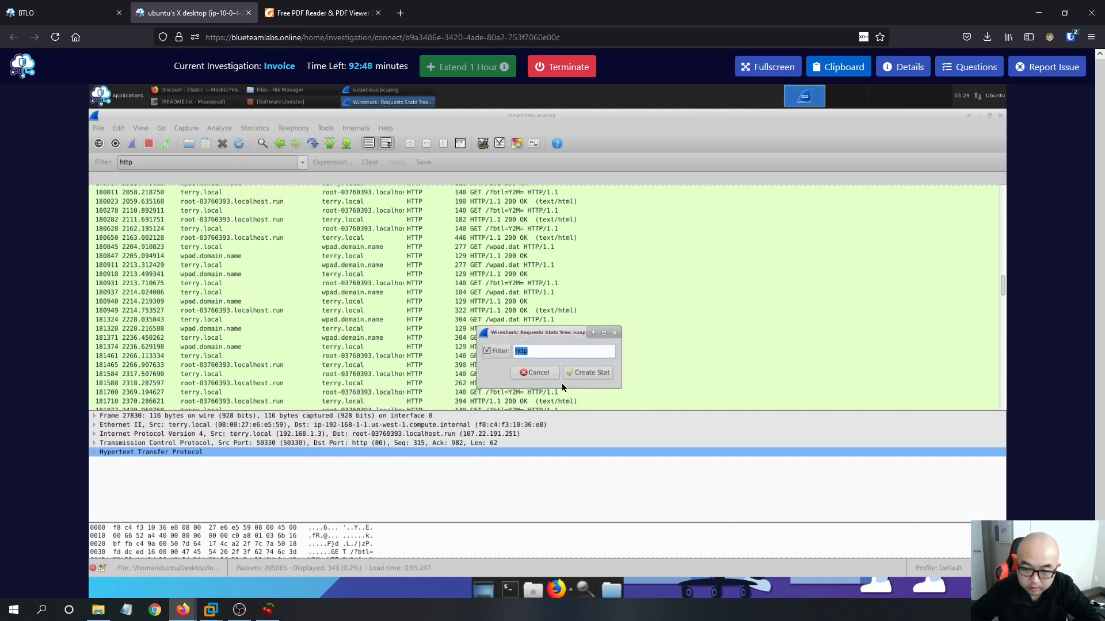
left_click(588, 373)
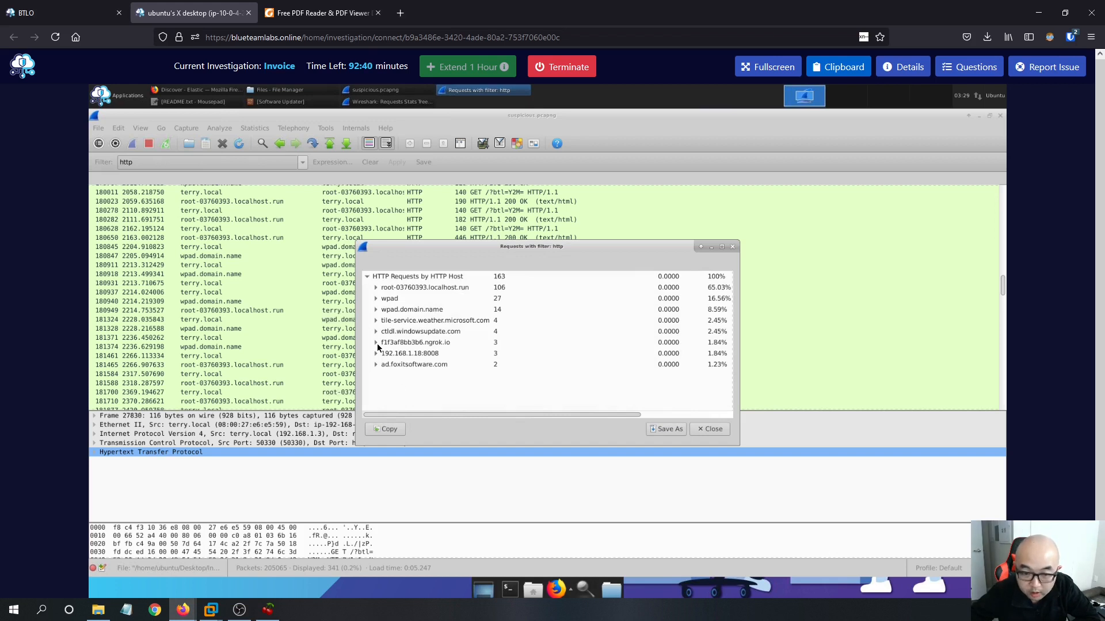
left_click(376, 288)
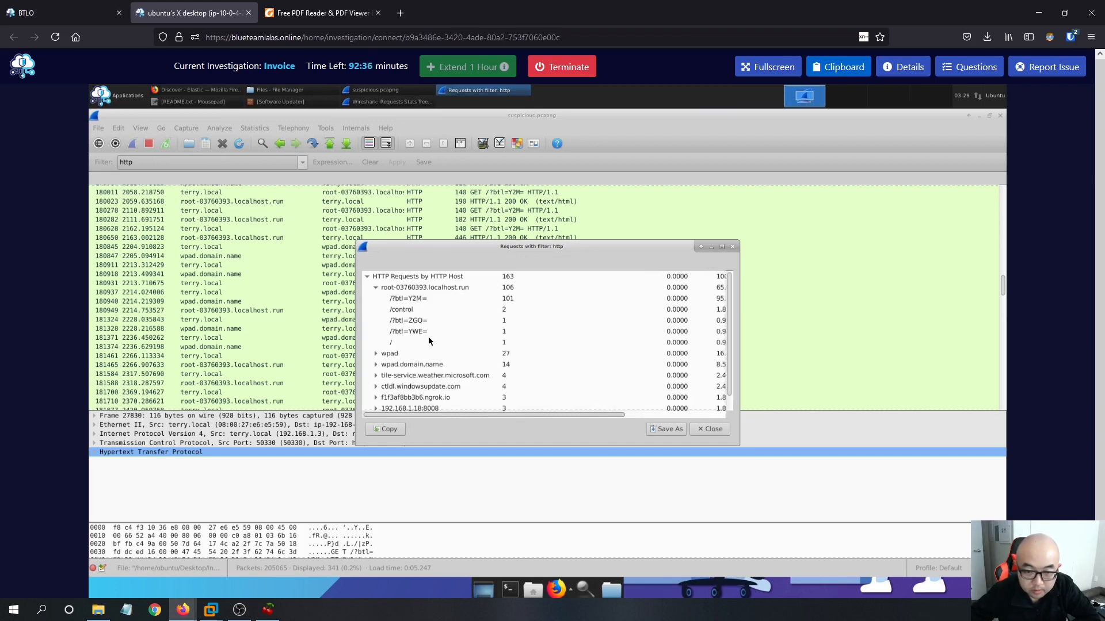
Compare the btl parameters in the BTLO answer with the ZGQ=, YWE= and Y2M= entries in the request statistics.
left_click(75, 12)
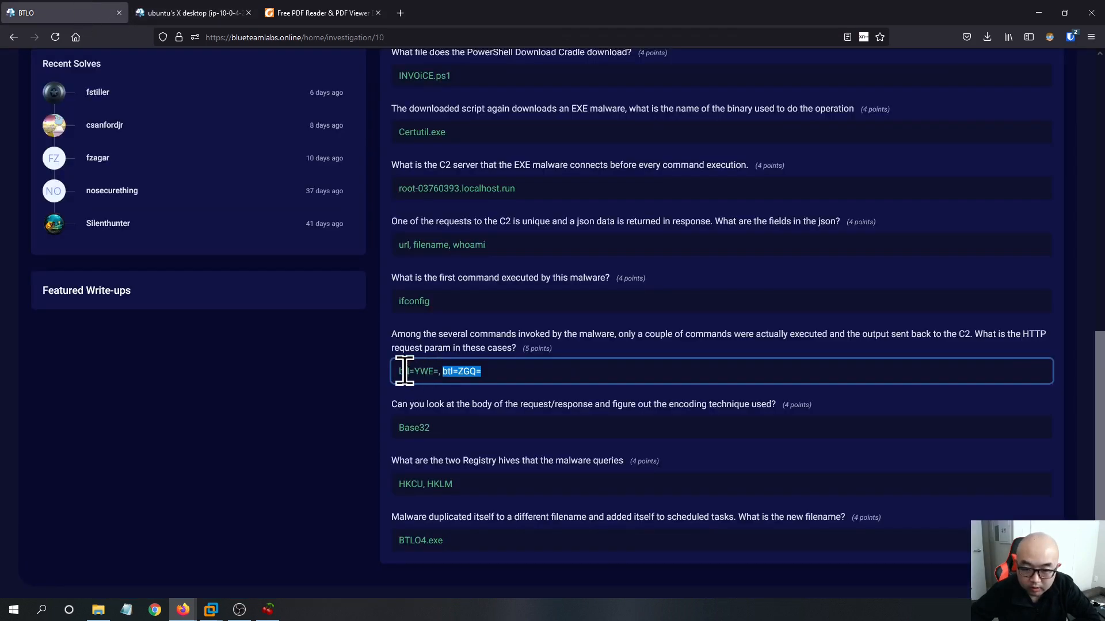
left_click(196, 13)
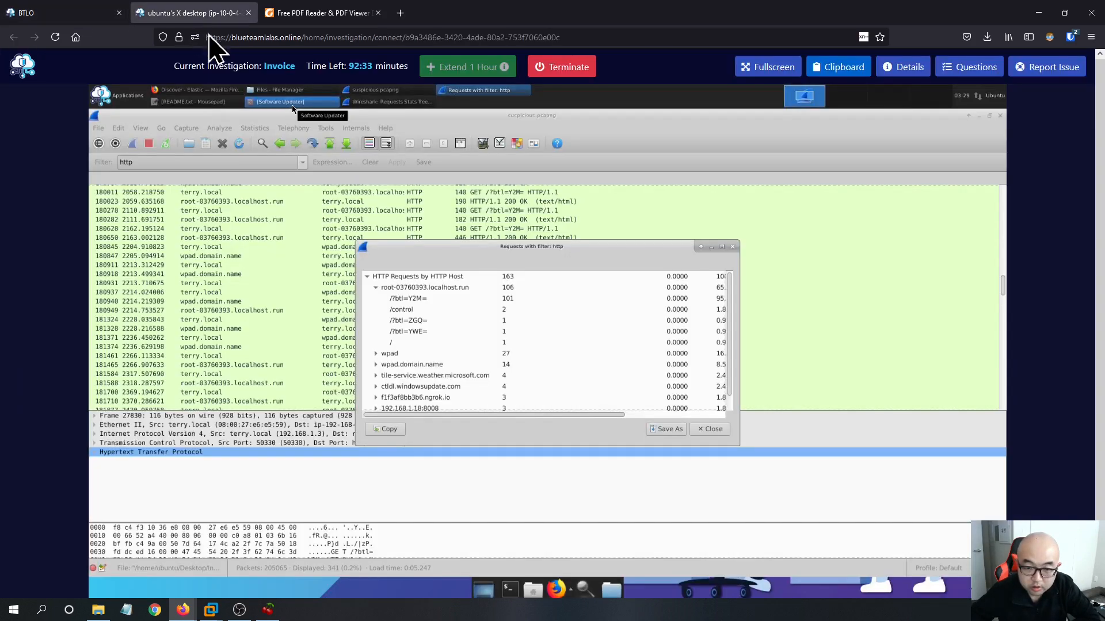
left_click(431, 329)
left_click(425, 321)
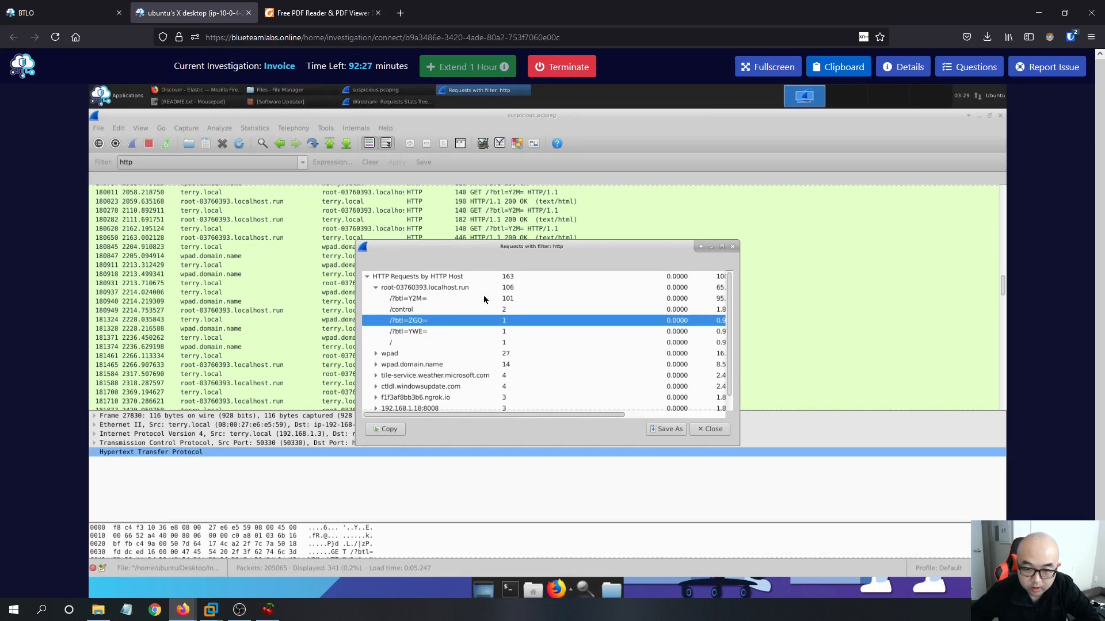
left_click(517, 298)
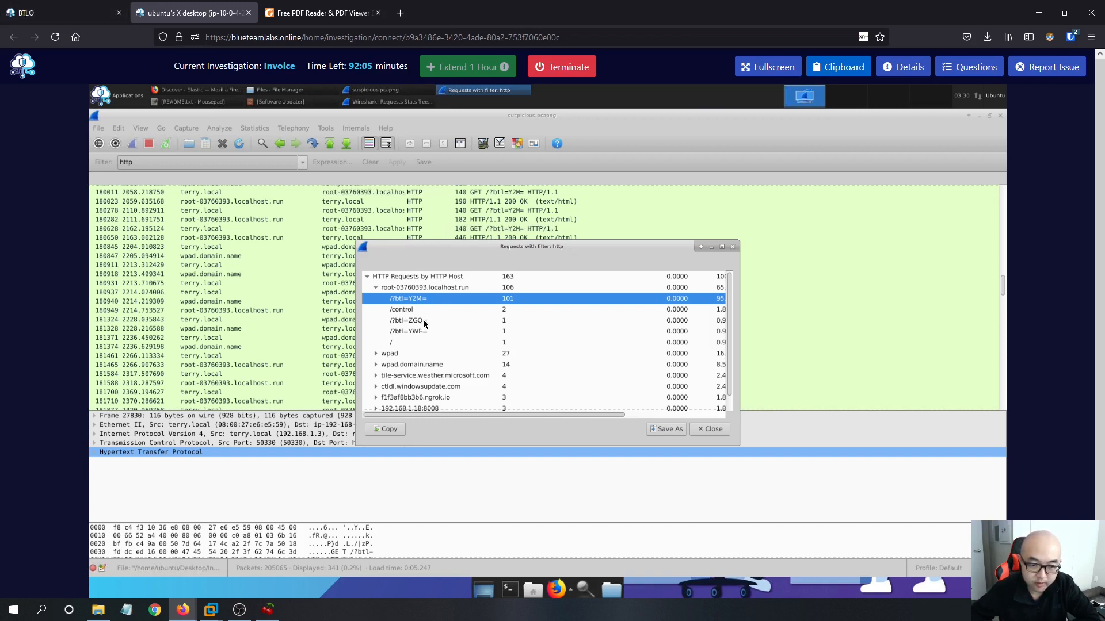
Return to the BTLO questions, review them, and highlight the one about the encoding technique used in the request/response body.
left_click(26, 12)
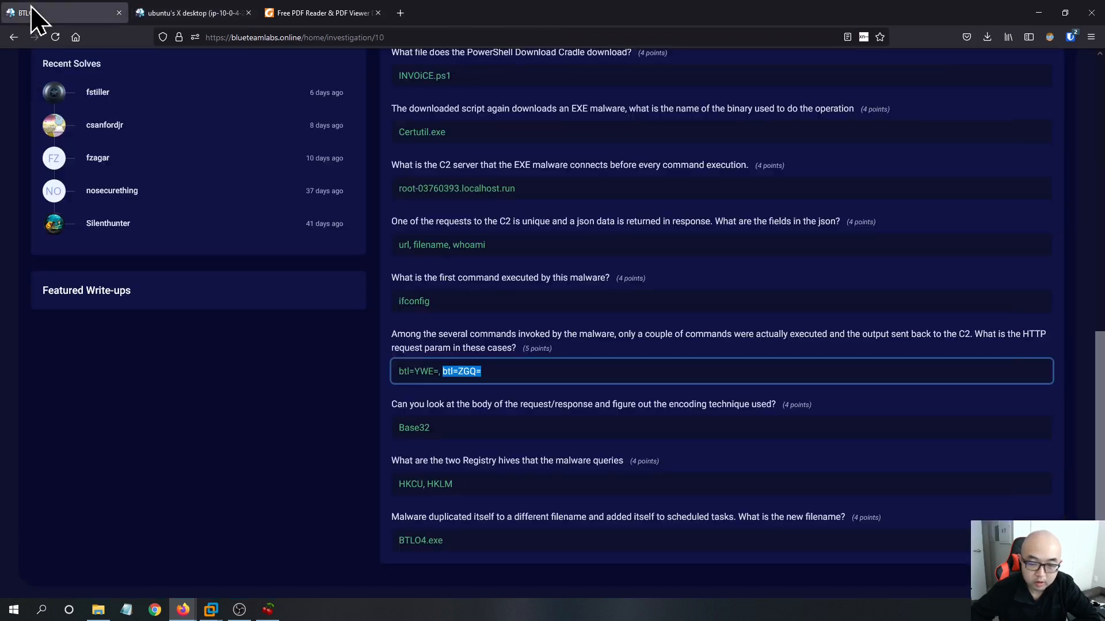
scroll(535, 374, "up", 2)
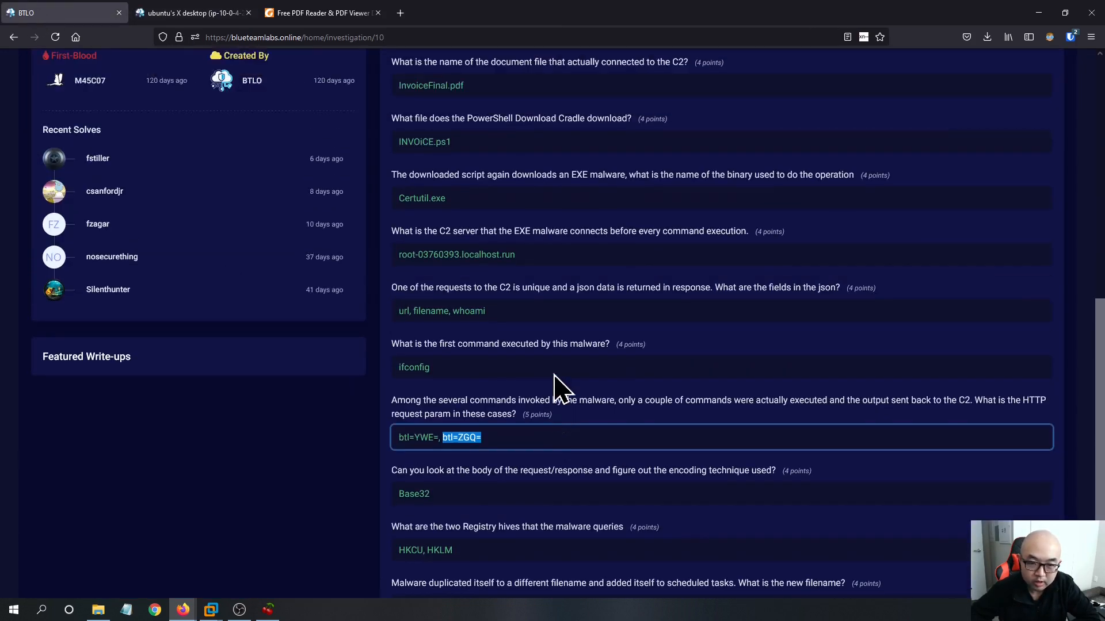
scroll(655, 419, "up", 2)
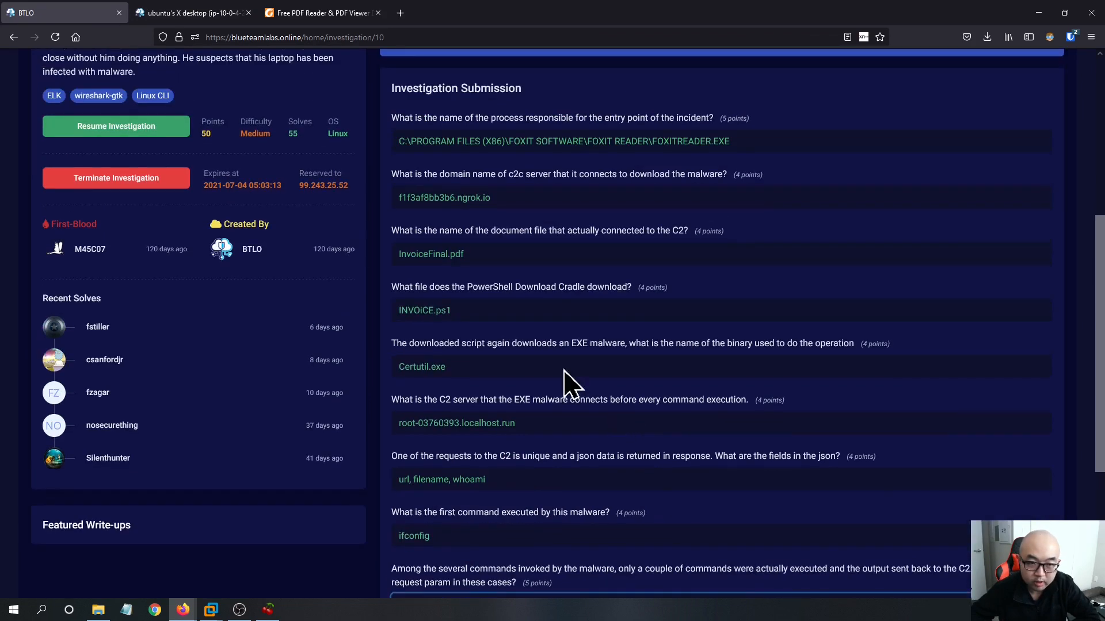
scroll(624, 362, "up", 2)
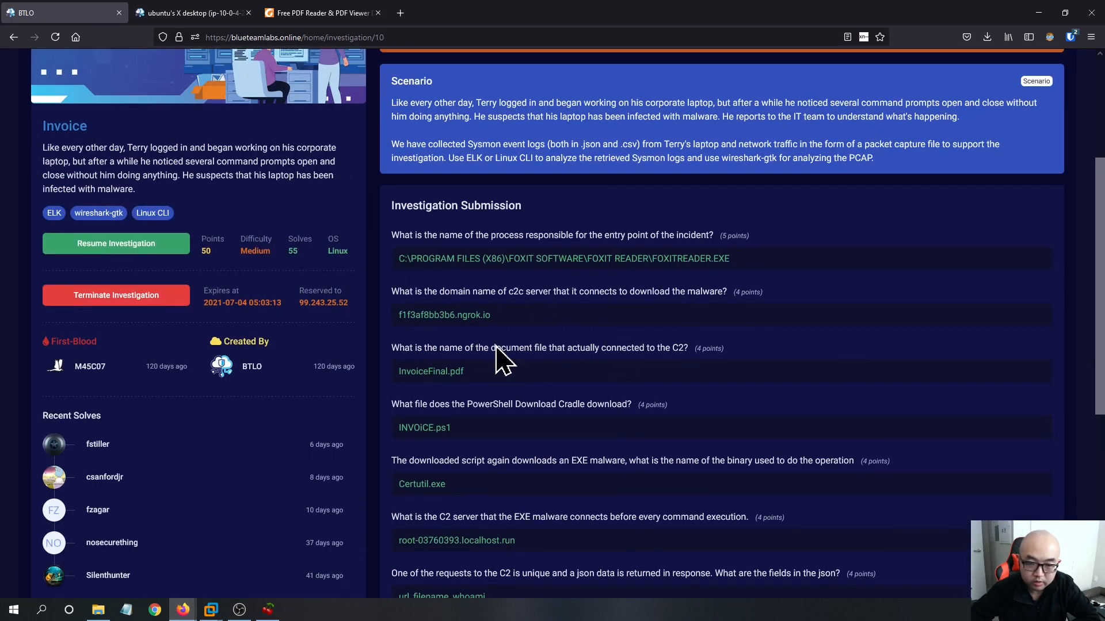
scroll(673, 400, "down", 2)
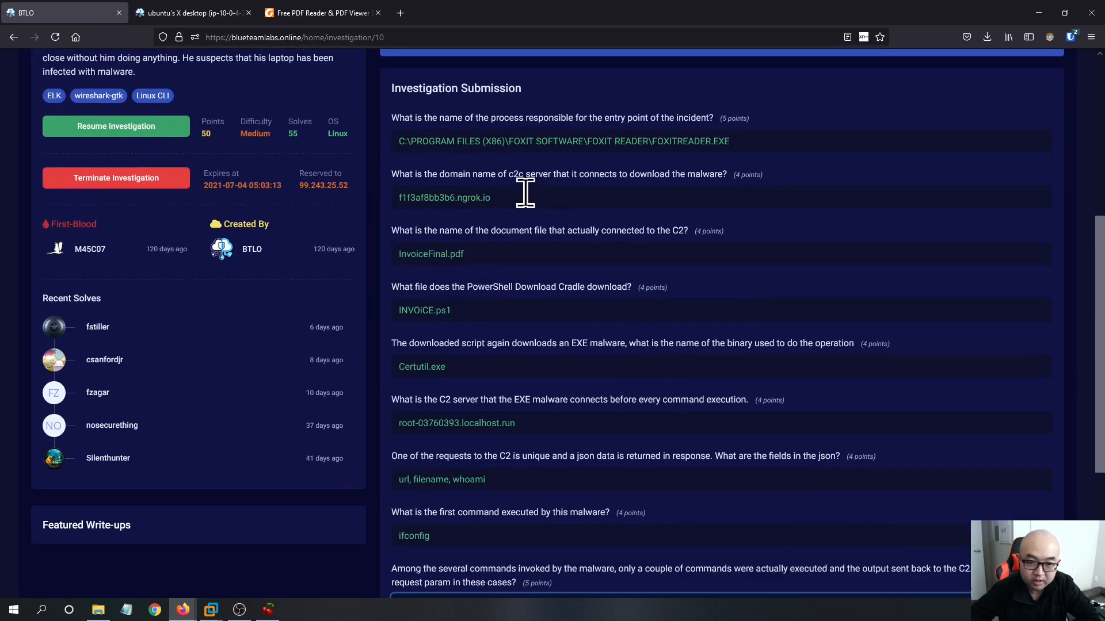
scroll(582, 357, "down", 2)
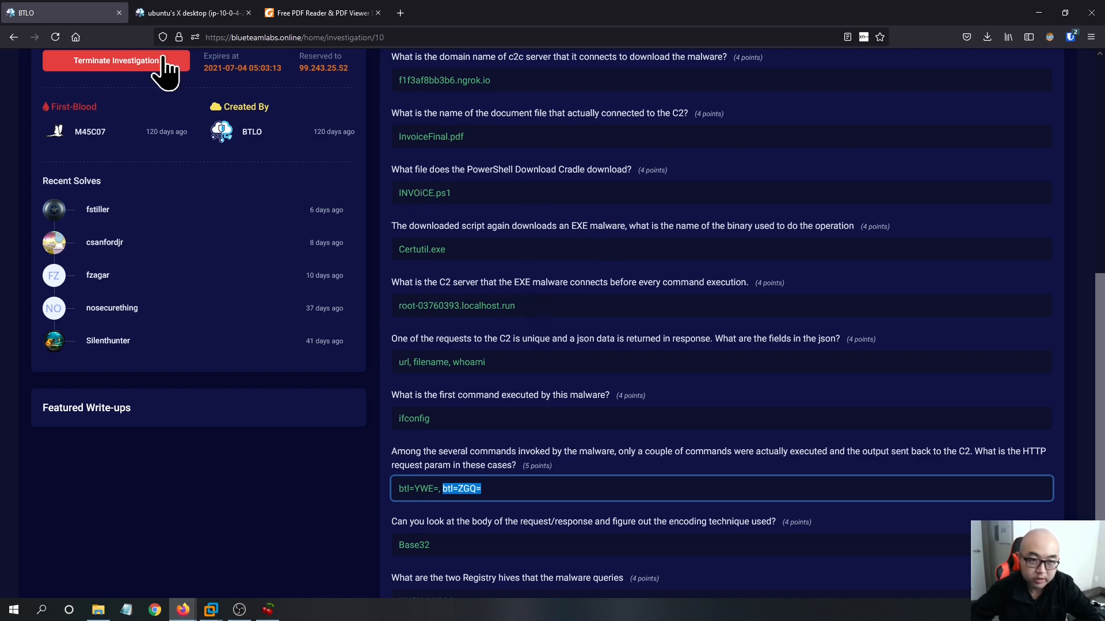
left_click(170, 15)
left_click(95, 18)
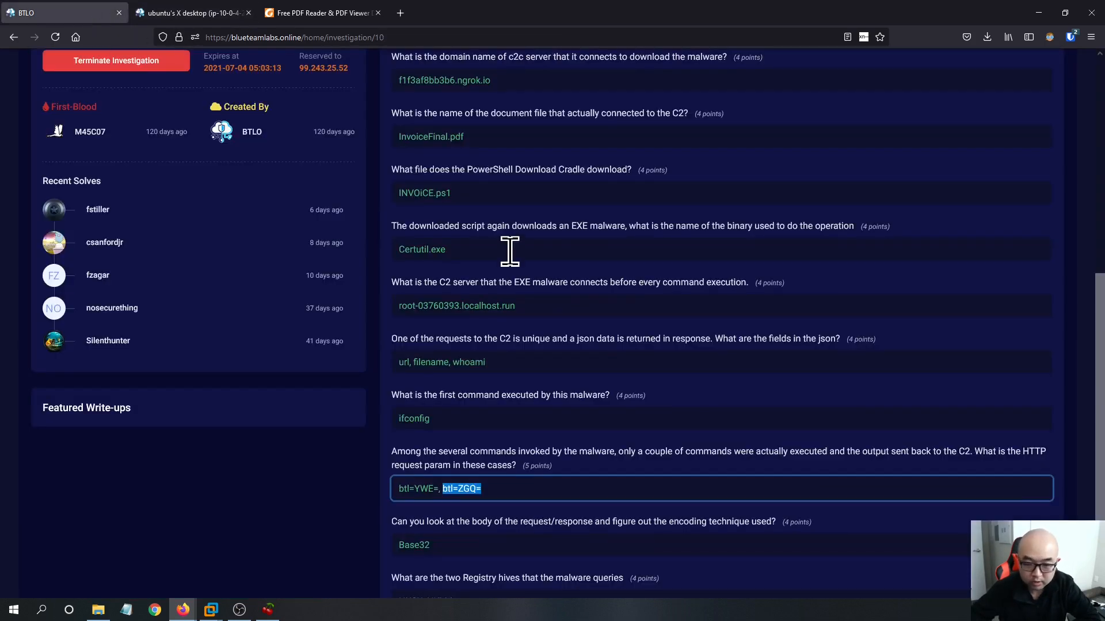
scroll(510, 248, "down", 3)
left_click_drag(389, 405, 744, 424)
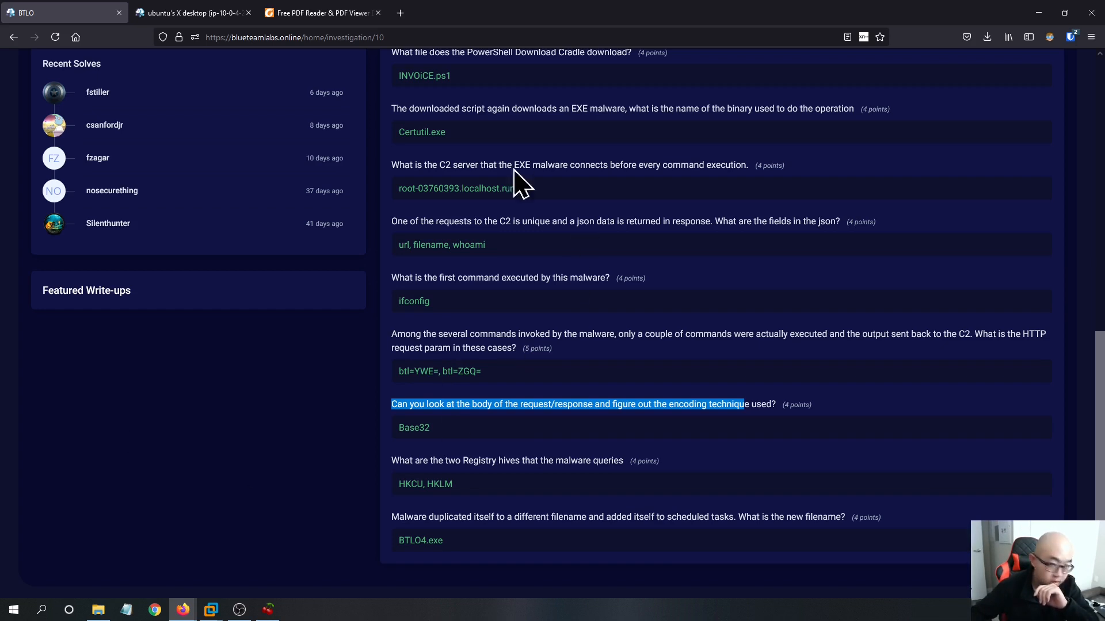
Switch back to Wireshark, close the HTTP request statistics, and cancel the statistics filter dialog.
left_click(224, 8)
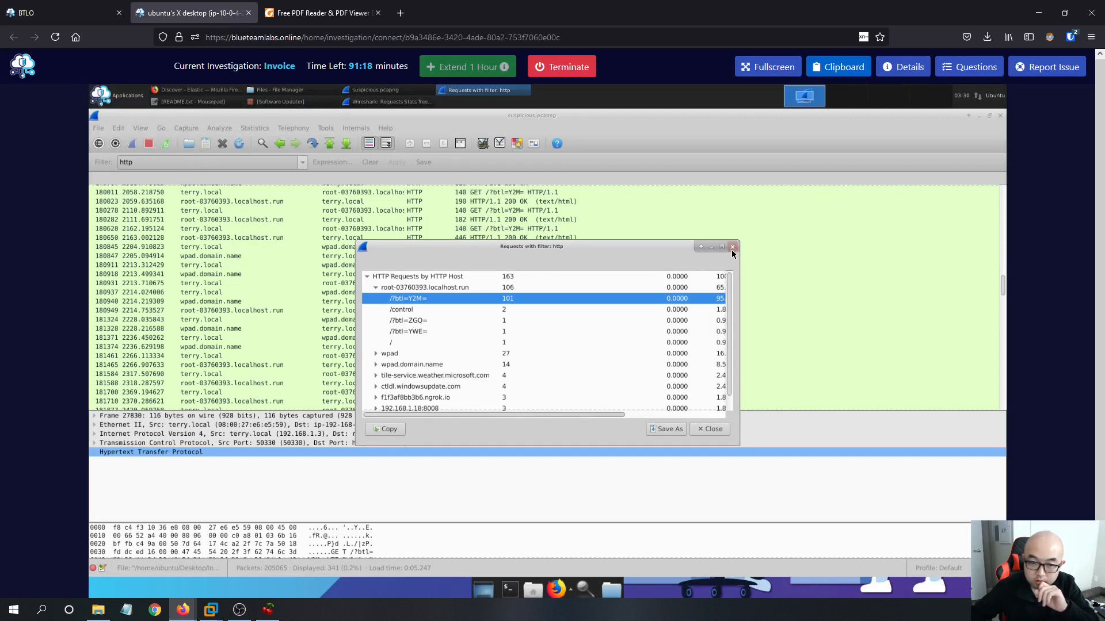
left_click(430, 323)
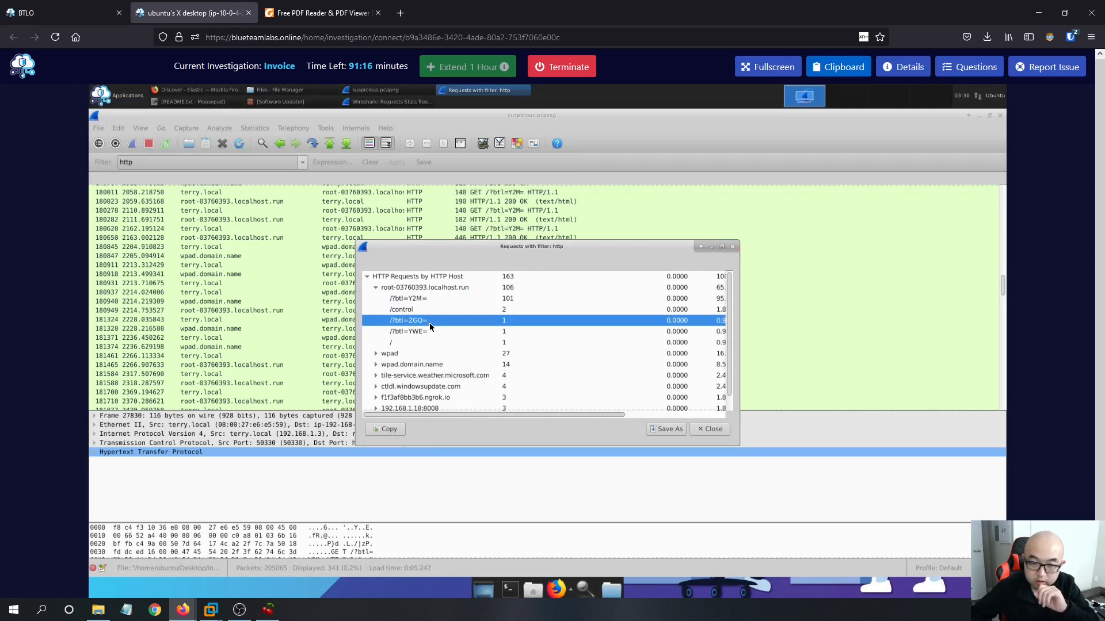
left_click(735, 250)
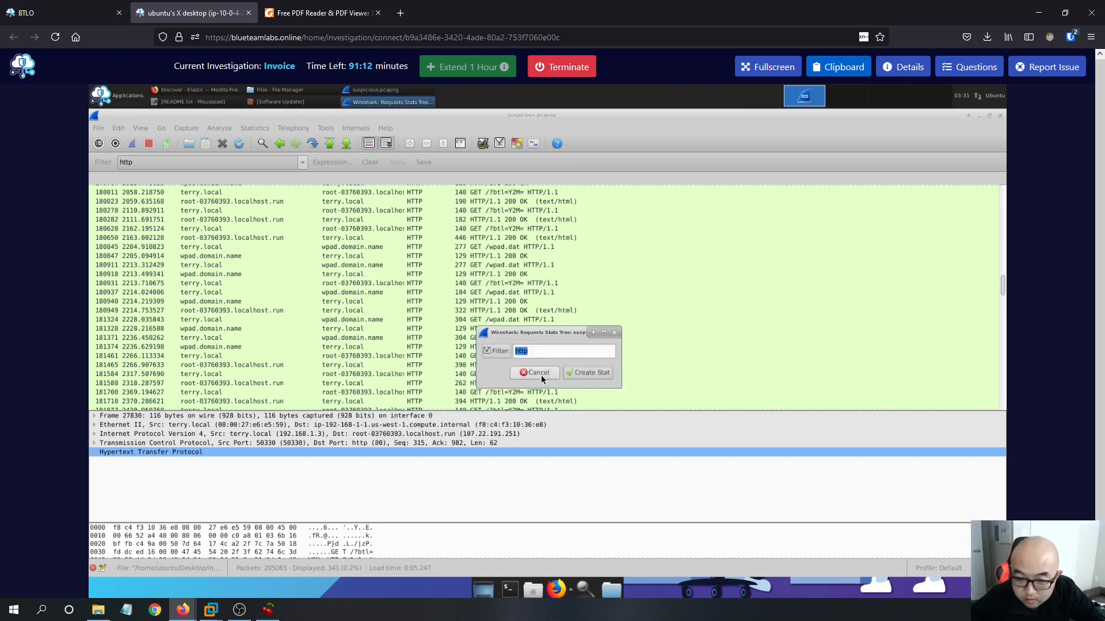
left_click(538, 374)
Examine the remaining http-filtered packets to the end of the capture for C2 requests and responses with an encoded body.
scroll(546, 360, "down", 5)
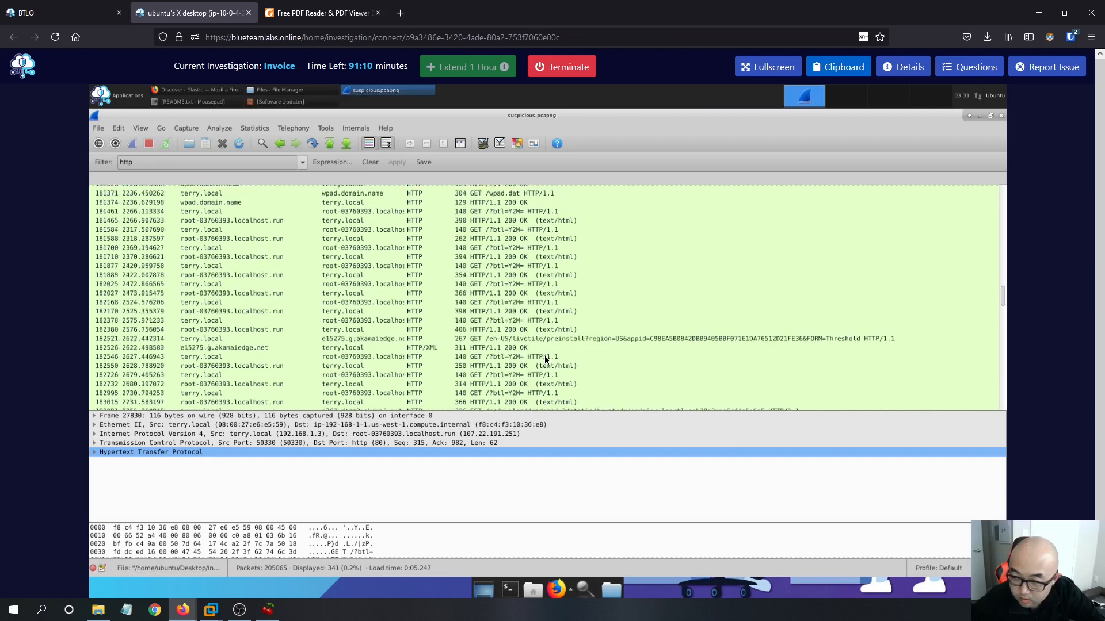
scroll(546, 360, "down", 5)
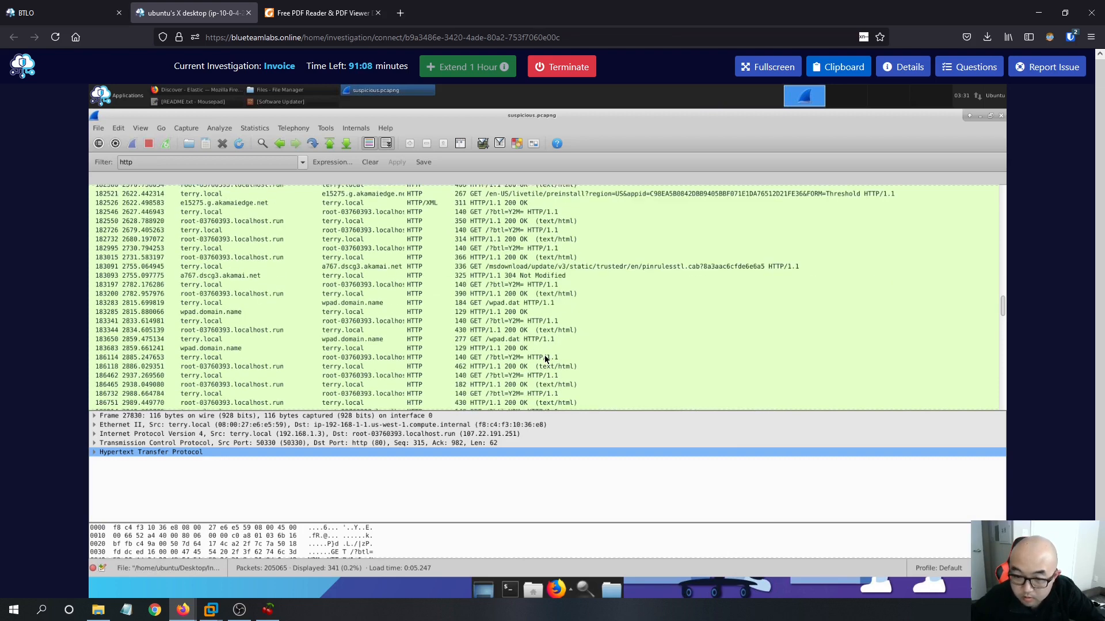
scroll(546, 360, "down", 12)
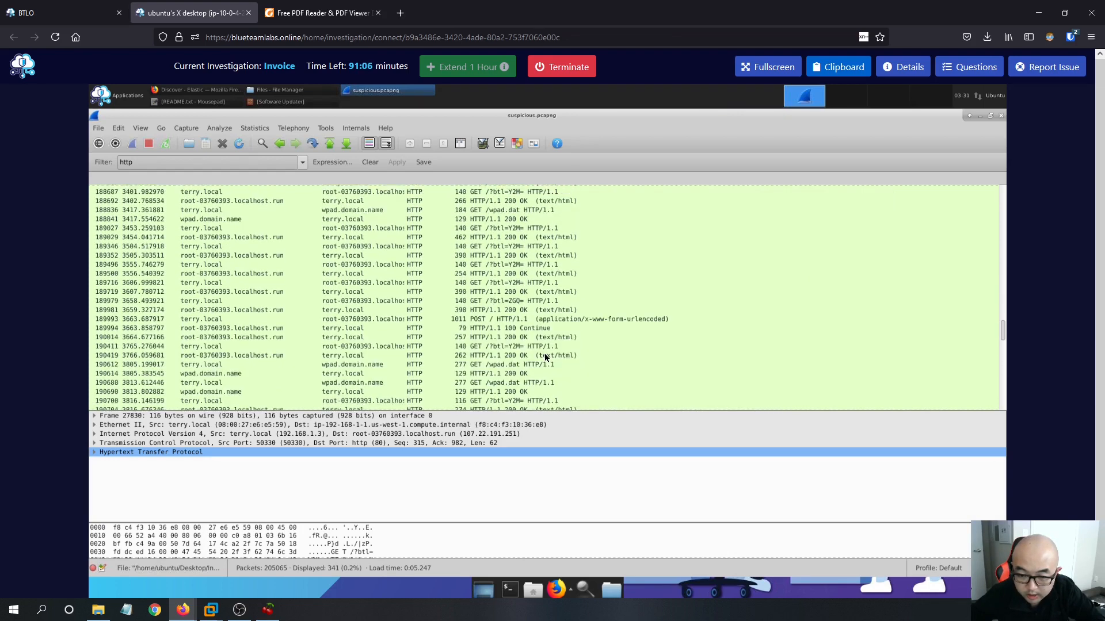
scroll(544, 355, "down", 10)
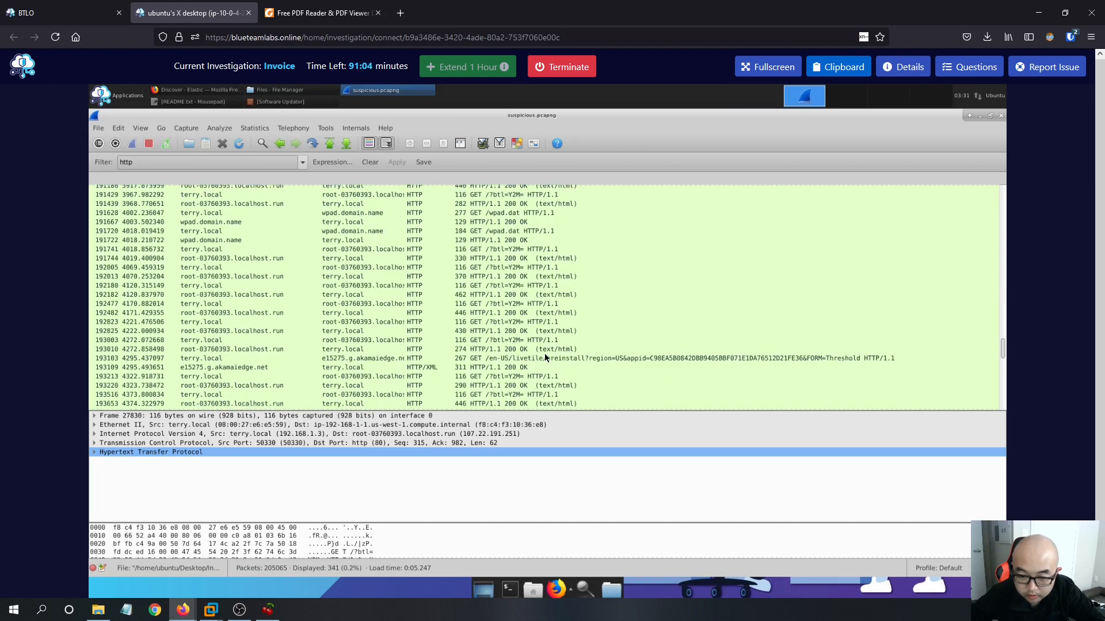
scroll(545, 358, "down", 3)
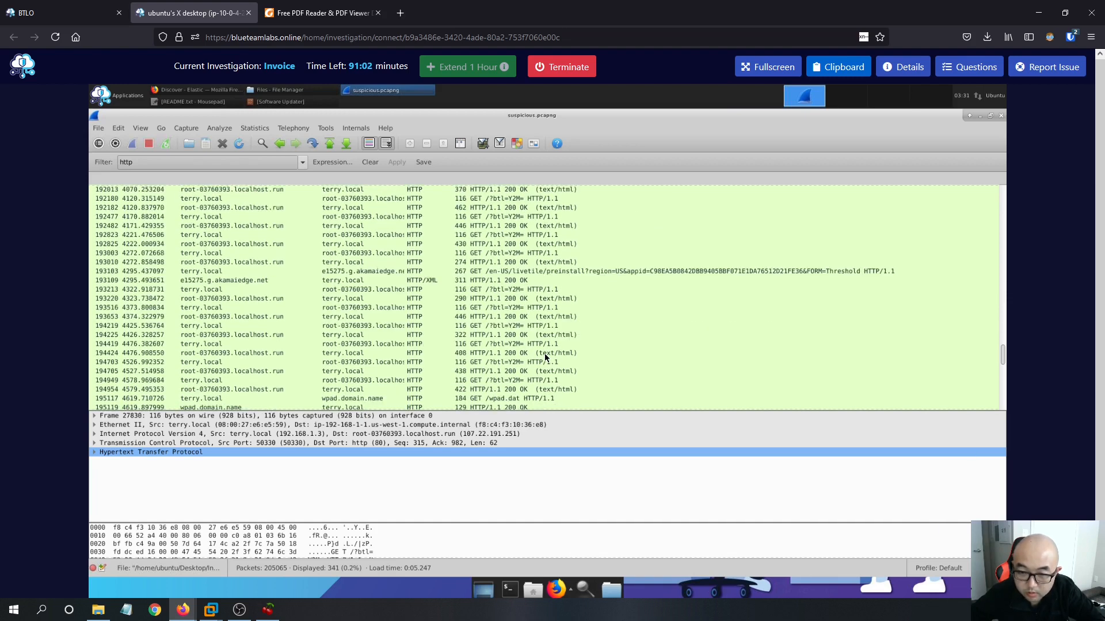
scroll(546, 358, "down", 12)
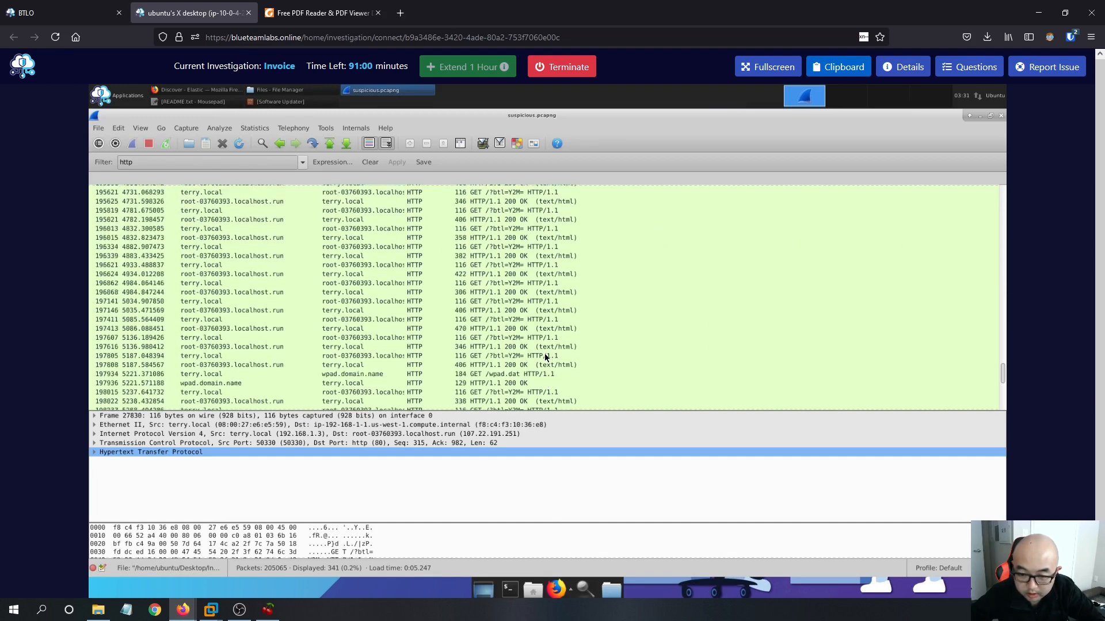
scroll(545, 358, "down", 4)
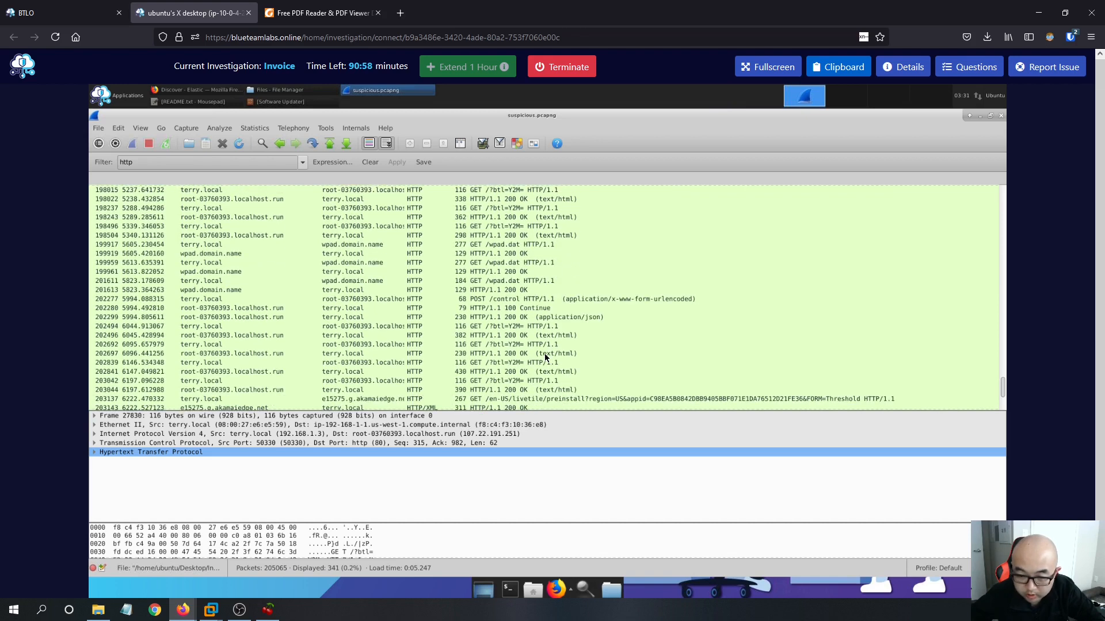
scroll(546, 358, "down", 4)
scroll(546, 358, "down", 2)
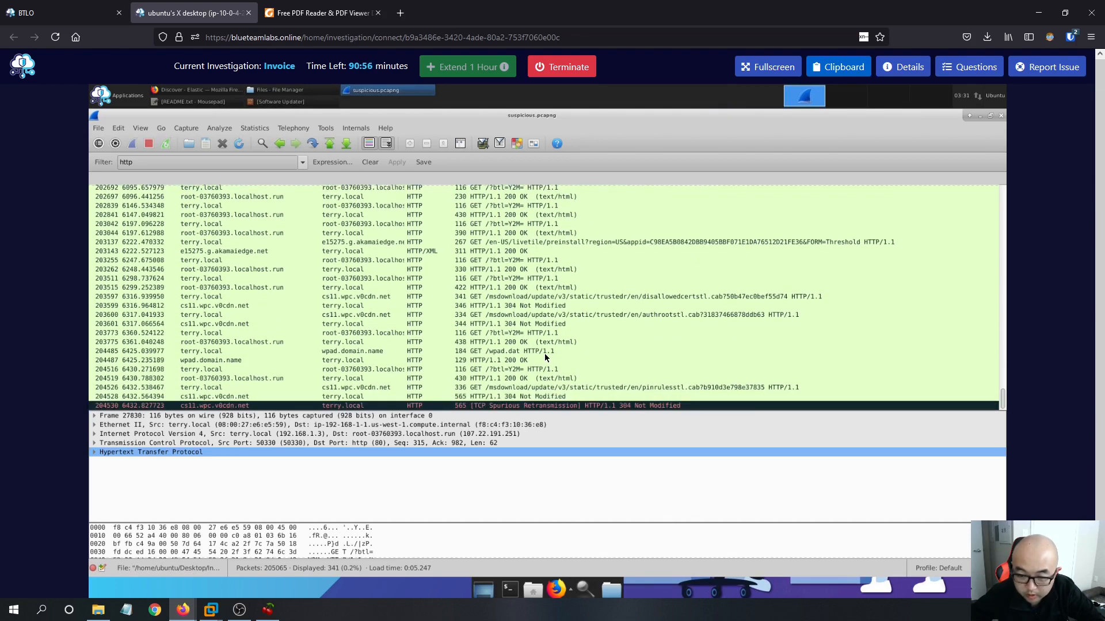
Review the http-filtered packets again from the start of the capture, following the repeated btl requests to the C2 server.
scroll(720, 374, "up", 4)
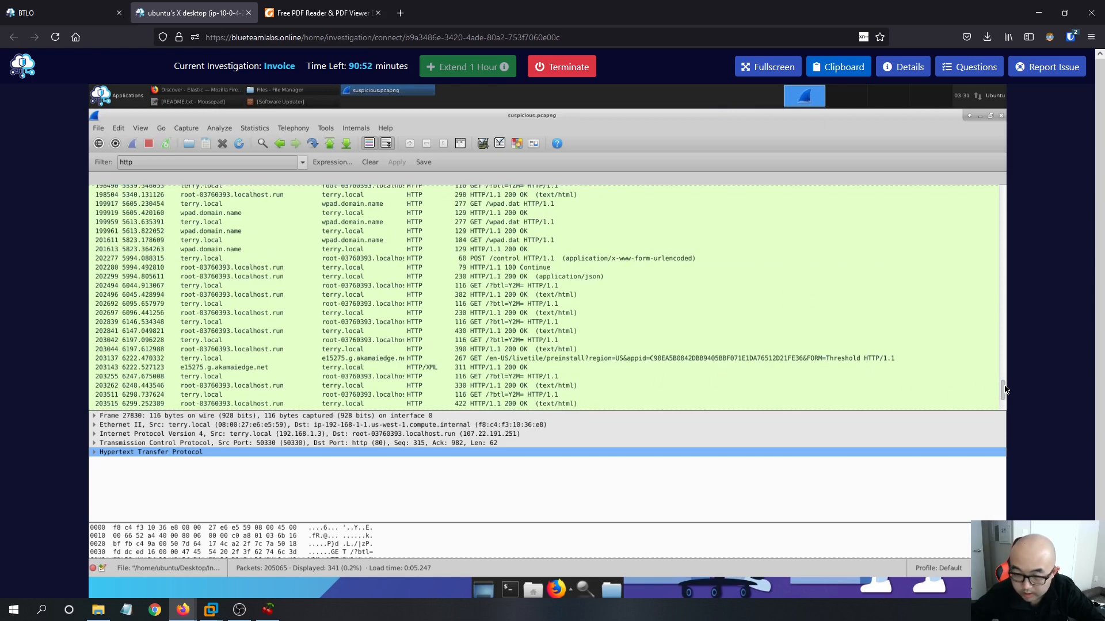
left_click_drag(1004, 390, 991, 189)
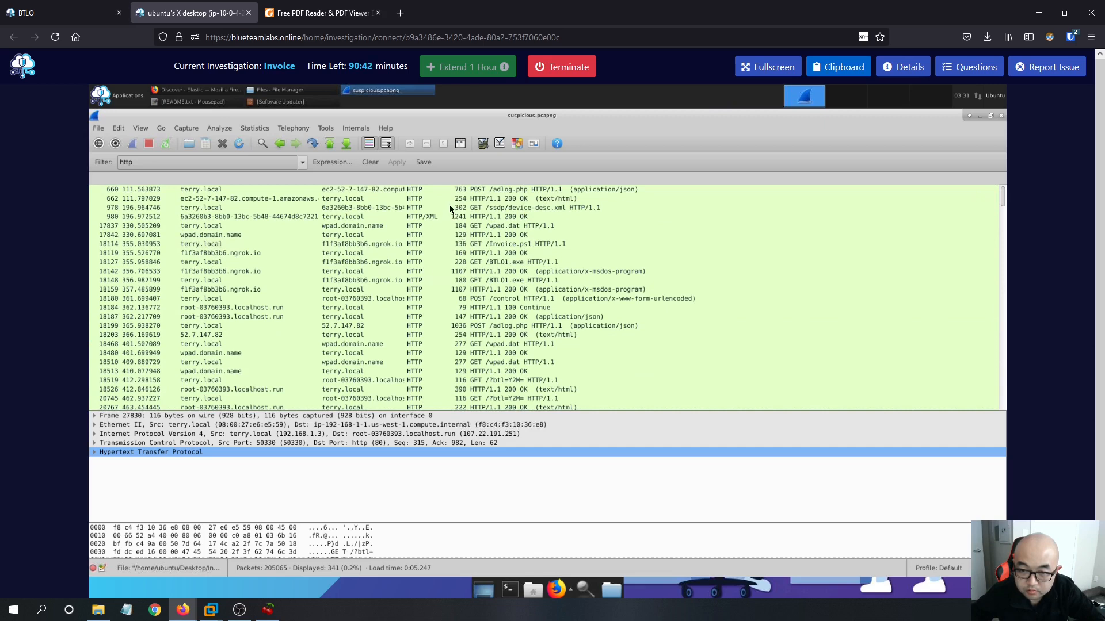
scroll(599, 316, "down", 1)
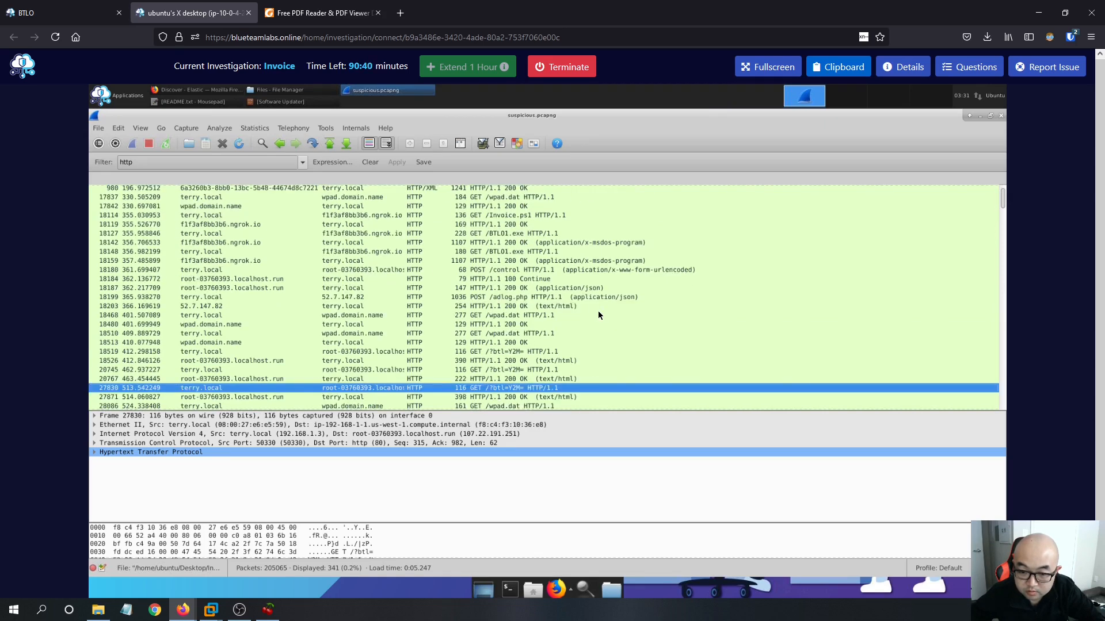
scroll(599, 315, "down", 7)
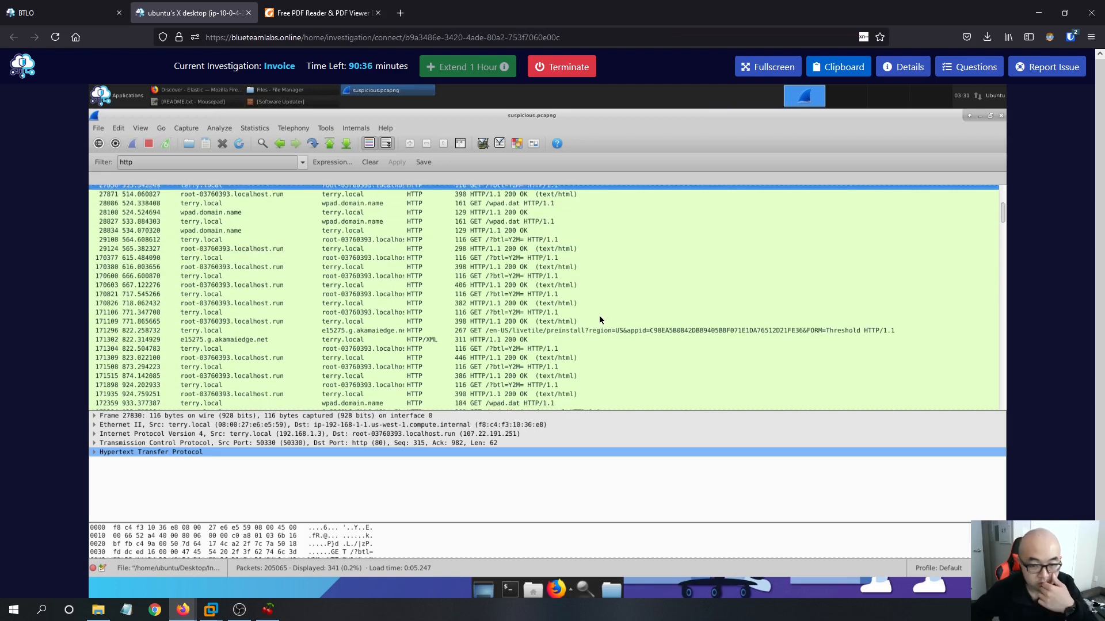
scroll(214, 216, "down", 1)
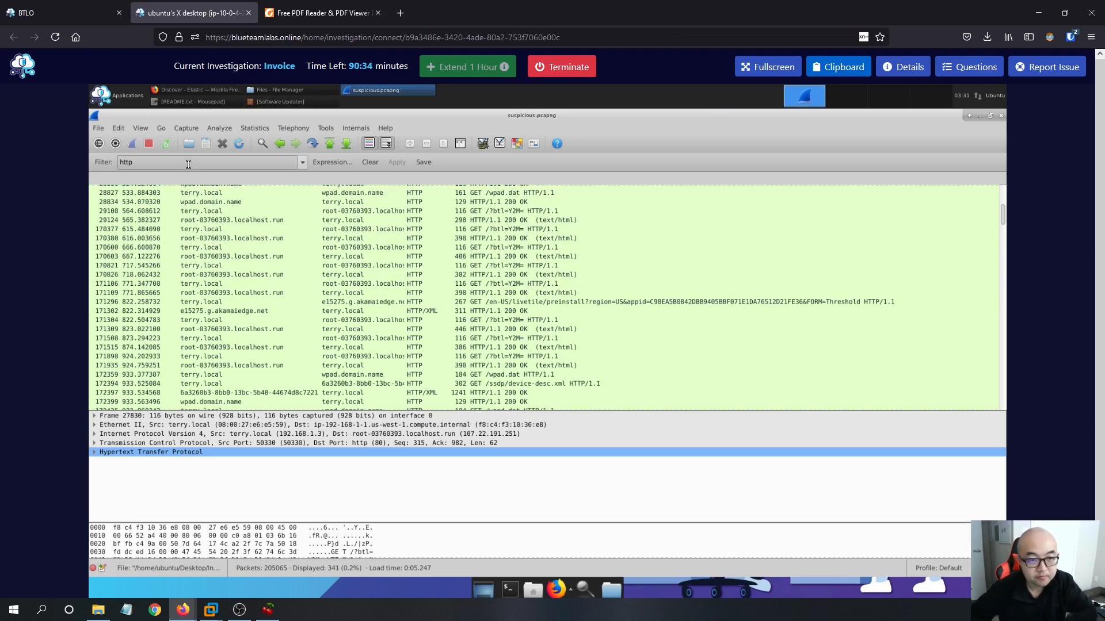
Replace the http display filter text with frame.contains, leaving it unapplied.
type("g")
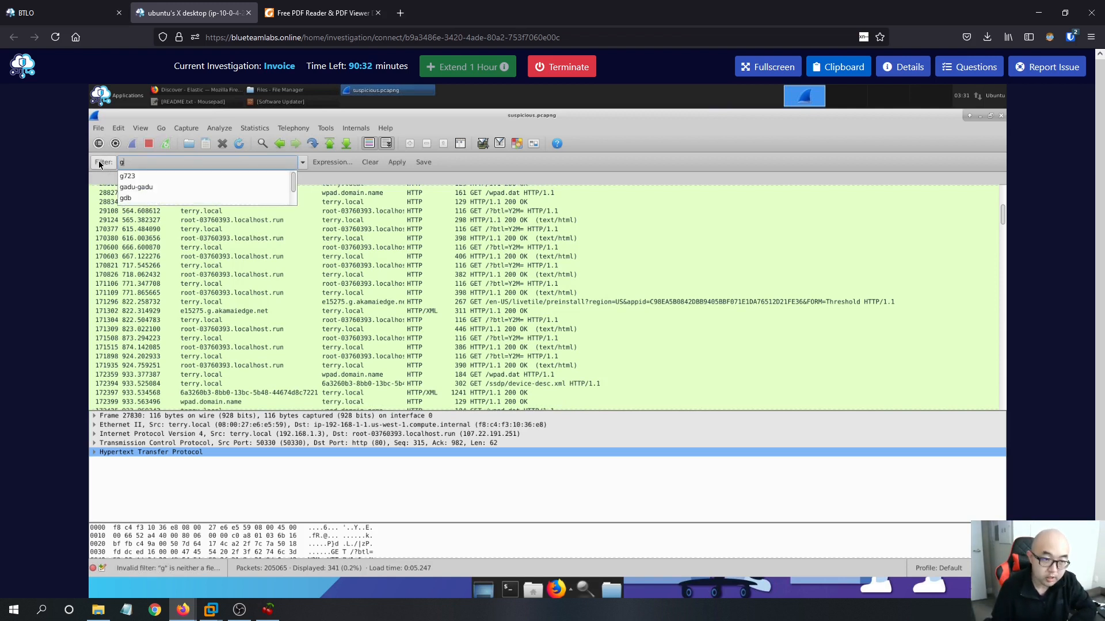
key("BackSpace")
type("fra")
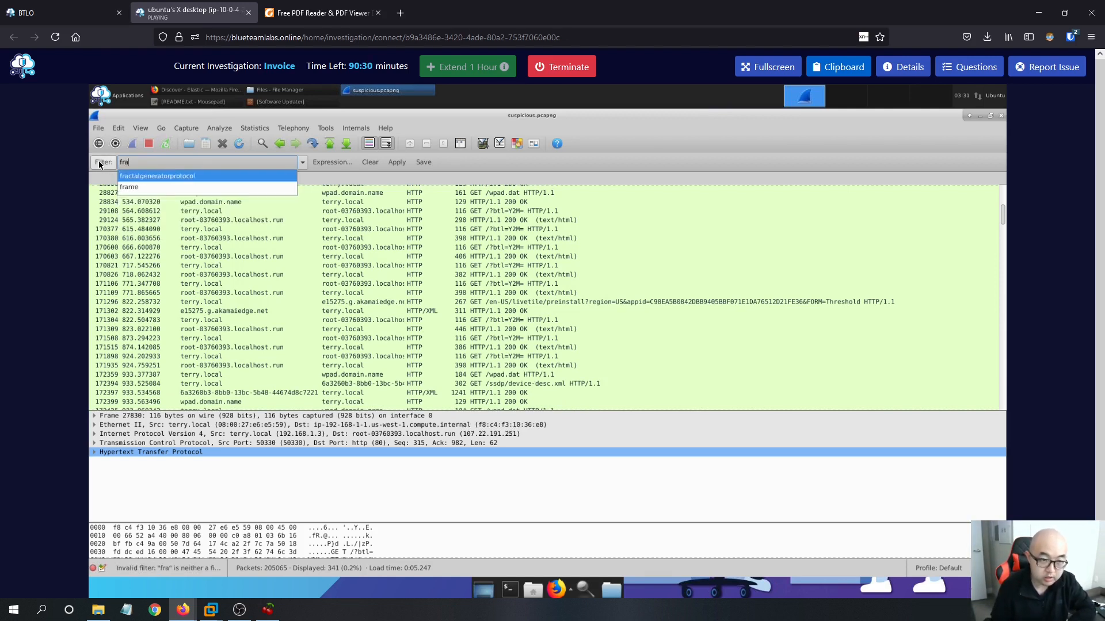
type("me.contra")
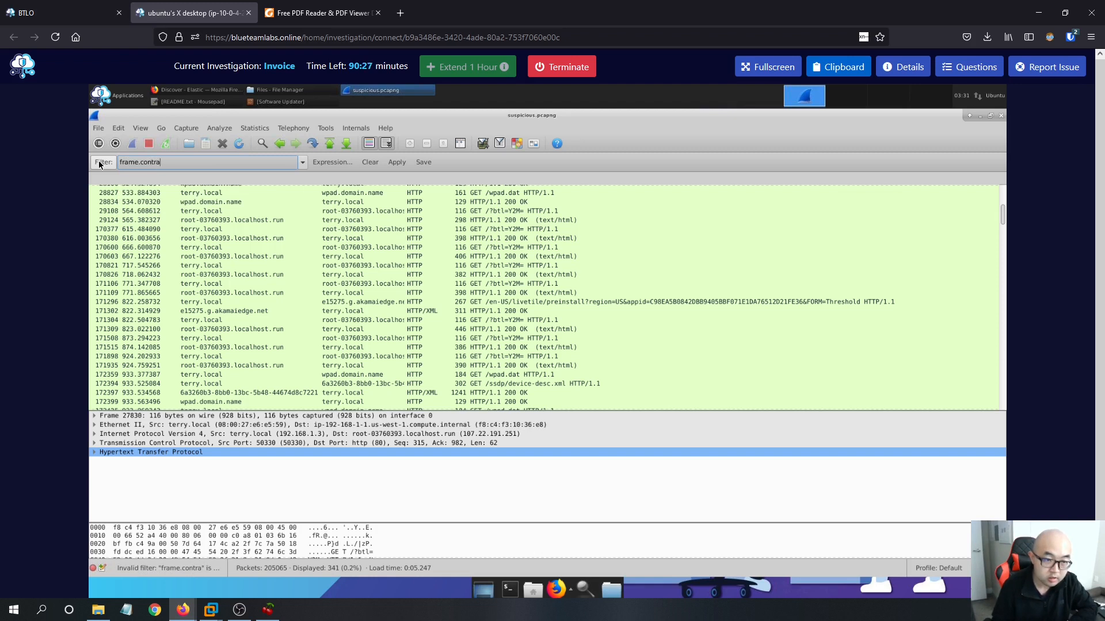
key("BackSpace")
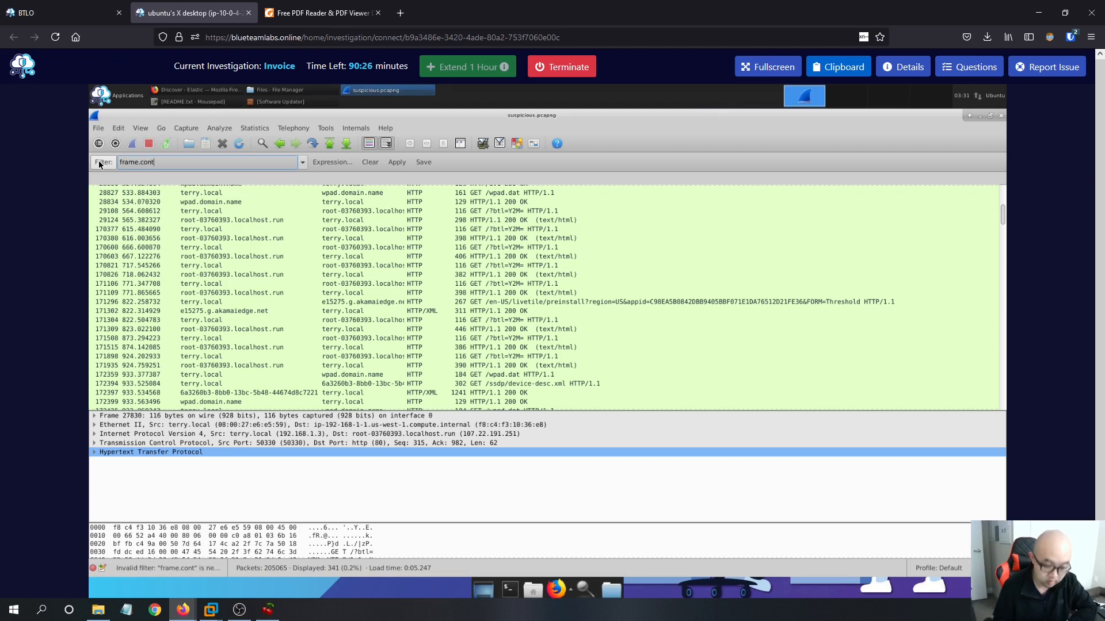
type("ains")
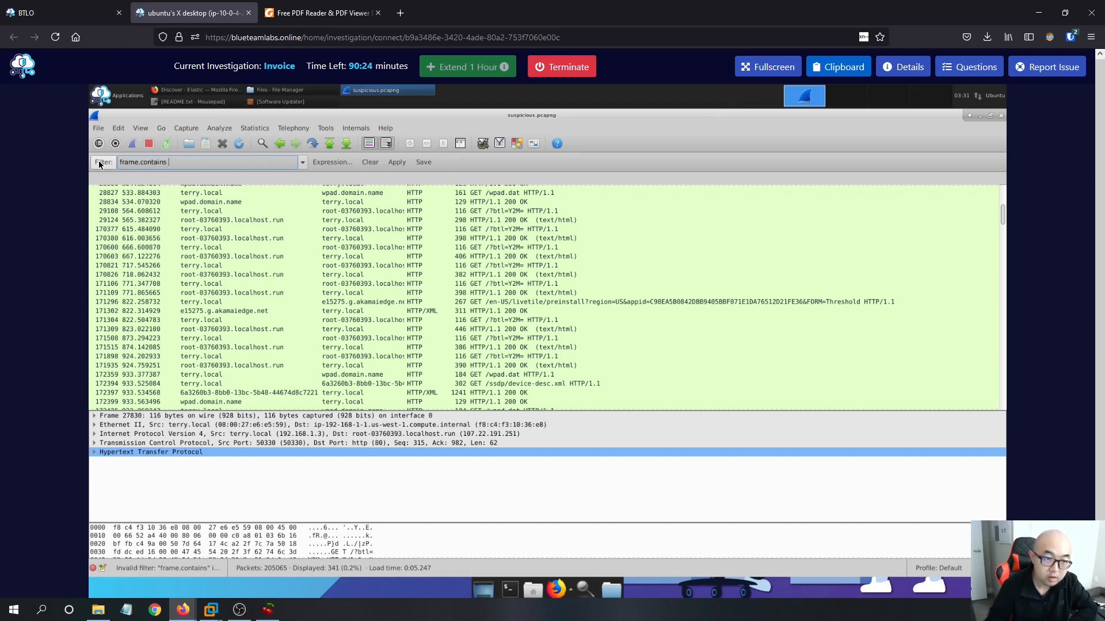
Search the web for "frame contains wireshark" in a new browser tab and open the wireshark-filter manual page.
left_click(401, 13)
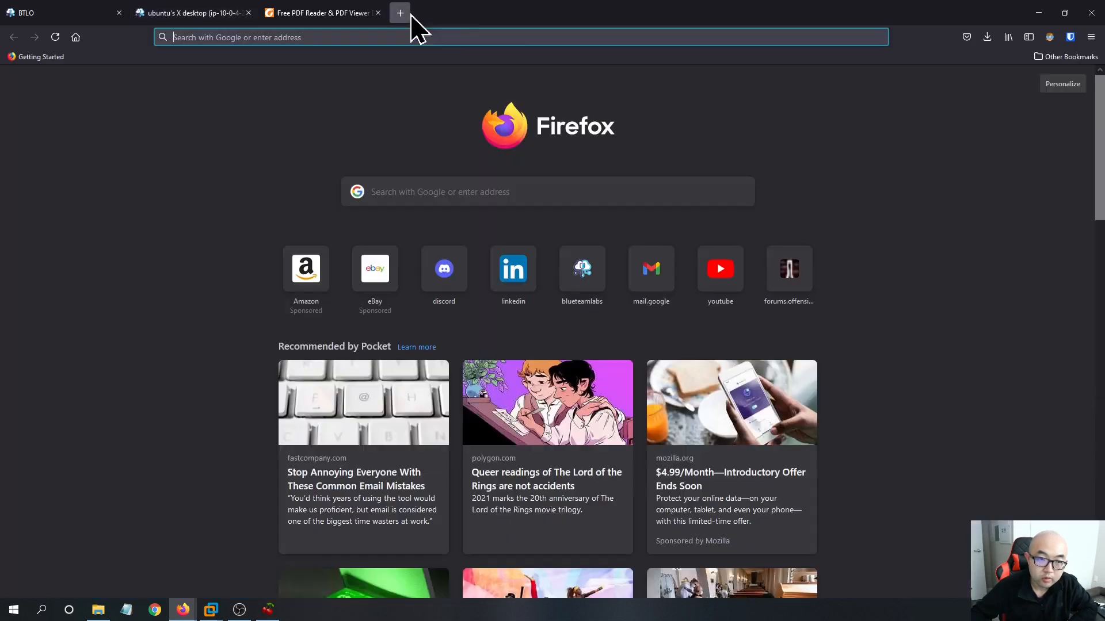
type("framwe")
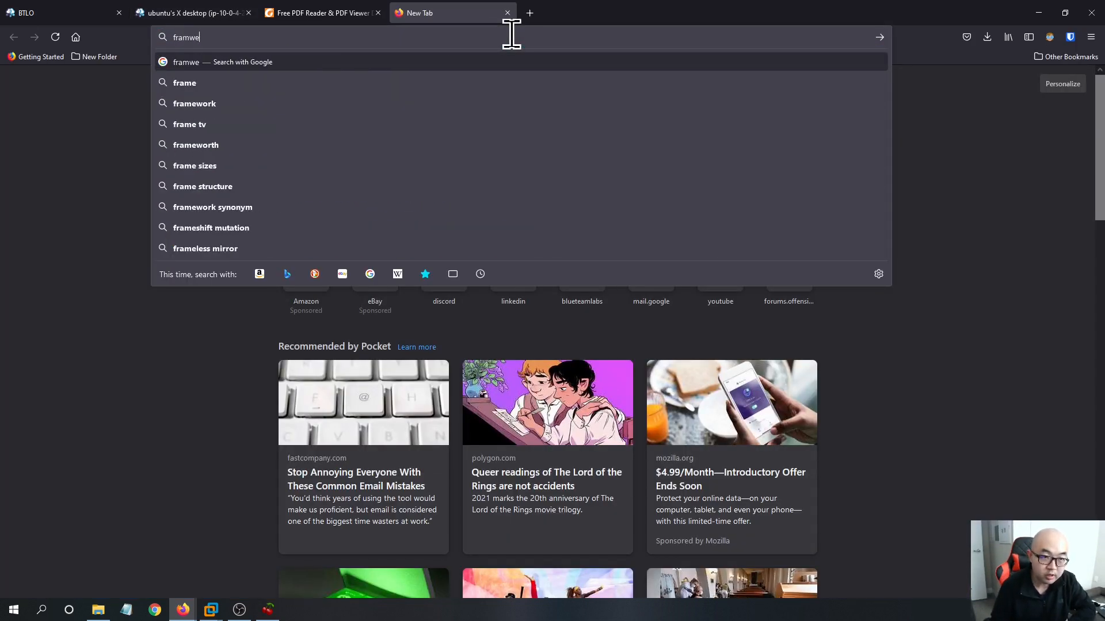
key("BackSpace")
key("BackSpace")
type("e contains wireshark")
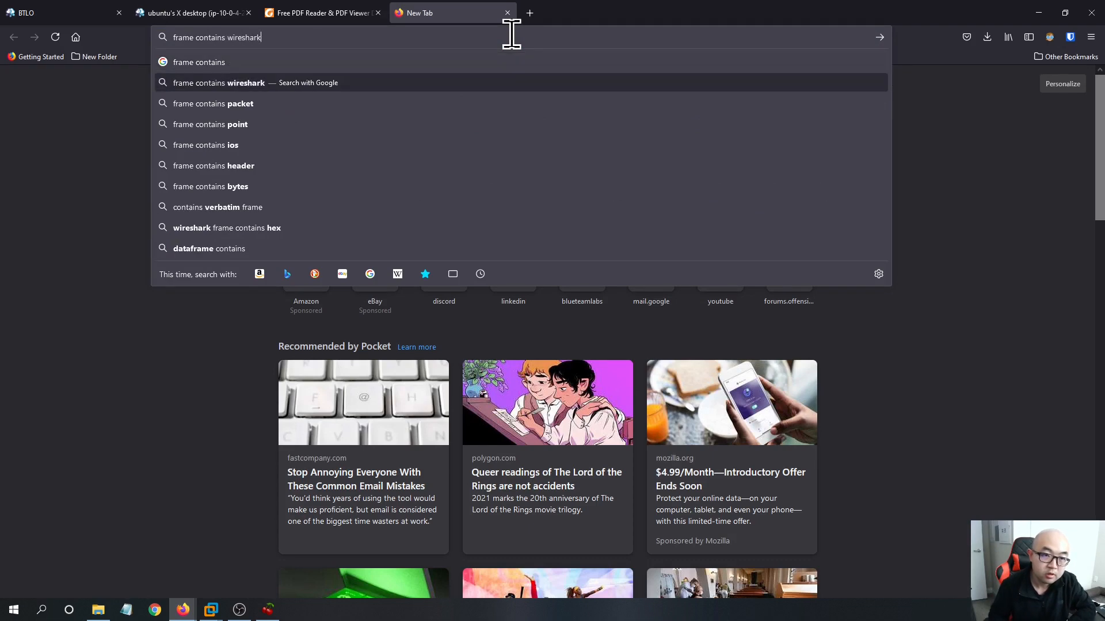
key("Return")
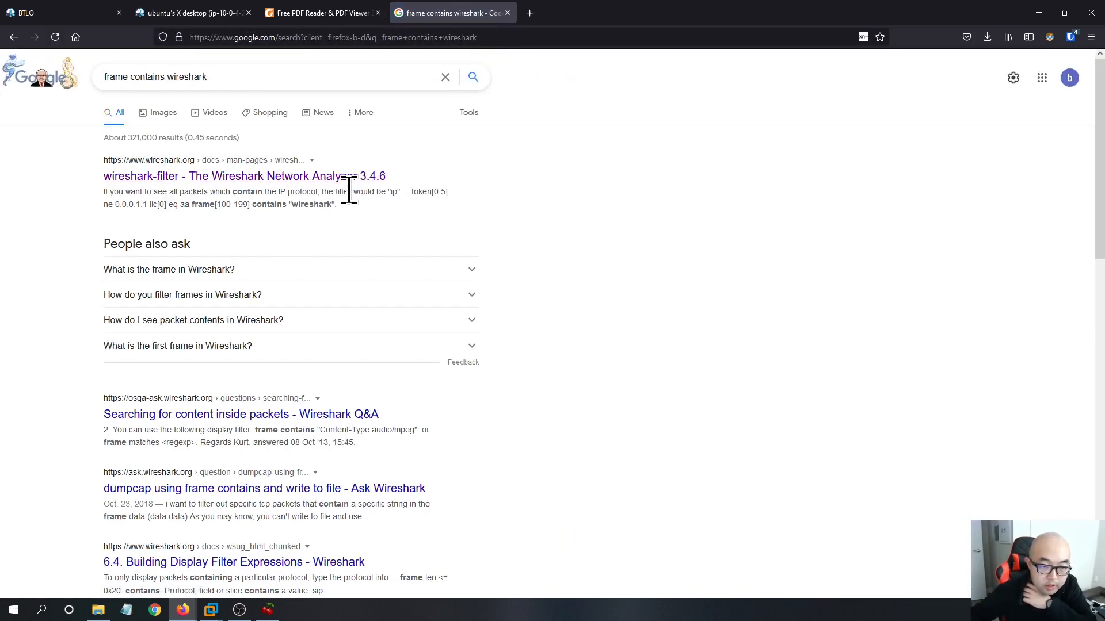
left_click(288, 179)
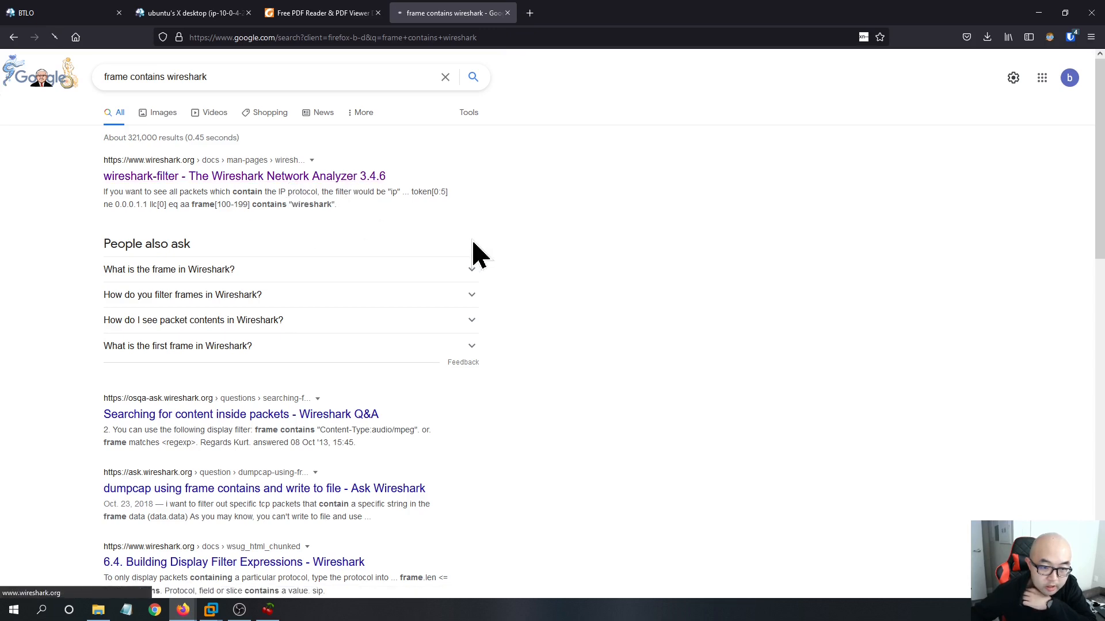
Examine the wireshark-filter manual for the syntax of the contains operator and the quoting of strings.
scroll(412, 262, "down", 3)
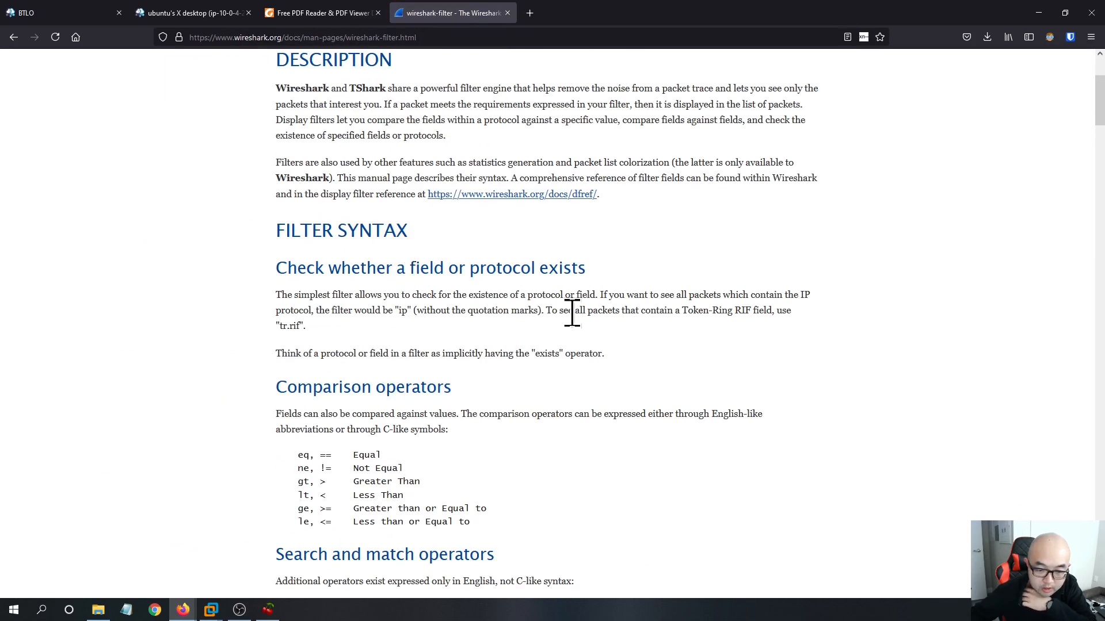
scroll(573, 313, "down", 6)
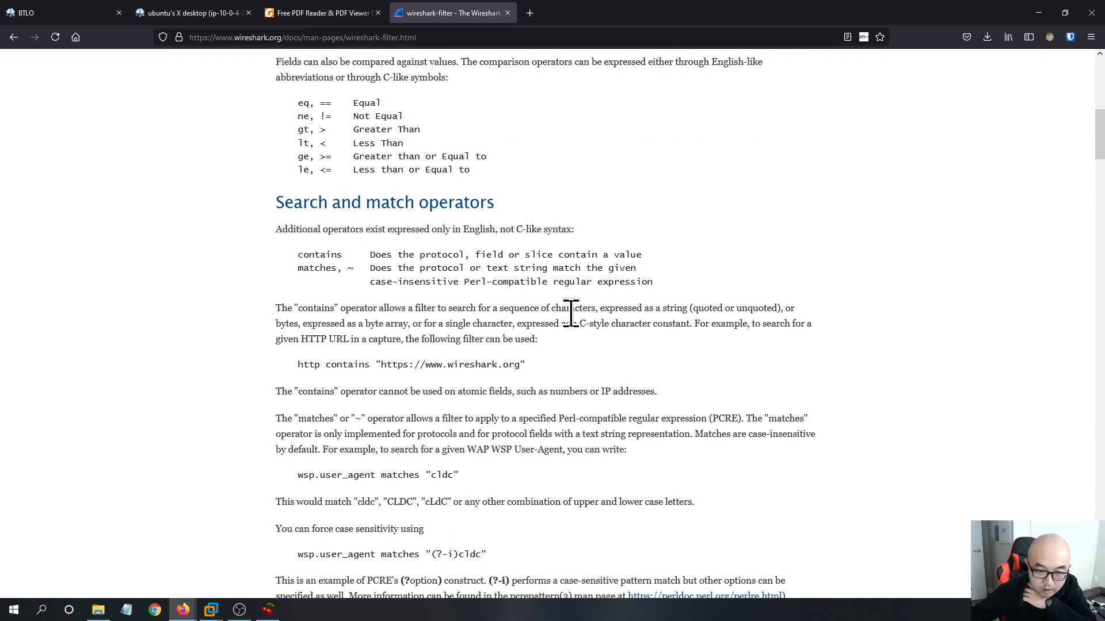
scroll(386, 366, "down", 3)
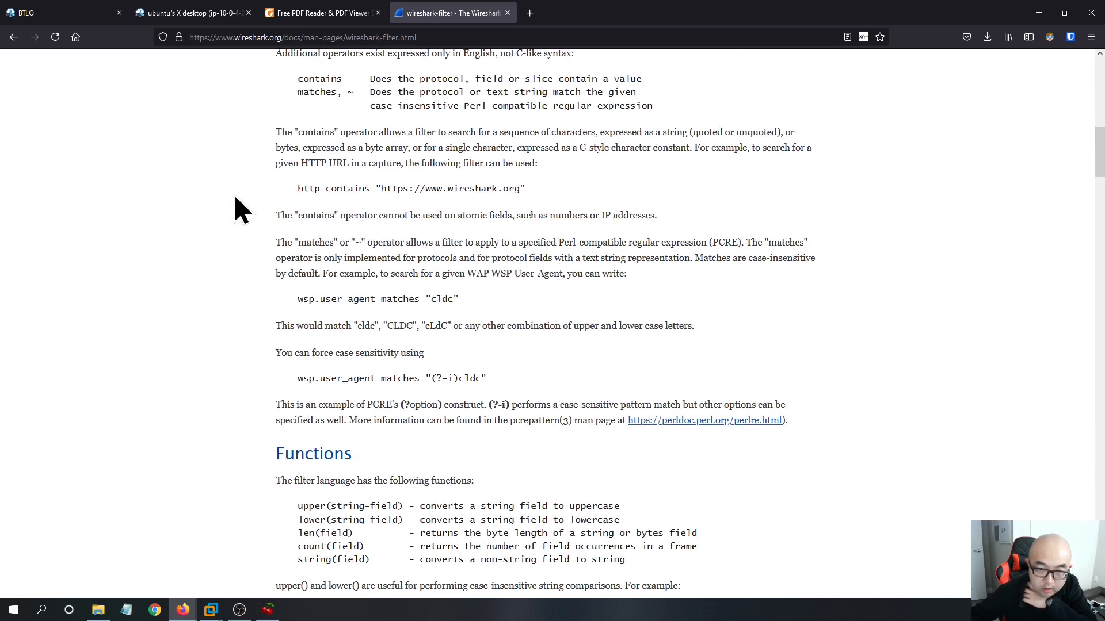
scroll(409, 222, "down", 4)
scroll(432, 414, "up", 1)
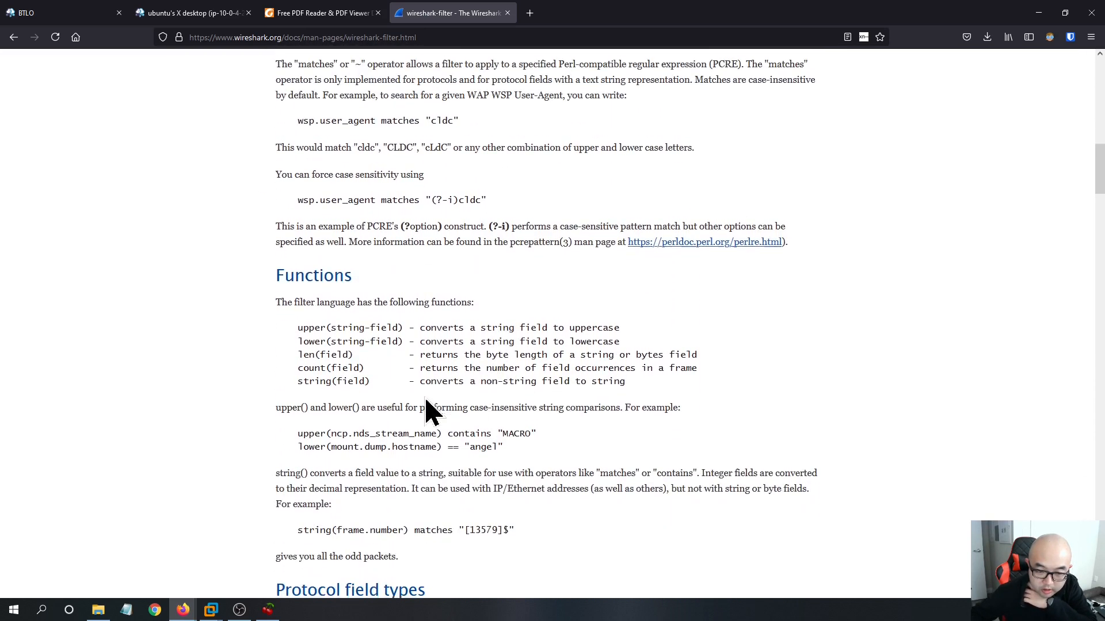
scroll(431, 412, "down", 7)
scroll(396, 287, "down", 8)
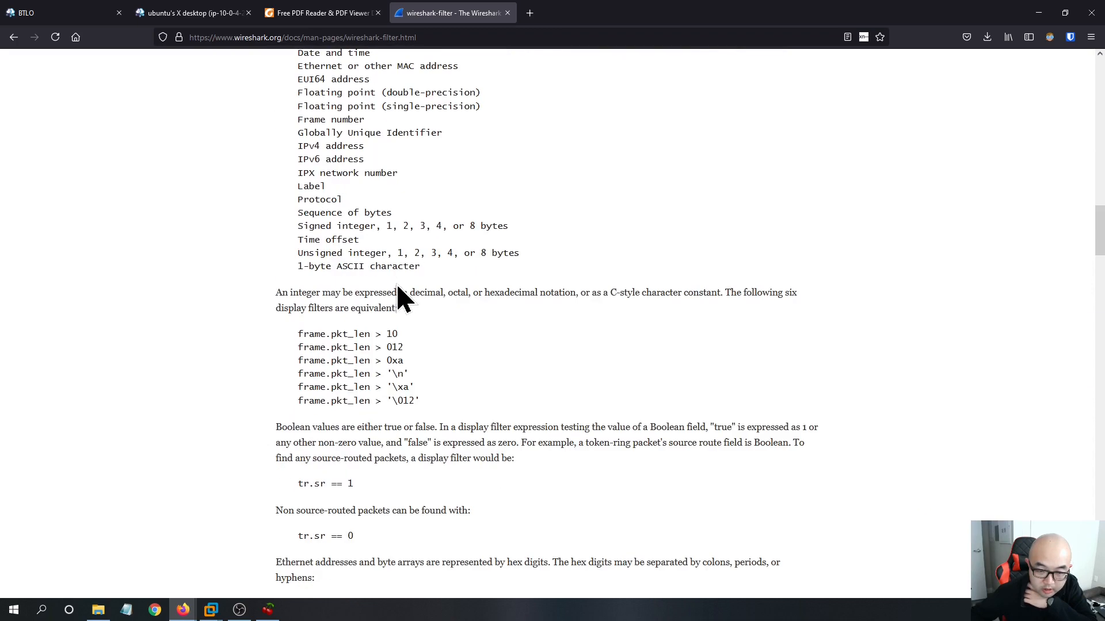
scroll(446, 316, "down", 2)
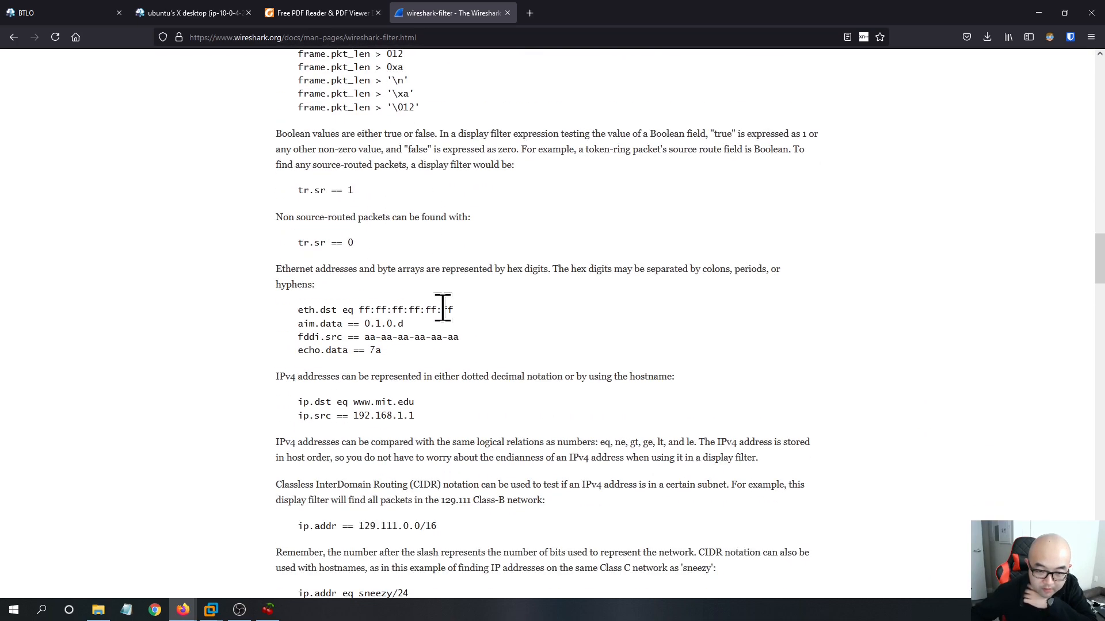
scroll(443, 309, "down", 3)
scroll(446, 321, "up", 1)
scroll(444, 335, "down", 5)
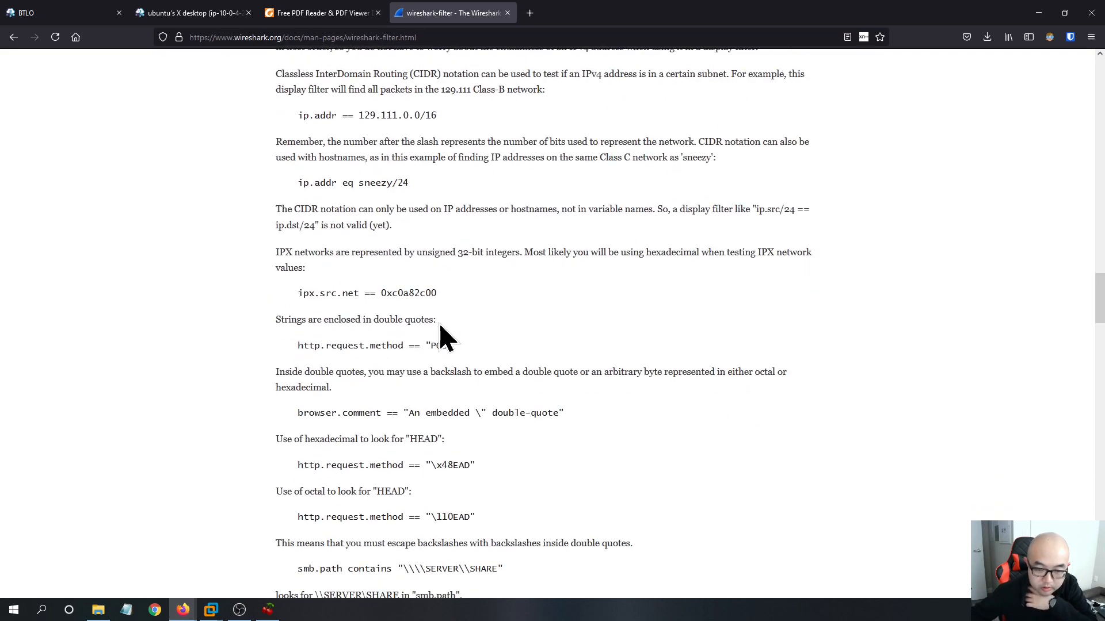
scroll(444, 336, "down", 4)
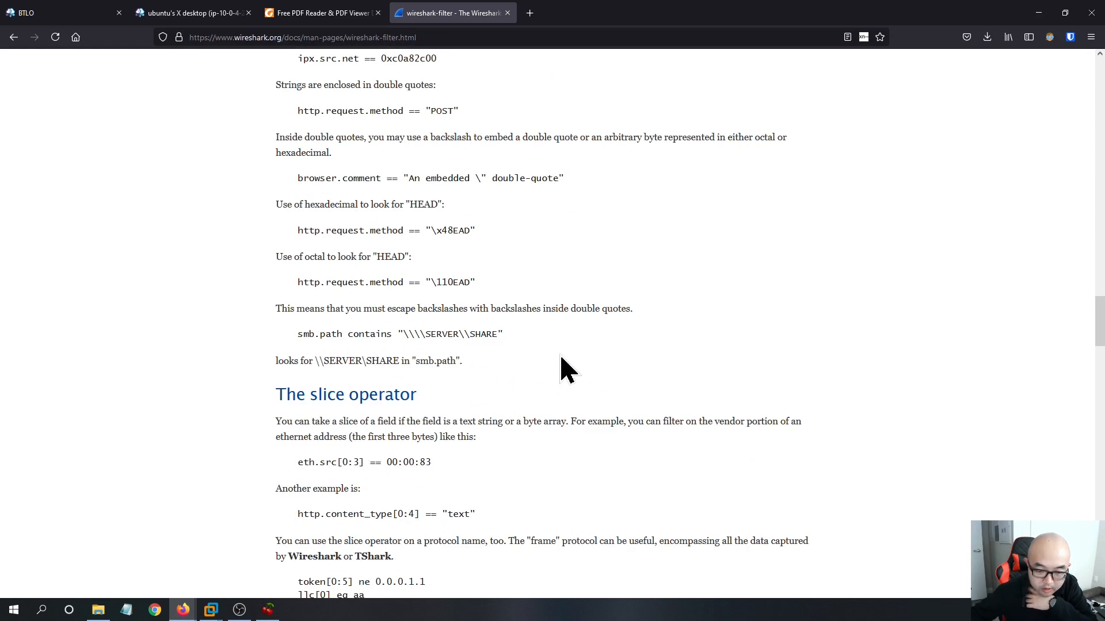
scroll(562, 360, "down", 6)
scroll(562, 362, "up", 18)
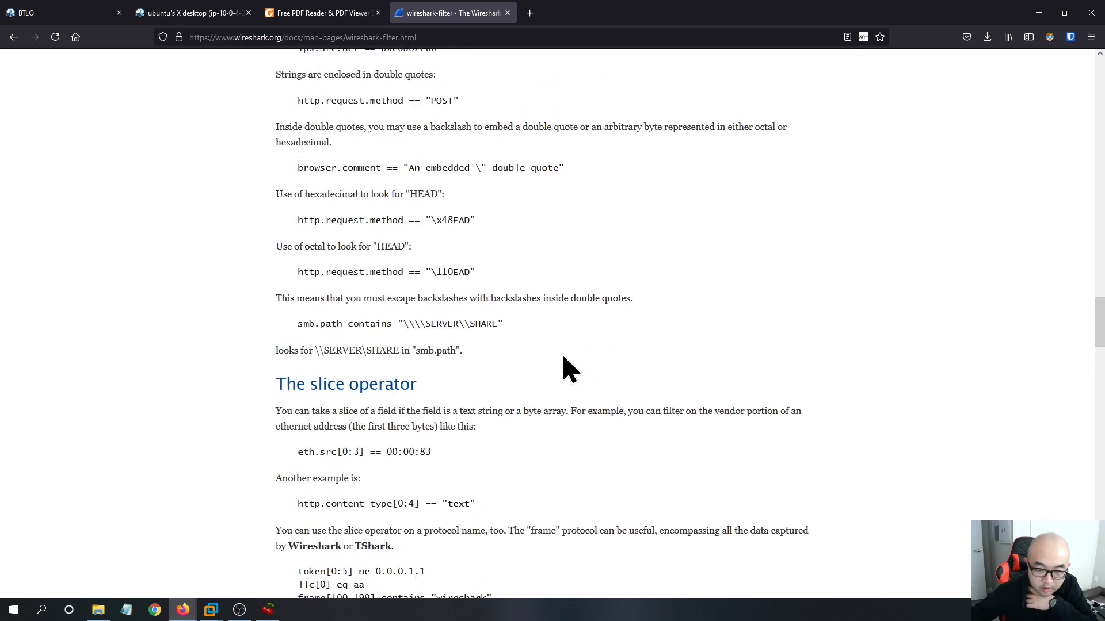
scroll(575, 362, "up", 4)
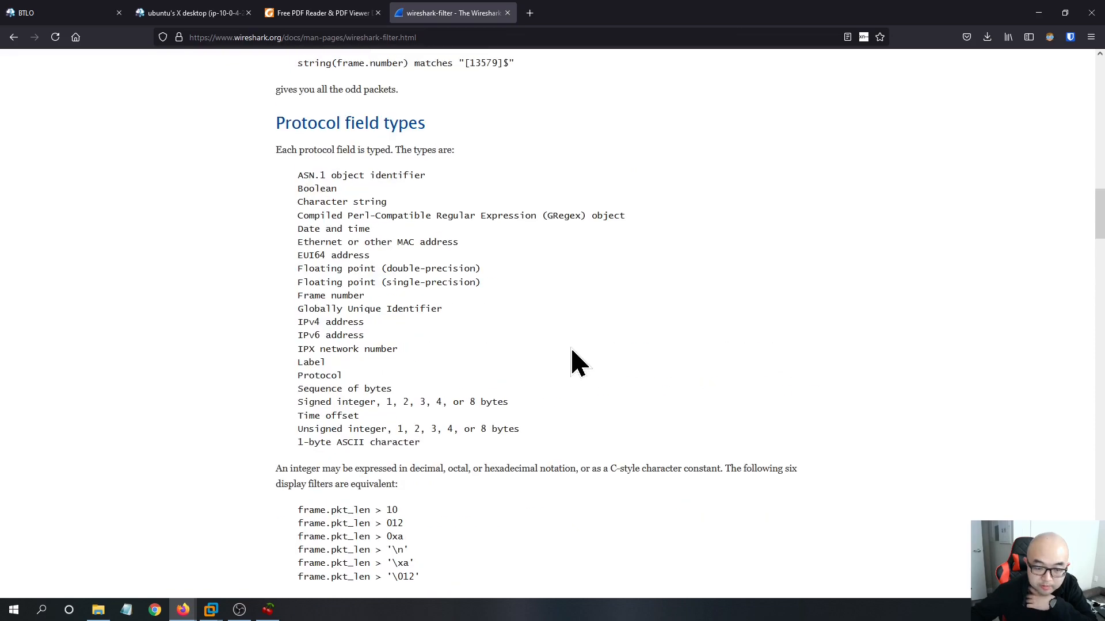
scroll(576, 362, "up", 8)
scroll(572, 348, "up", 4)
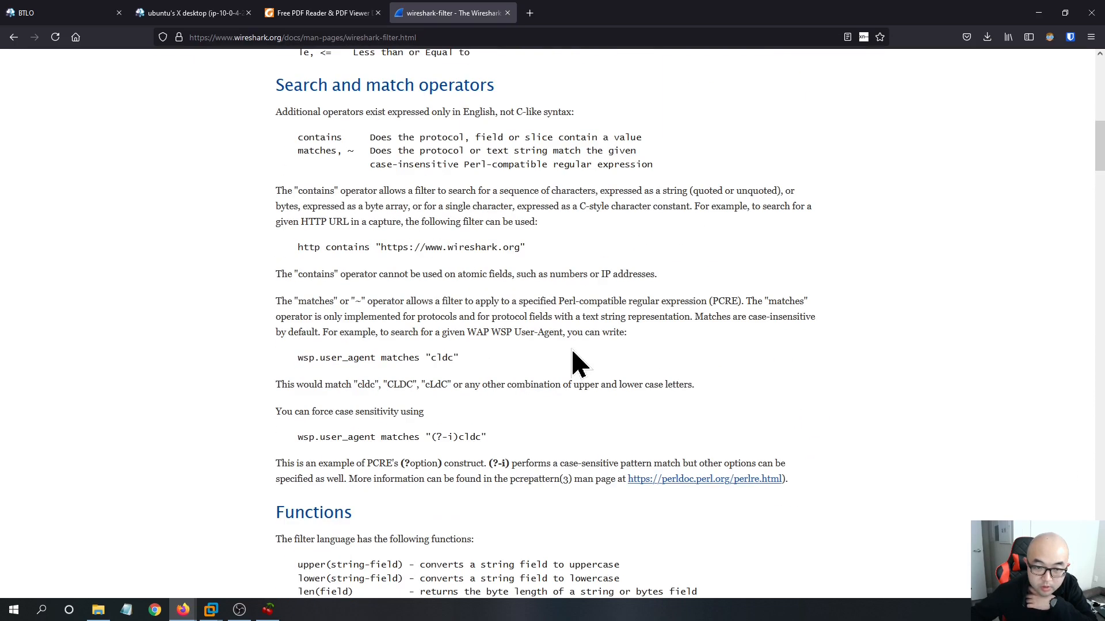
scroll(576, 362, "up", 5)
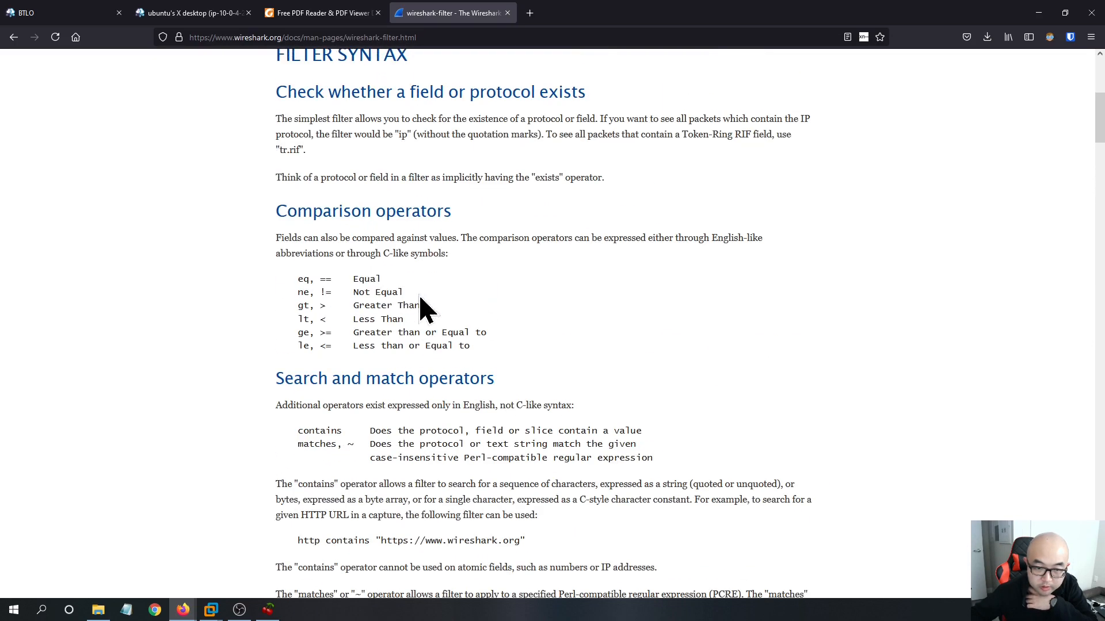
scroll(424, 310, "up", 5)
Check the btl parameters in the BTLO answers, then return to Wireshark and apply the display filter frame contains "YWE".
left_click(69, 13)
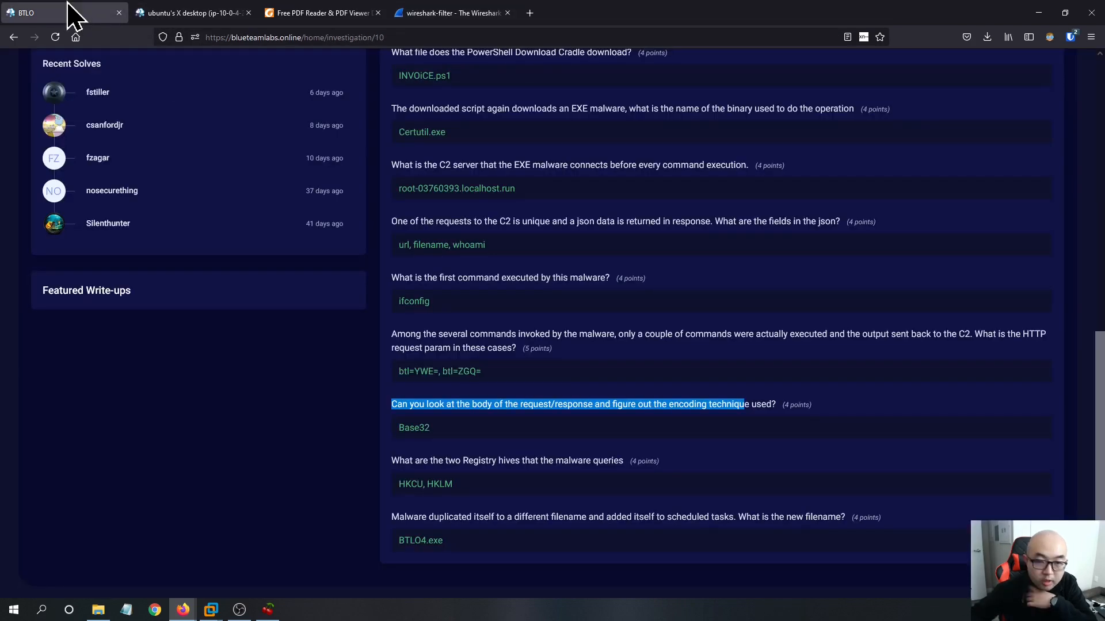
left_click(192, 12)
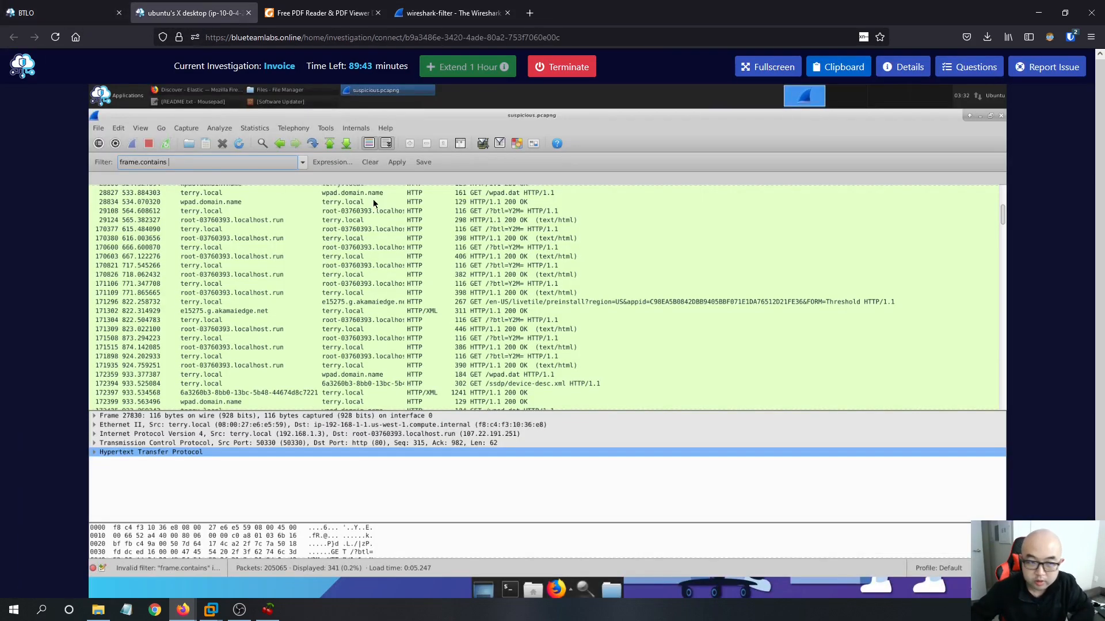
left_click(142, 161)
key("BackSpace")
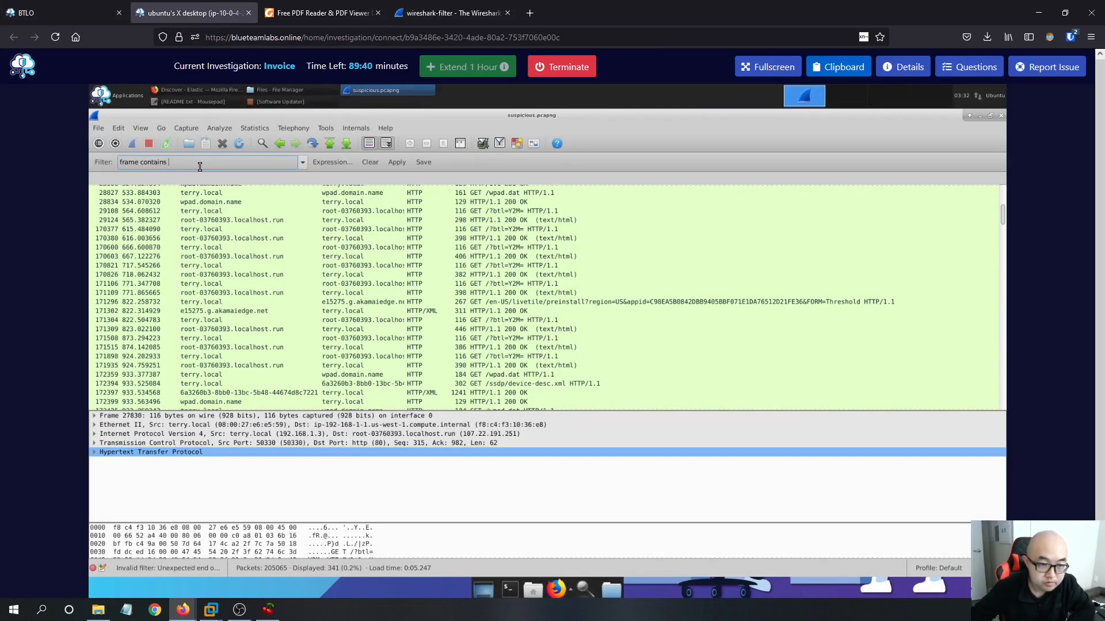
type("\"")
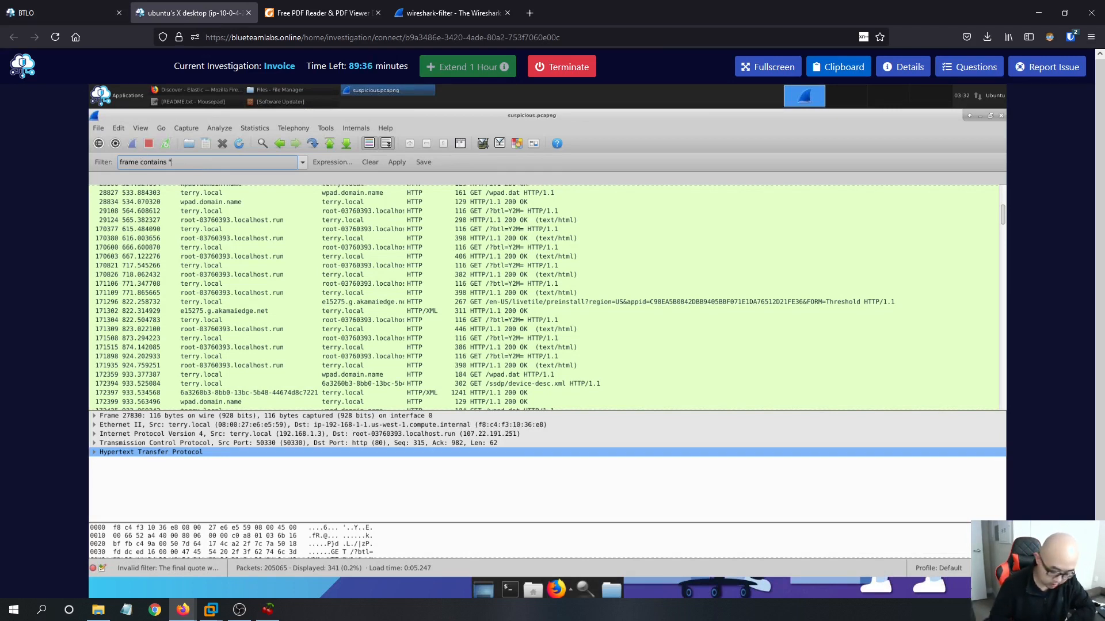
type("YWE\"")
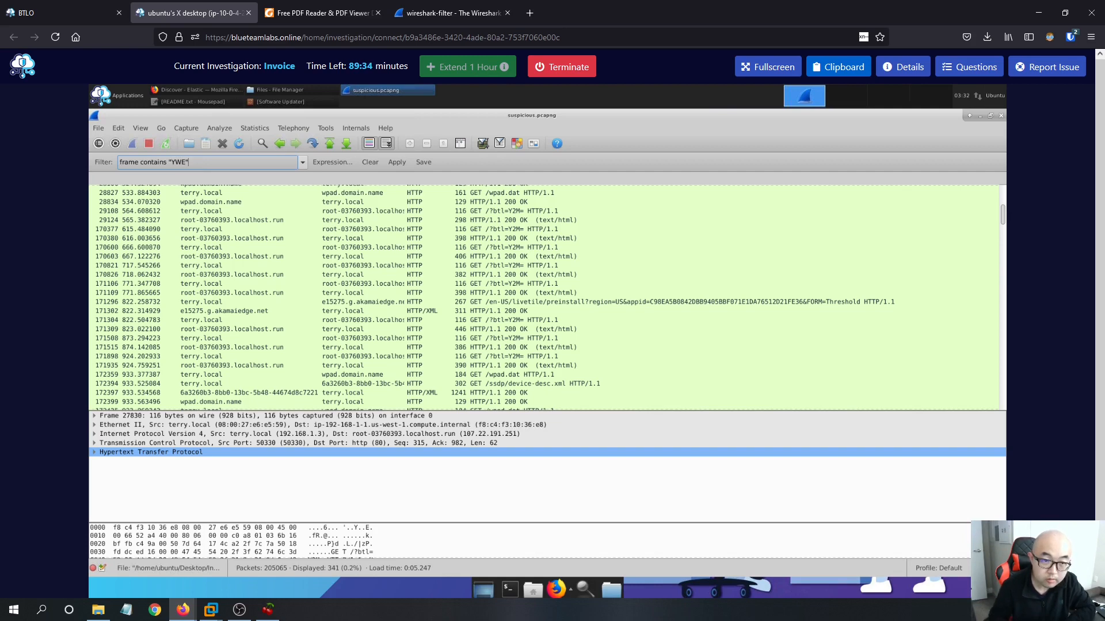
key("Return")
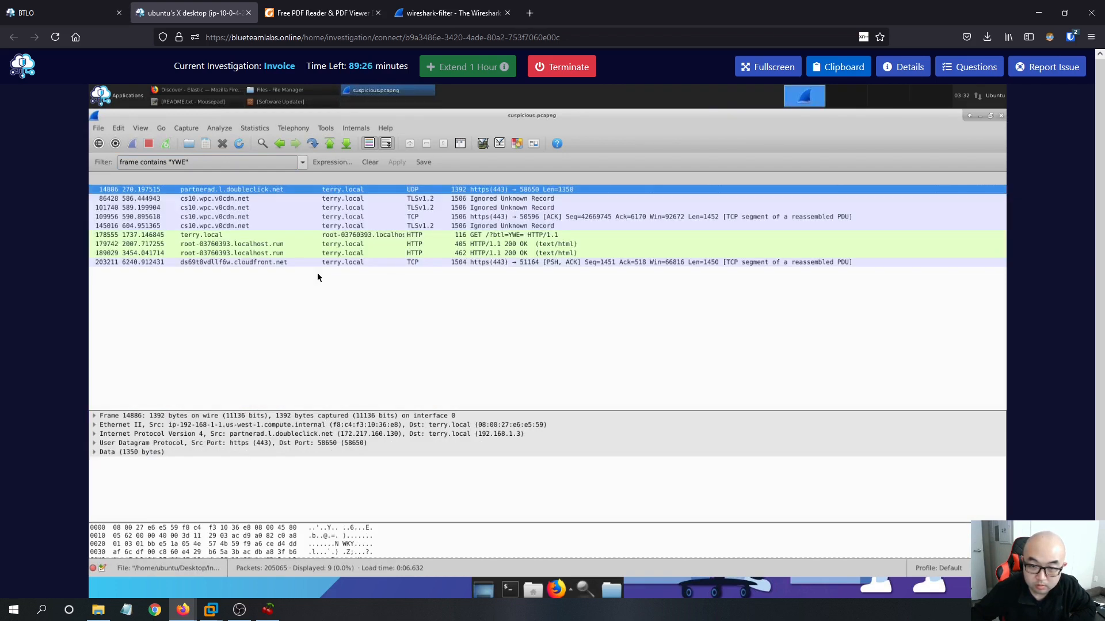
Follow the HTTP stream of packet 178555, the GET /?btl=YWE= request, and look through its request and response bodies.
left_click(500, 235)
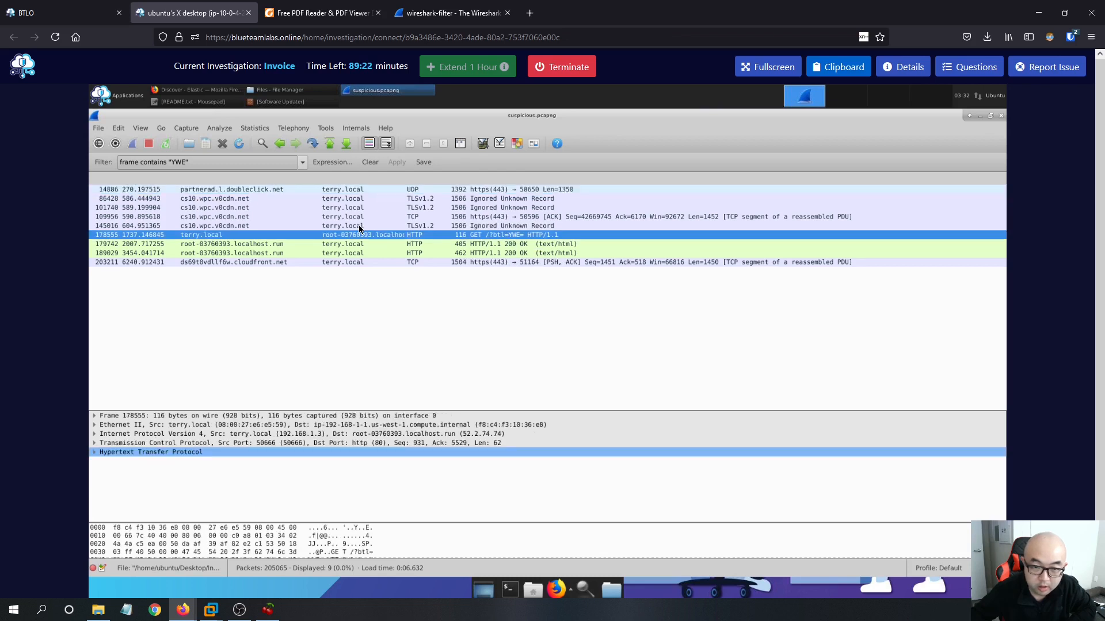
right_click(369, 236)
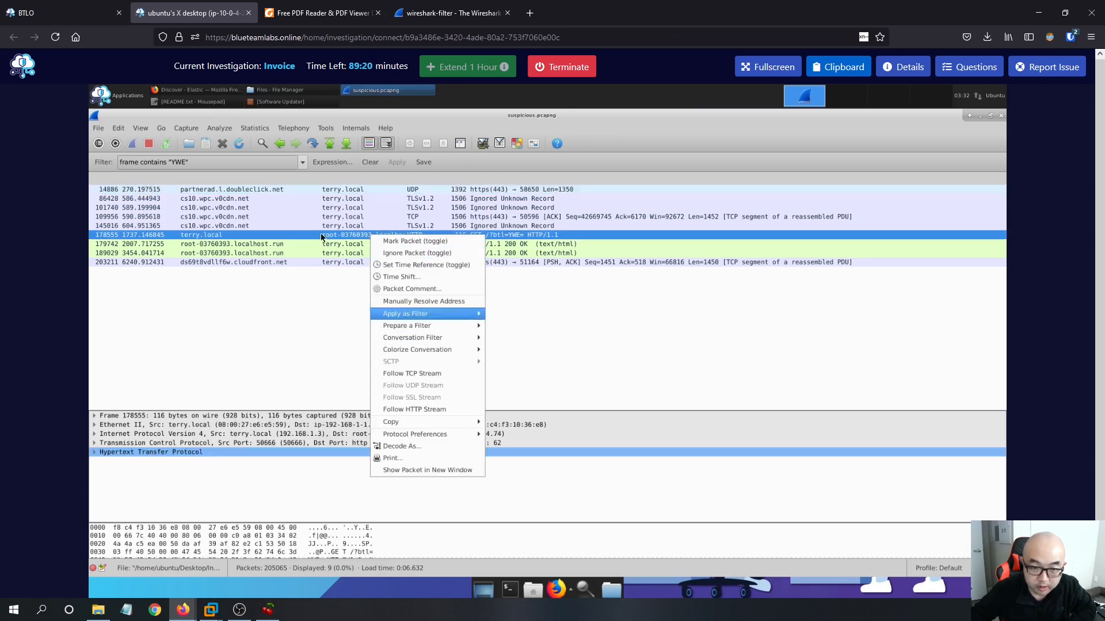
left_click(414, 409)
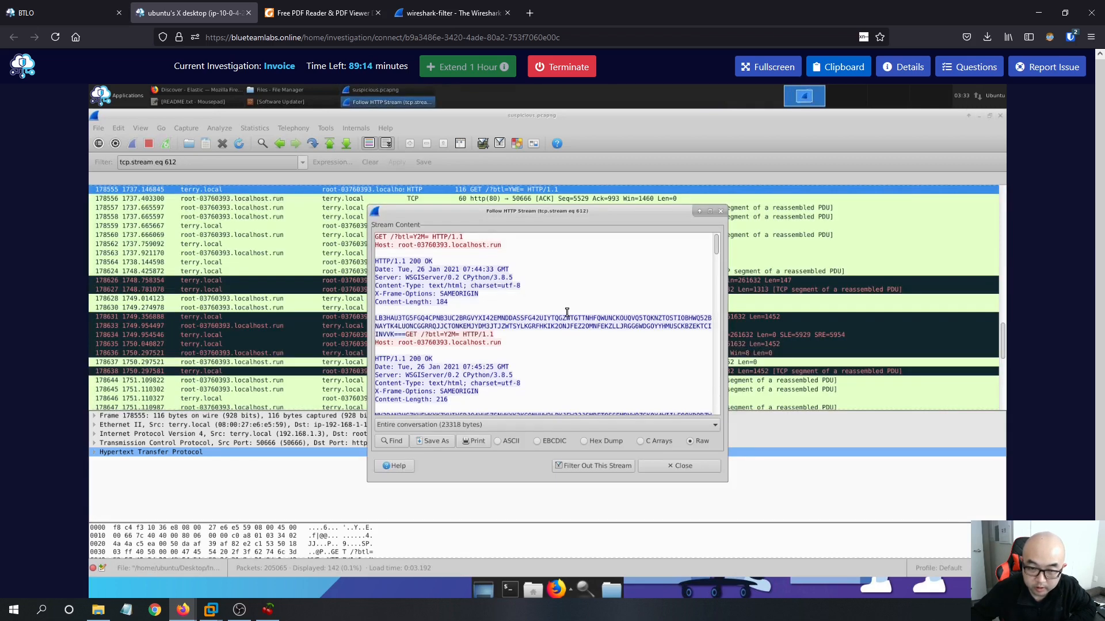
scroll(460, 323, "down", 3)
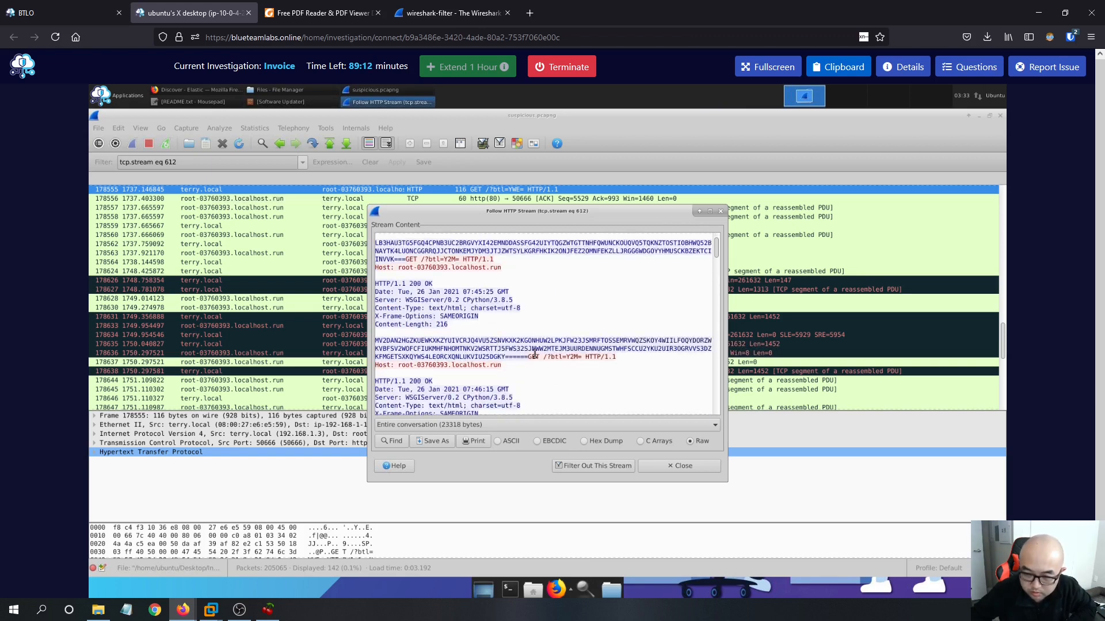
scroll(541, 353, "up", 4)
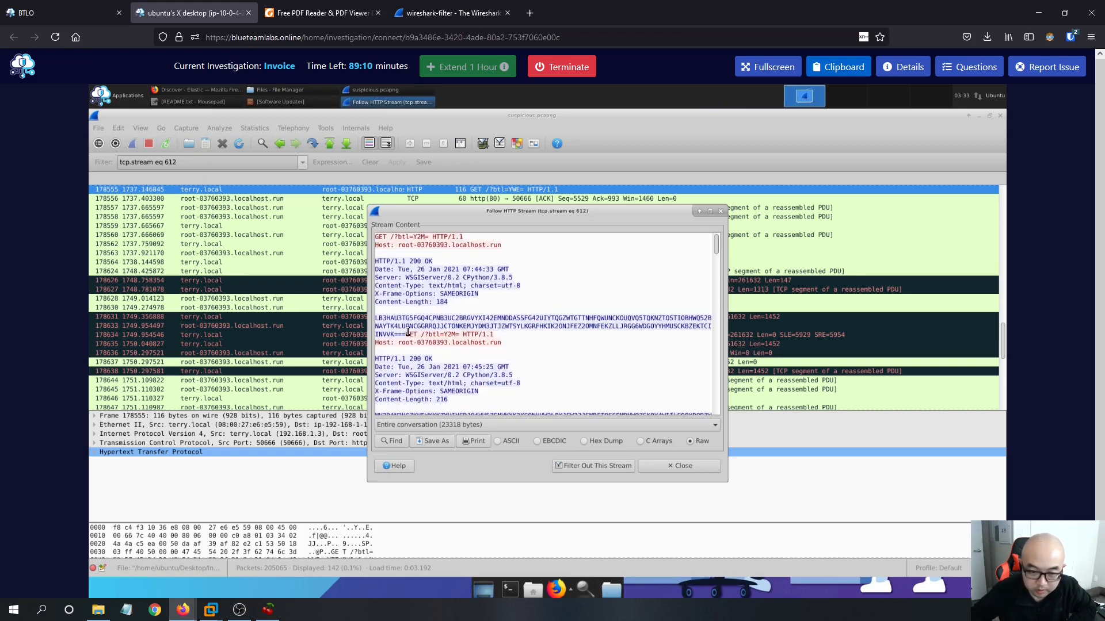
Copy the encoded body of the first HTTP 200 OK response from the stream content.
left_click_drag(408, 332, 373, 317)
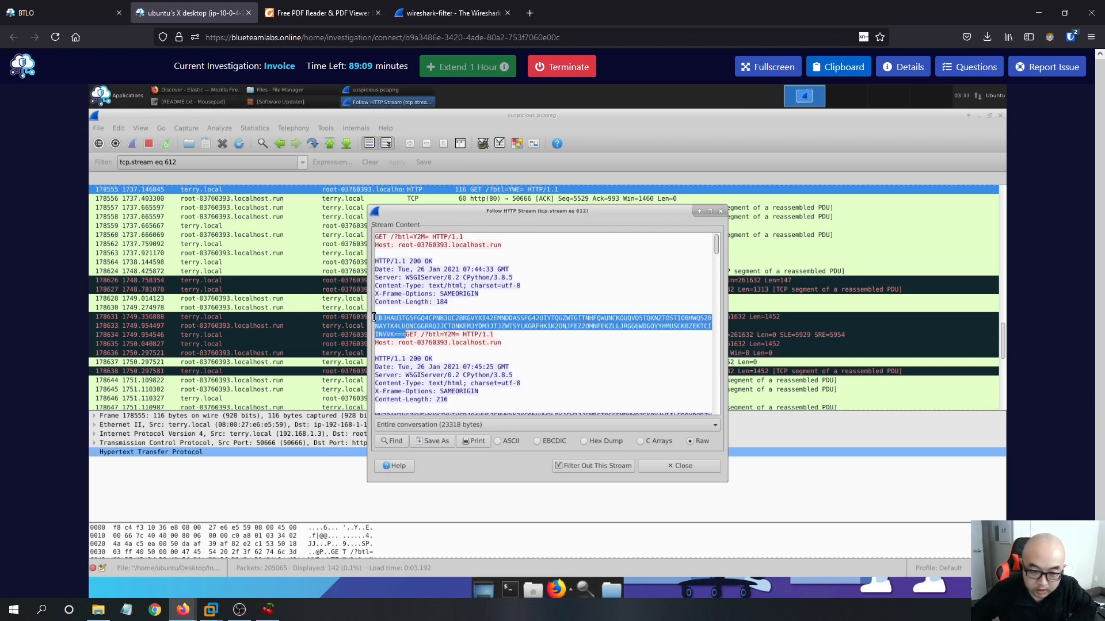
right_click(411, 321)
left_click(424, 340)
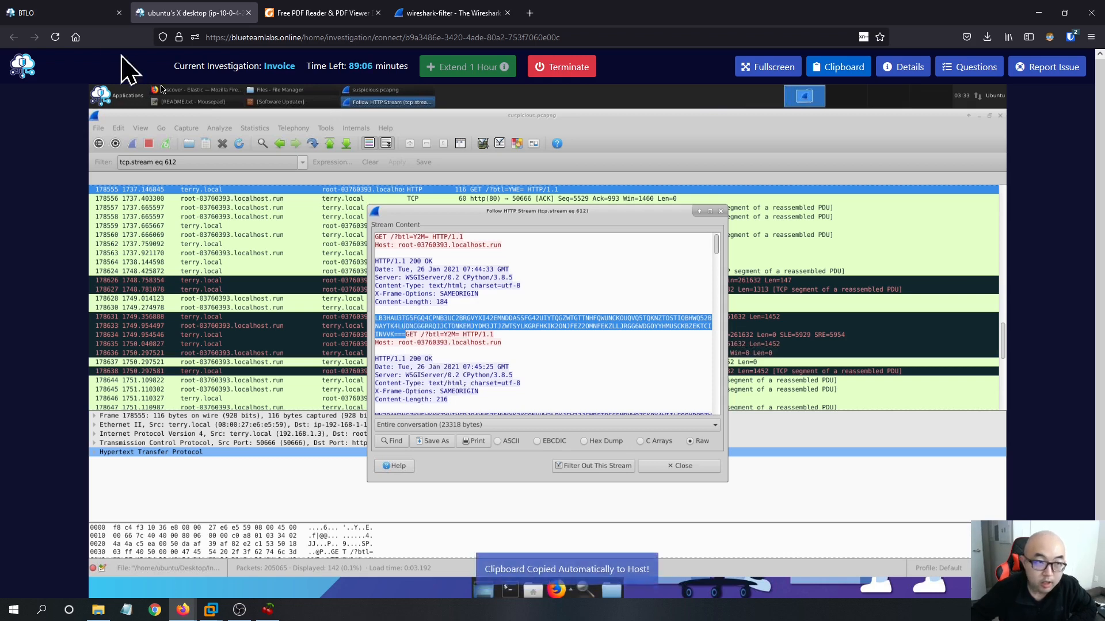
Find the online CyberChef in a new browser tab and paste the copied response body as its input.
left_click(530, 13)
type("cyberdefenders.org/")
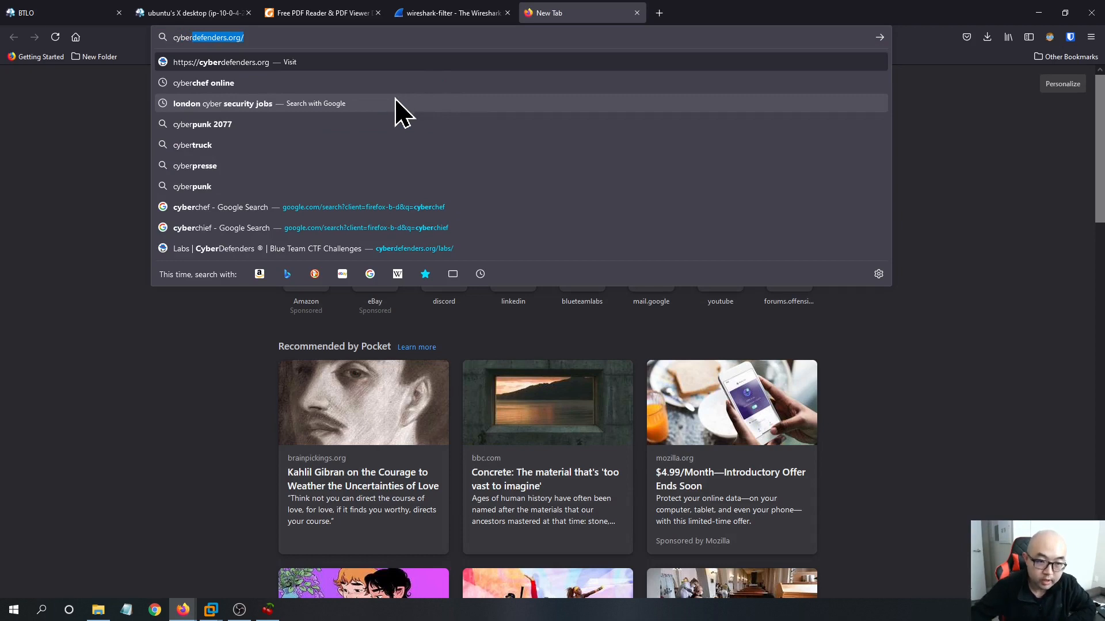
left_click(332, 209)
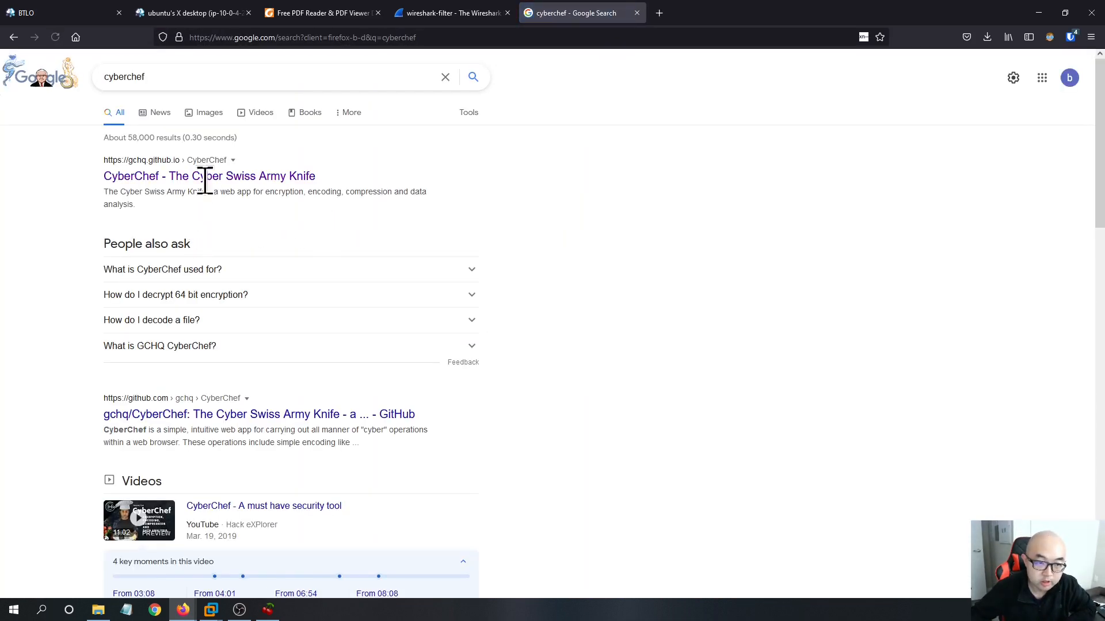
left_click(204, 176)
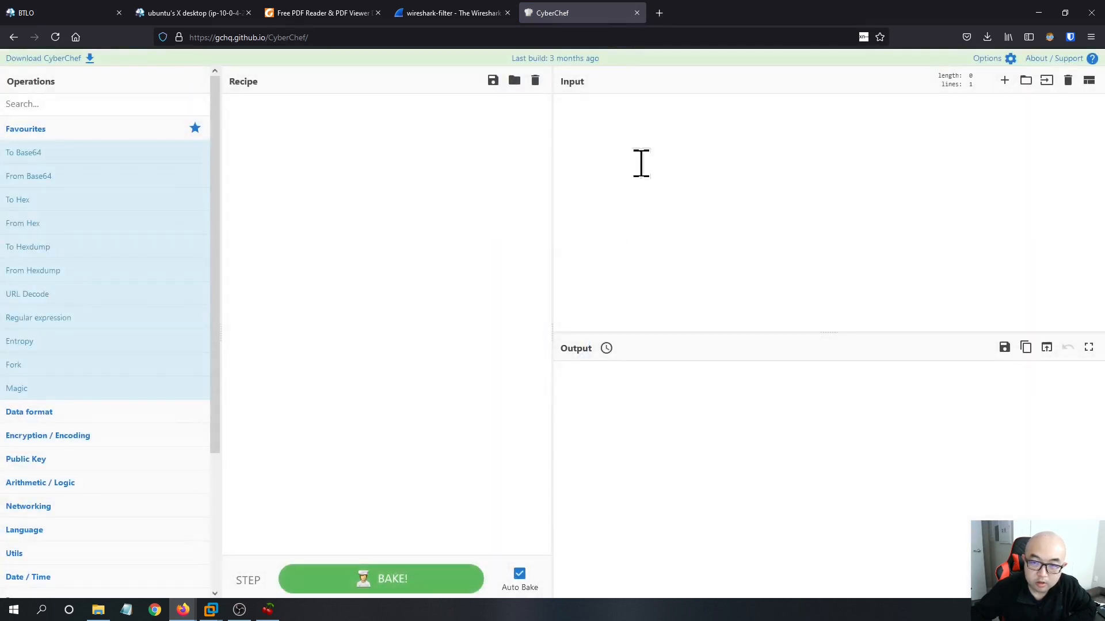
key("ctrl+v")
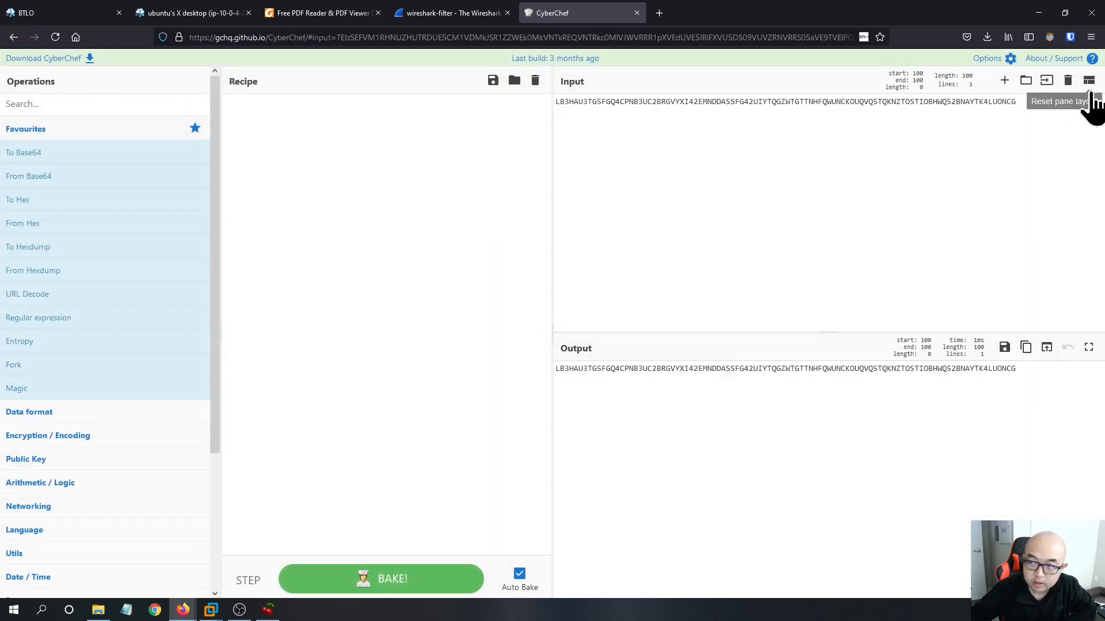
Check the lab's shared clipboard contents and copy the selected response body again from the HTTP stream window.
left_click(195, 13)
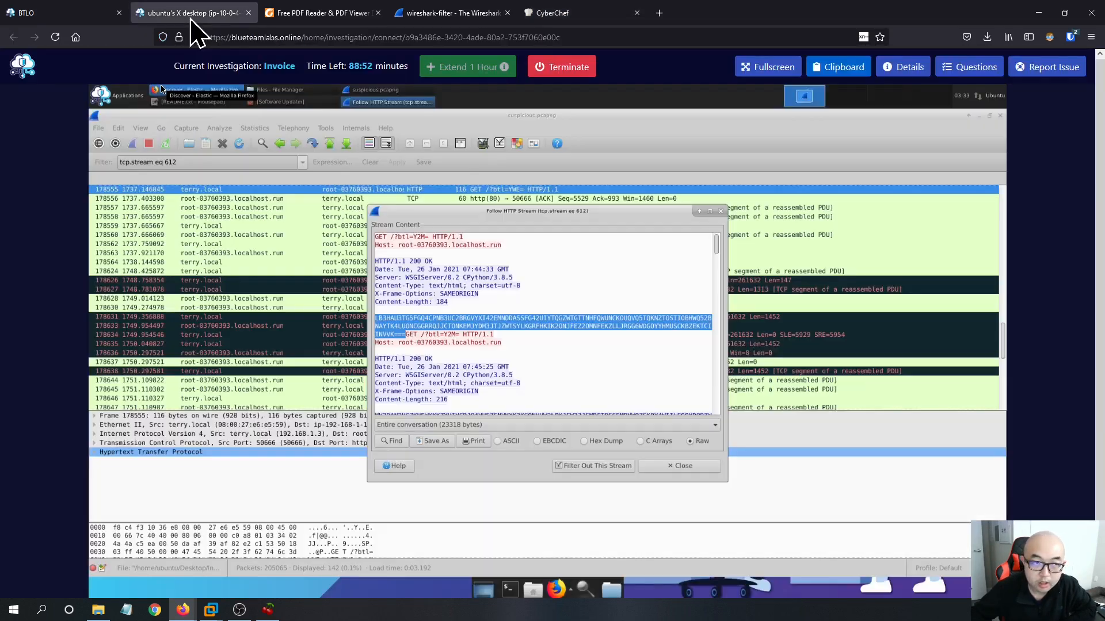
left_click(842, 69)
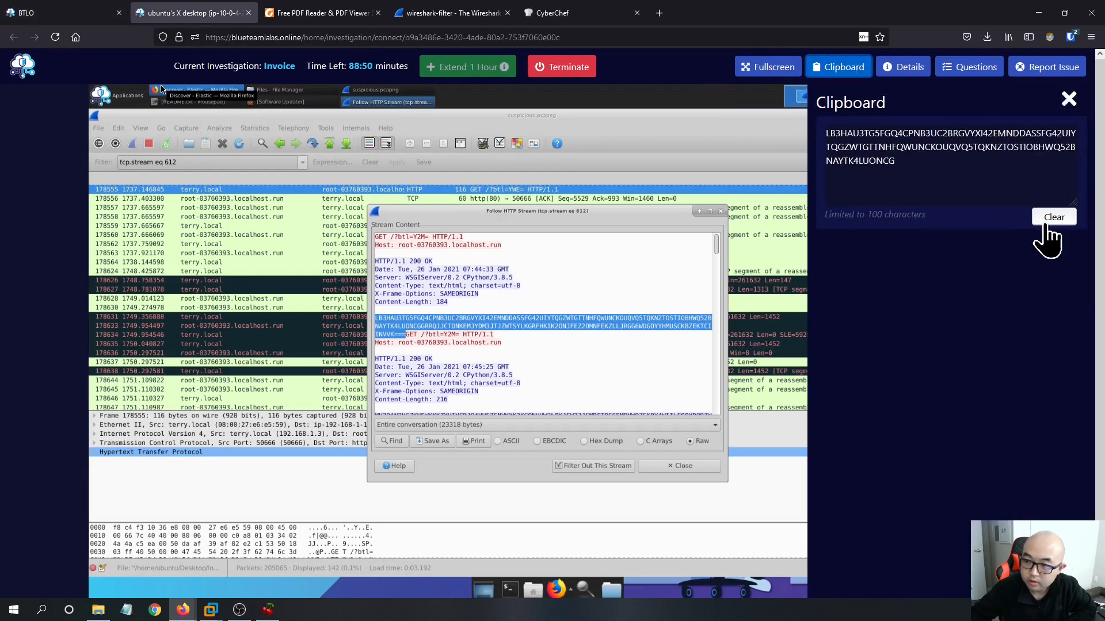
left_click(957, 167)
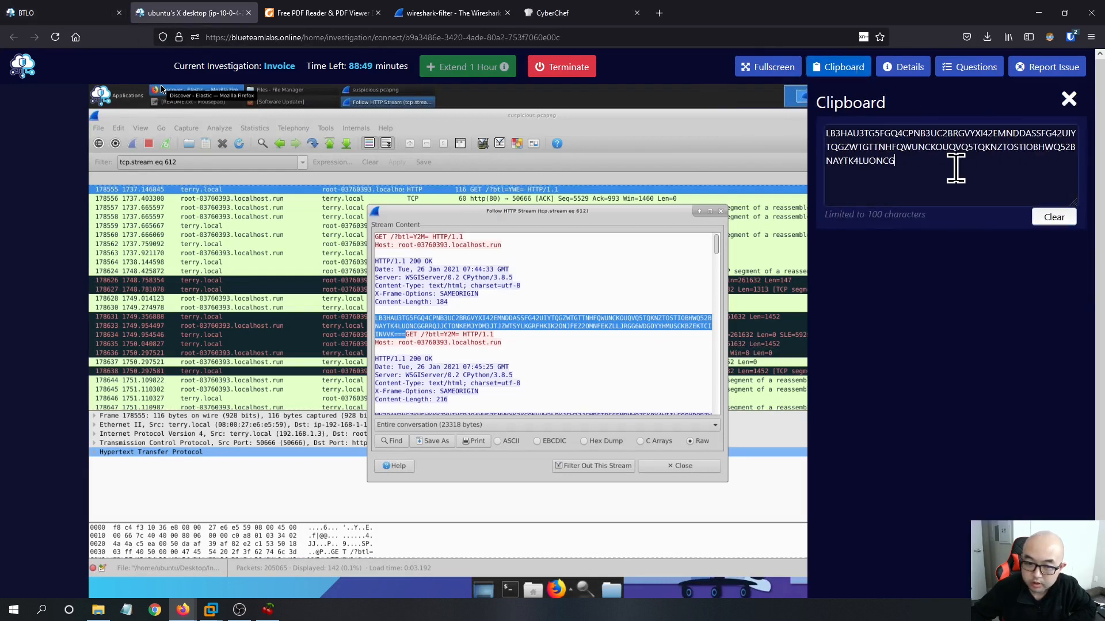
right_click(404, 323)
left_click(431, 344)
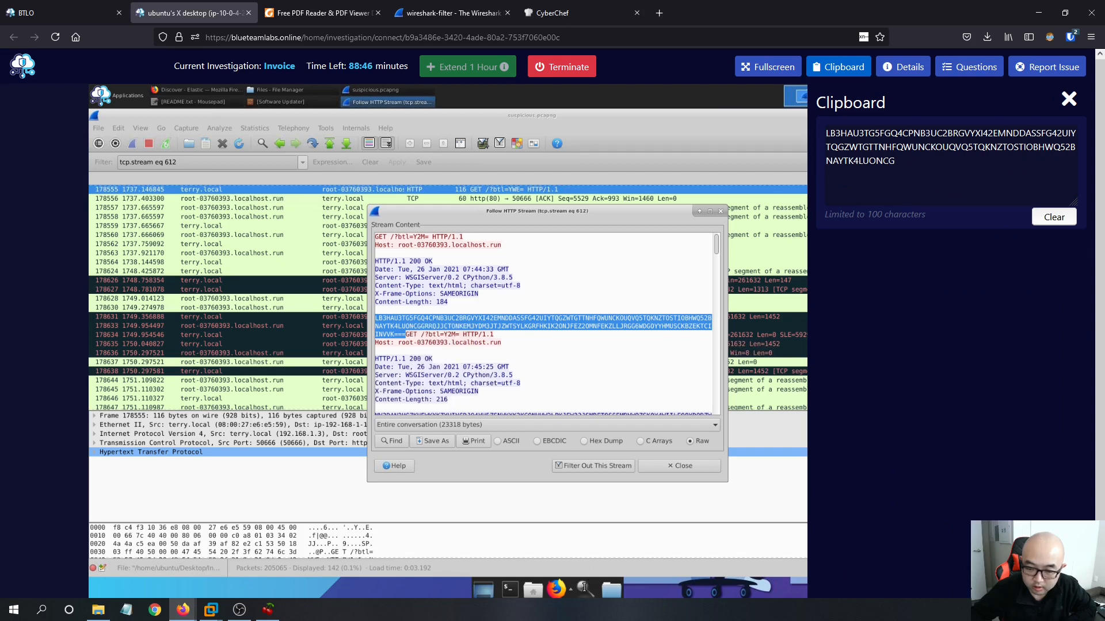
left_click(1068, 100)
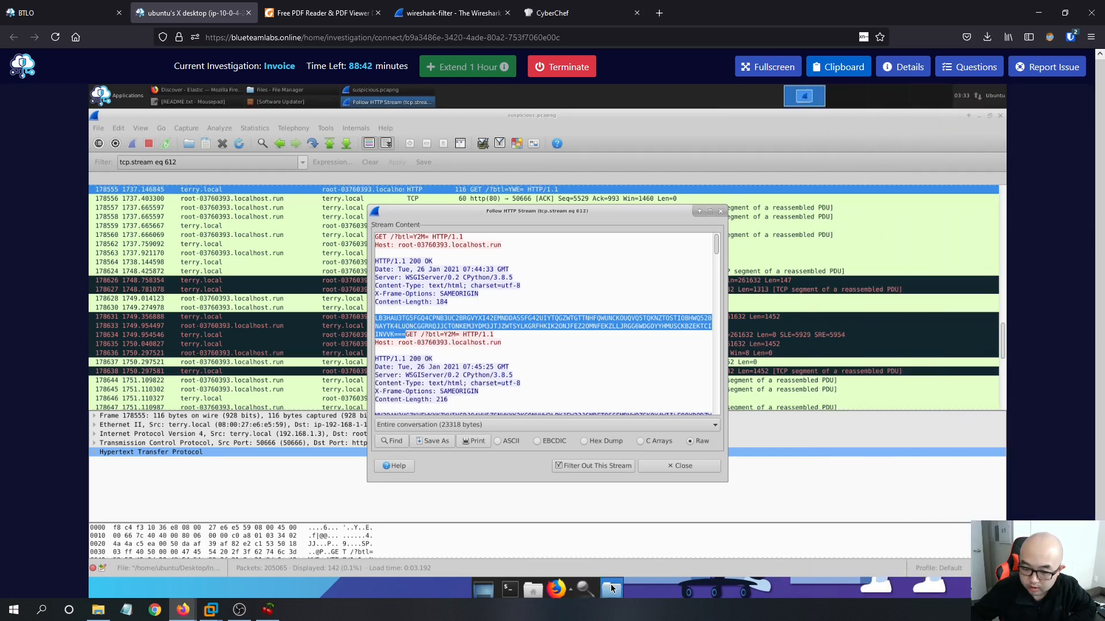
Close the HTTP stream window and minimise Wireshark and Firefox on the lab desktop to reach the file manager.
left_click(722, 212)
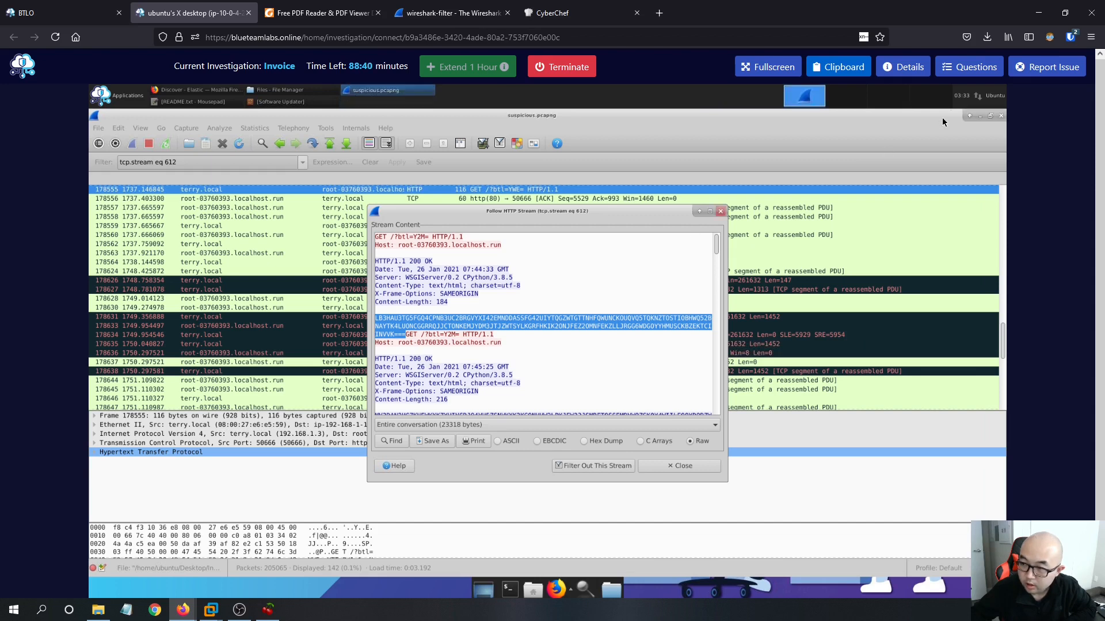
left_click(978, 118)
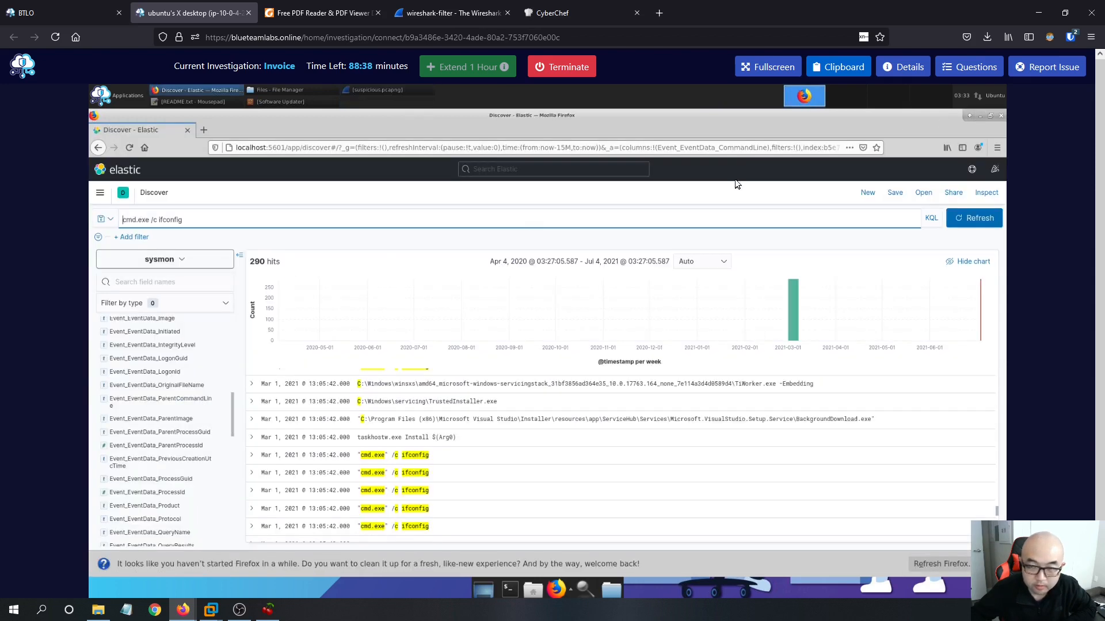
left_click(981, 116)
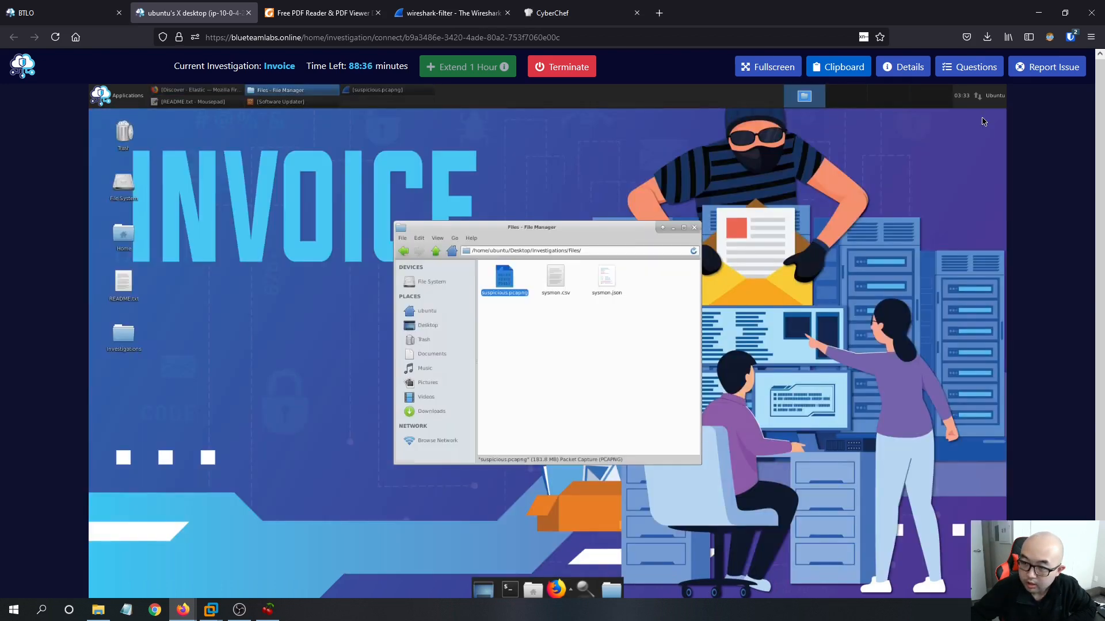
left_click(588, 348)
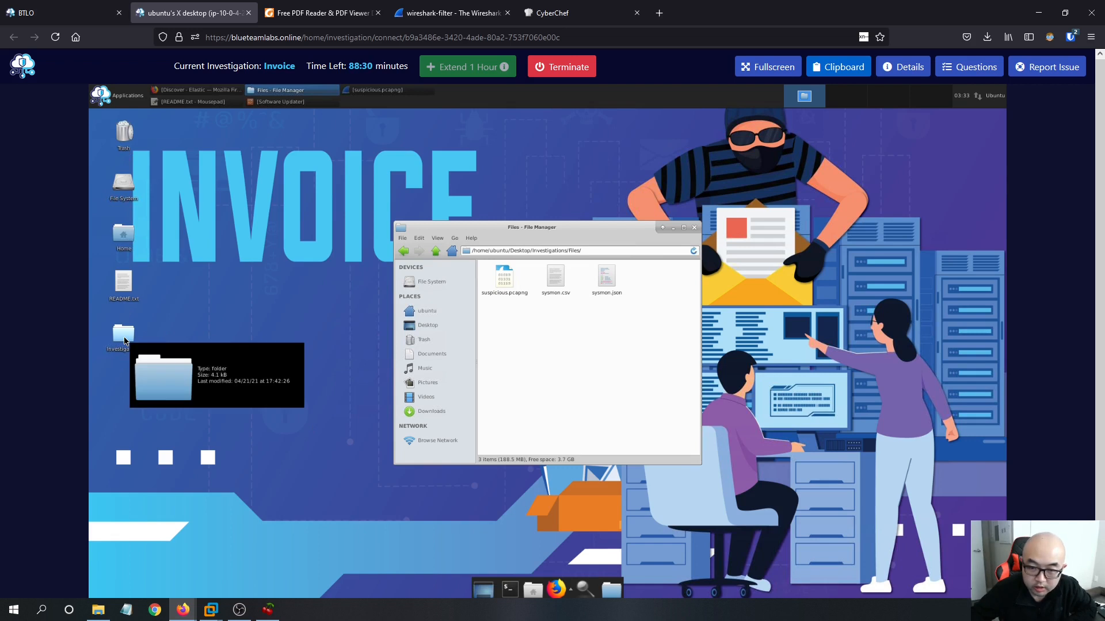
Open the lab's local CyberChef_v9.28.0 from the Investigations Tools folder, replacing the online one, and paste the copied response body as input.
left_click(433, 253)
double_click(521, 279)
left_click(504, 285)
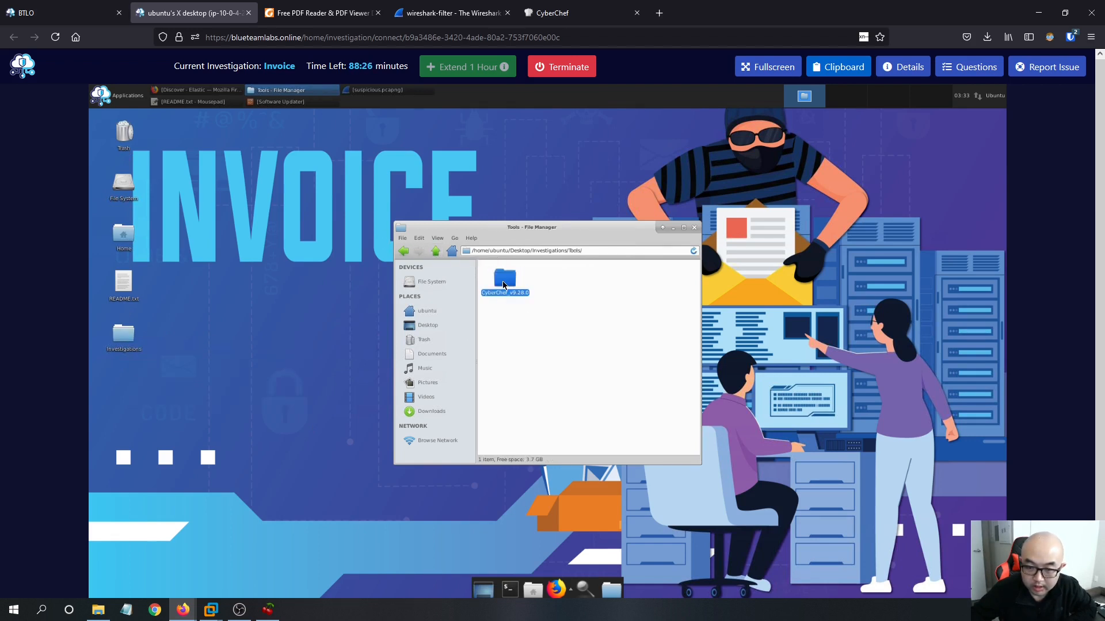
double_click(504, 285)
double_click(570, 318)
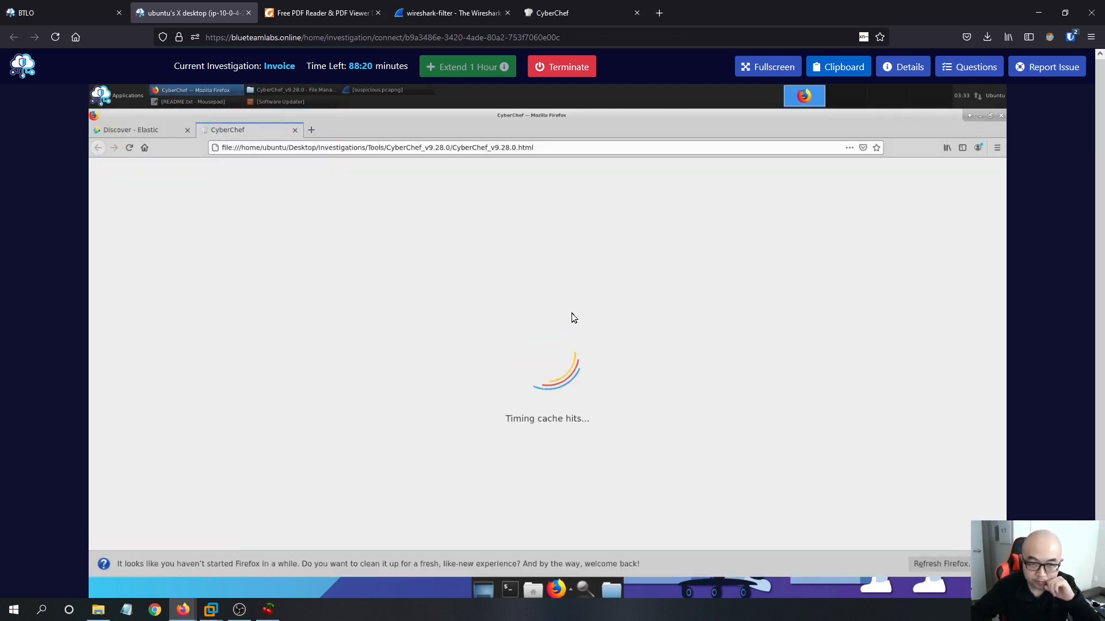
left_click(636, 13)
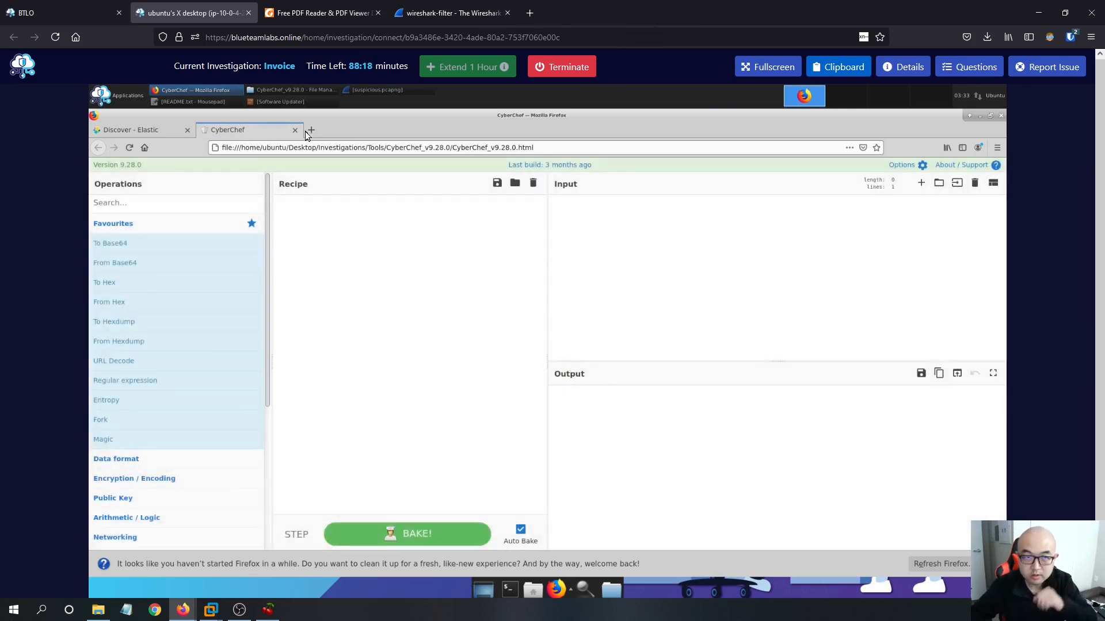
key("ctrl+v")
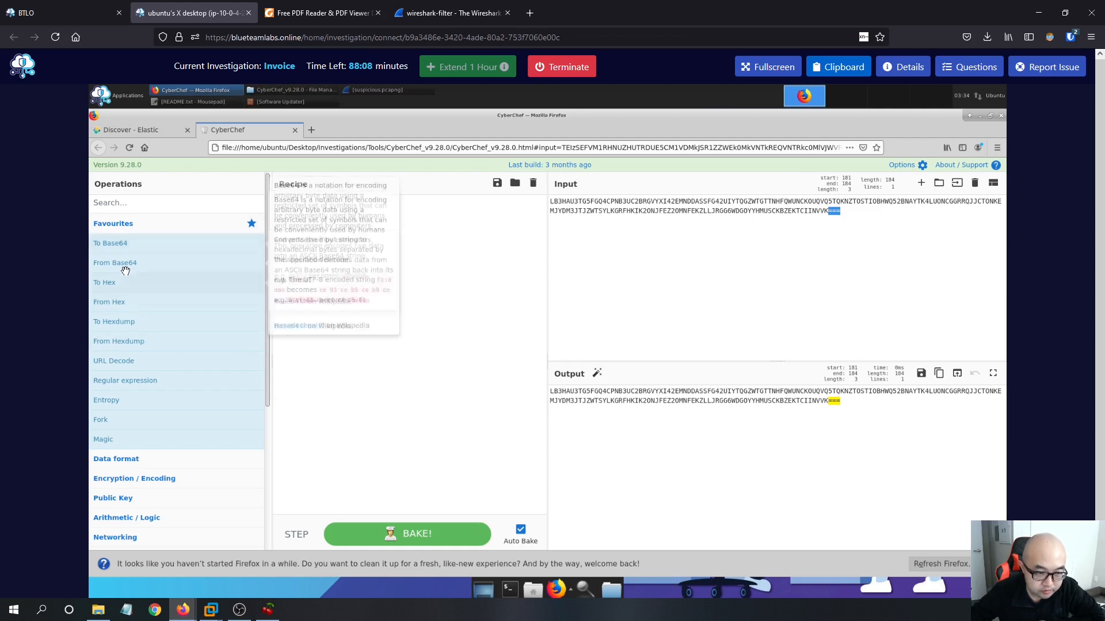
Try decoding the response body with the From Base64 operation and remove it from the recipe.
left_click_drag(121, 263, 449, 322)
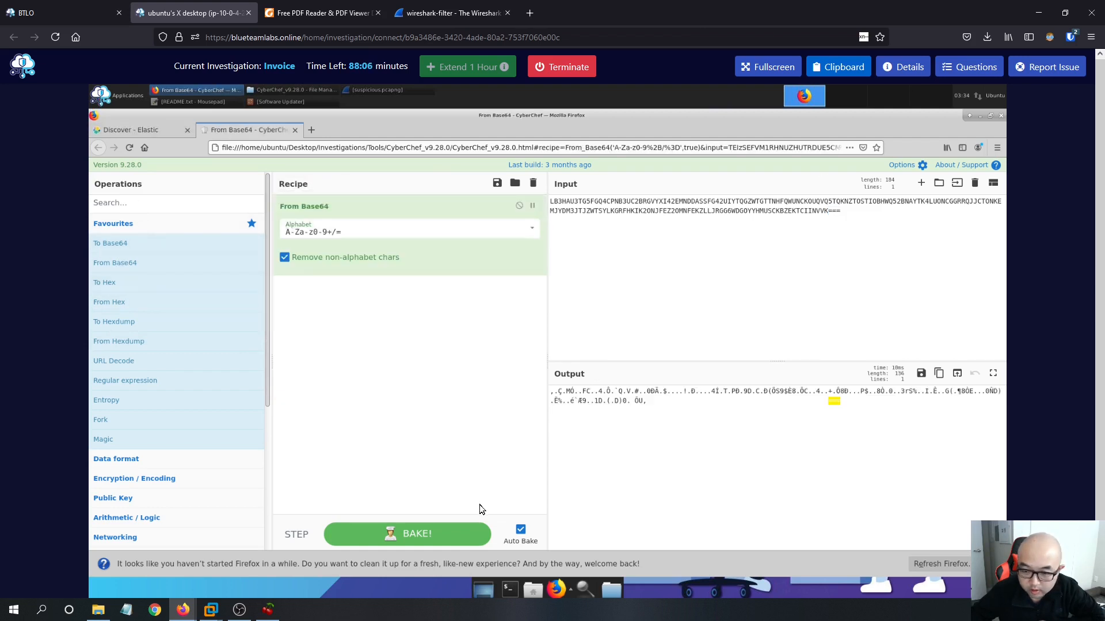
left_click(865, 234)
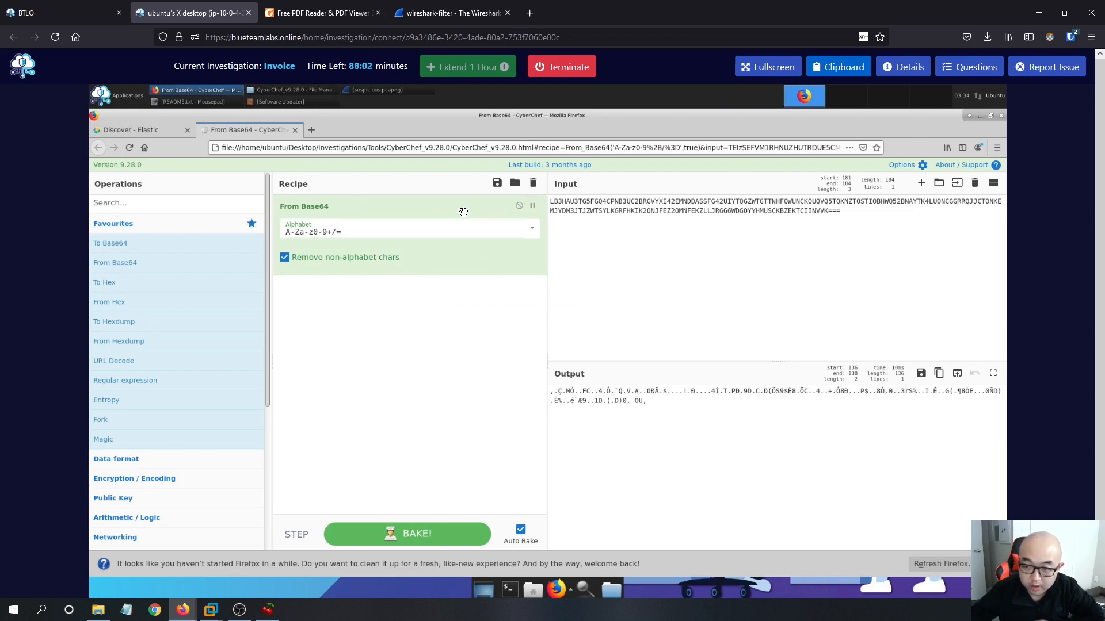
left_click_drag(247, 213, 214, 217)
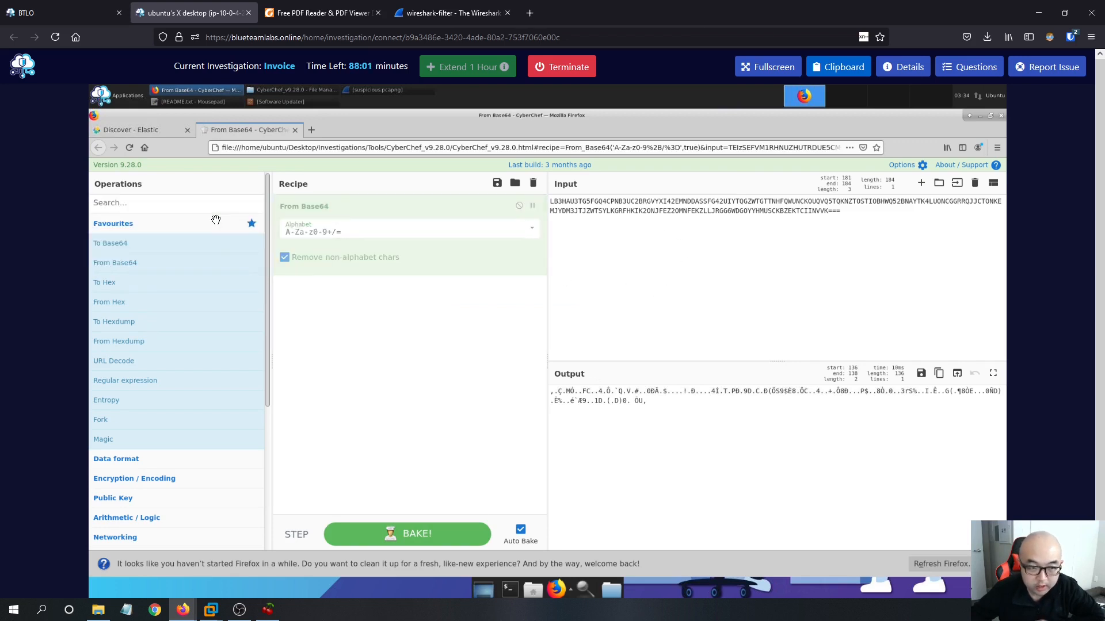
Find the base32 operations and add From Base32 to the recipe to decode the response body.
left_click(163, 207)
type("base32")
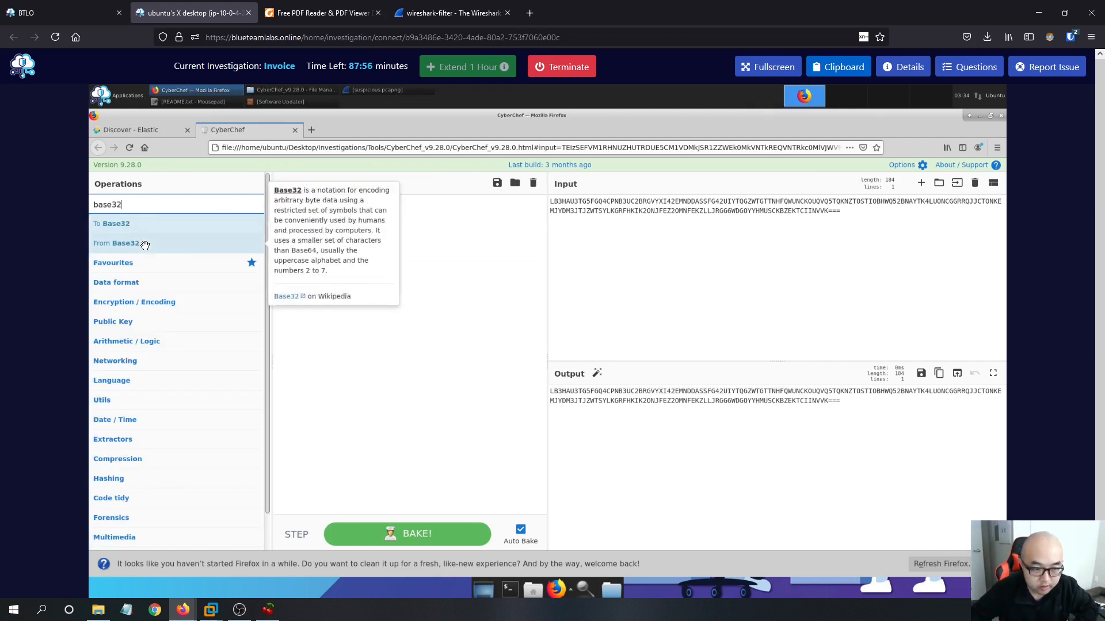
left_click_drag(148, 244, 406, 346)
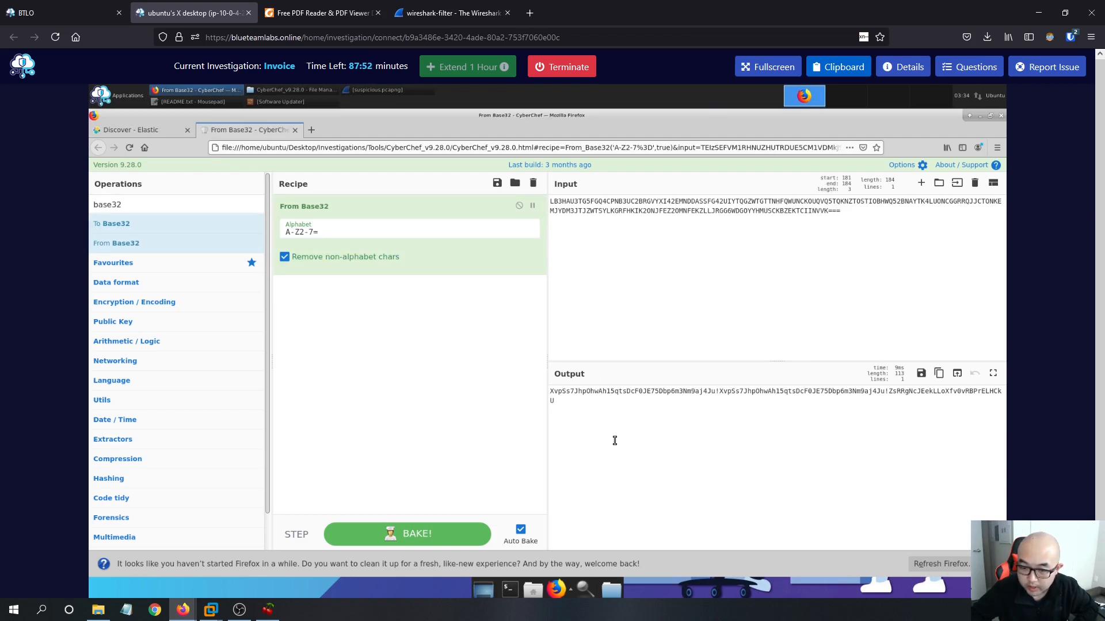
Copy the whole Base32-decoded output and paste it over the existing input text for further decoding.
left_click_drag(592, 414, 491, 387)
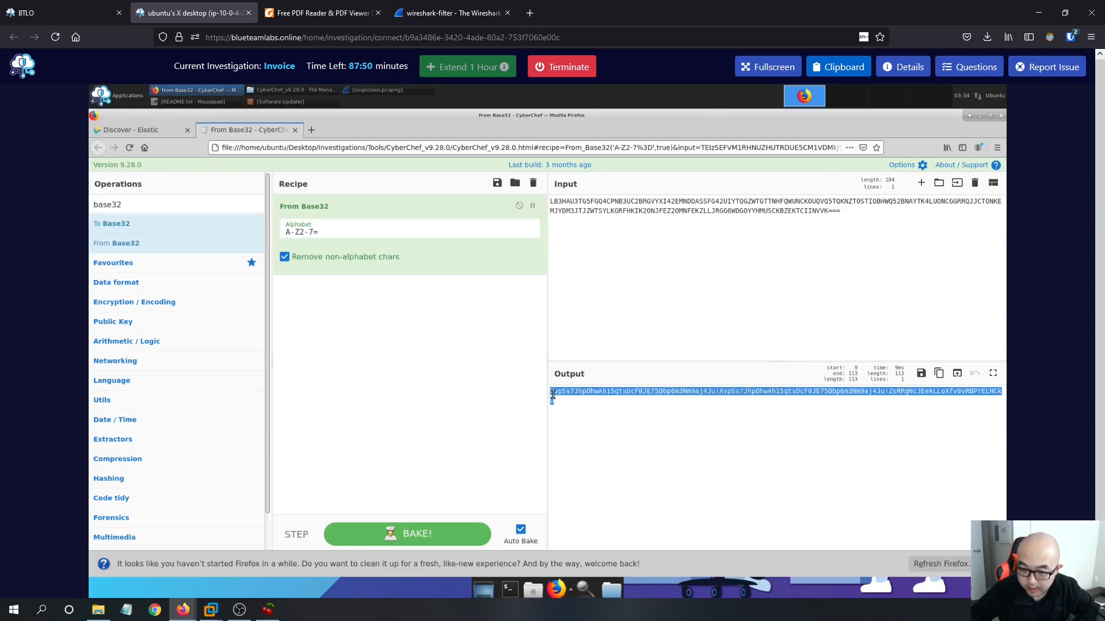
left_click(622, 422)
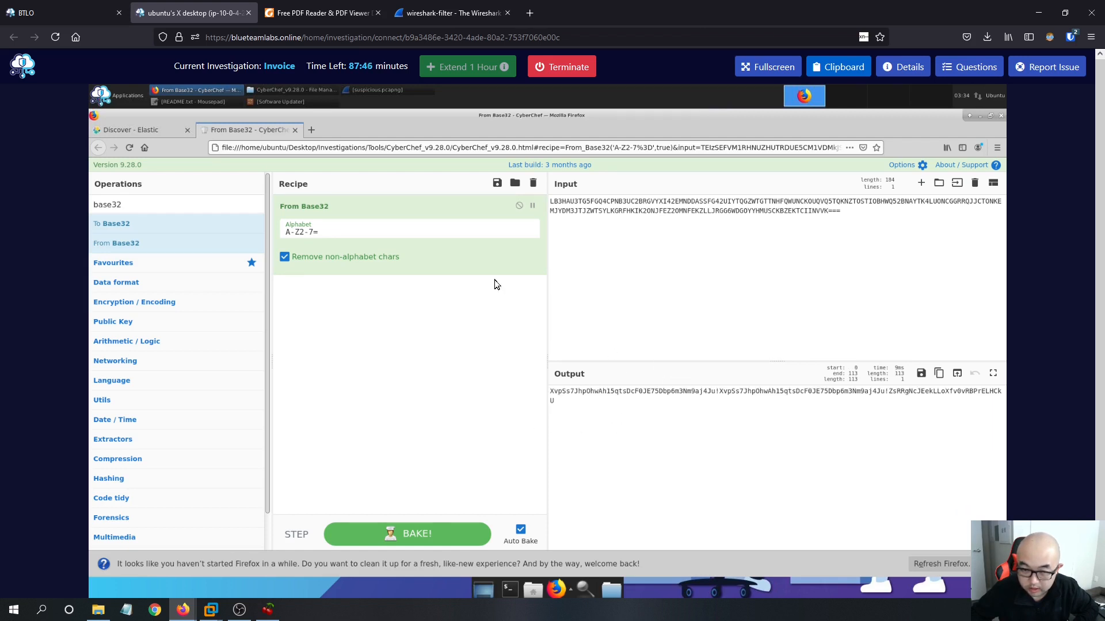
key("ctrl+a")
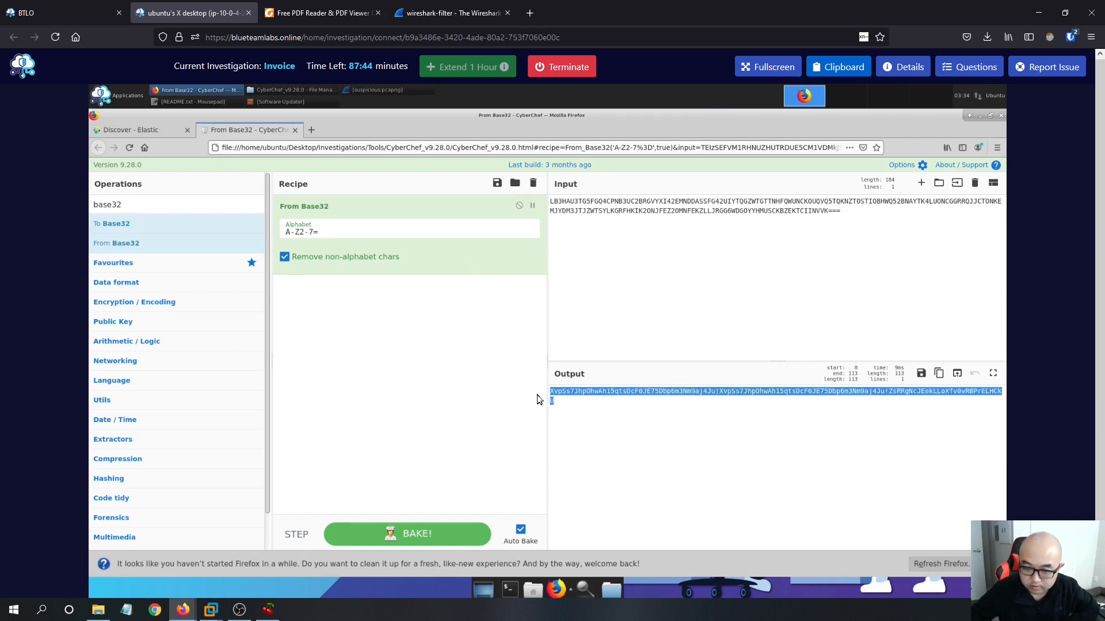
key("ctrl+c")
left_click(878, 225)
key("ctrl+a")
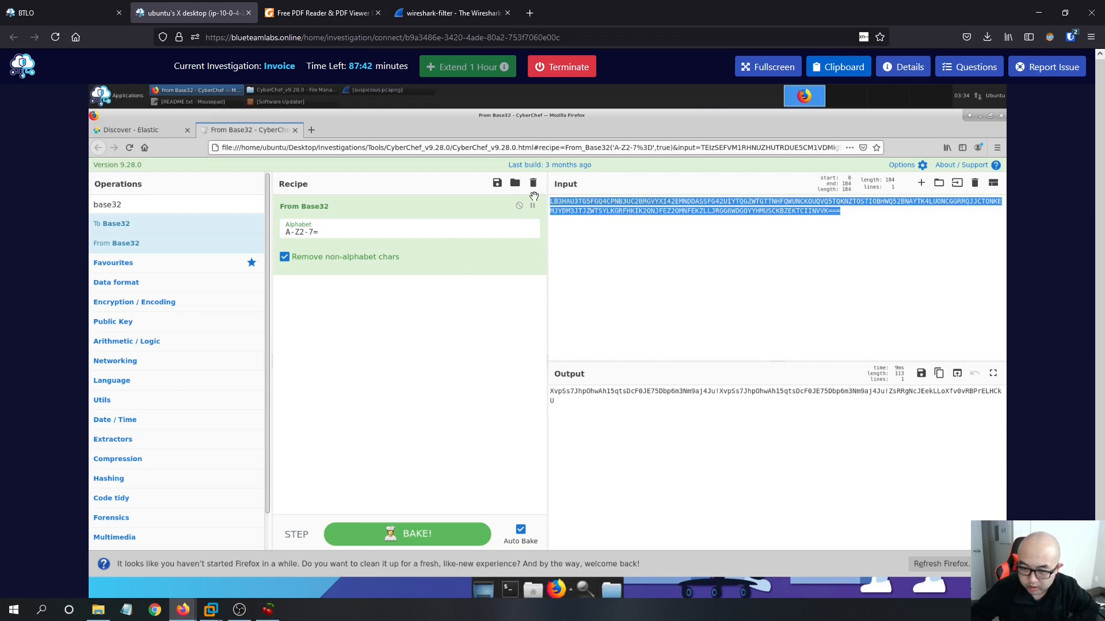
key("ctrl+v")
left_click(766, 241)
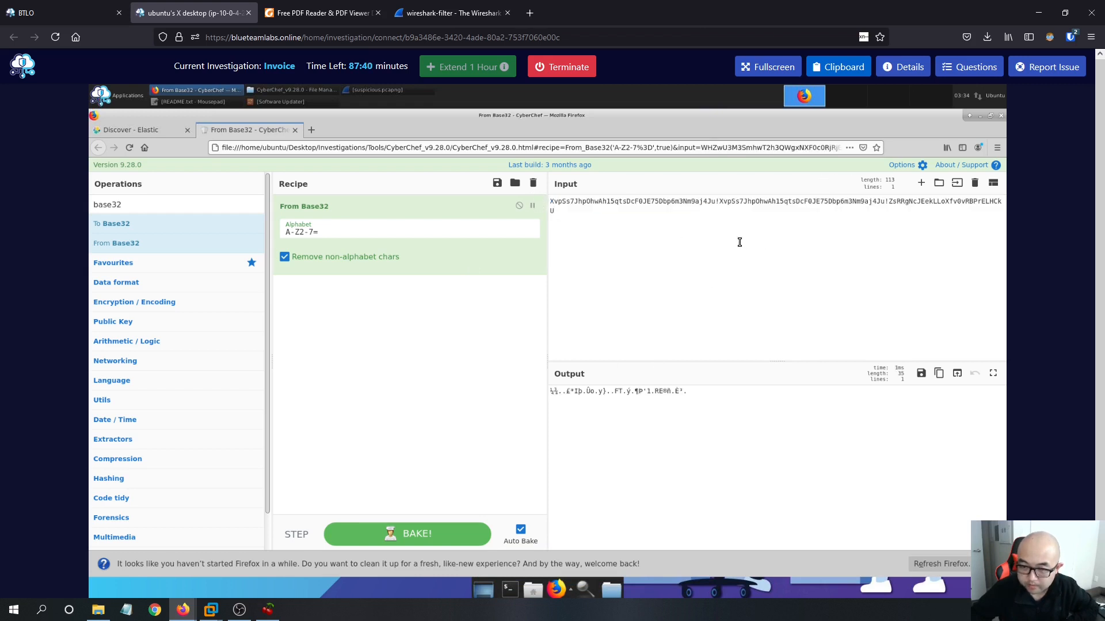
left_click(740, 243)
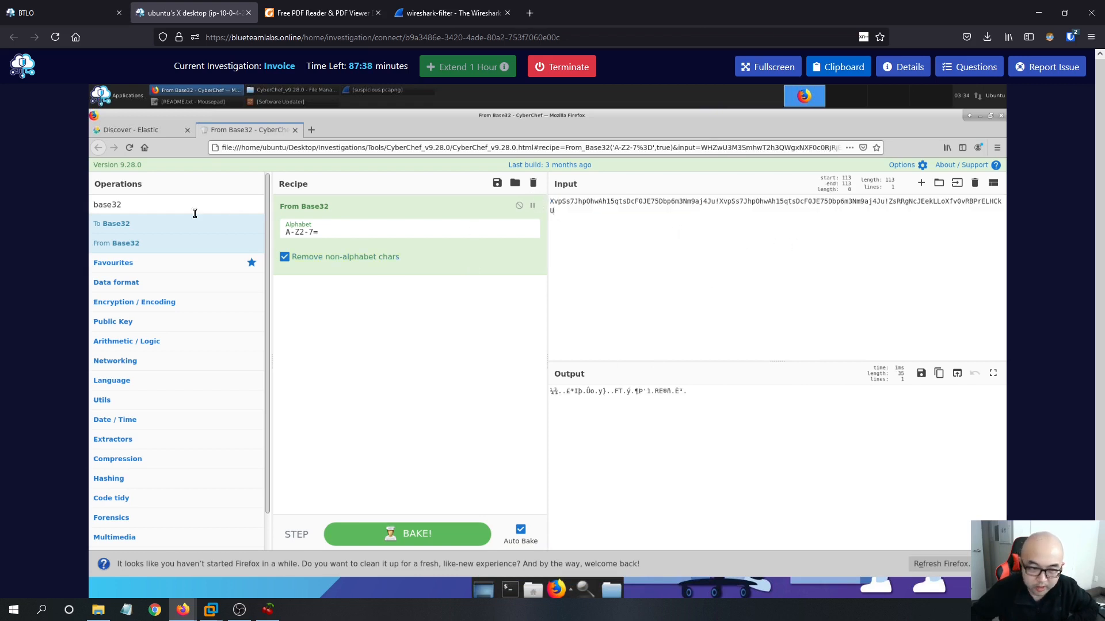
Reread the encoding technique question on the BTLO page and recheck the input text in the lab's CyberChef.
left_click(109, 15)
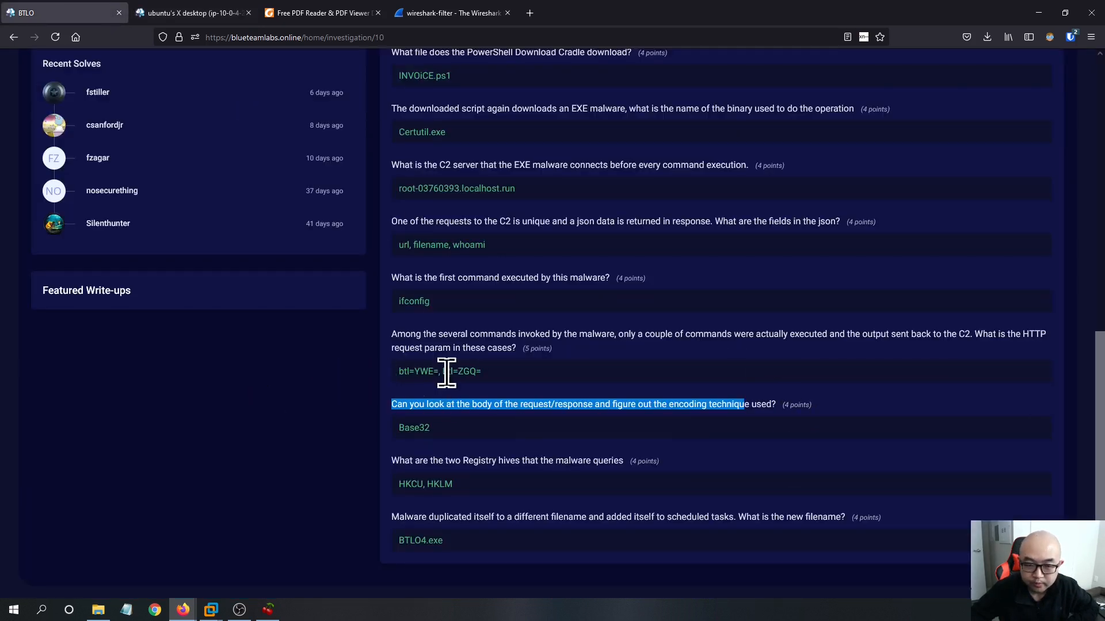
left_click(217, 14)
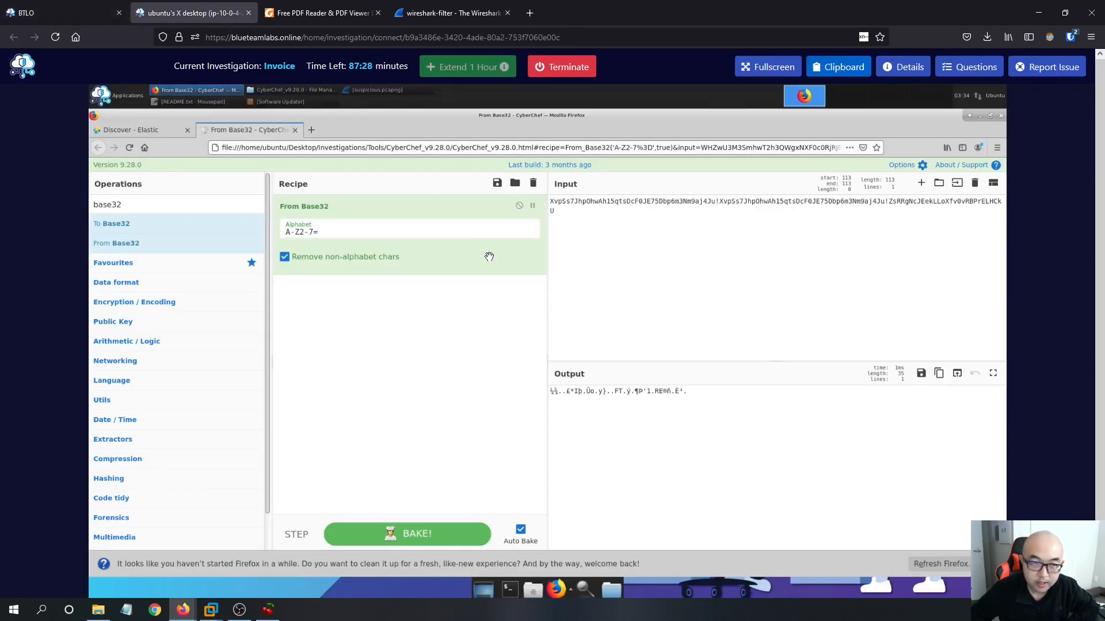
key("ctrl+a")
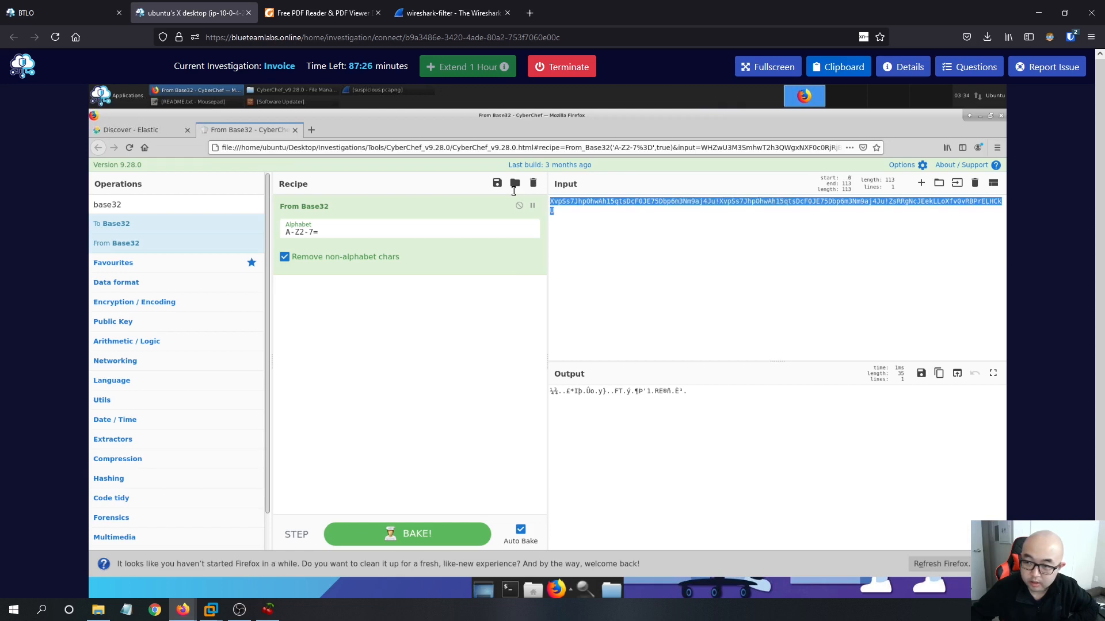
left_click(695, 276)
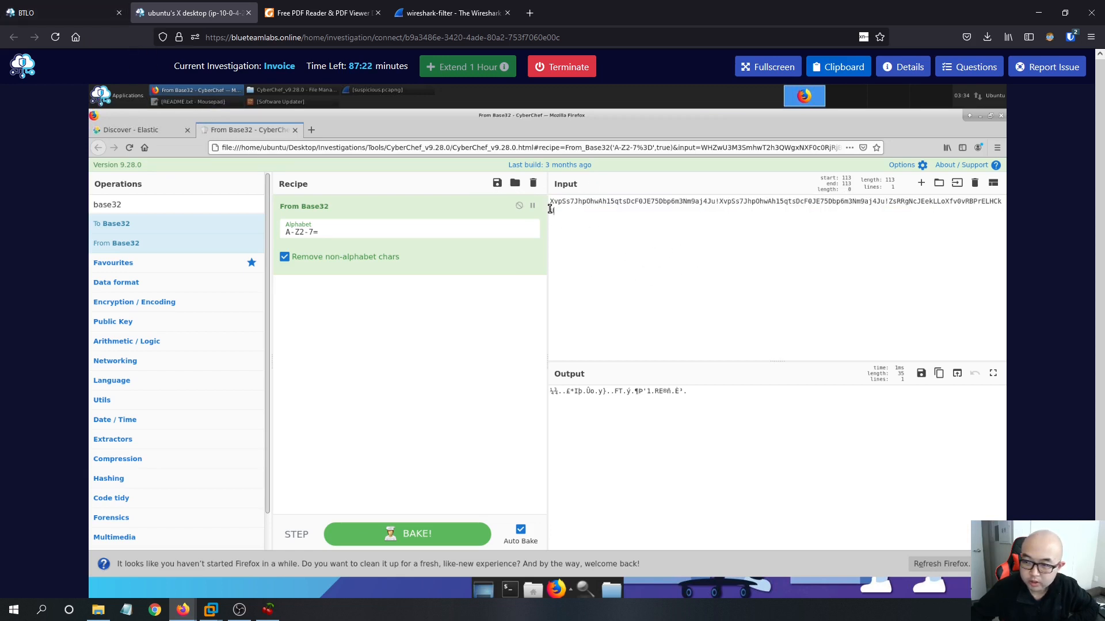
key("ctrl+a")
left_click(621, 248)
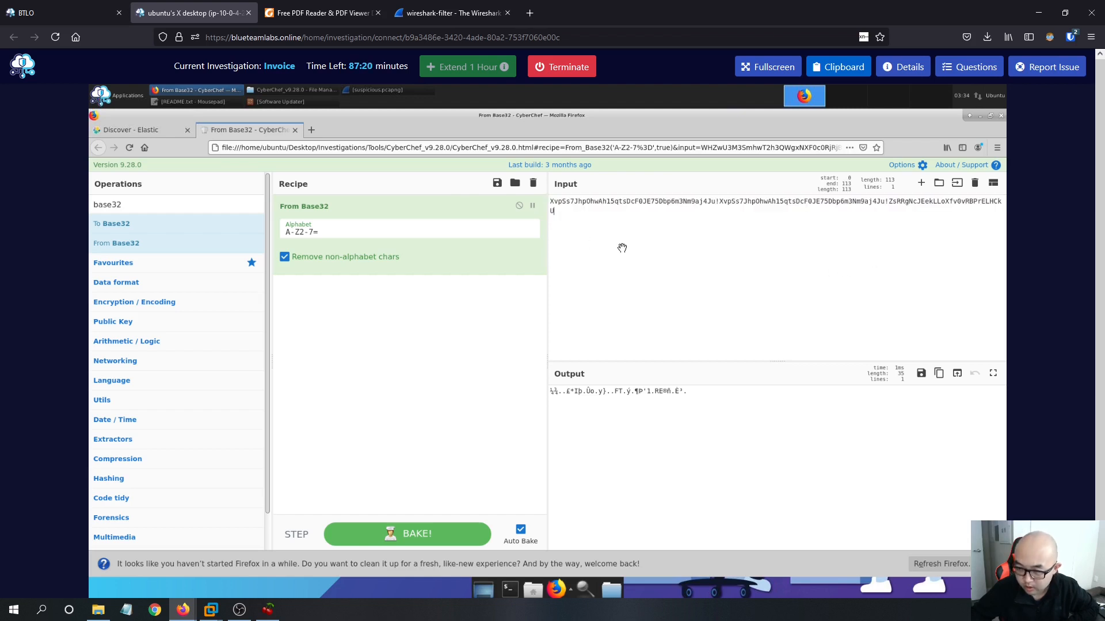
Read the BTLO question about the two Registry hives that the malware queries.
left_click(113, 12)
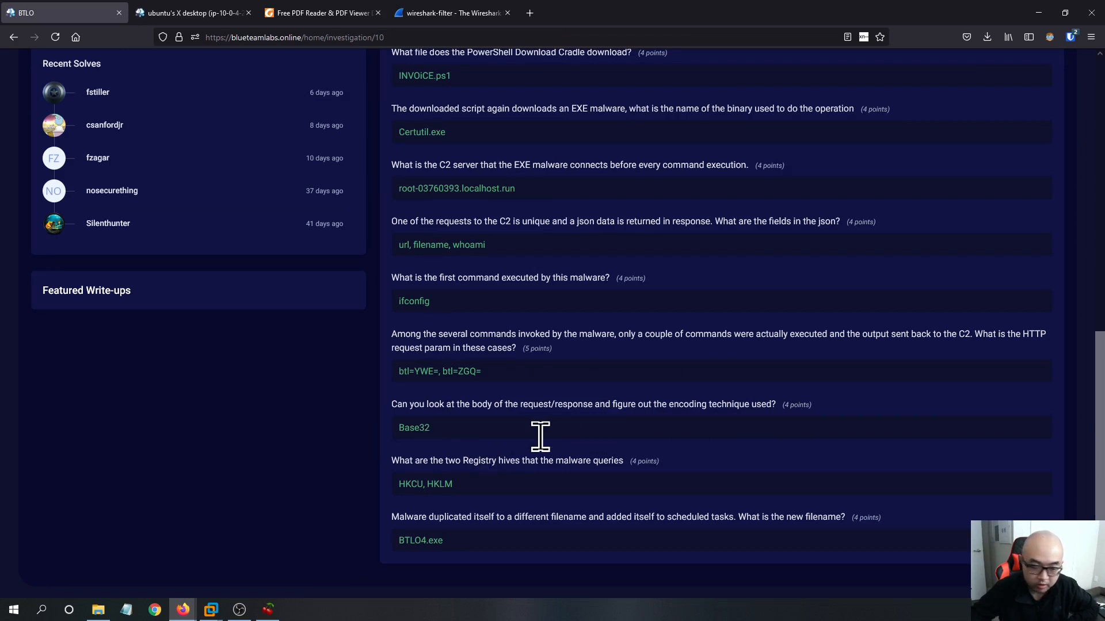
left_click_drag(378, 461, 535, 474)
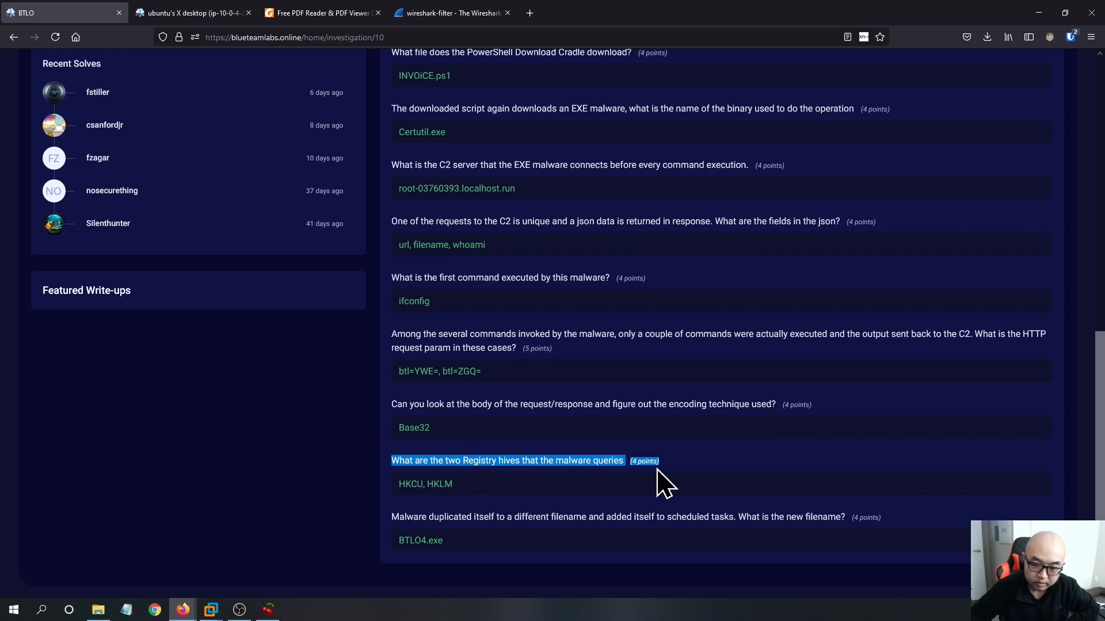
left_click(429, 470)
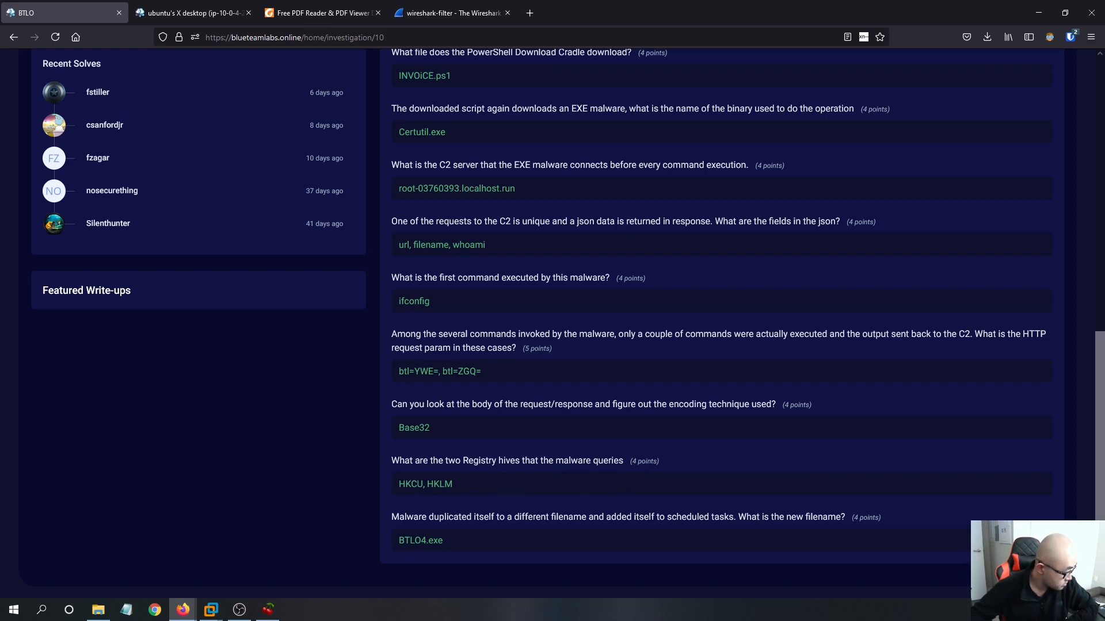
Switch to Elastic Discover in the lab desktop and search the sysmon events for "reg query".
left_click(222, 13)
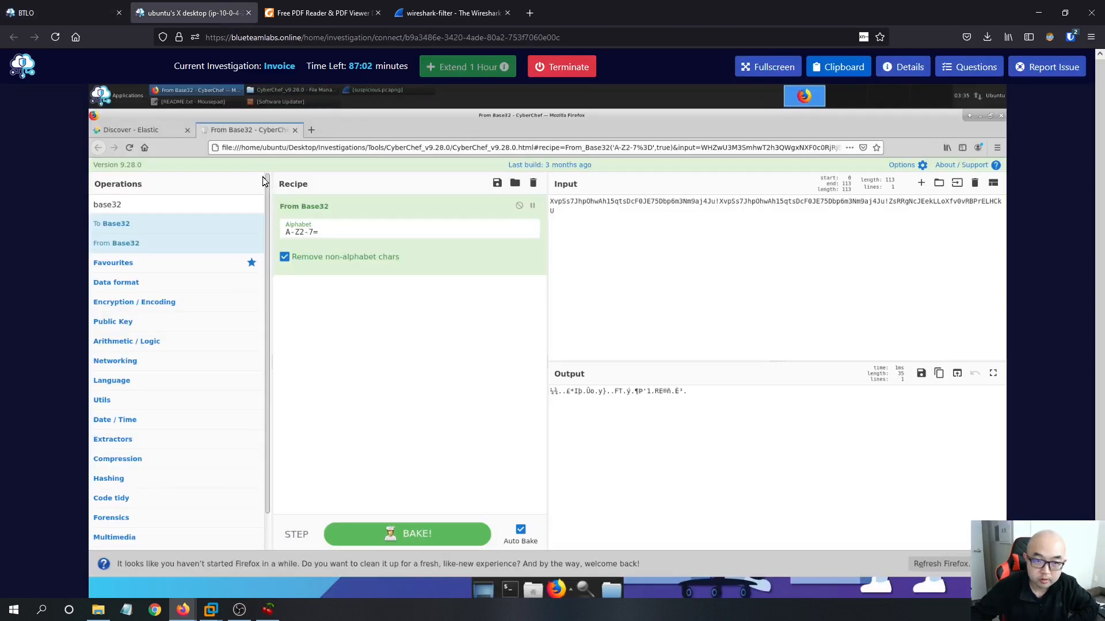
left_click(129, 140)
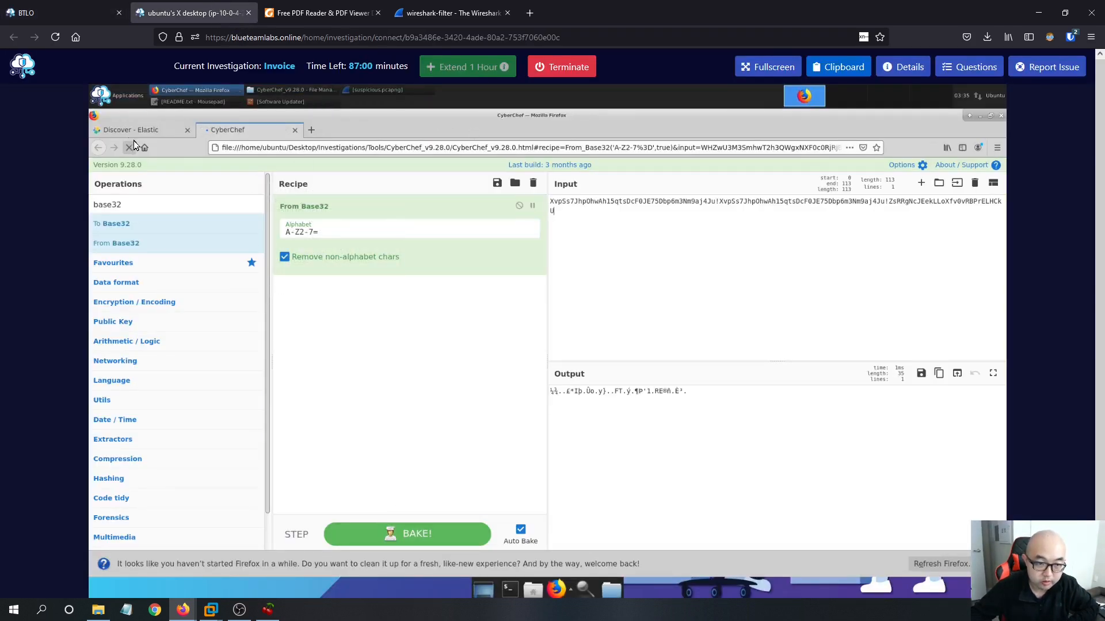
left_click(140, 132)
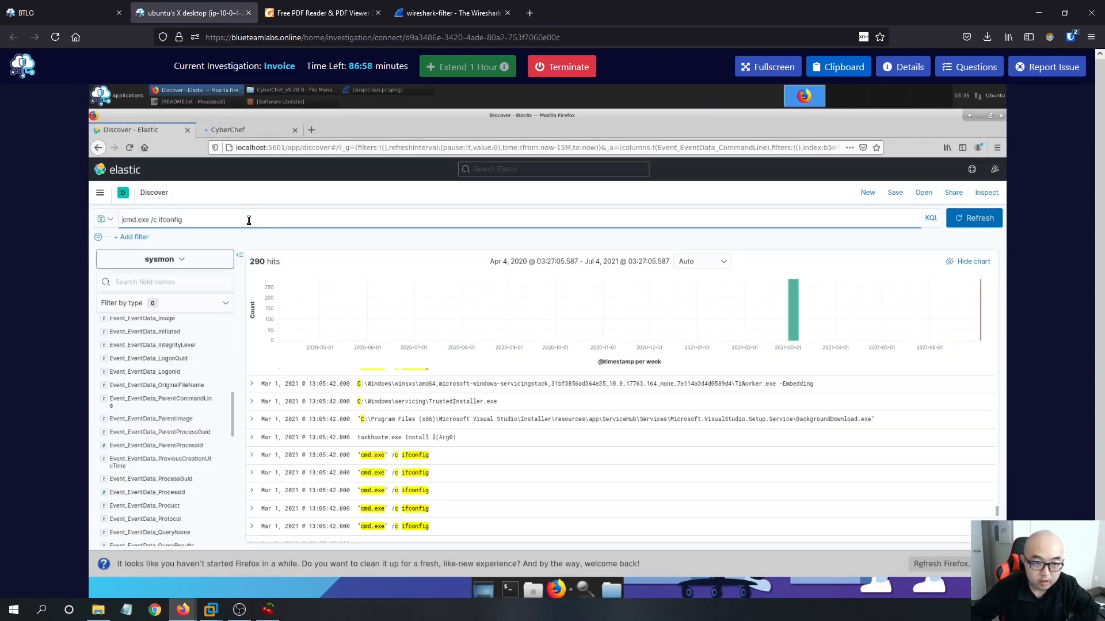
key("ctrl+a")
type("re")
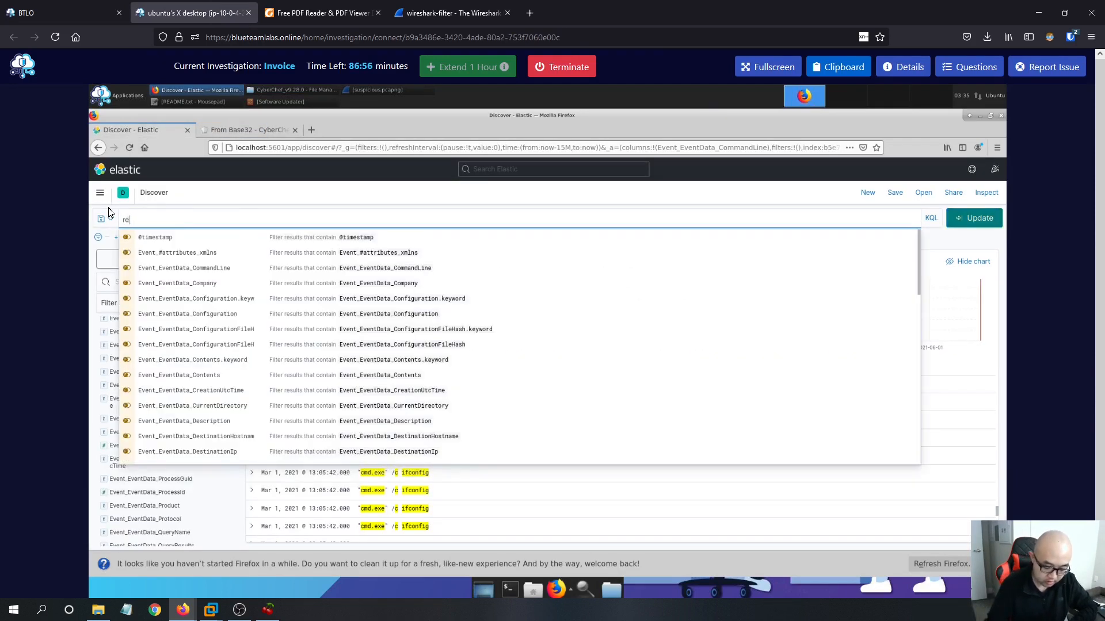
type("g query")
key("Return")
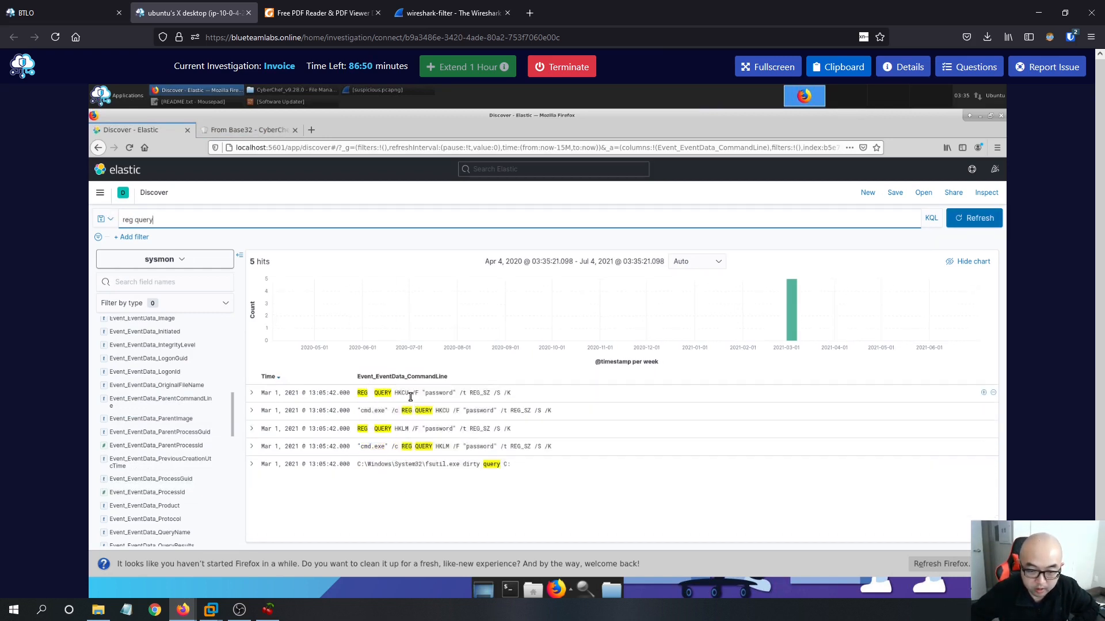
Return to the BTLO questions and read the one about the malware's new filename added to scheduled tasks.
left_click(109, 13)
left_click(207, 13)
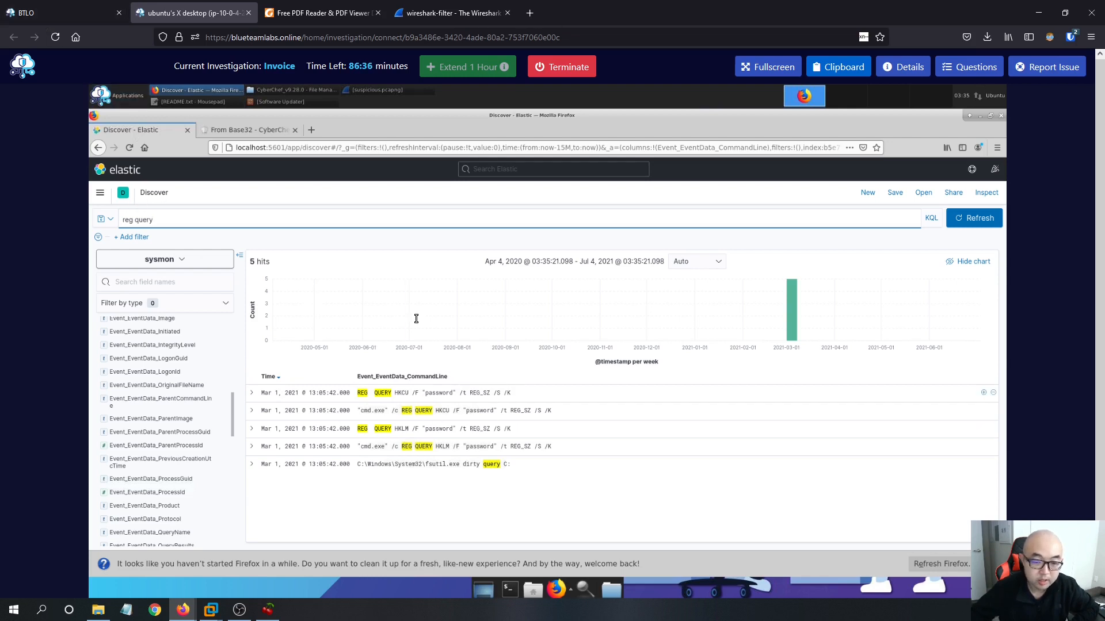
left_click(109, 13)
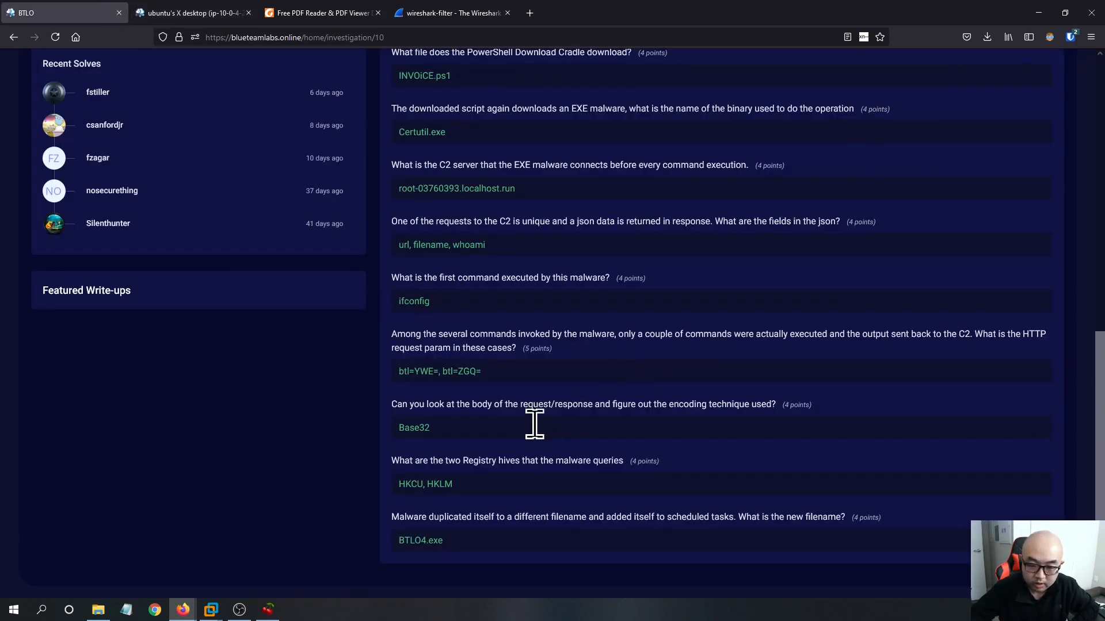
left_click_drag(389, 517, 496, 525)
left_click_drag(450, 517, 459, 520)
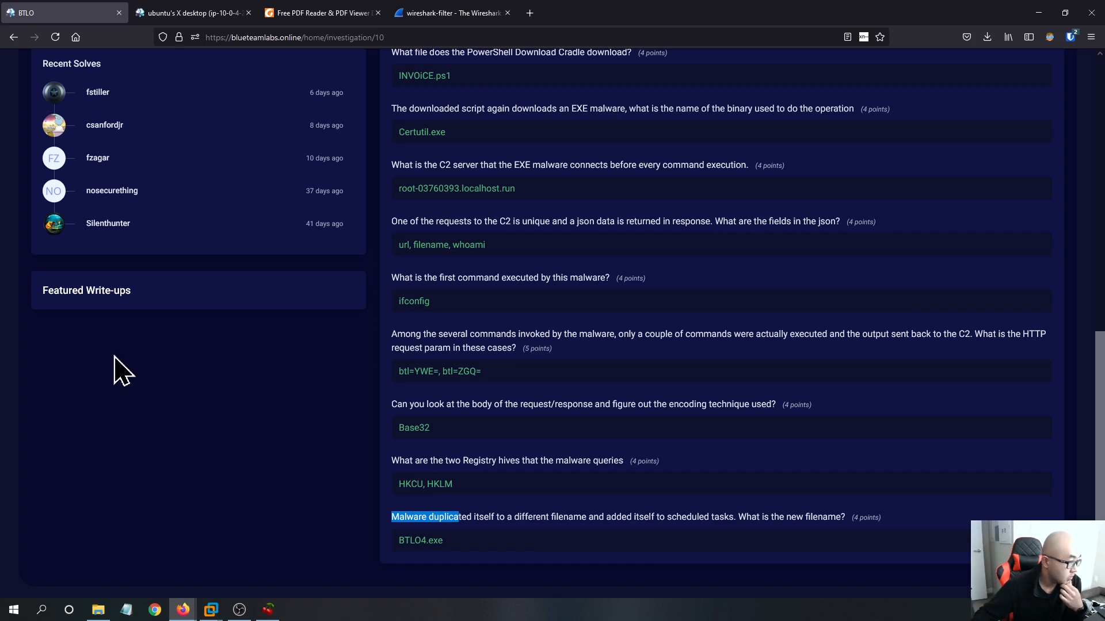
Search the sysmon events in Elastic Discover for "schtask".
left_click(175, 12)
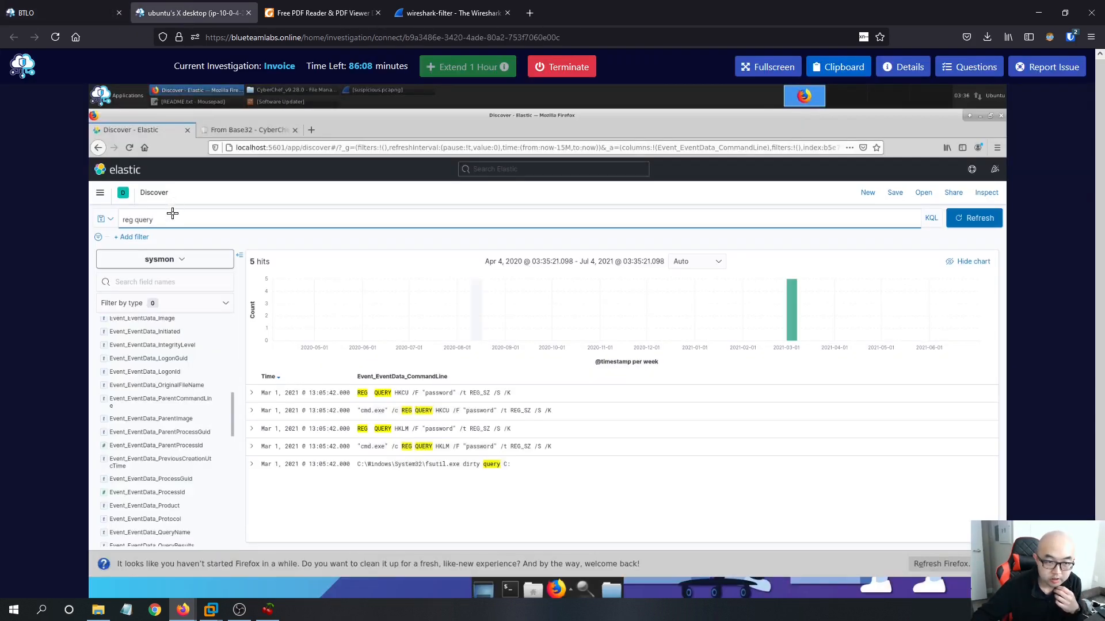
key("ctrl+a")
type("sch")
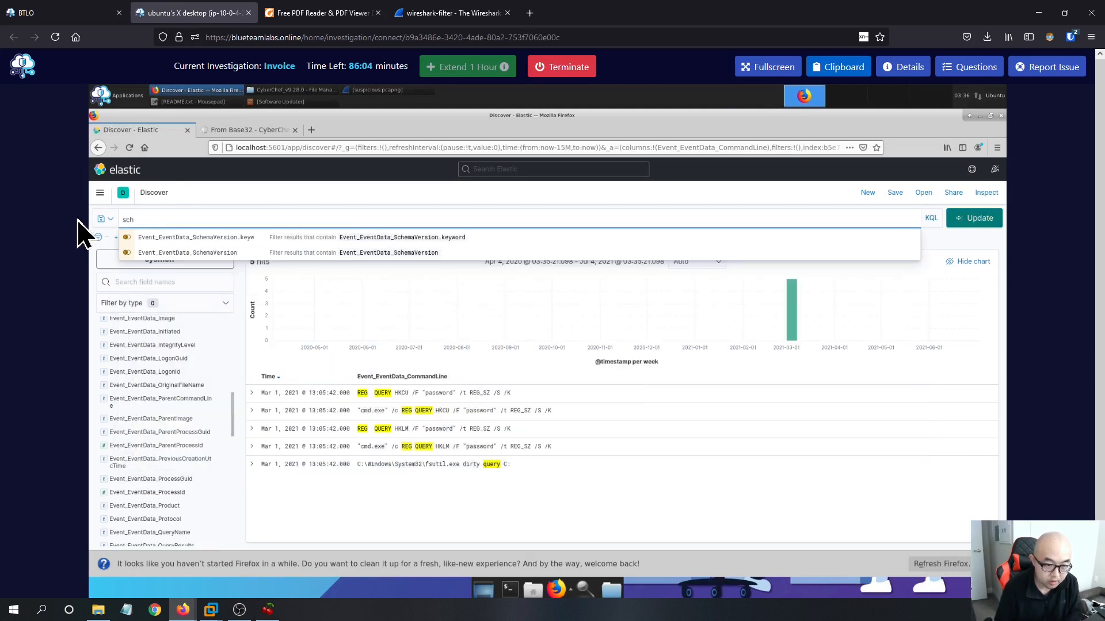
type("task")
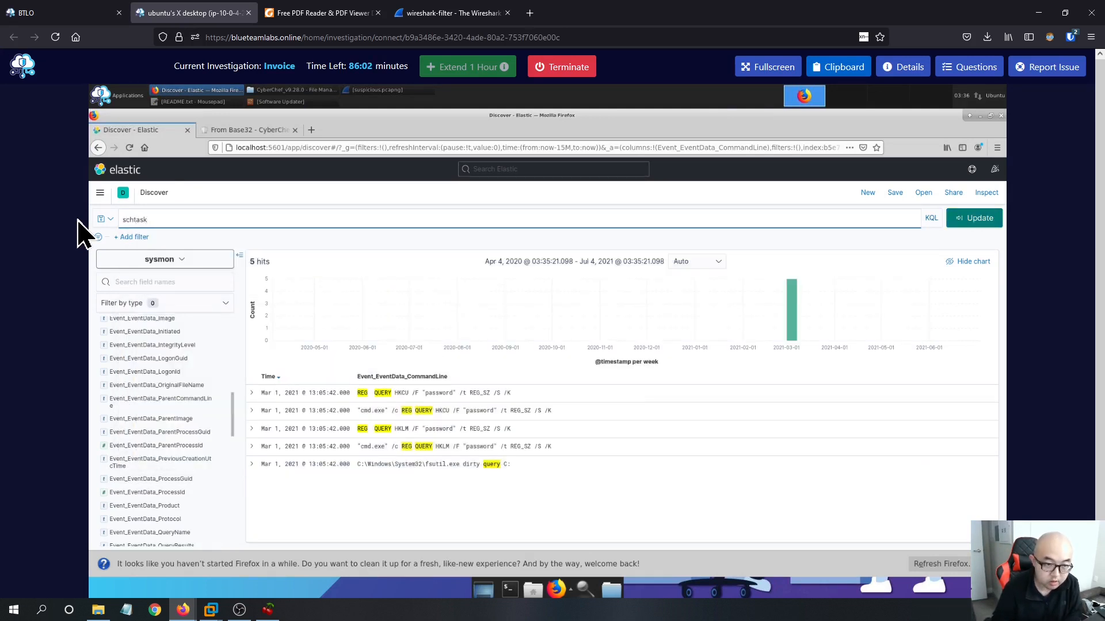
key("Return")
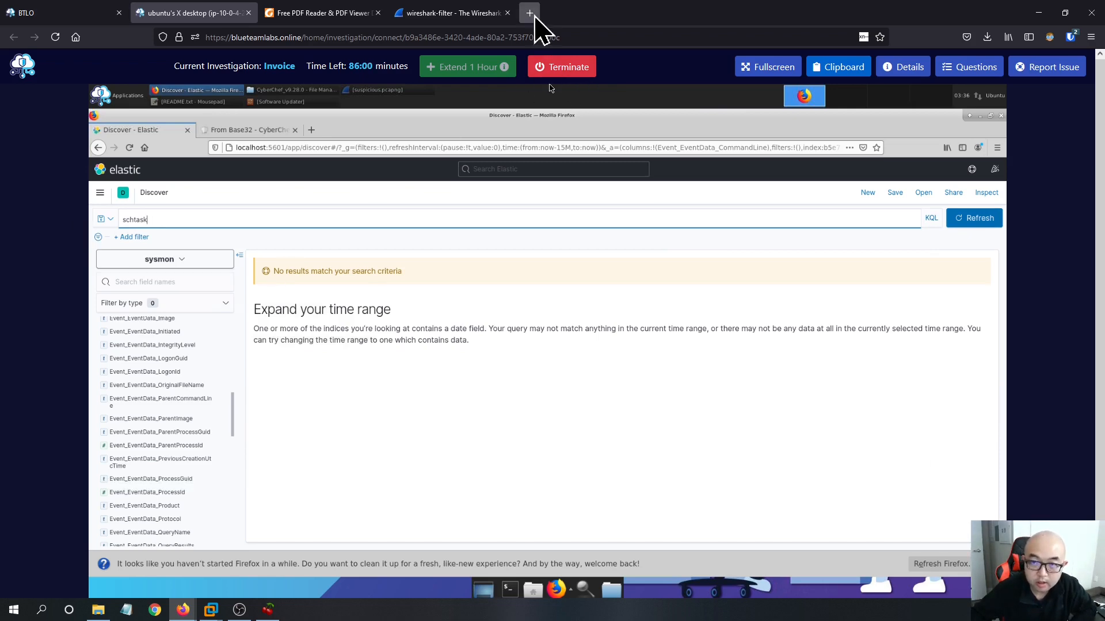
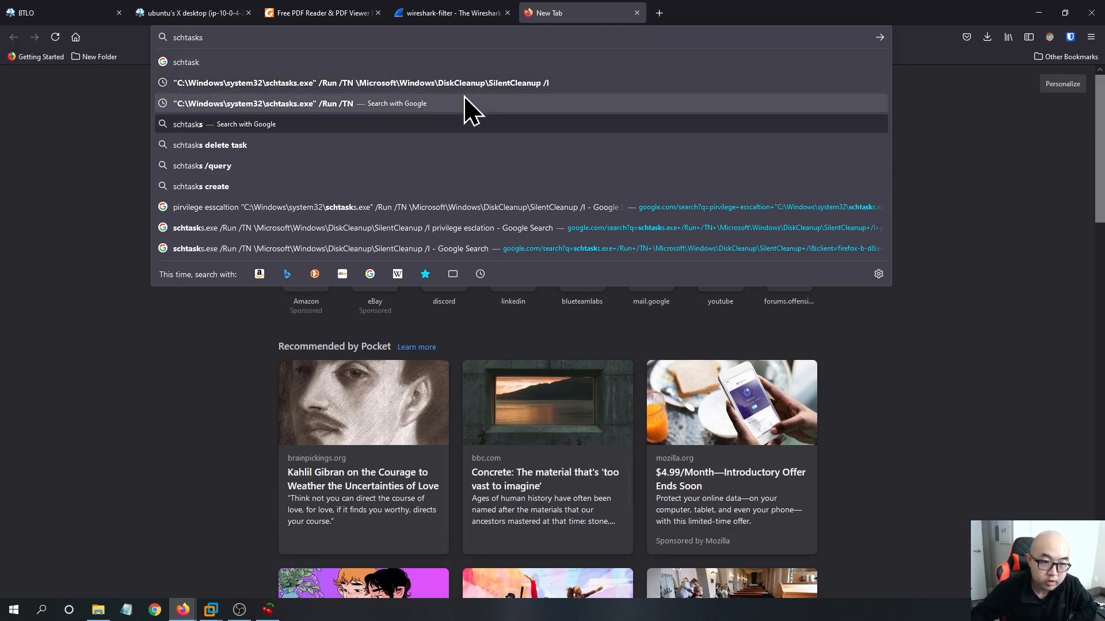
Correct the sysmon search term to "schtasks" and run the query.
left_click(217, 13)
left_click(227, 217)
type("schtasks")
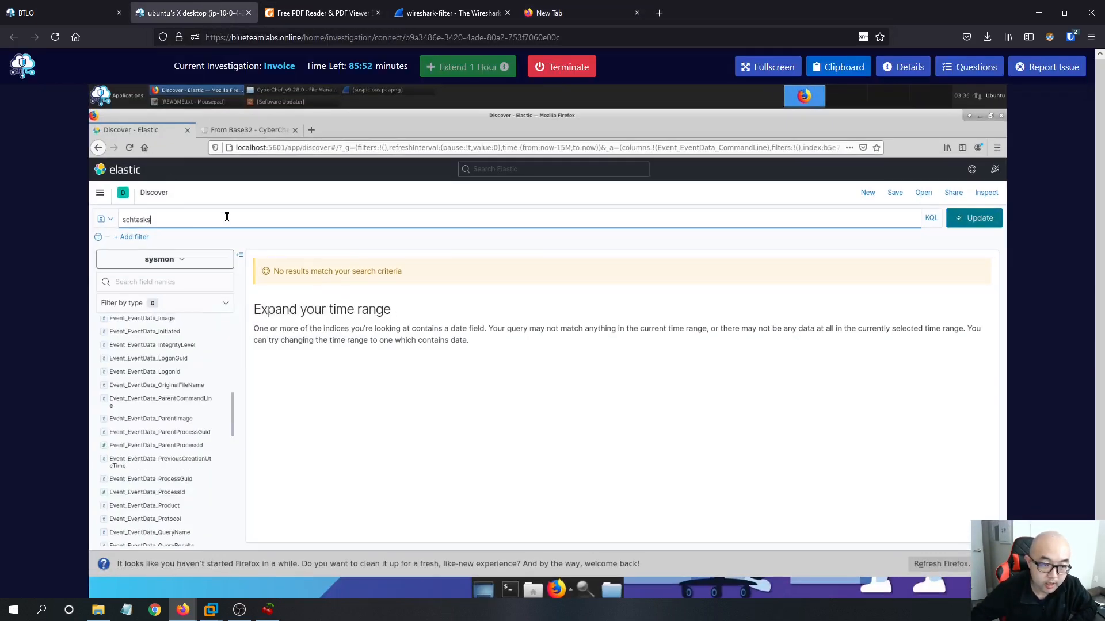
key("Return")
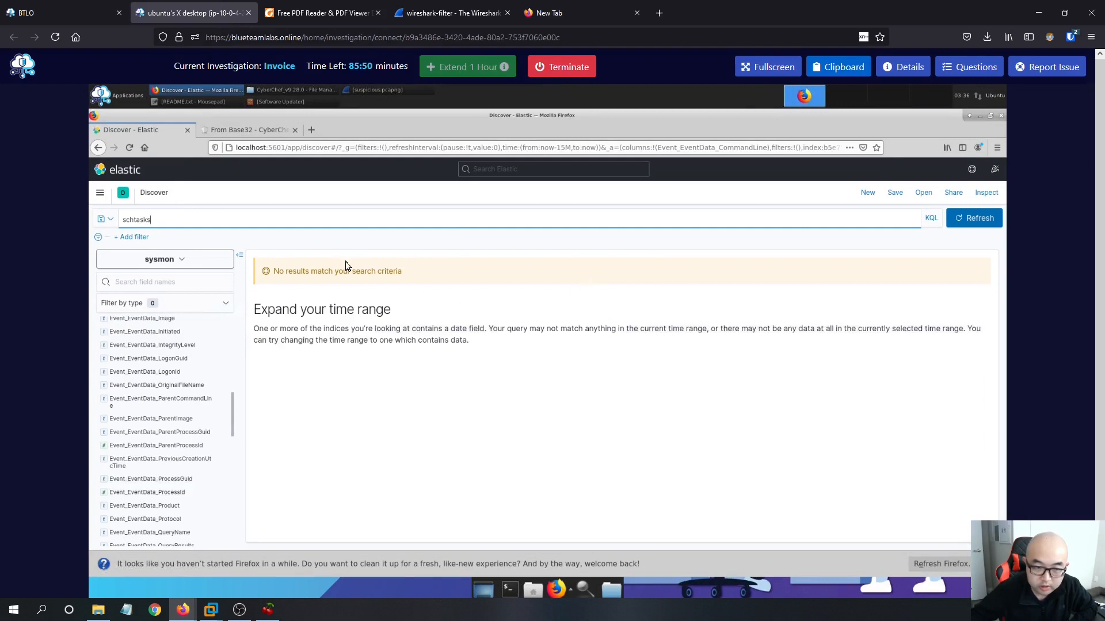
Check the BTLO question page again and search the sysmon events for "BTLO".
left_click(564, 12)
left_click(198, 7)
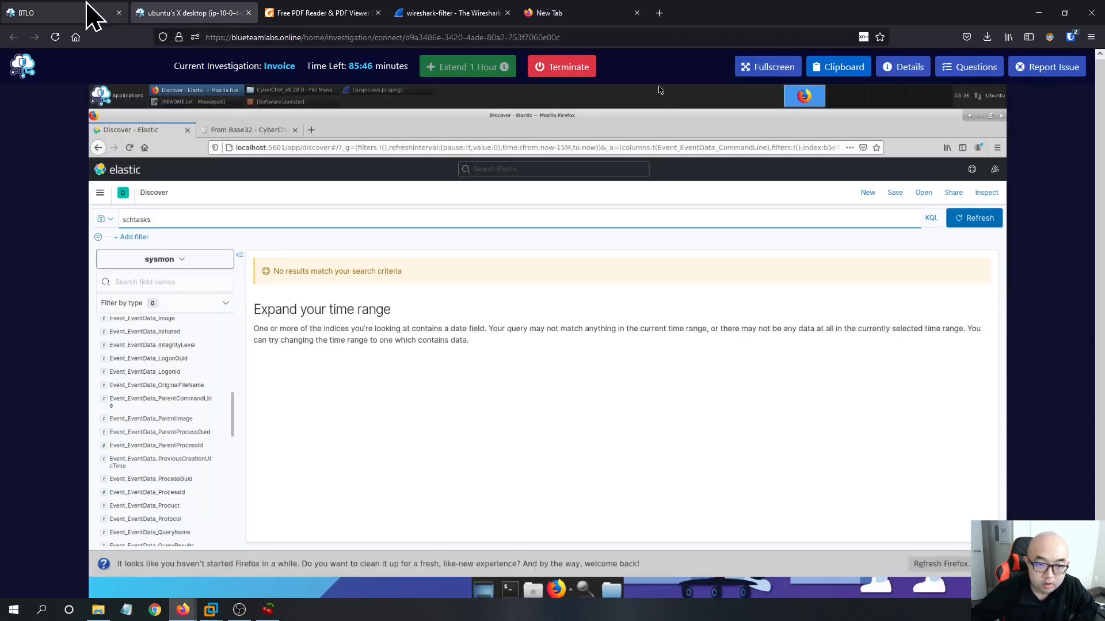
left_click(91, 12)
left_click(194, 14)
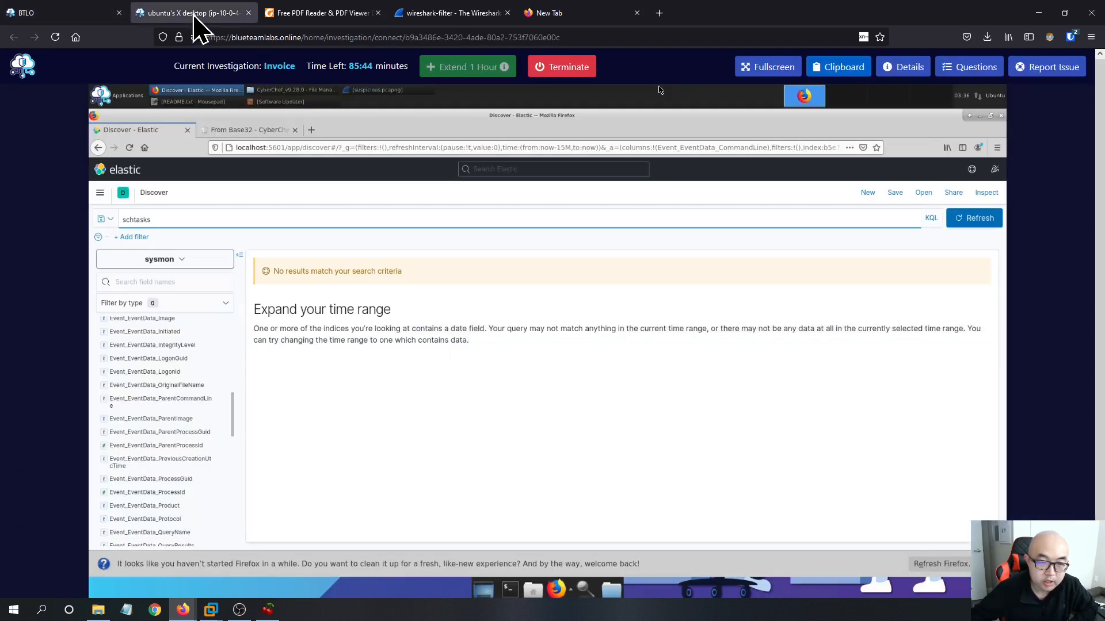
double_click(122, 219)
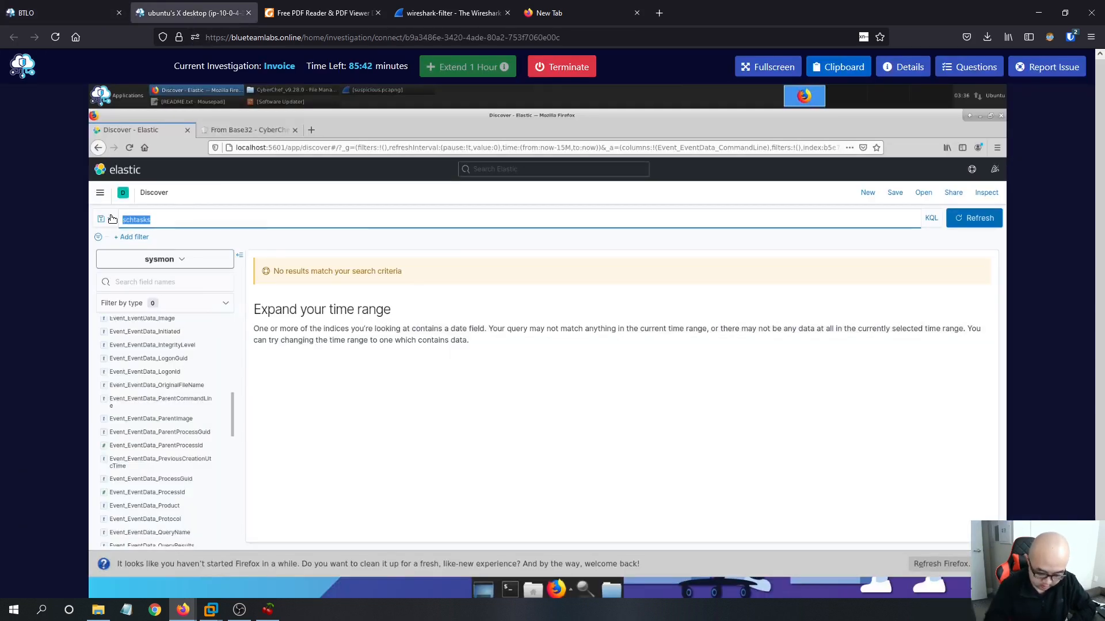
type("NTLO")
key("Return")
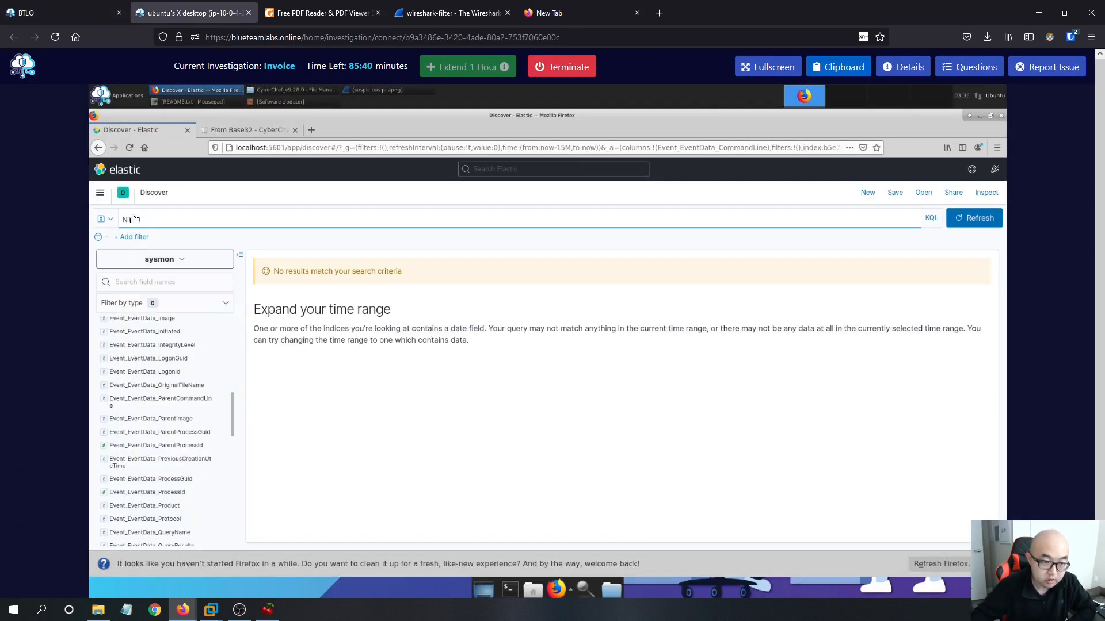
left_click_drag(158, 219, 73, 225)
type("BTLO")
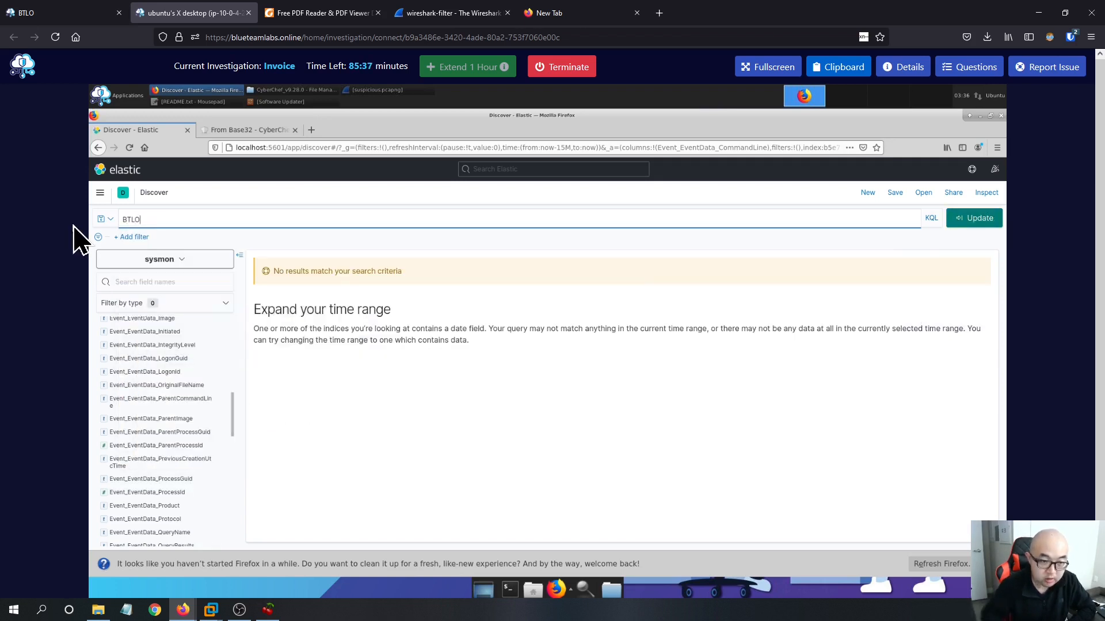
key("Return")
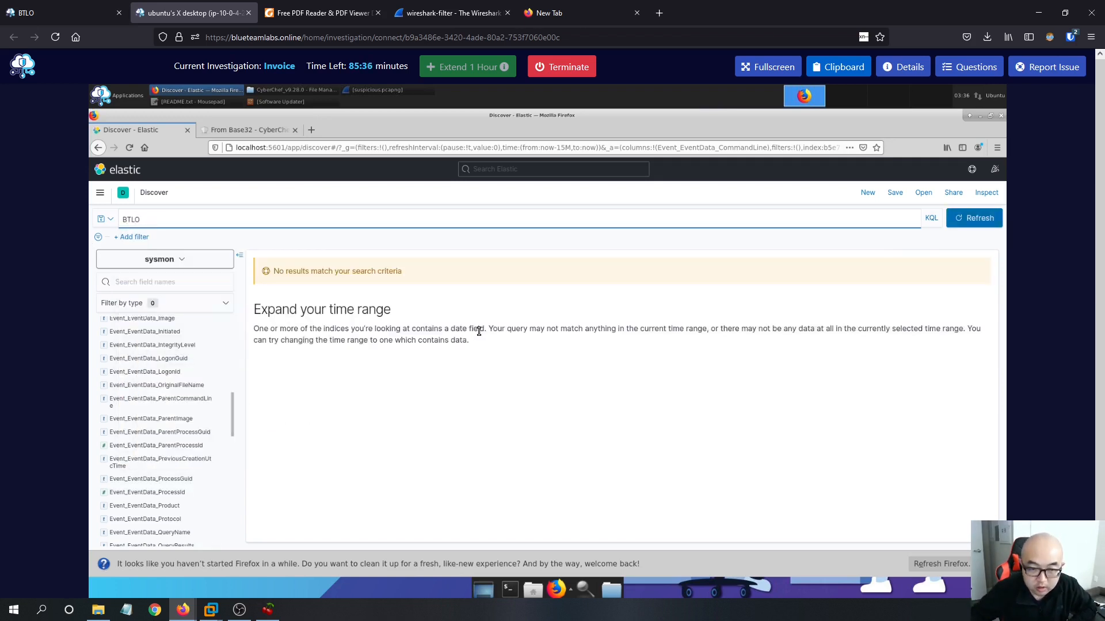
Broaden the sysmon search to "BTL*" and go through the matching command lines for the malware's new filename.
left_click(262, 219)
key("BackSpace")
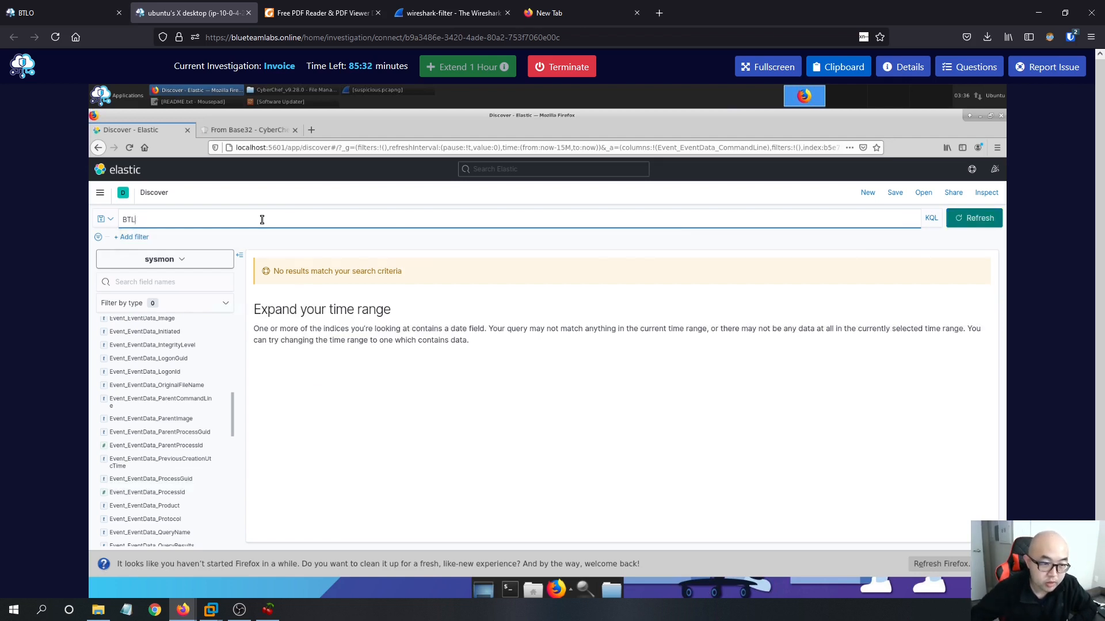
left_click(184, 221)
type("*")
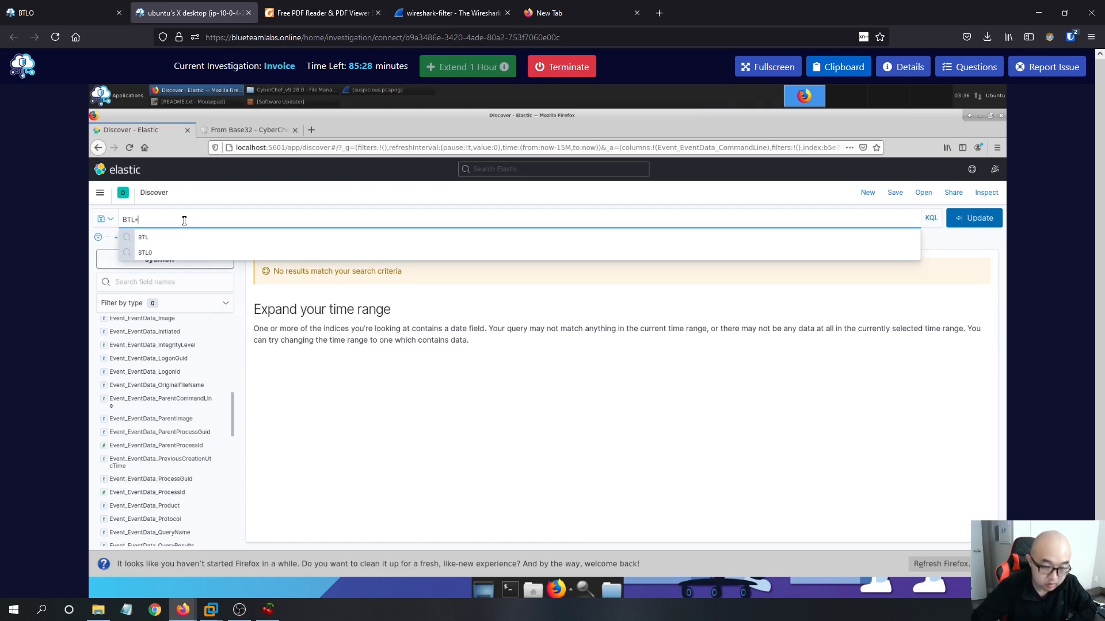
key("Return")
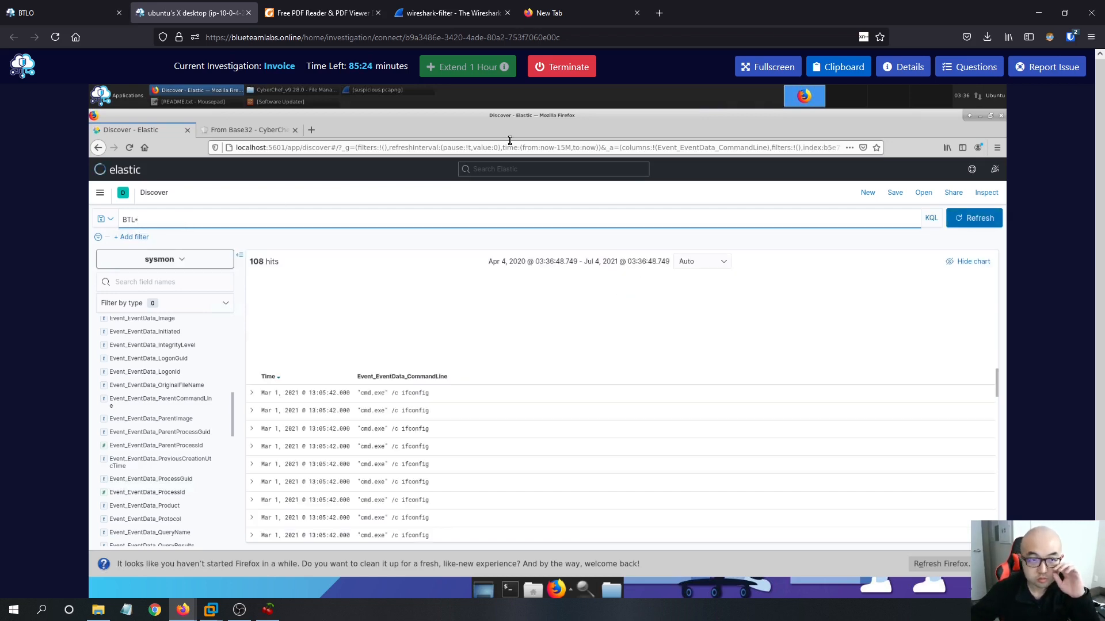
scroll(574, 401, "down", 3)
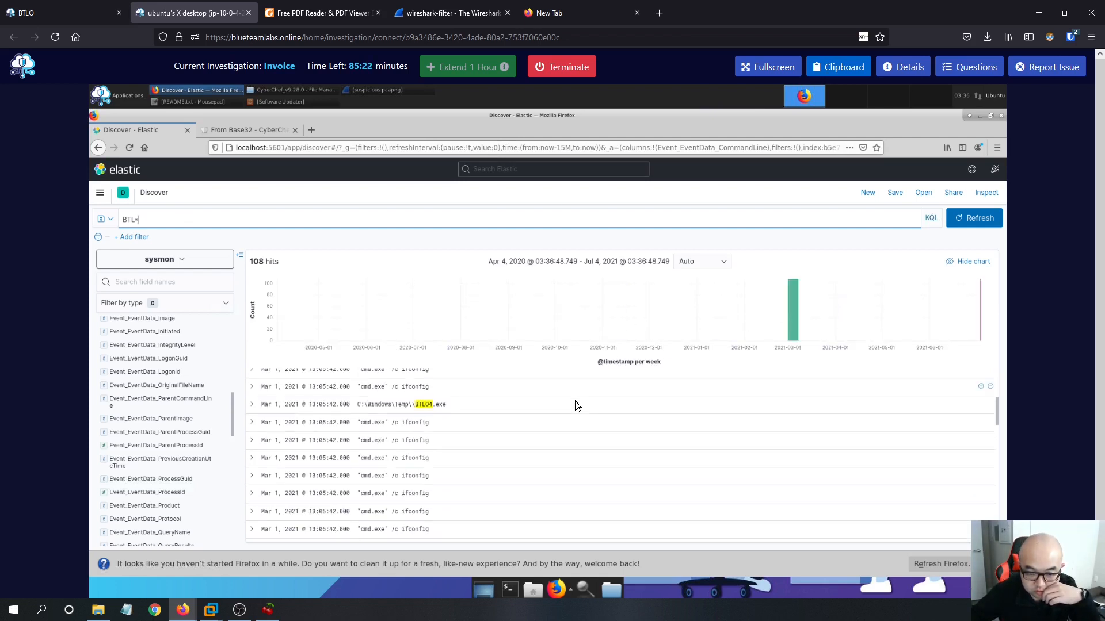
scroll(573, 408, "up", 2)
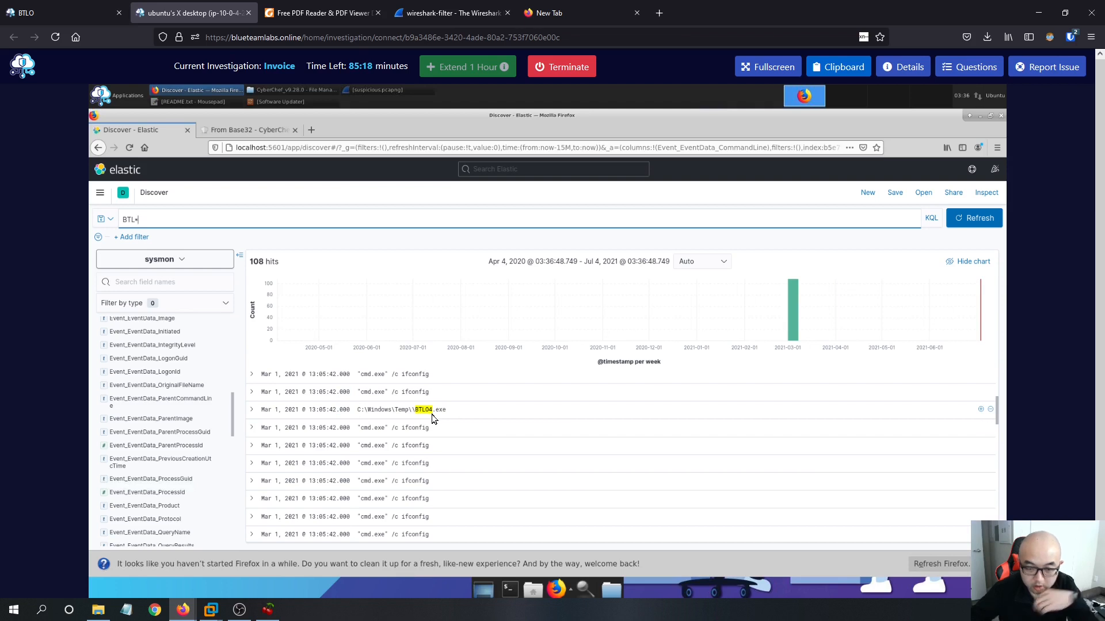
scroll(433, 417, "down", 5)
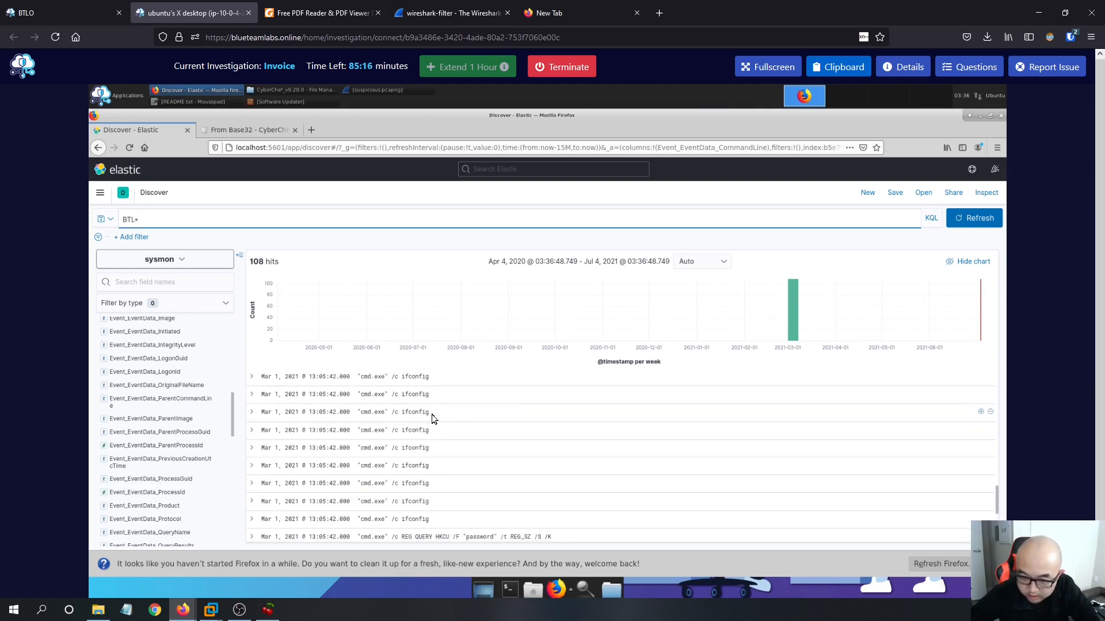
Go through the command lines matching BTL* and reread the BTLO question about the malware's new filename.
scroll(433, 418, "down", 3)
scroll(473, 457, "up", 5)
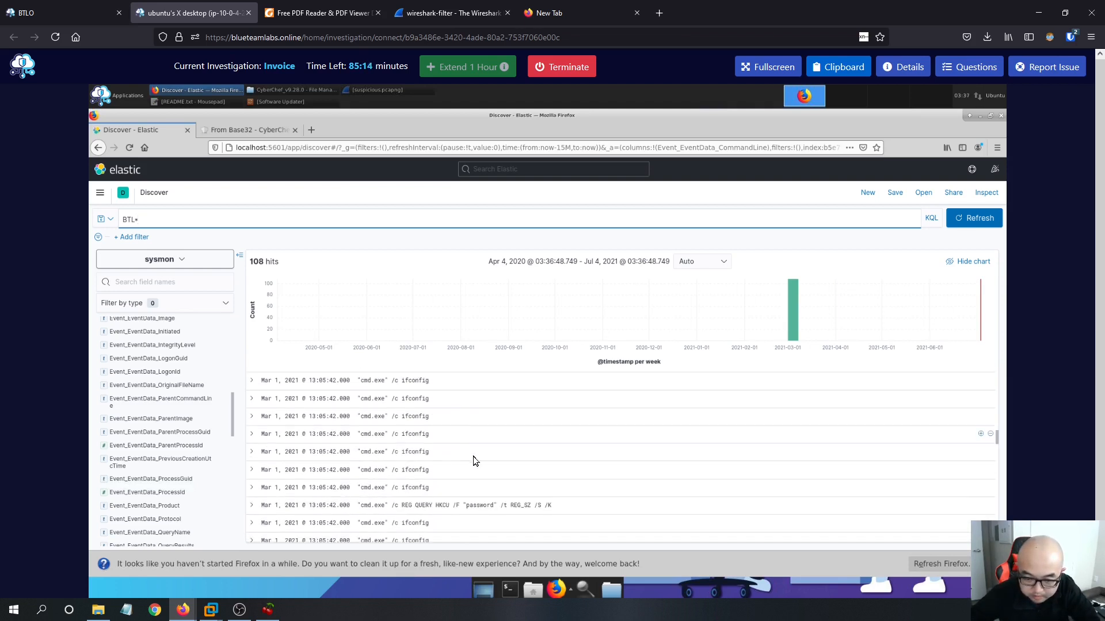
scroll(475, 460, "down", 2)
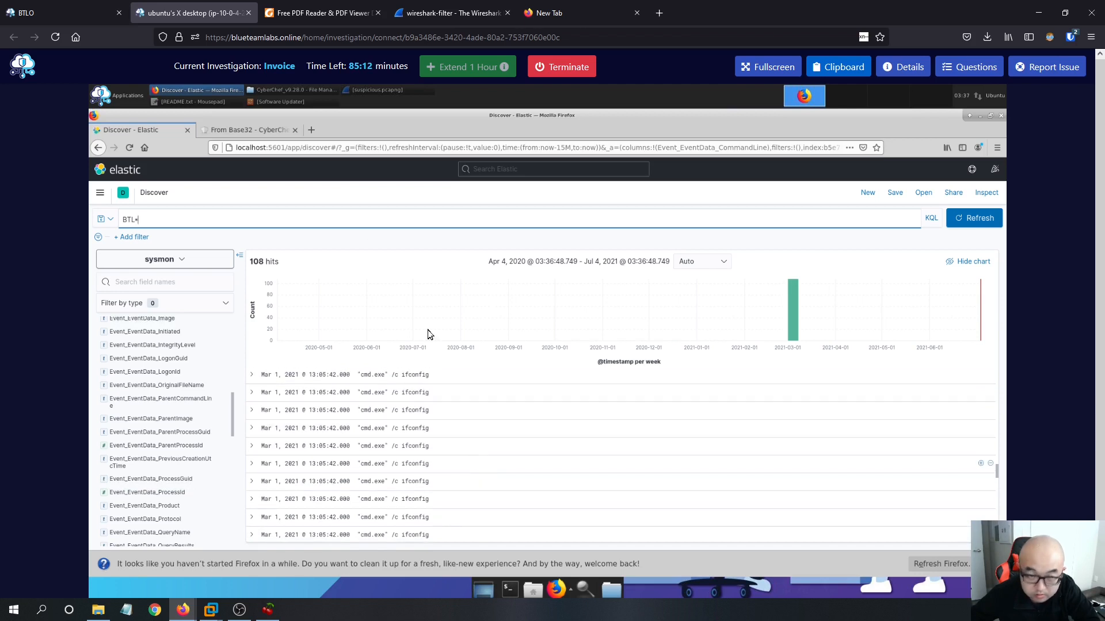
left_click(92, 13)
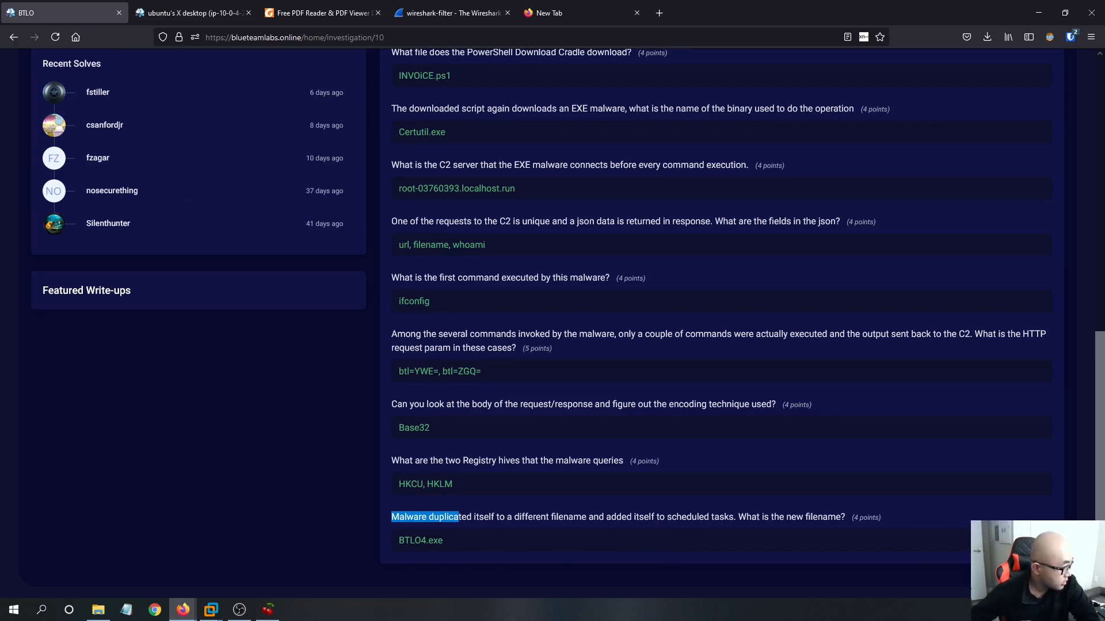
left_click(209, 12)
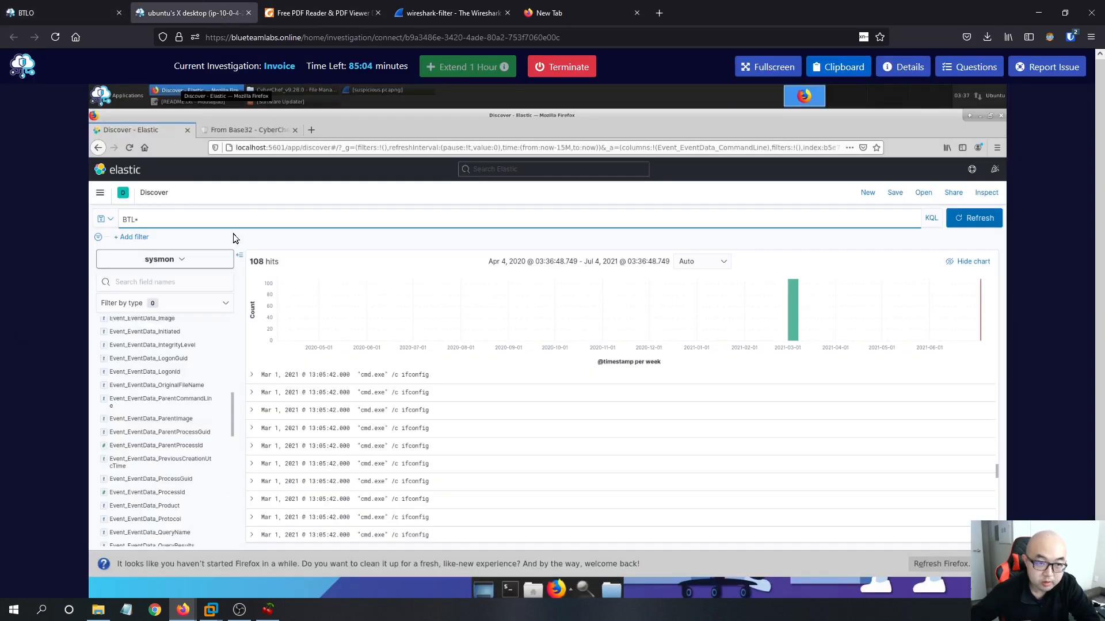
Remove the wildcard from the sysmon search term, leaving "BTL".
left_click(168, 222)
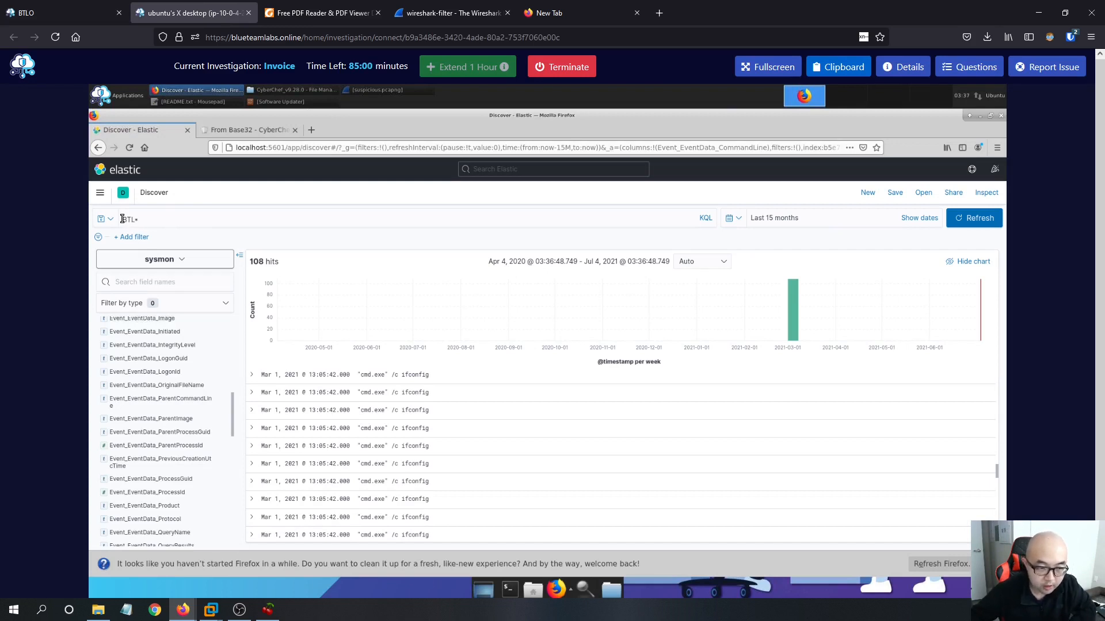
left_click(164, 221)
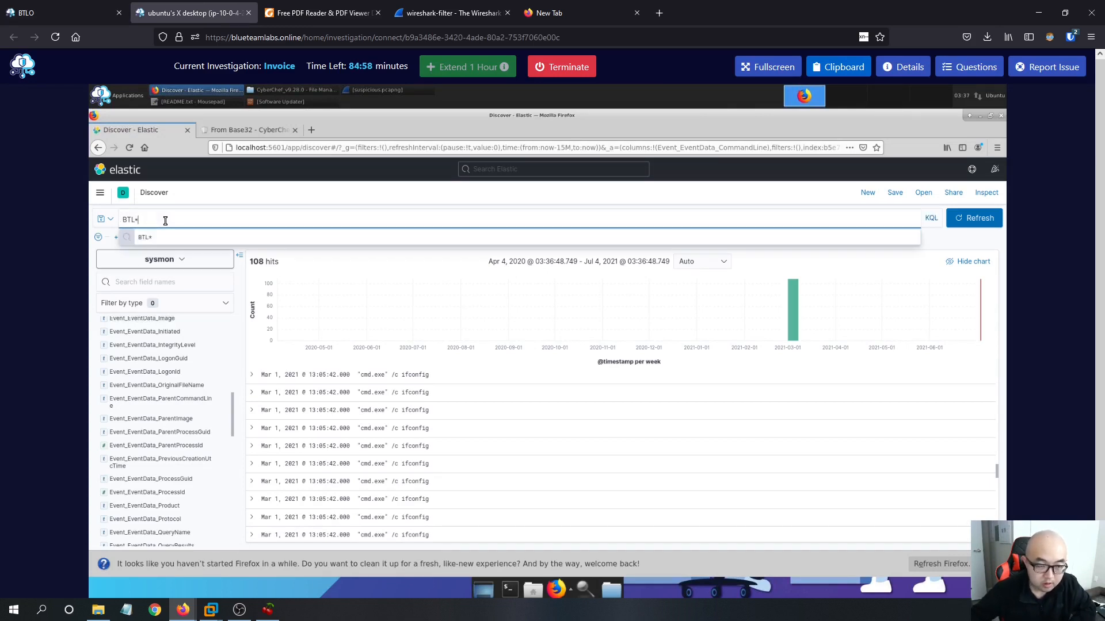
key("BackSpace")
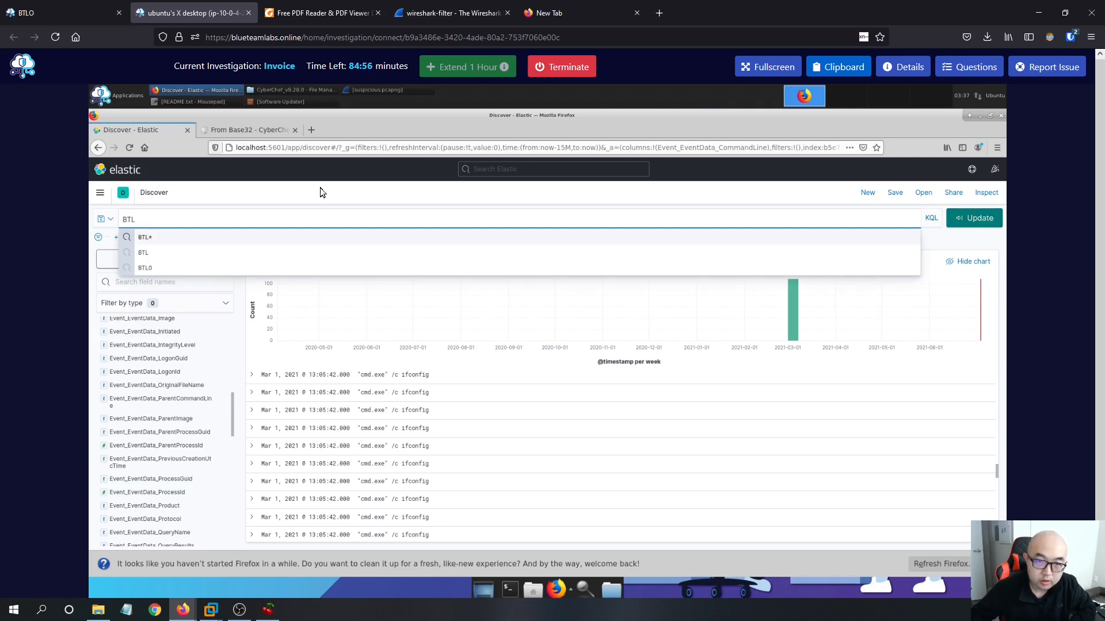
Switch to suspicious.pcapng in Wireshark and replace the tcp.stream display filter with "http".
left_click(364, 92)
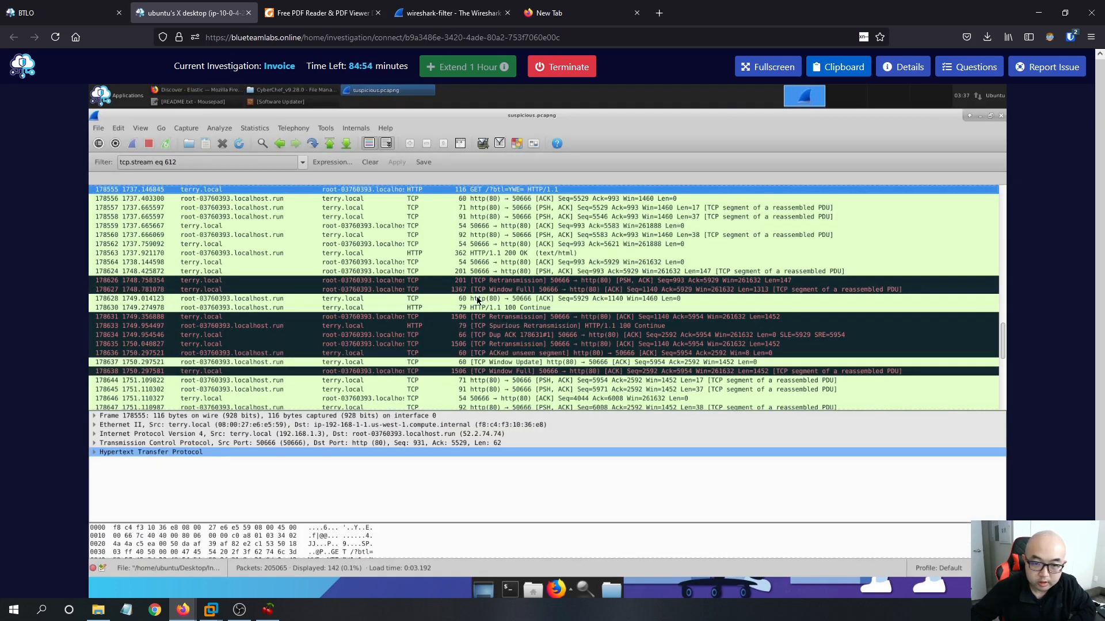
left_click(371, 163)
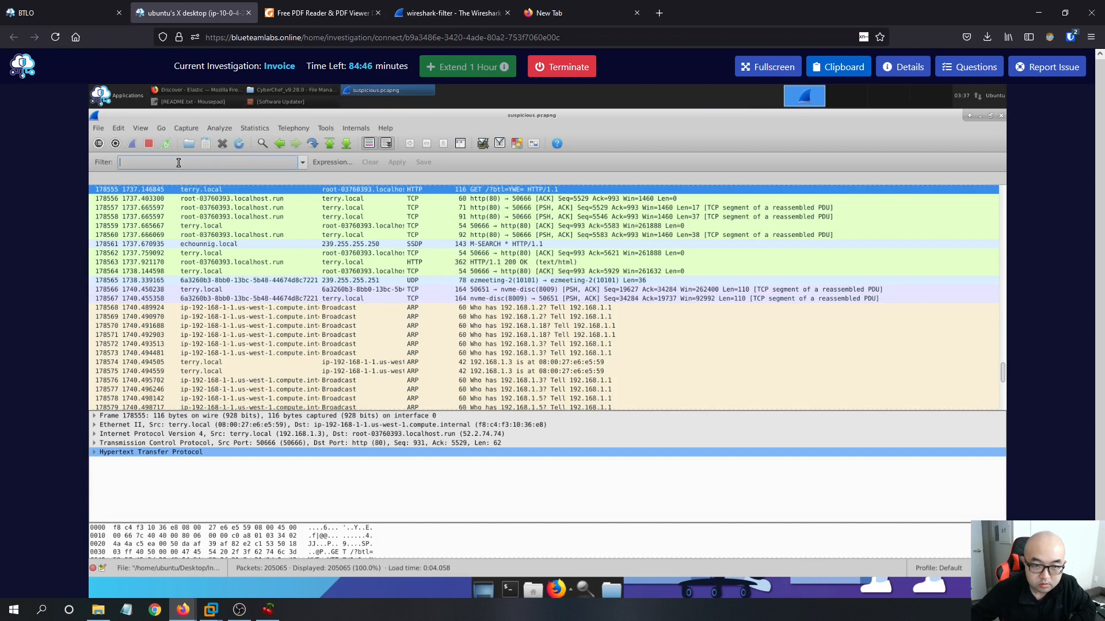
type("http")
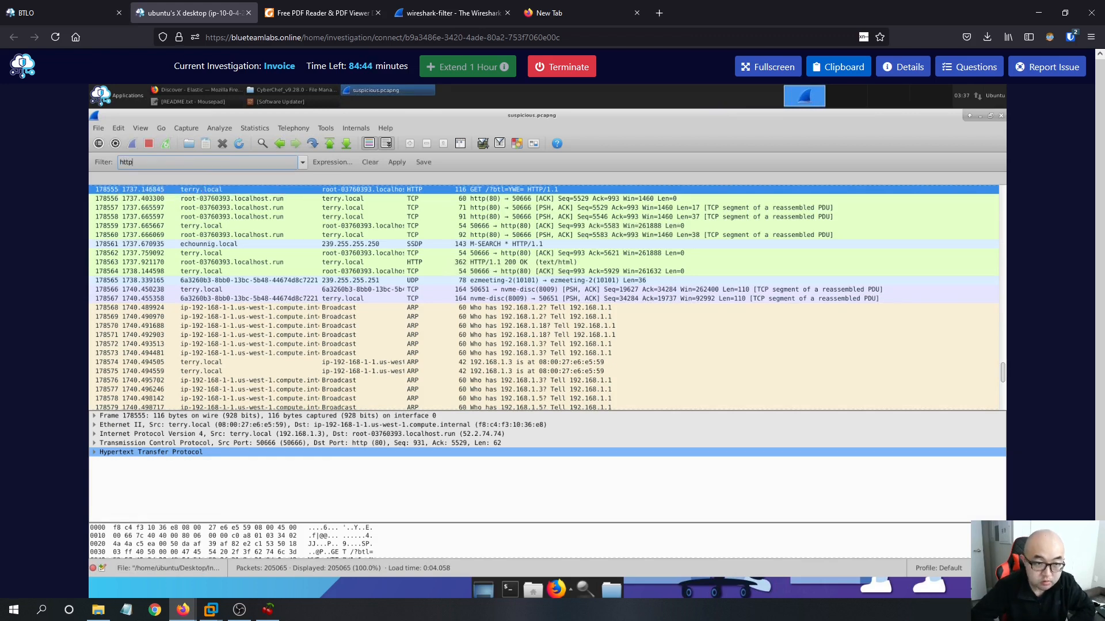
left_click(397, 163)
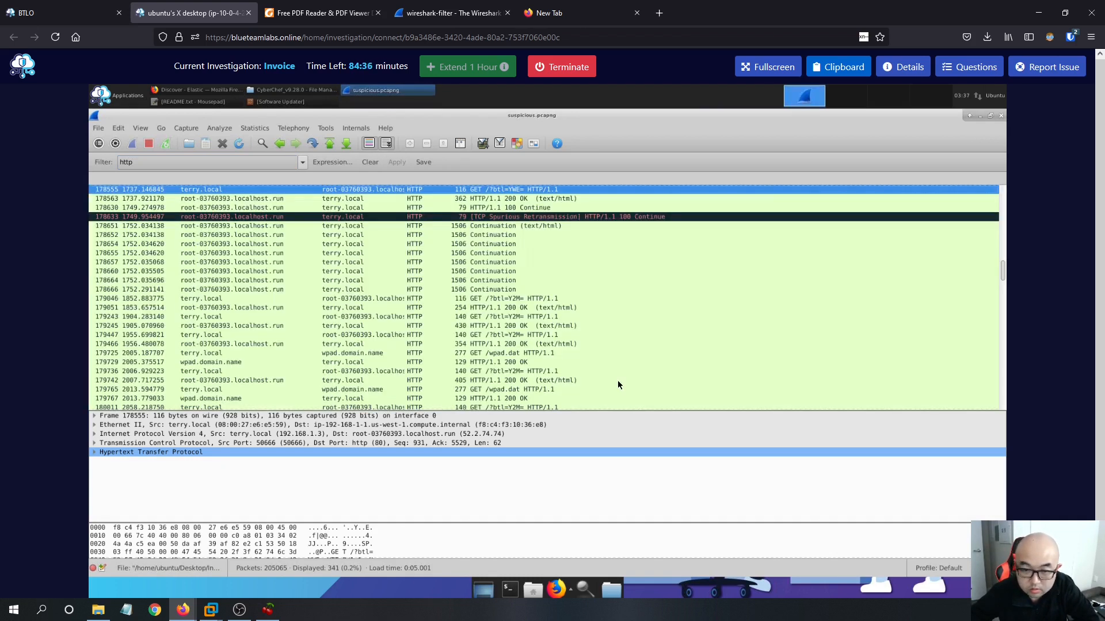
Find the first GET /BTLO1.exe request near the start of the capture and check the HTTP packets around it.
scroll(539, 311, "up", 10)
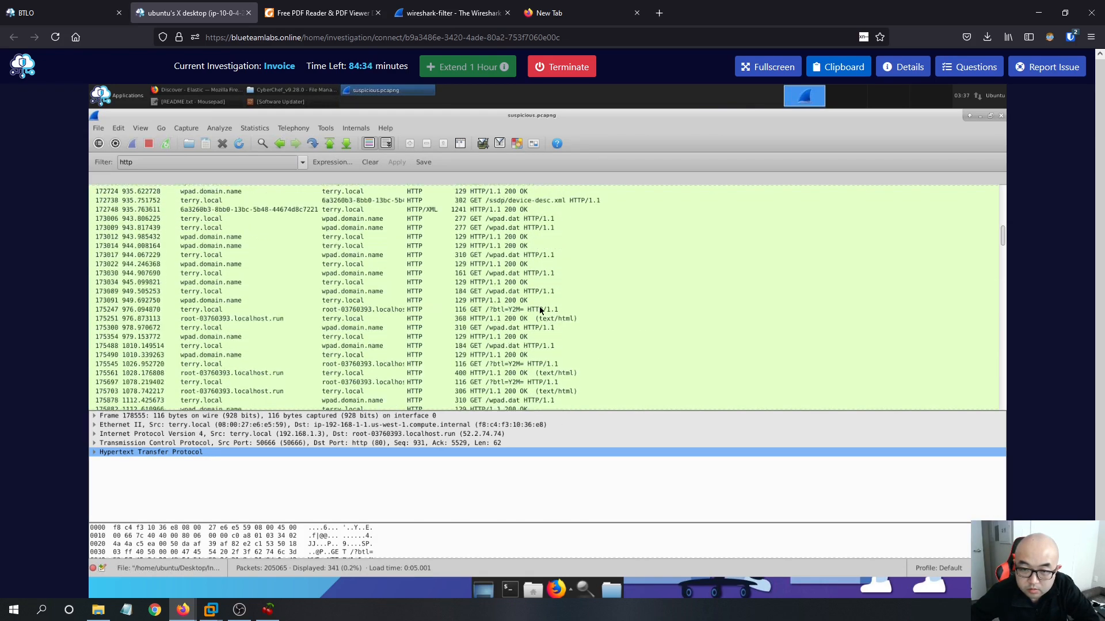
scroll(540, 310, "up", 10)
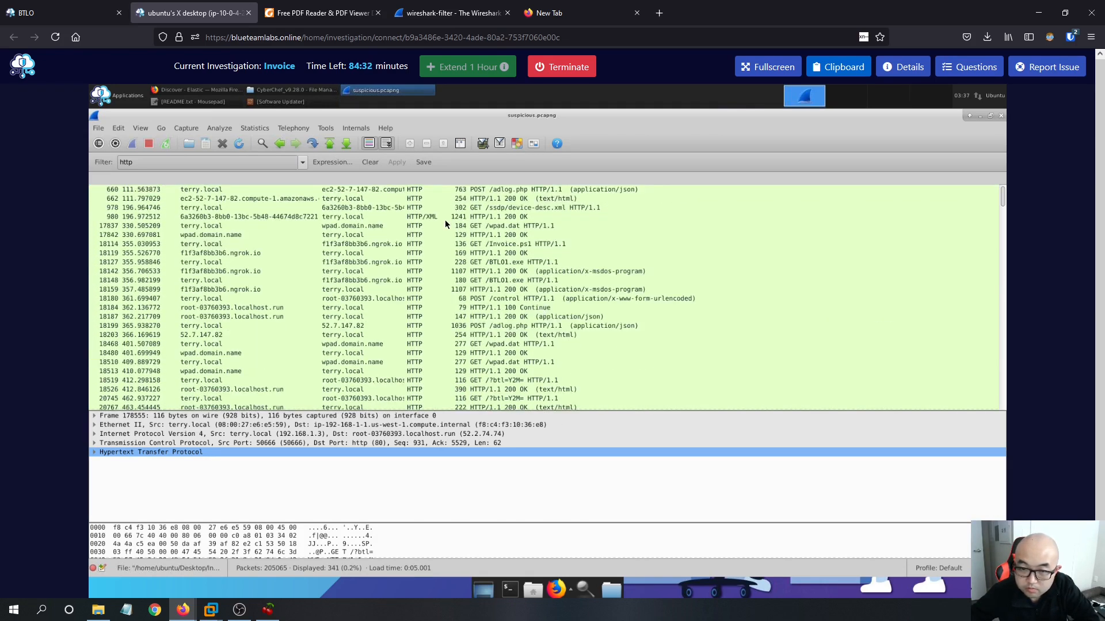
left_click(496, 263)
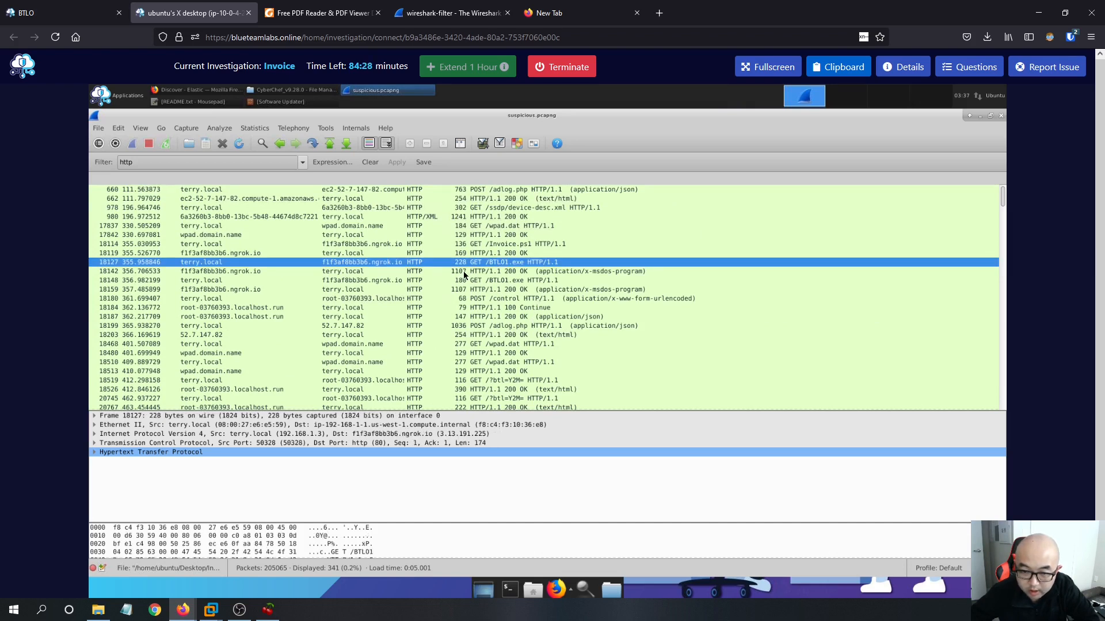
scroll(530, 282, "down", 5)
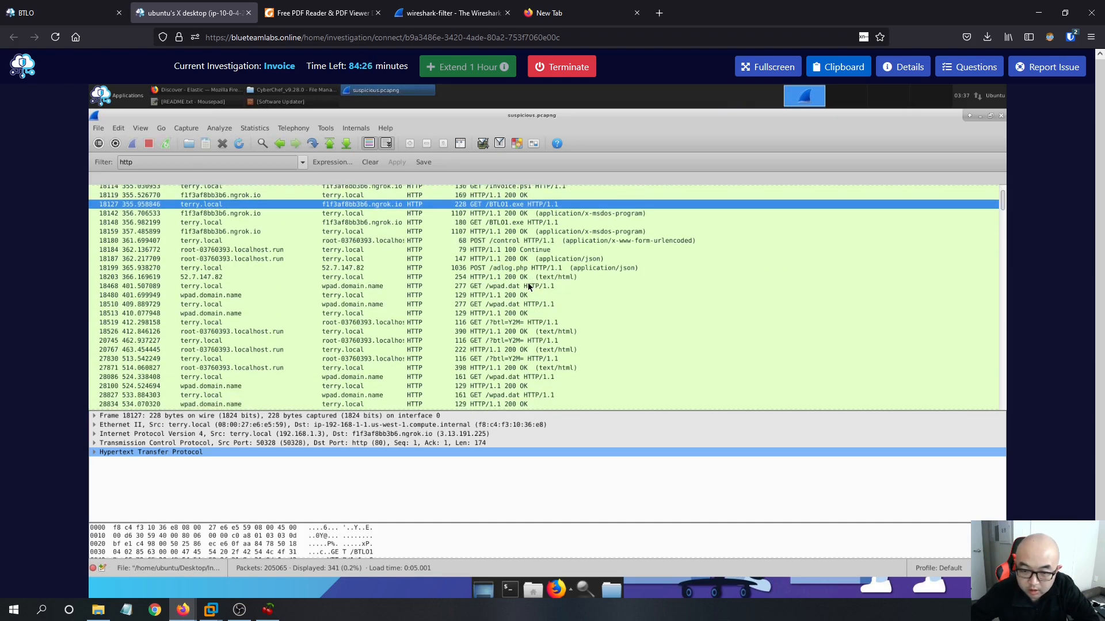
scroll(532, 290, "up", 5)
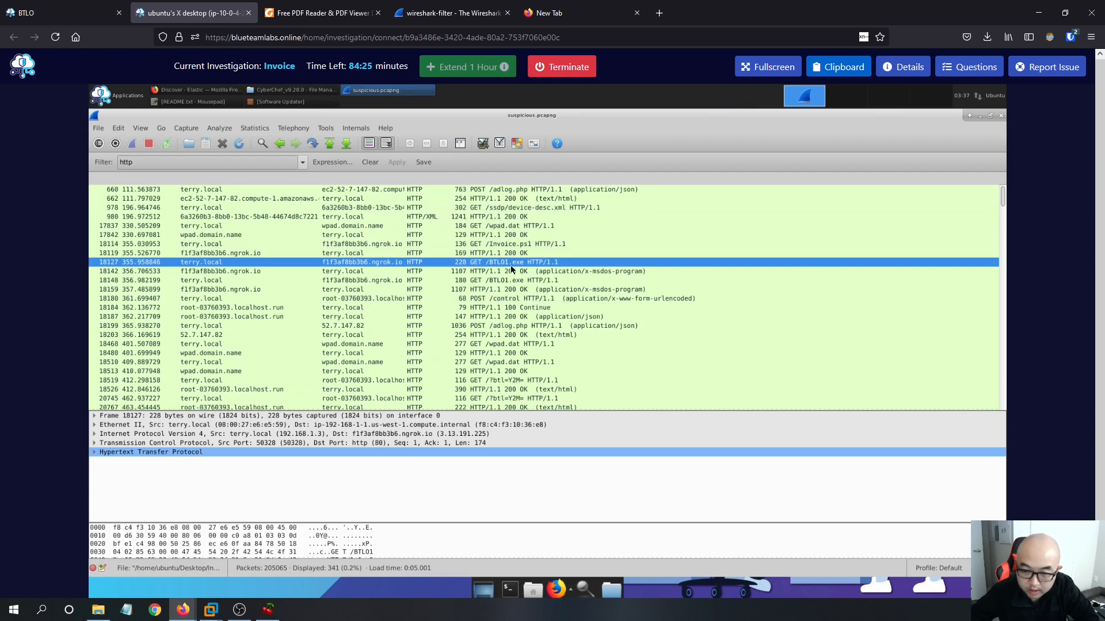
Return to Elastic Discover and search the sysmon events for "BTLO", followed by "BTLO.exe".
left_click(208, 94)
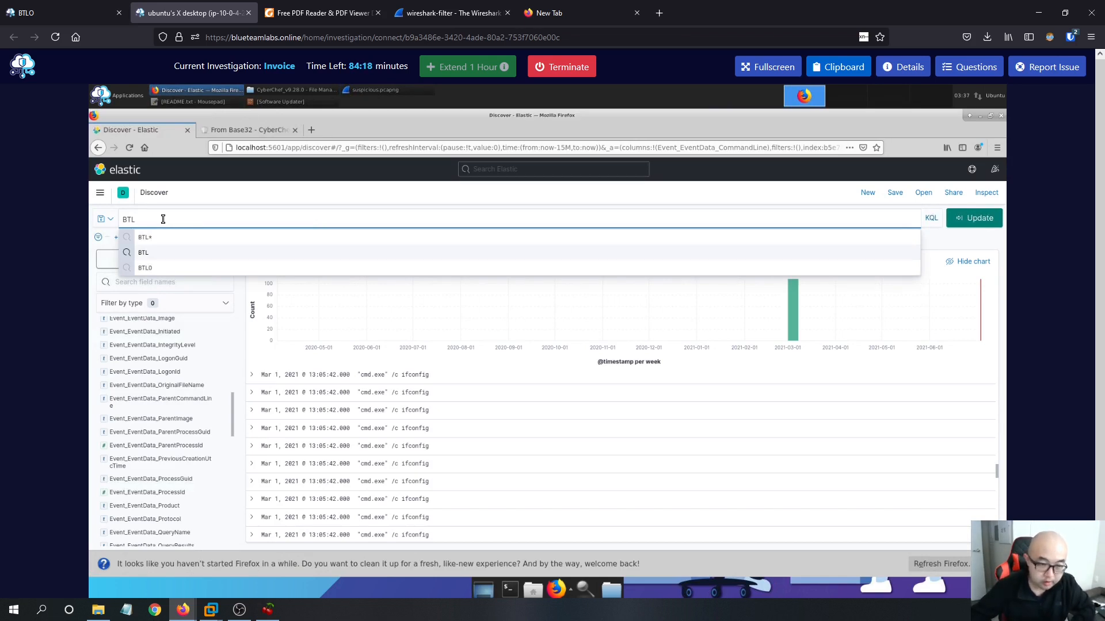
type("0")
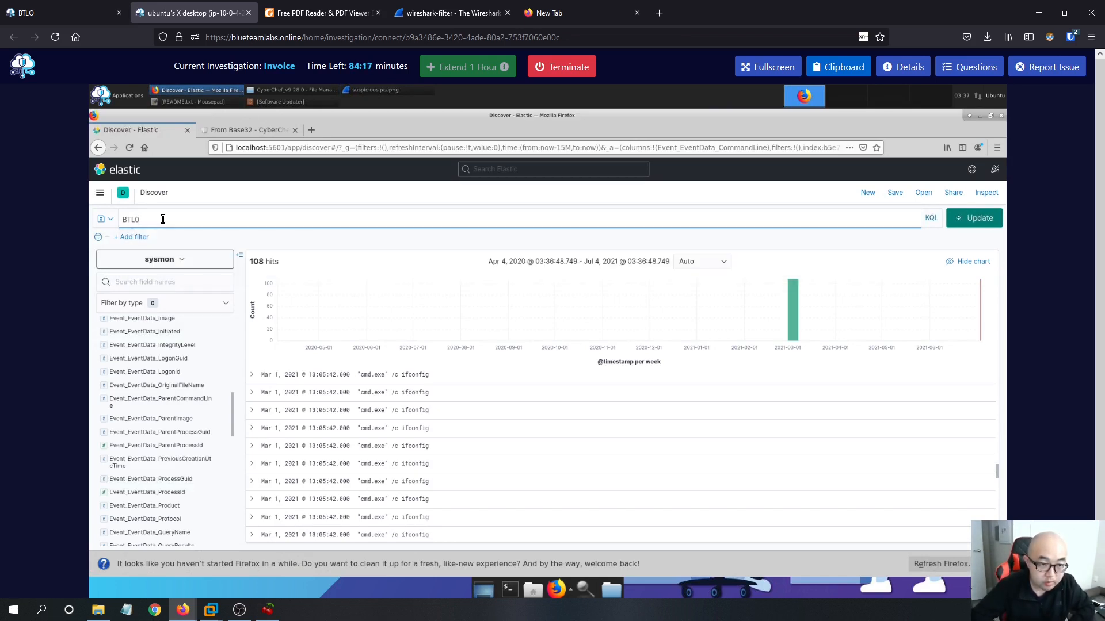
key("Return")
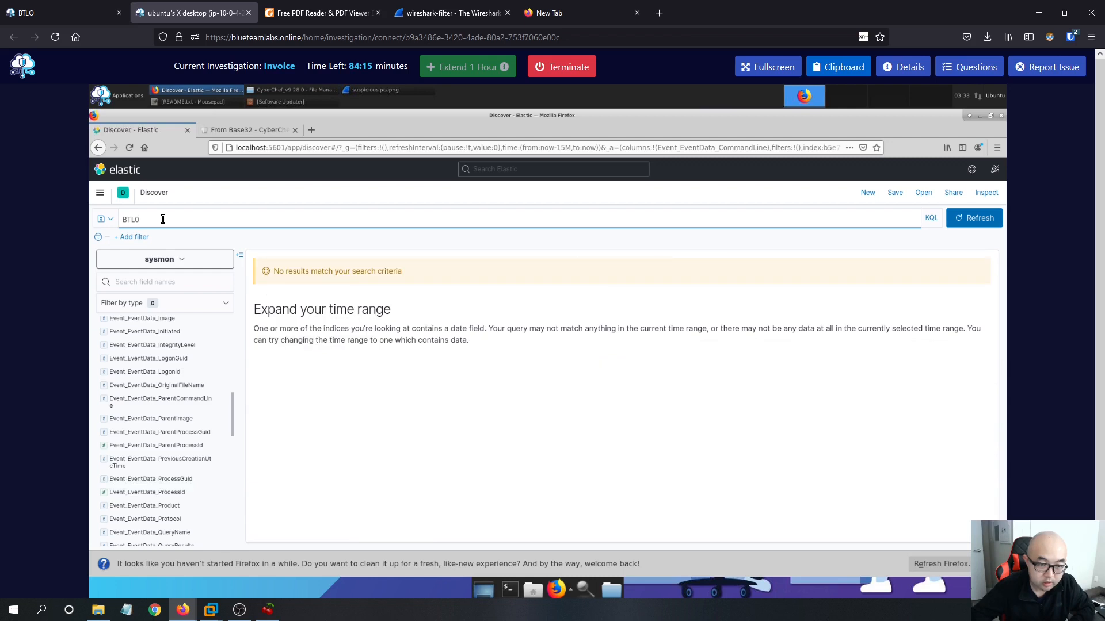
type(".exe")
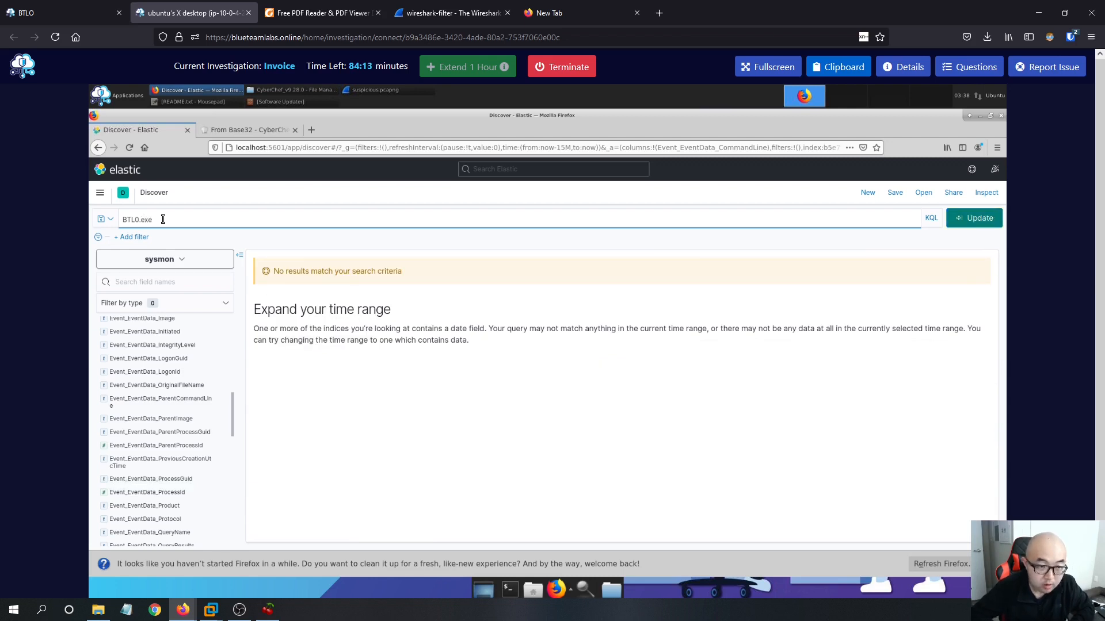
key("Return")
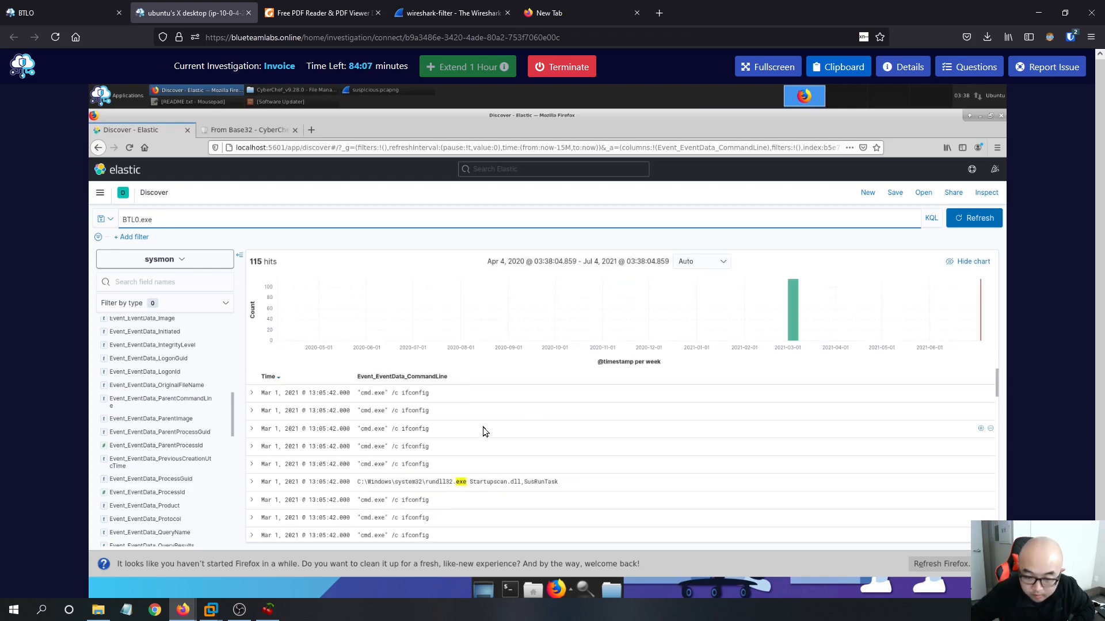
Search the sysmon events for "BTLO1.exe" and for "BTLO4.exe".
left_click(142, 219)
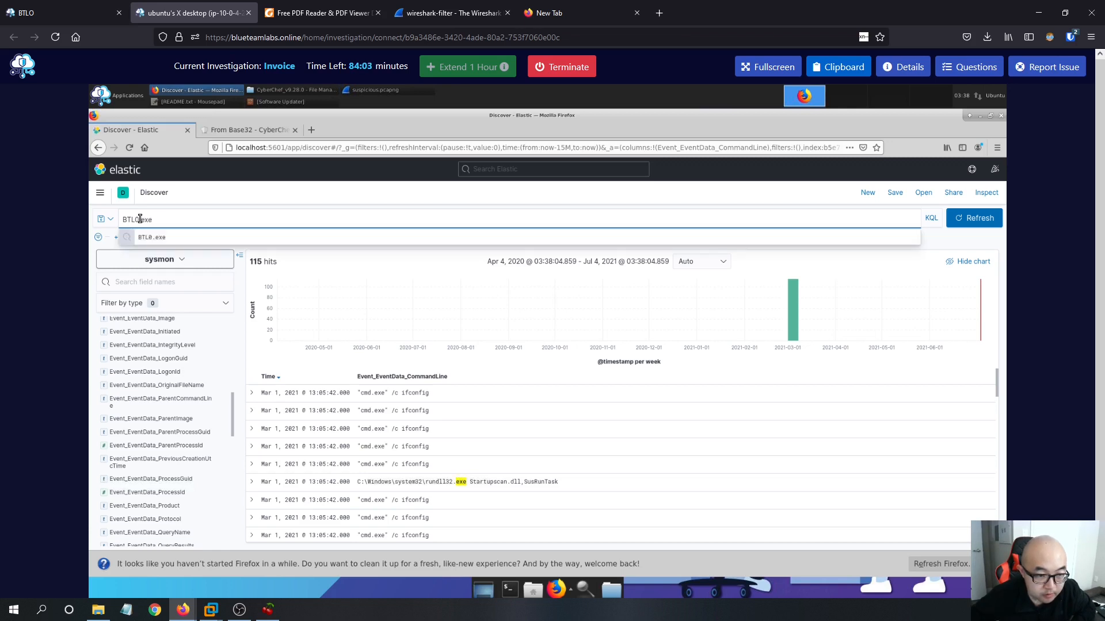
type("1")
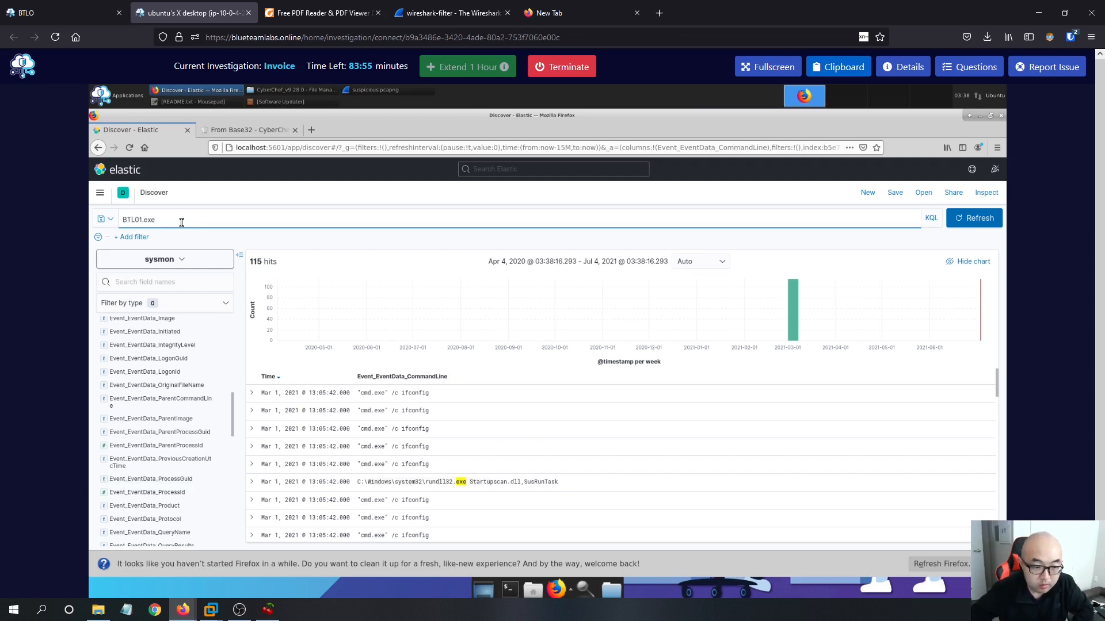
key("BackSpace")
type("4")
key("Return")
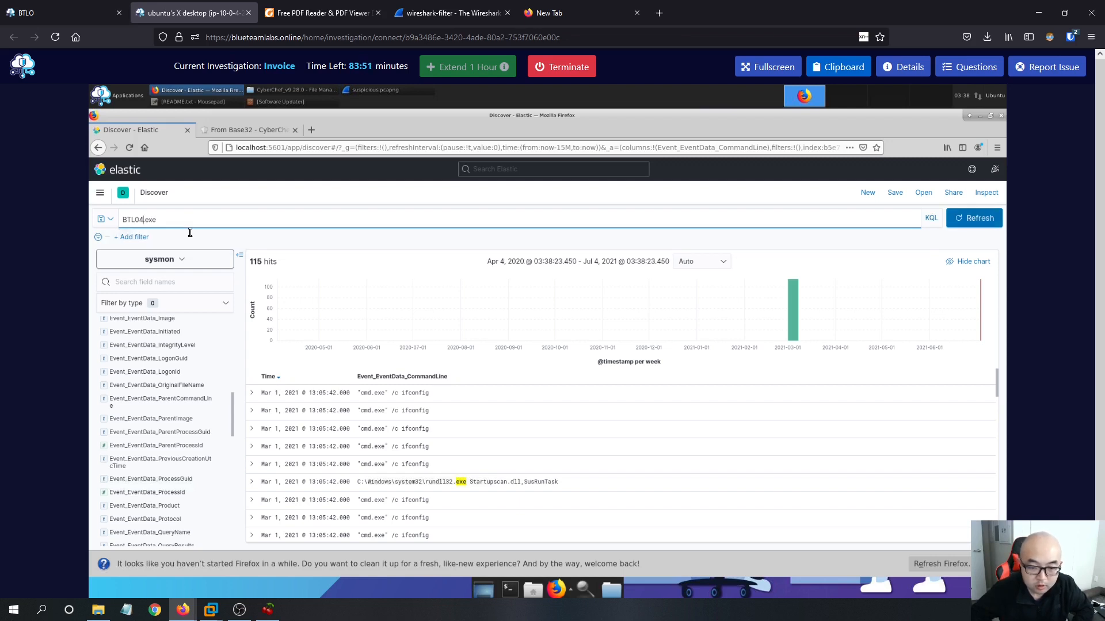
Run the sysmon search with "BTL*" again and expand the event whose command line is C:\Windows\Temp\\BTLO4.exe.
left_click(137, 220, "shift")
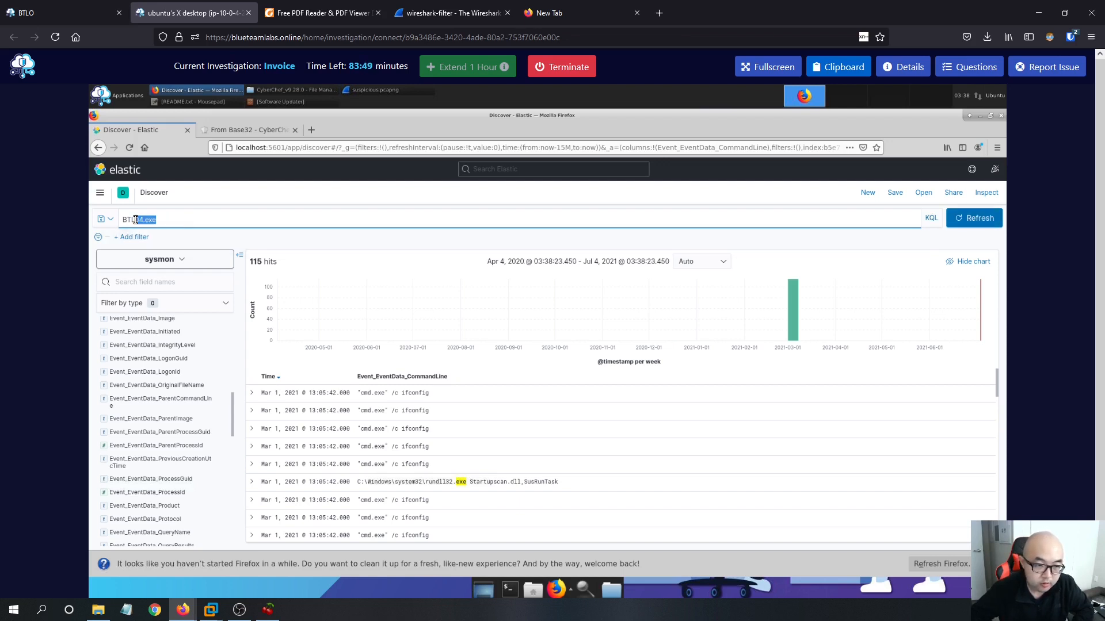
key("BackSpace")
type("*")
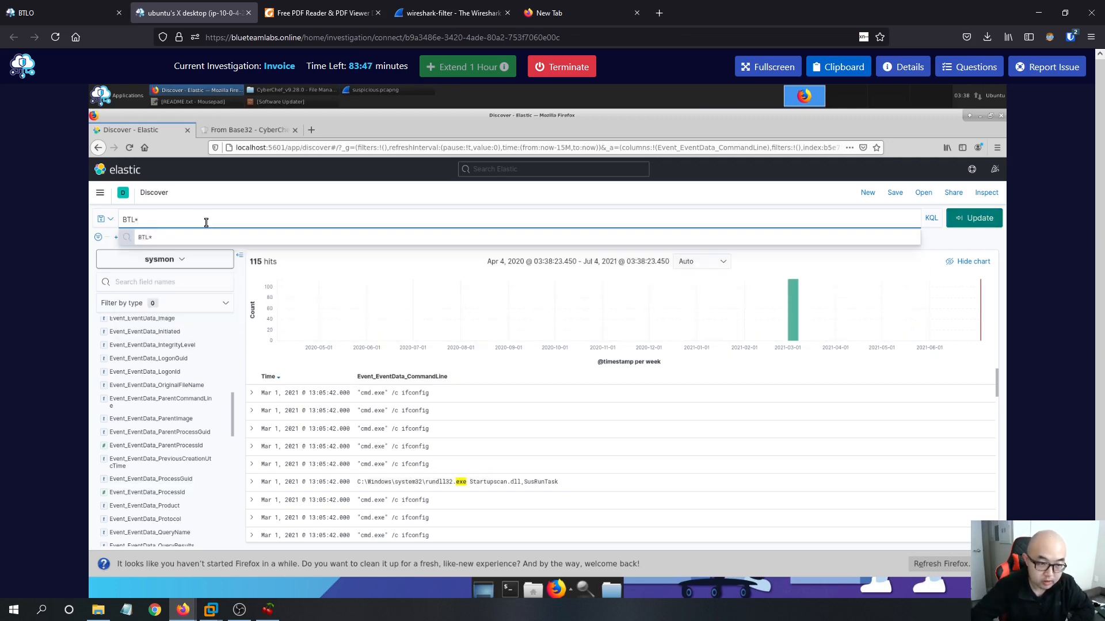
key("Return")
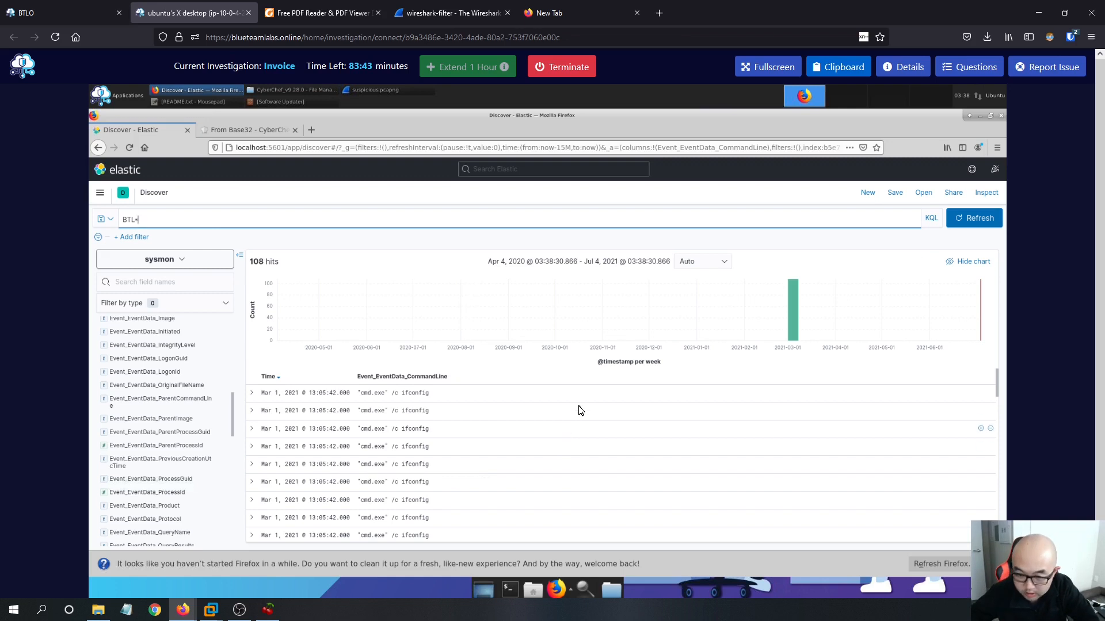
scroll(578, 405, "down", 1)
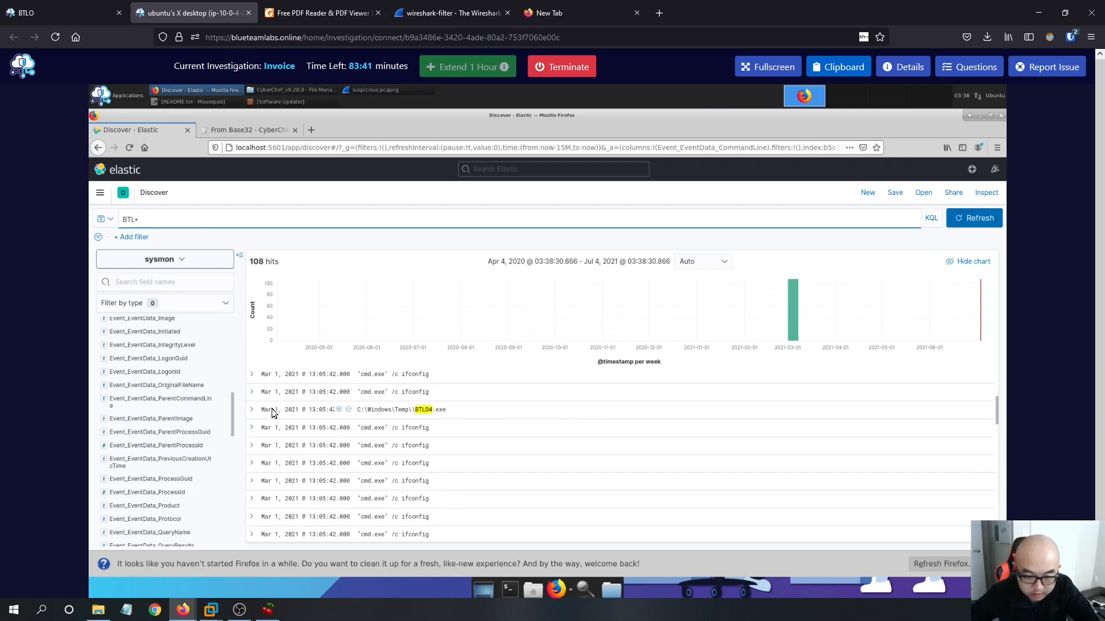
left_click(352, 417)
left_click(402, 412)
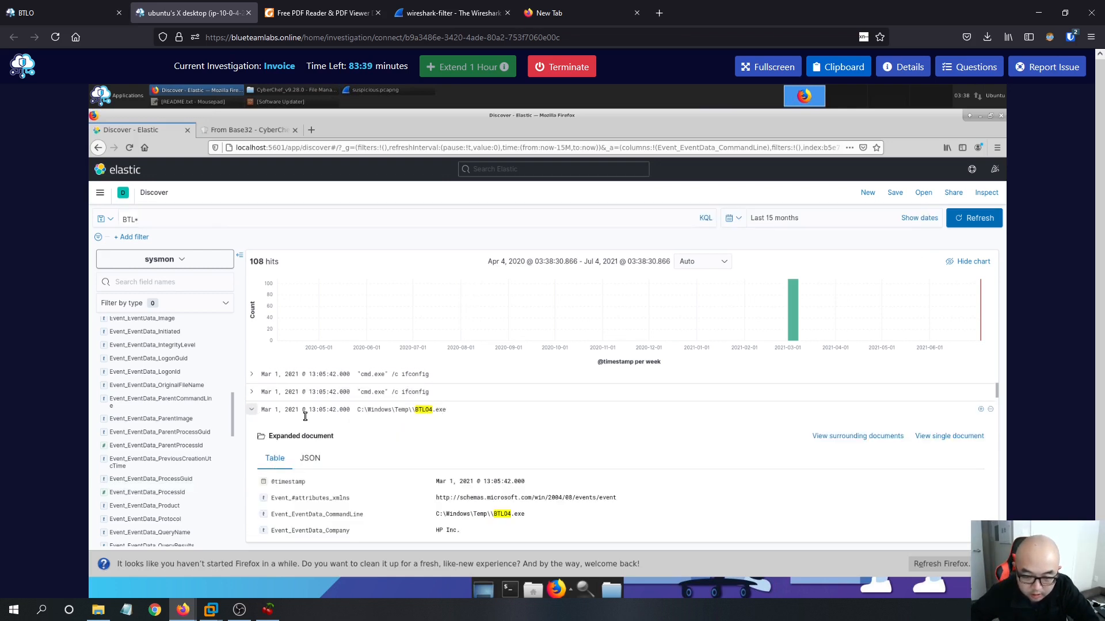
Examine the expanded event's fields, highlight its Event_EventData_Image path, and compare that filename with the BTLO1.exe request in Wireshark.
scroll(345, 420, "down", 3)
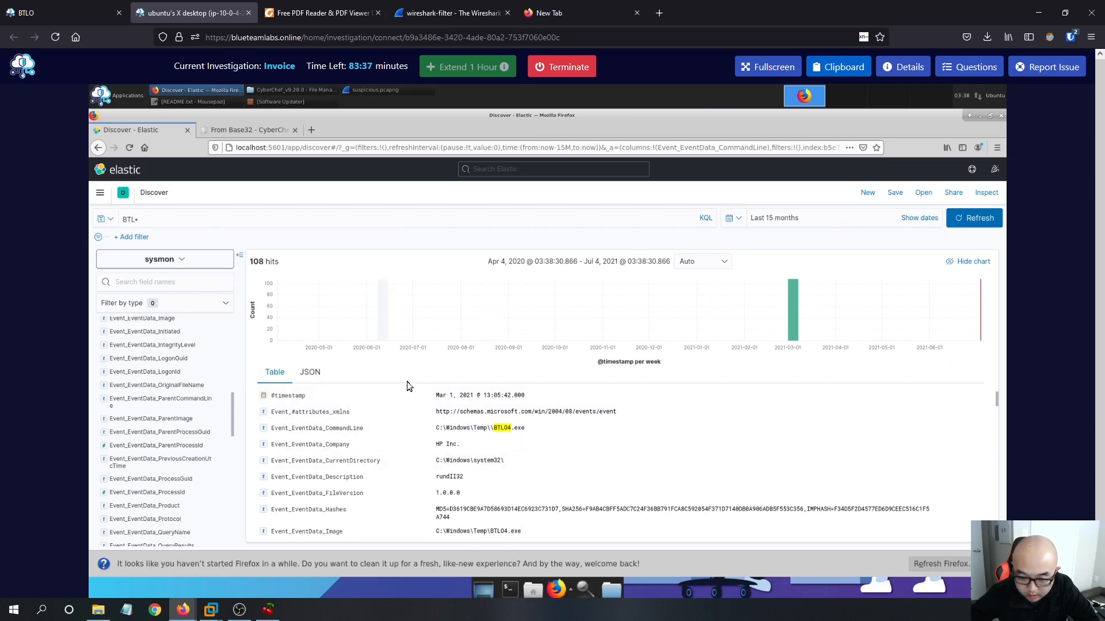
scroll(458, 430, "down", 3)
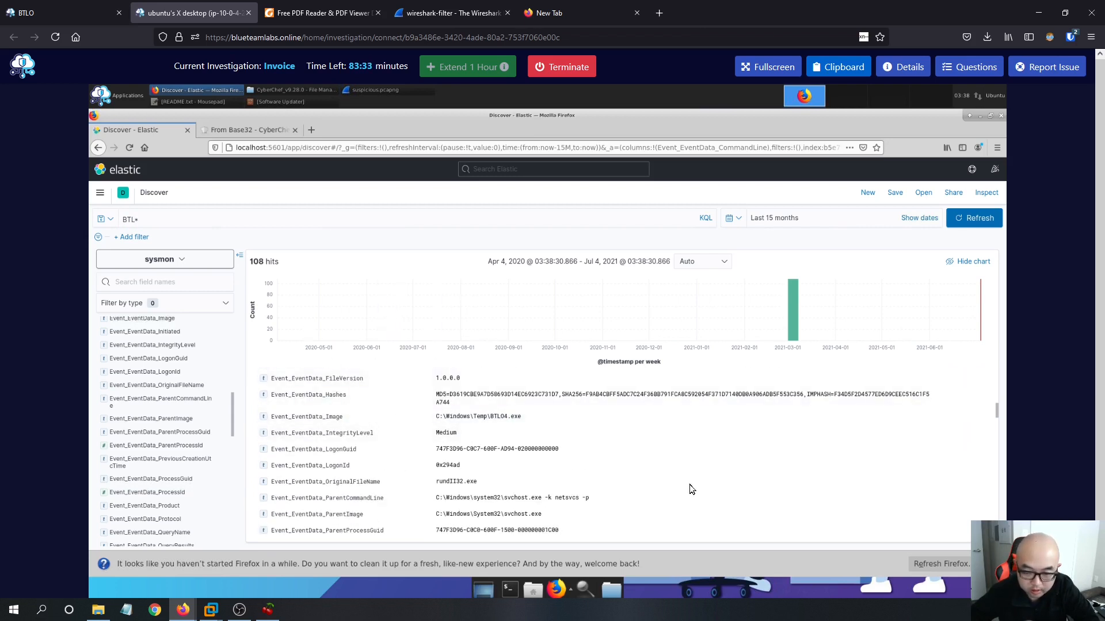
scroll(573, 466, "down", 2)
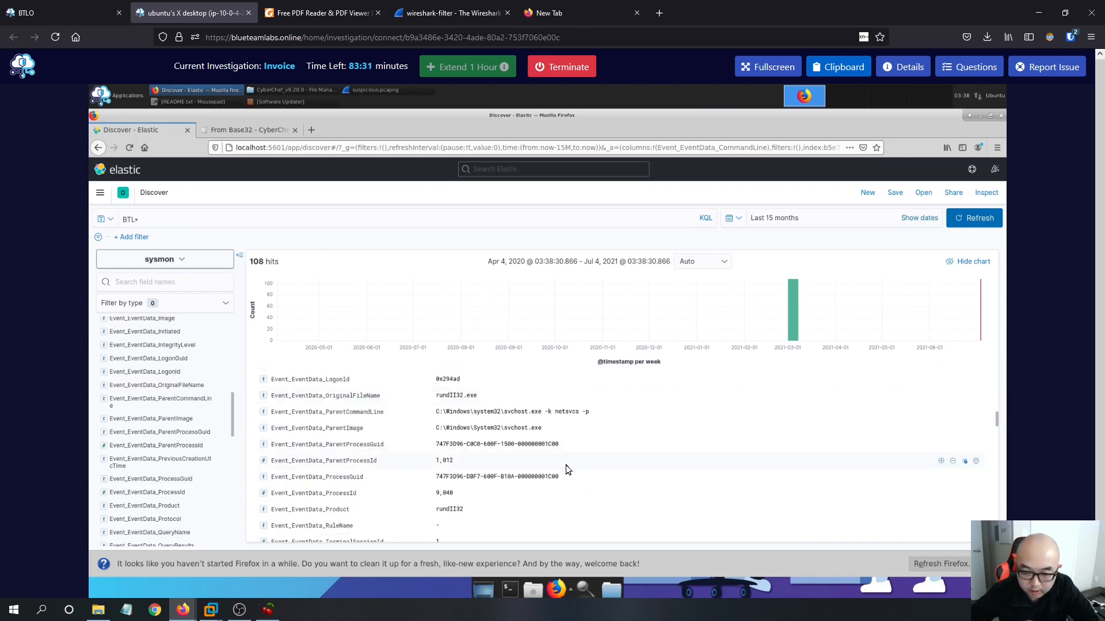
scroll(511, 439, "up", 2)
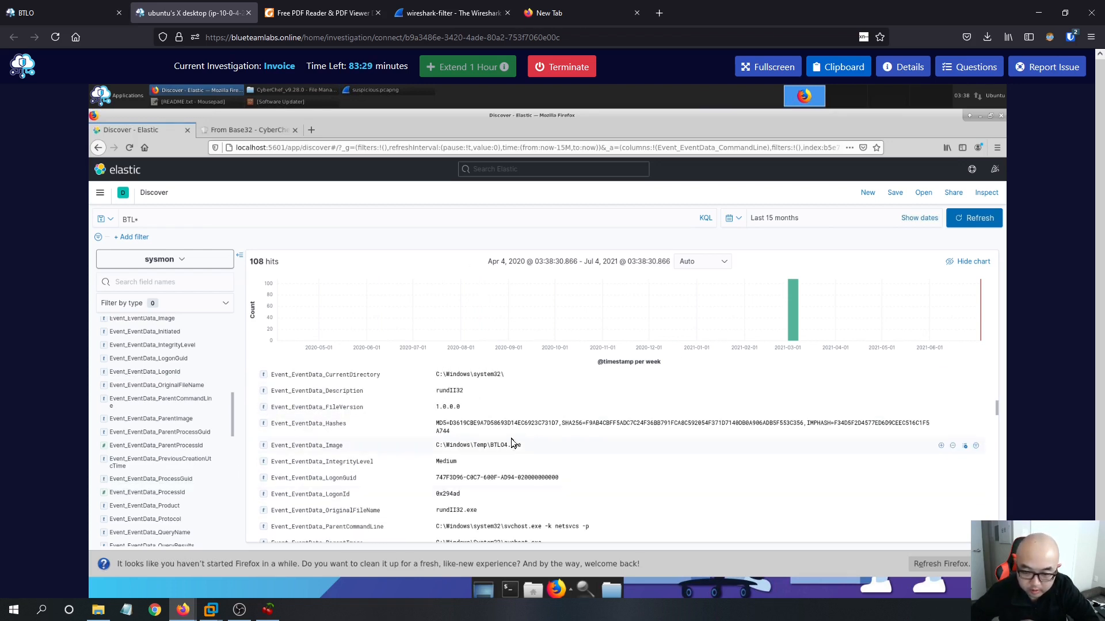
triple_click(431, 447)
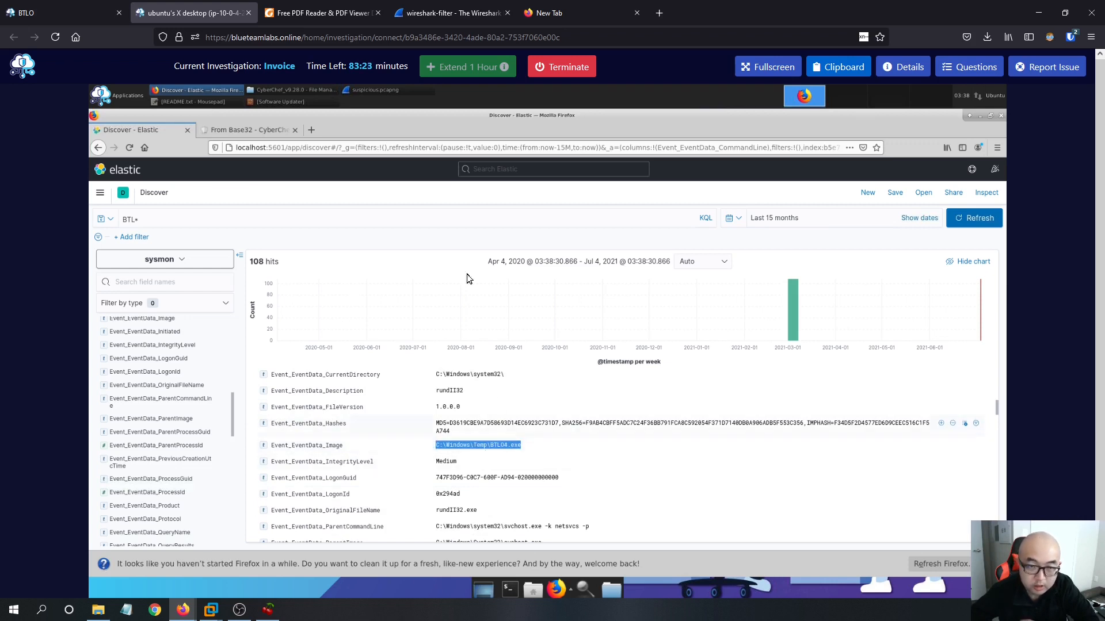
left_click(375, 90)
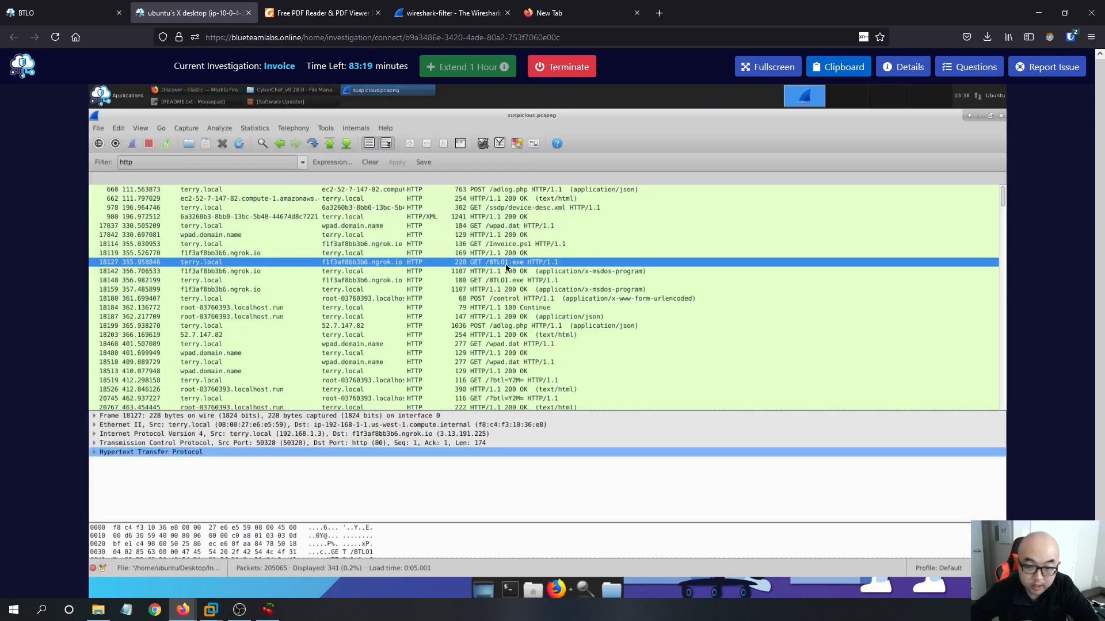
Return to the BTLO Invoice investigation page, highlight the answer to the new-filename question, and review the submitted answers and scenario.
left_click(87, 12)
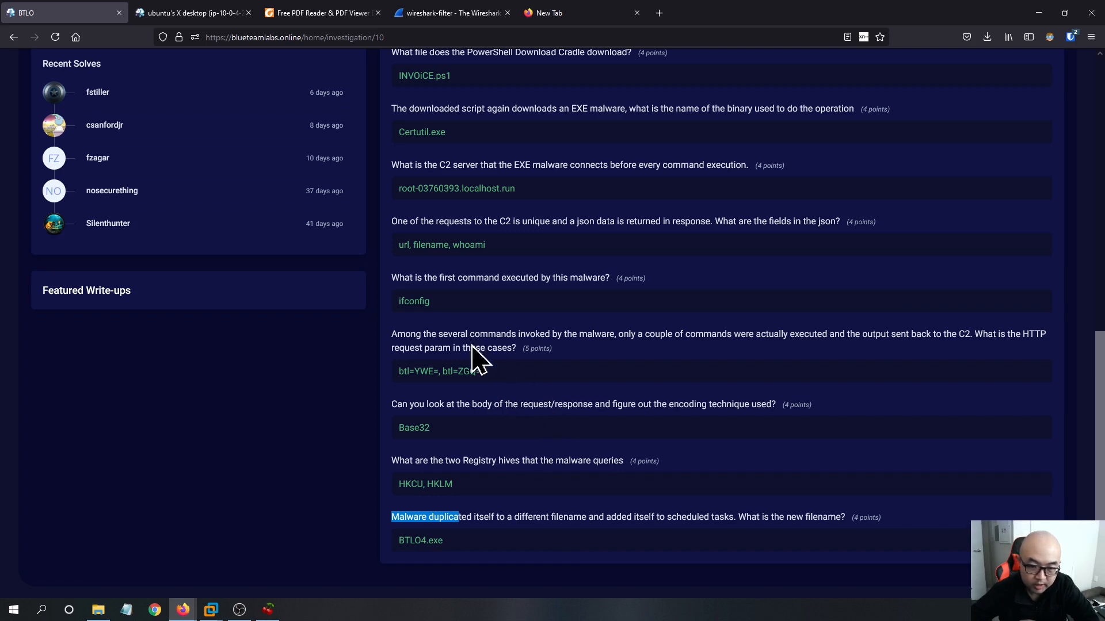
left_click(471, 544)
key("ctrl+a")
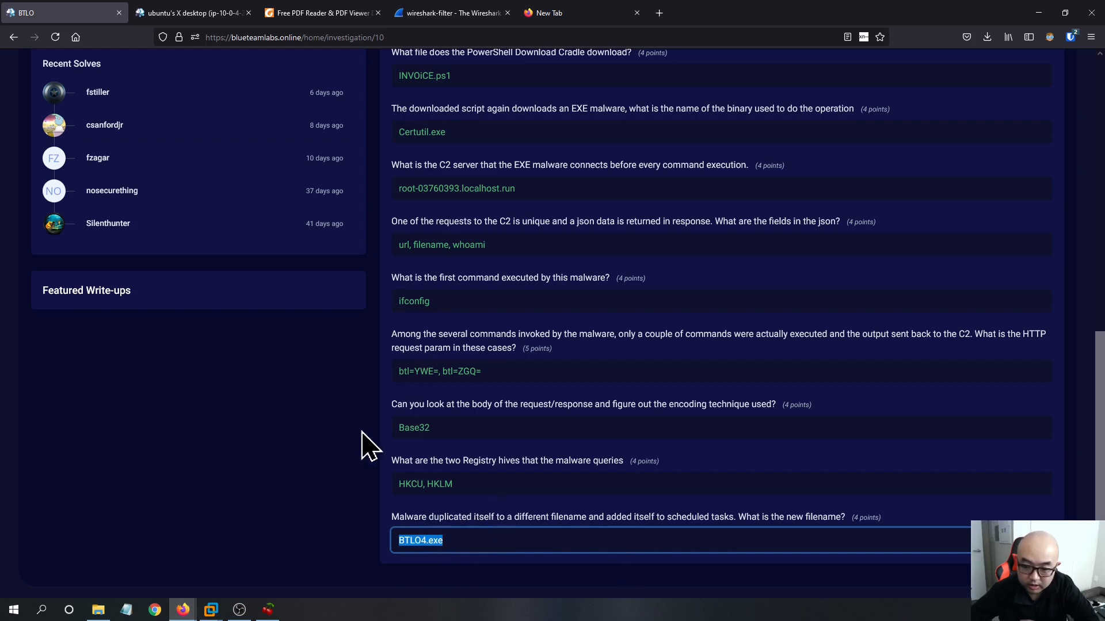
scroll(360, 443, "up", 8)
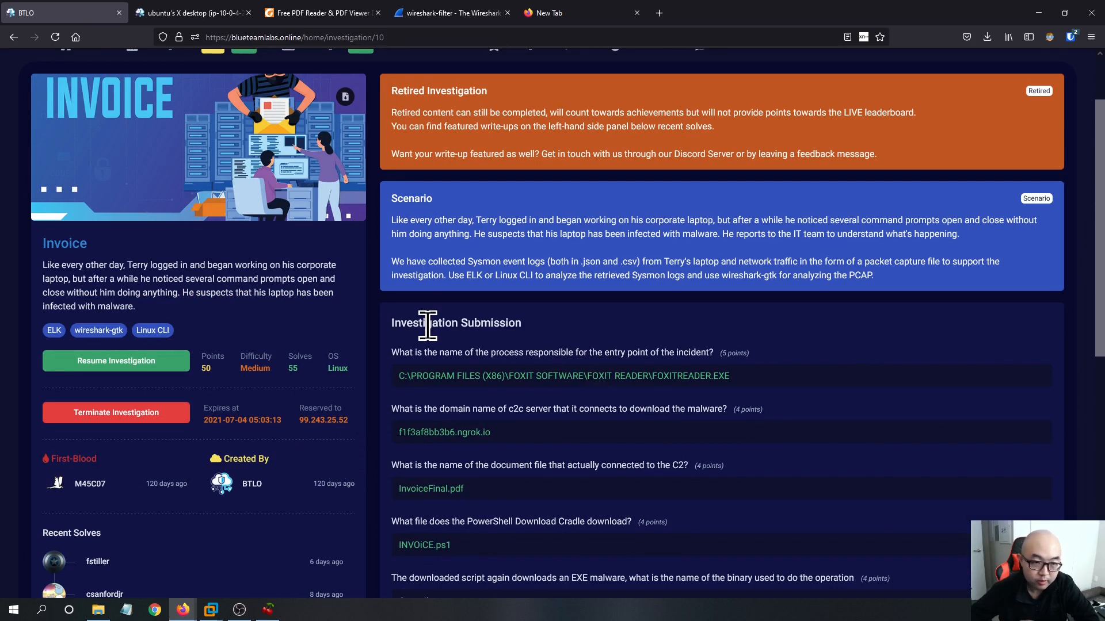
scroll(428, 325, "up", 2)
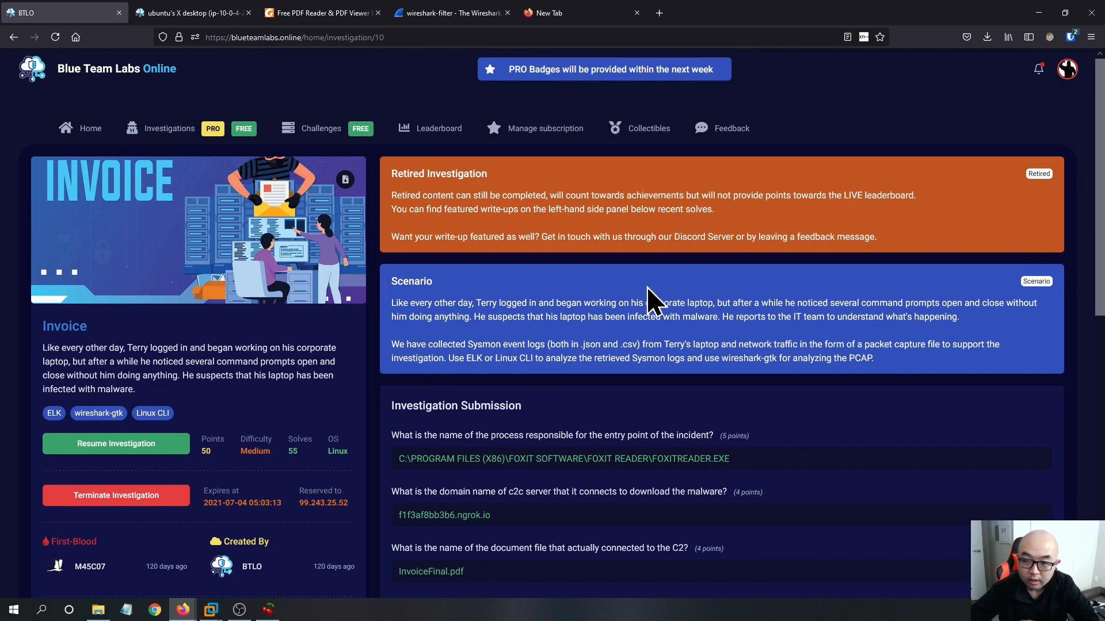
scroll(535, 286, "down", 2)
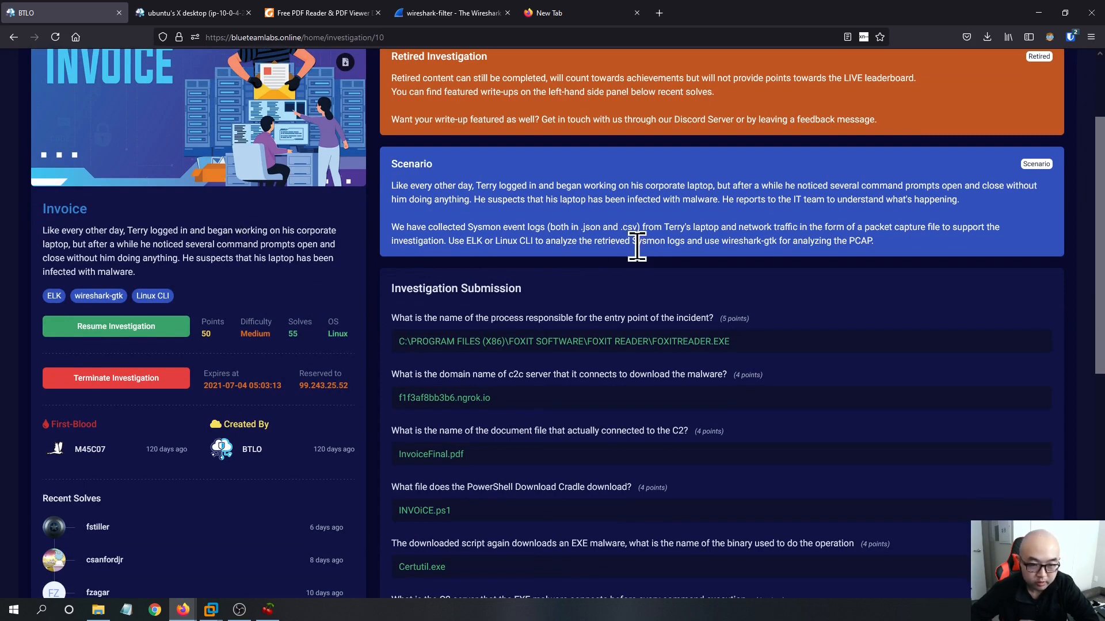
scroll(443, 299, "up", 2)
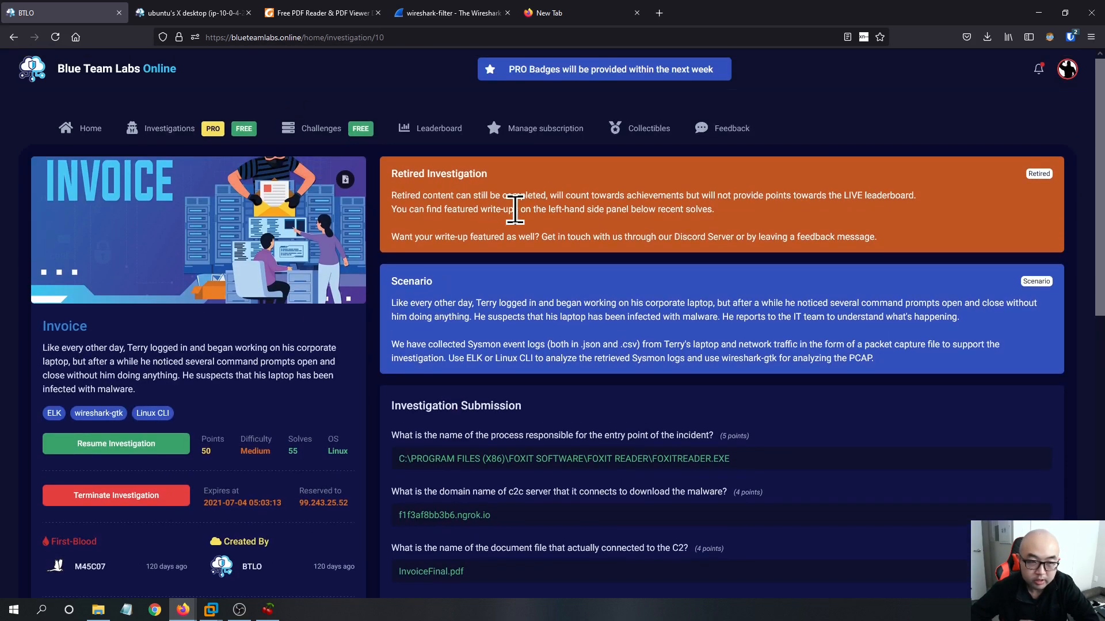